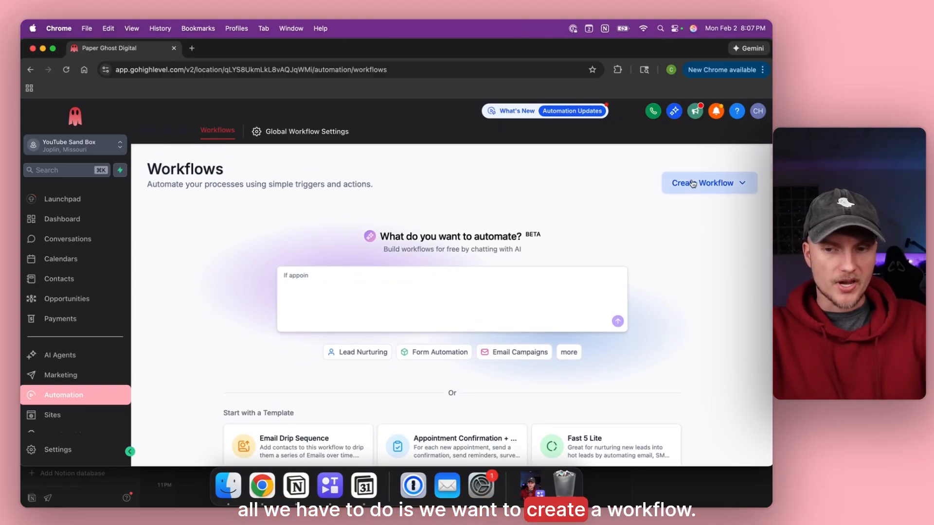
# Create a new workflow starting from scratch.
pyautogui.click(700, 184)
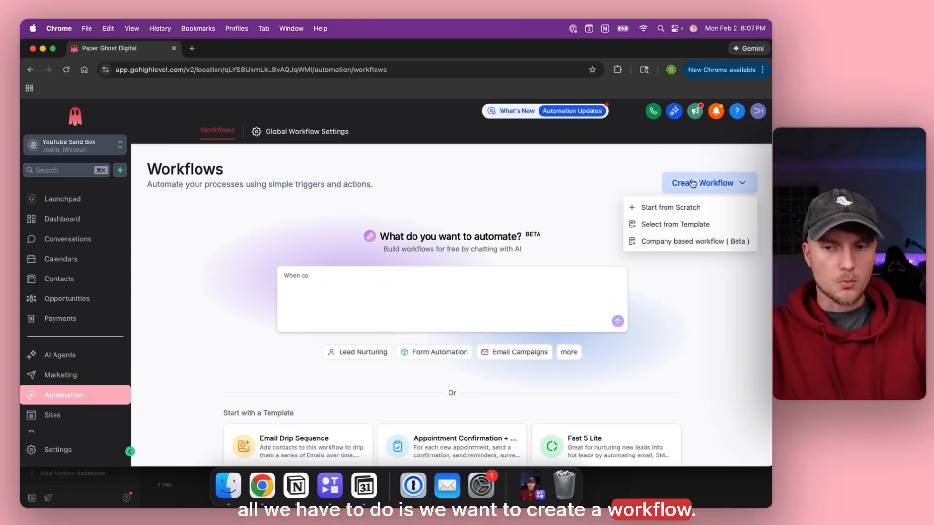
pyautogui.click(663, 208)
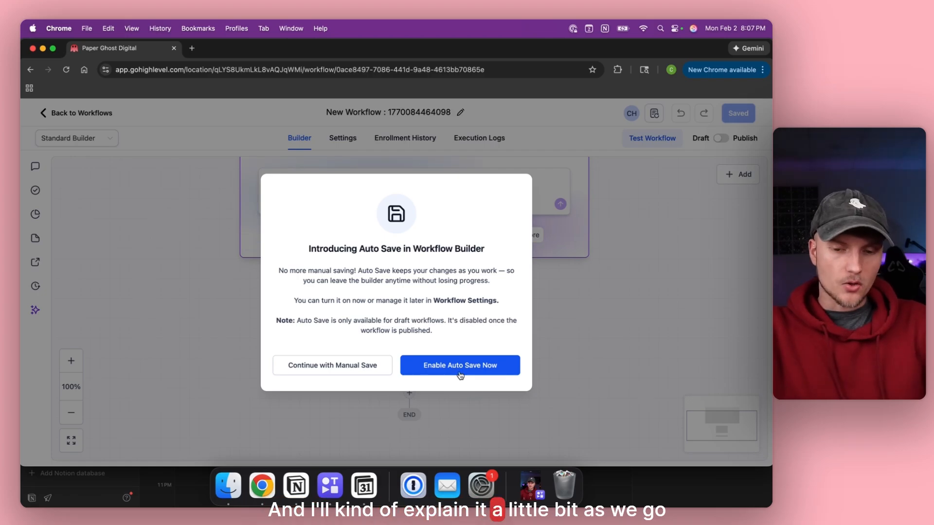
# Enable auto save for the new blank workflow.
pyautogui.click(506, 371)
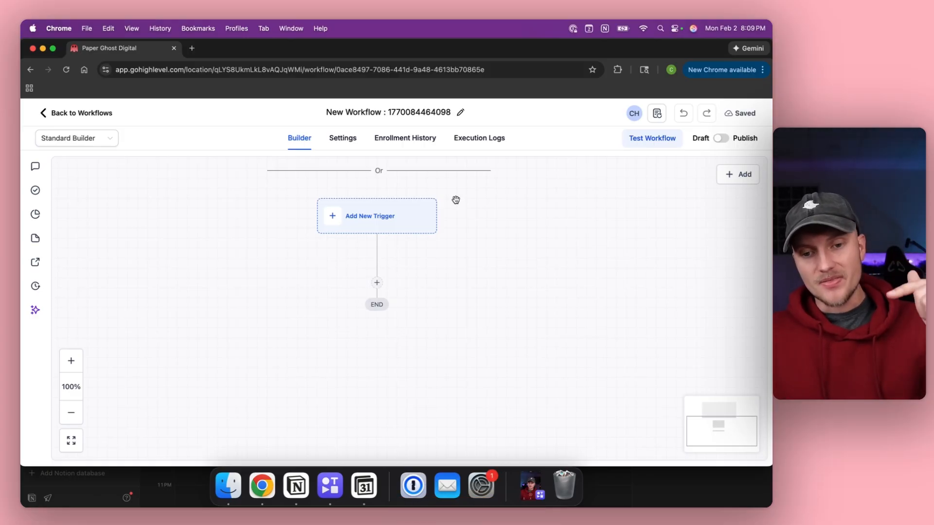
# Change the workflow title from its timestamp to 'Lead Magnet Workflow'.
pyautogui.click(388, 111)
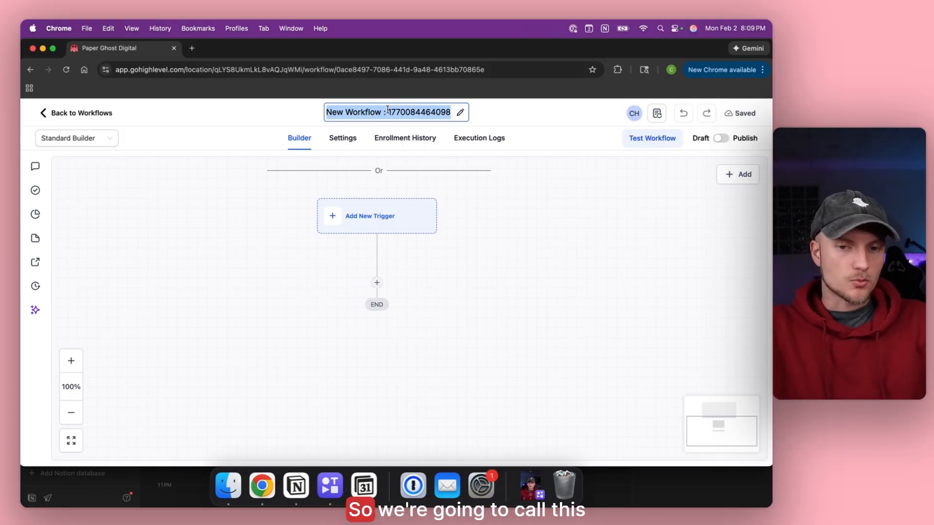
pyautogui.write('Delivery Workflow')
pyautogui.press('Return')
pyautogui.click(391, 110)
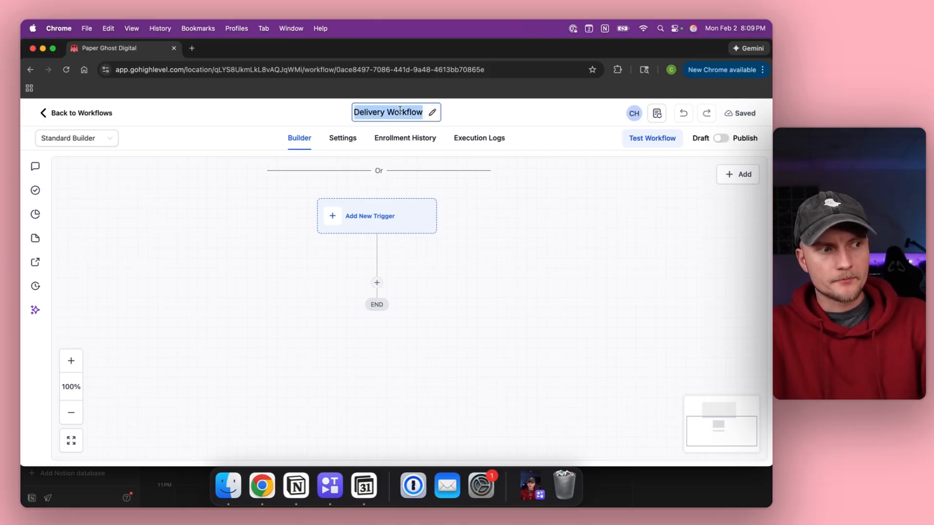
pyautogui.write('Lead Magne')
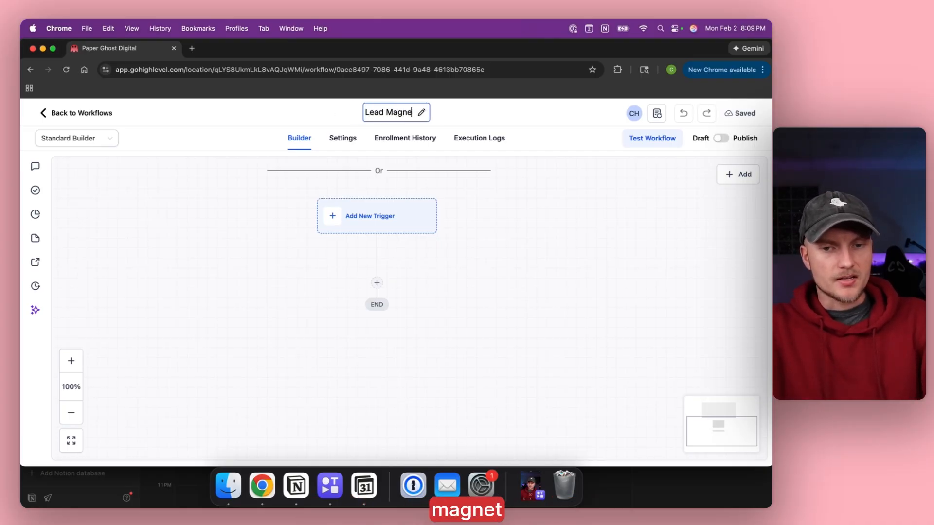
pyautogui.write('t Workflow')
pyautogui.click(246, 234)
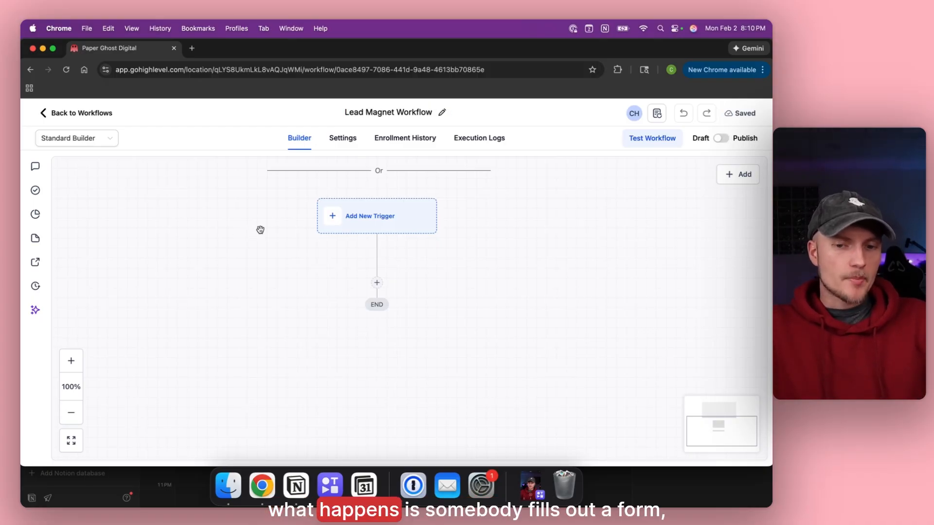
# Add a Form Submitted trigger filtered to Free Checklist Form and save it.
pyautogui.click(369, 216)
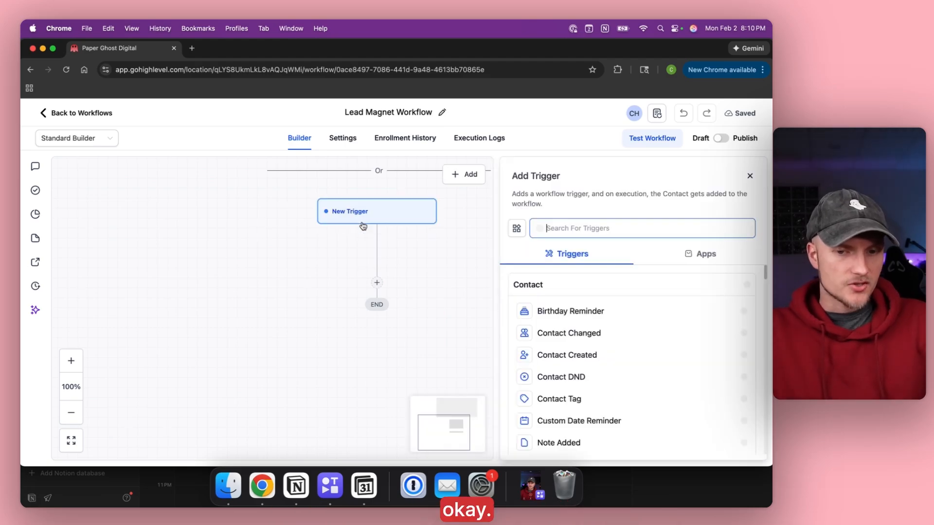
pyautogui.write('form')
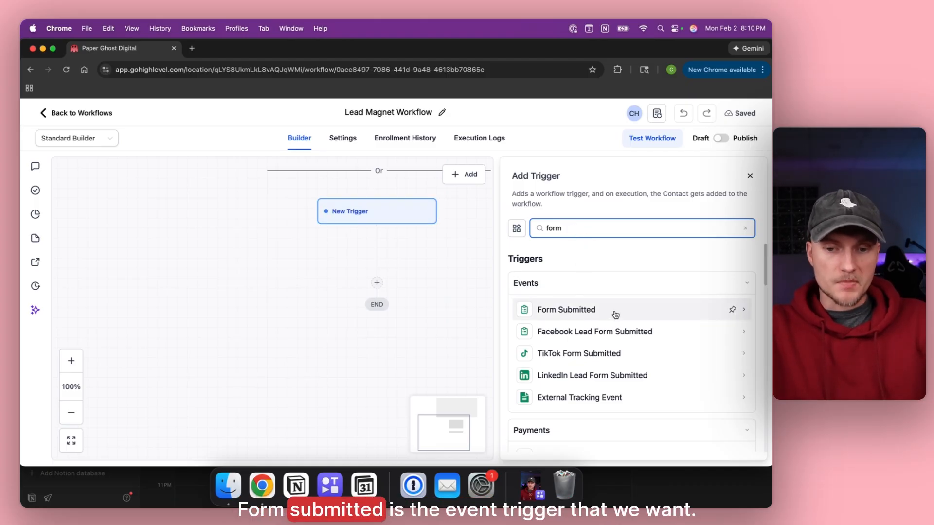
pyautogui.click(630, 315)
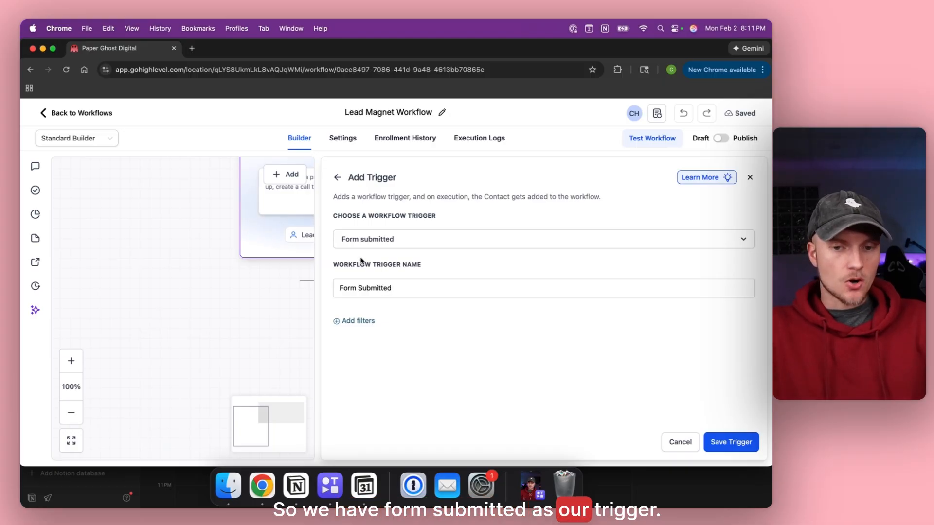
pyautogui.click(358, 321)
pyautogui.click(371, 334)
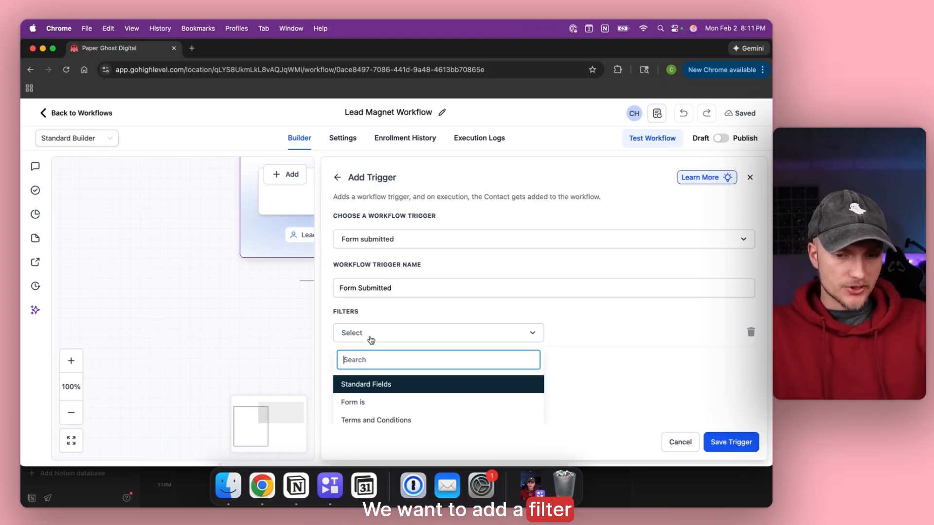
pyautogui.click(367, 402)
pyautogui.click(592, 335)
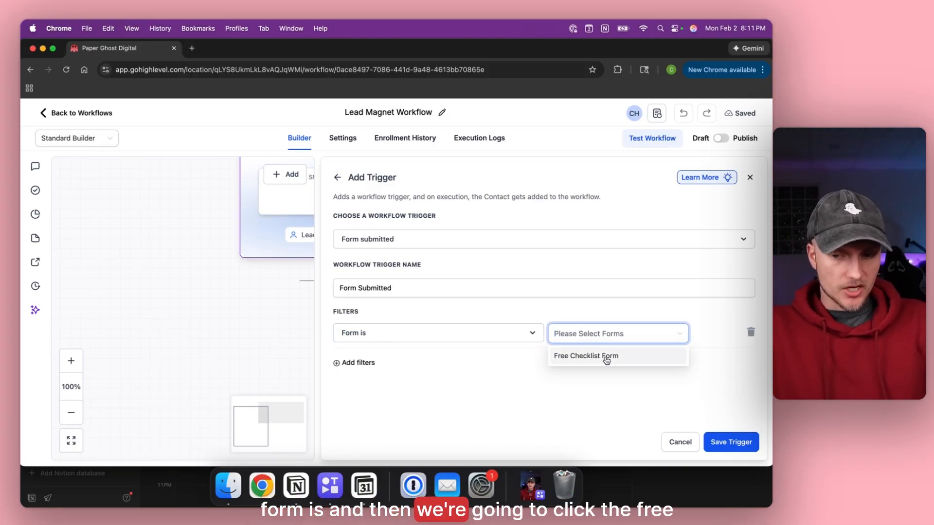
pyautogui.click(644, 361)
pyautogui.click(699, 396)
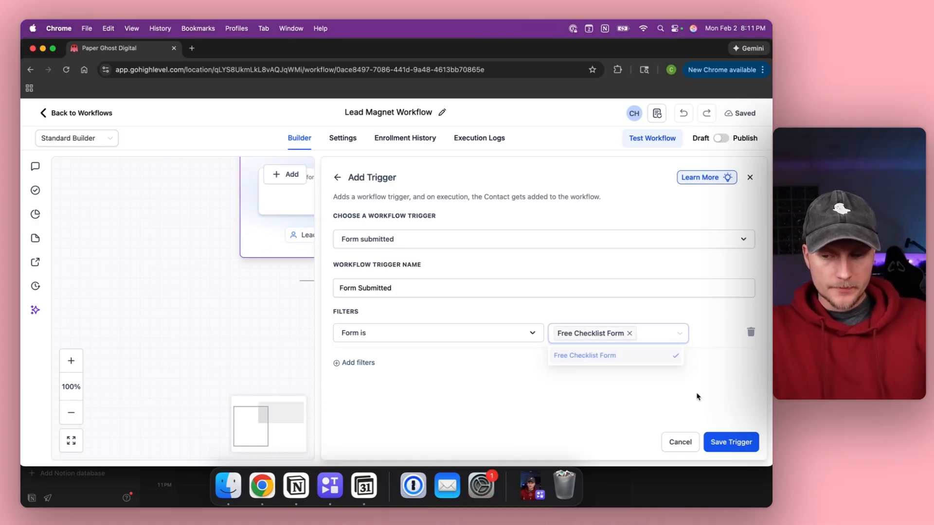
pyautogui.click(722, 444)
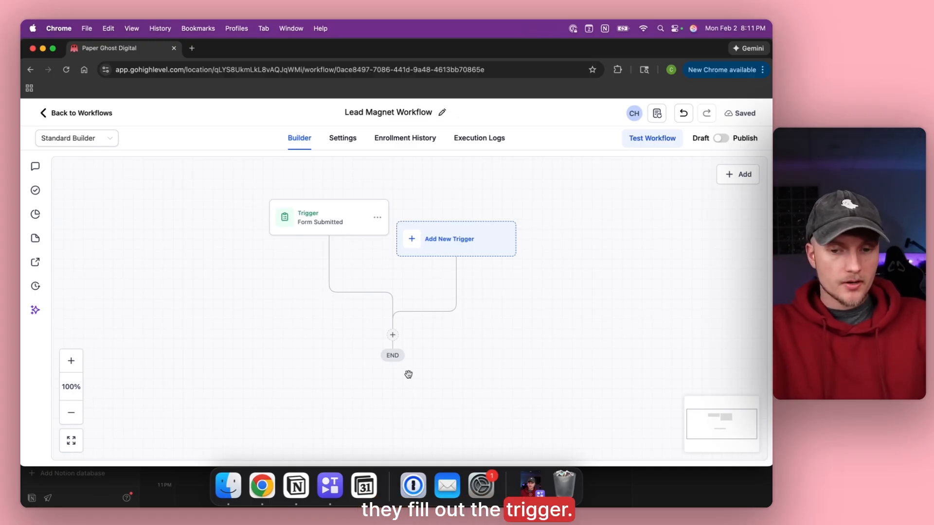
# Add a Send Internal Notification action after the trigger with notification type Email.
pyautogui.click(392, 335)
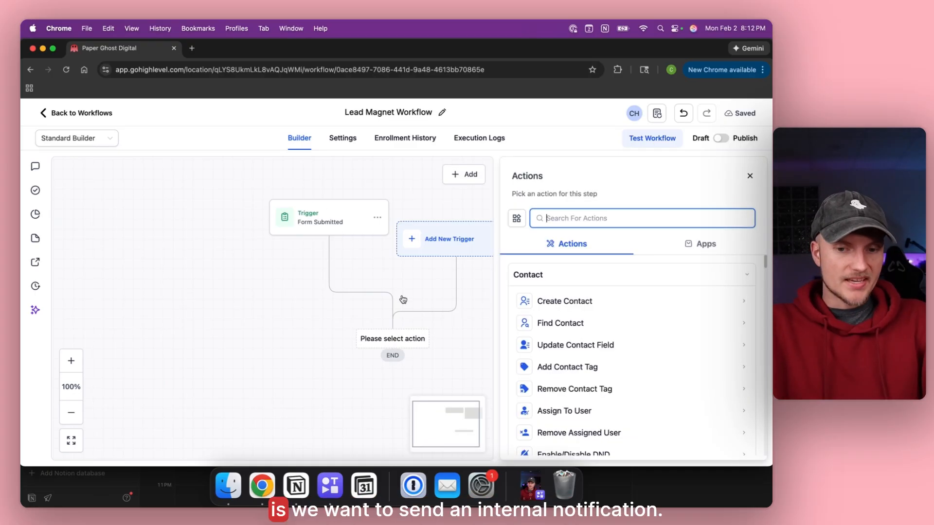
pyautogui.write('int')
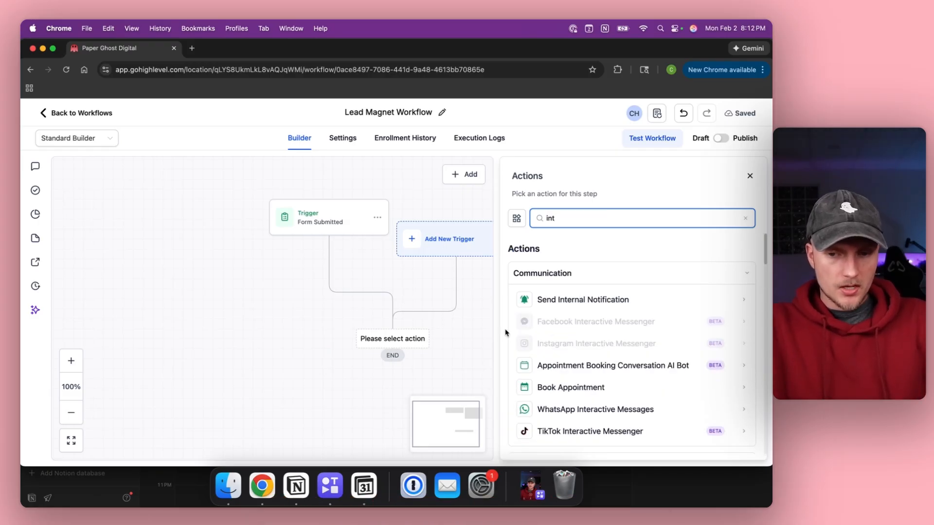
pyautogui.click(549, 299)
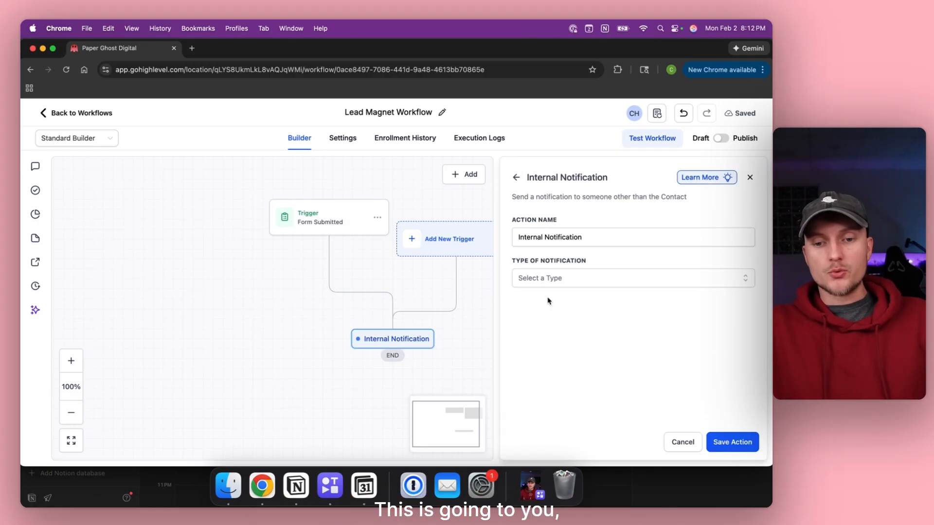
pyautogui.click(561, 279)
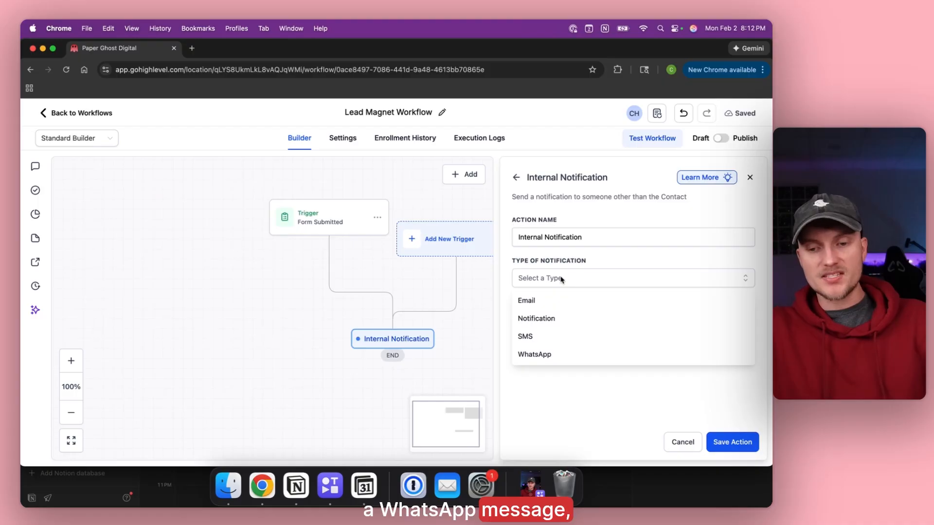
pyautogui.click(554, 300)
# Fill in the notification's From Name and From Email with the sender's details.
pyautogui.scroll(-2, 553, 301)
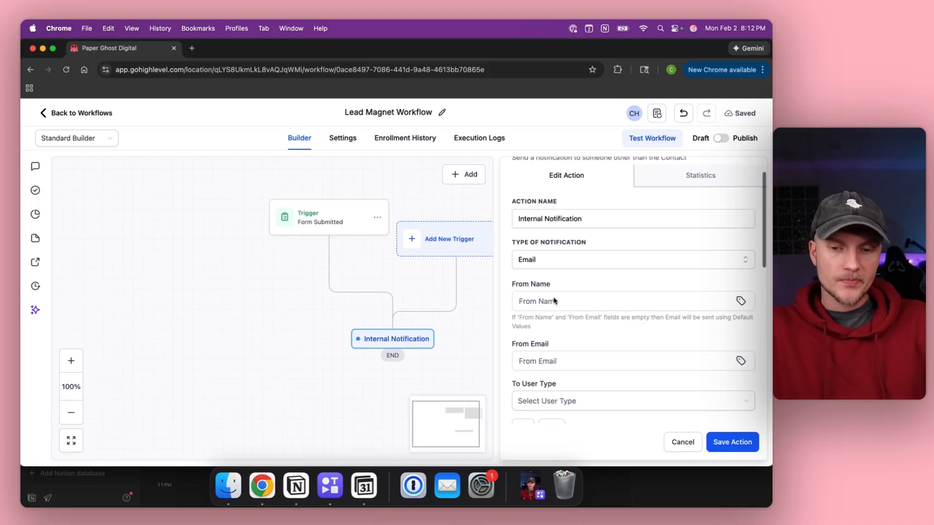
pyautogui.click(537, 301)
pyautogui.write('Christian')
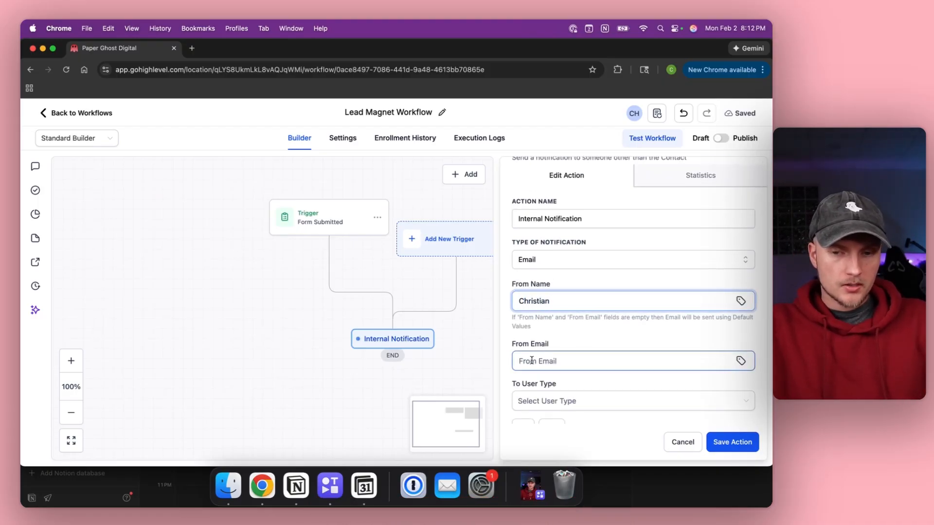
pyautogui.click(532, 360)
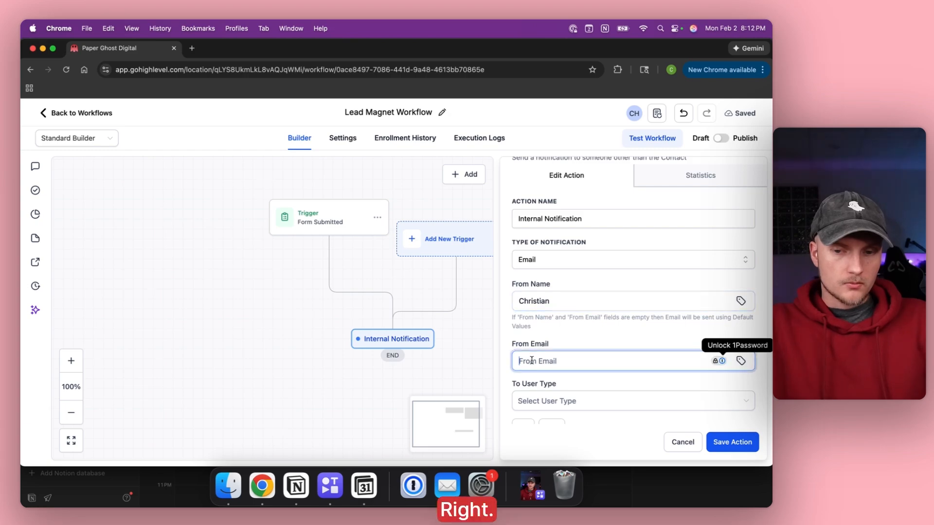
pyautogui.scroll(-4, 531, 360)
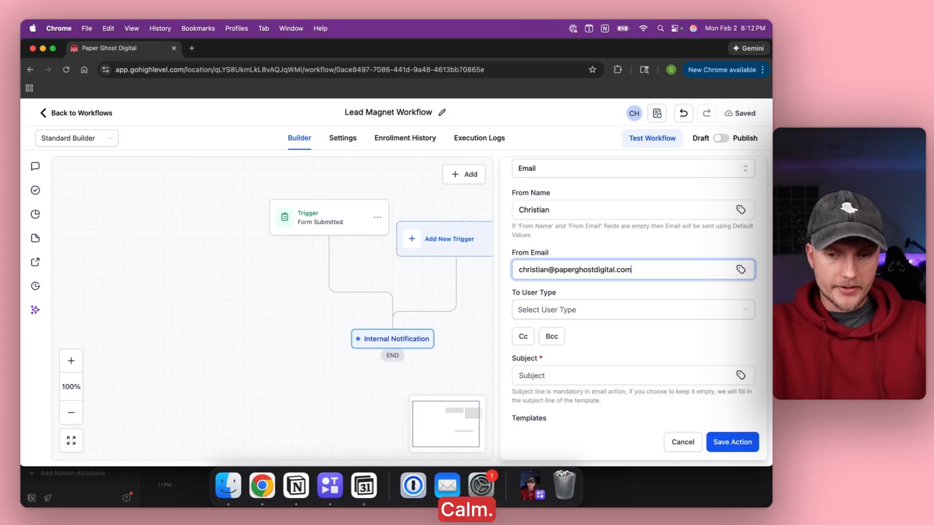
# Set To User Type to Custom Email and enter the recipient's e-mail address.
pyautogui.scroll(-2, 534, 272)
pyautogui.click(536, 270)
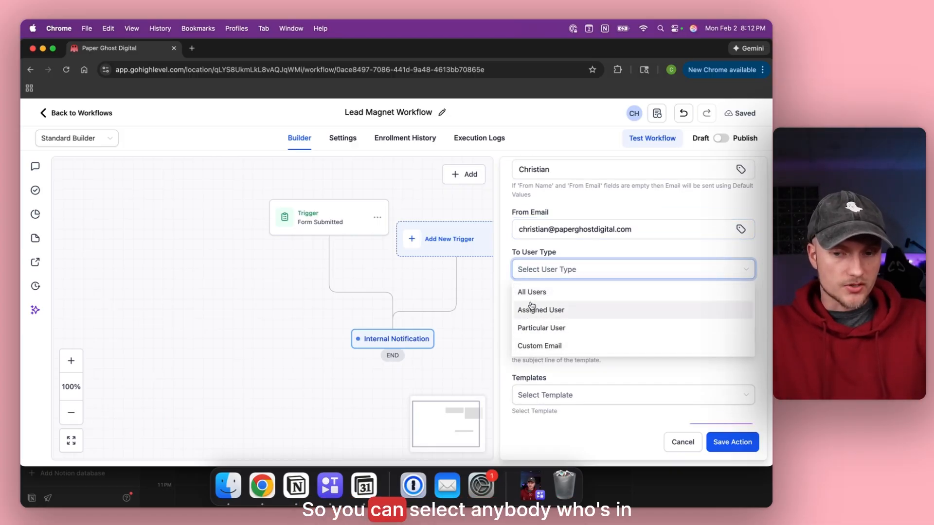
pyautogui.click(538, 345)
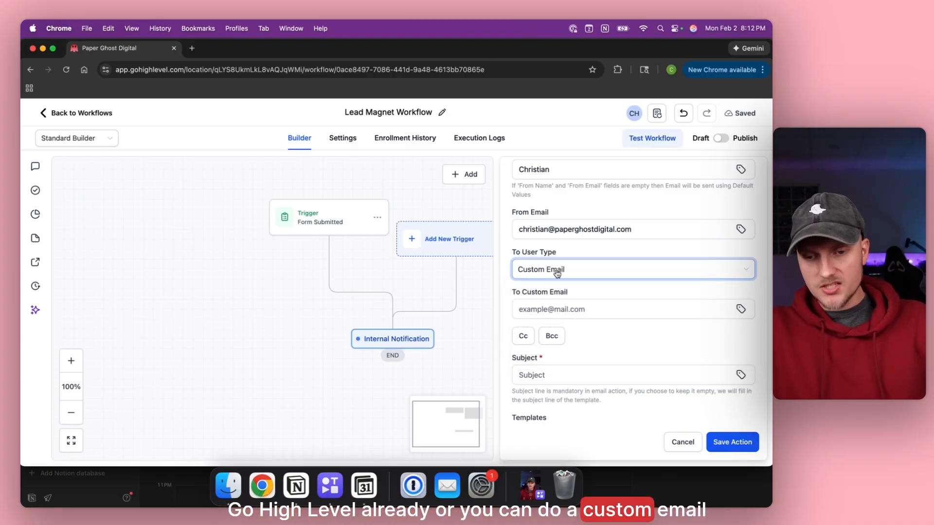
pyautogui.click(544, 307)
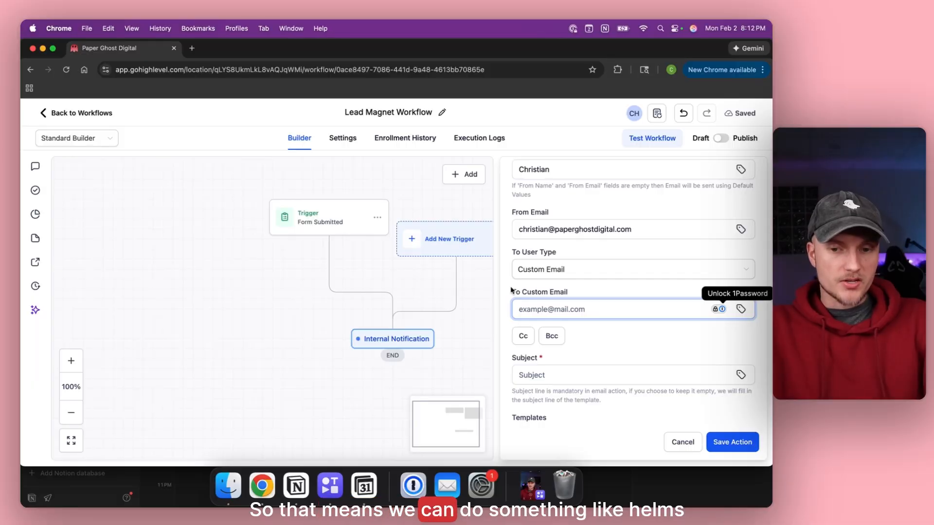
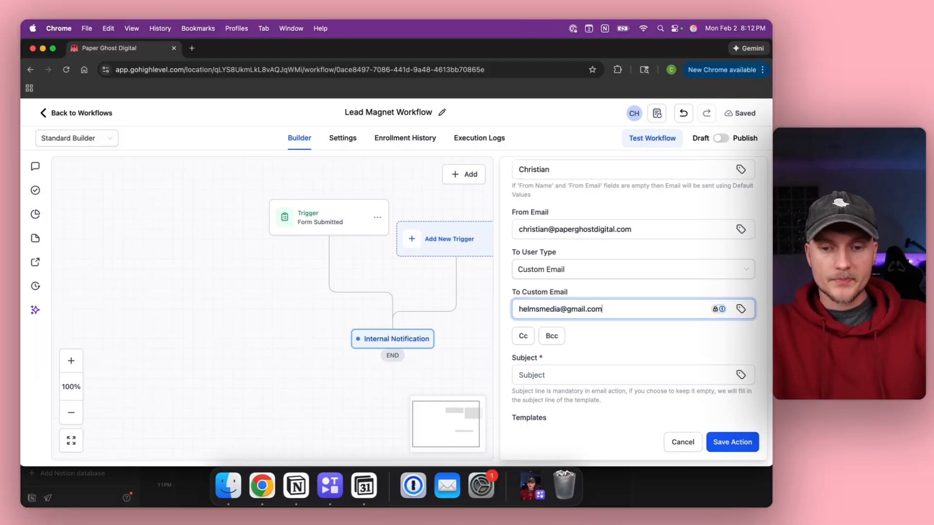
pyautogui.click(504, 292)
pyautogui.scroll(-4, 506, 291)
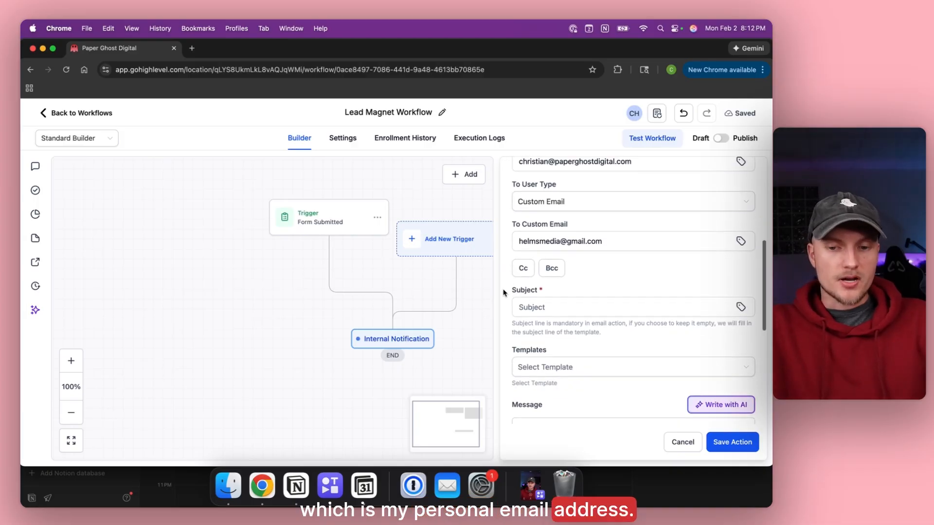
pyautogui.click(528, 286)
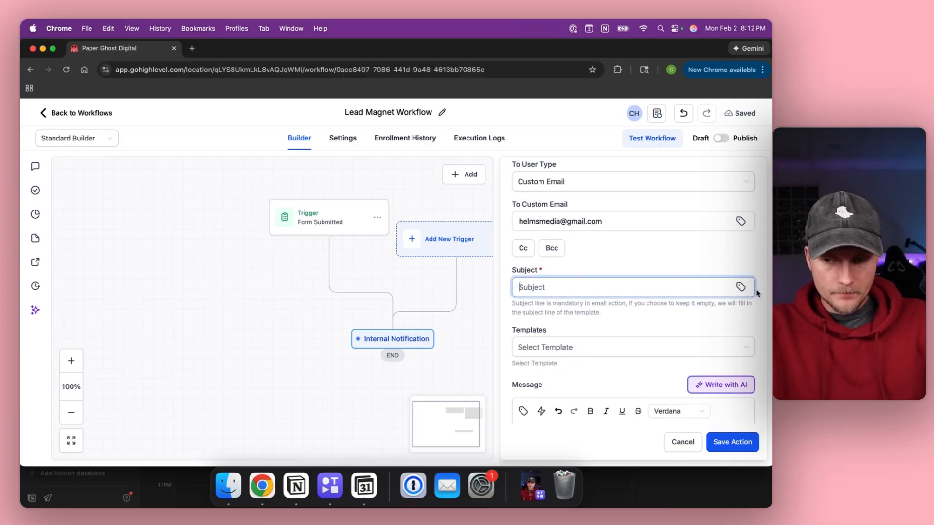
# Insert the Contact > First Name merge field, then add ' Signed Up For The Checklist!' to the subject.
pyautogui.click(741, 288)
pyautogui.click(743, 287)
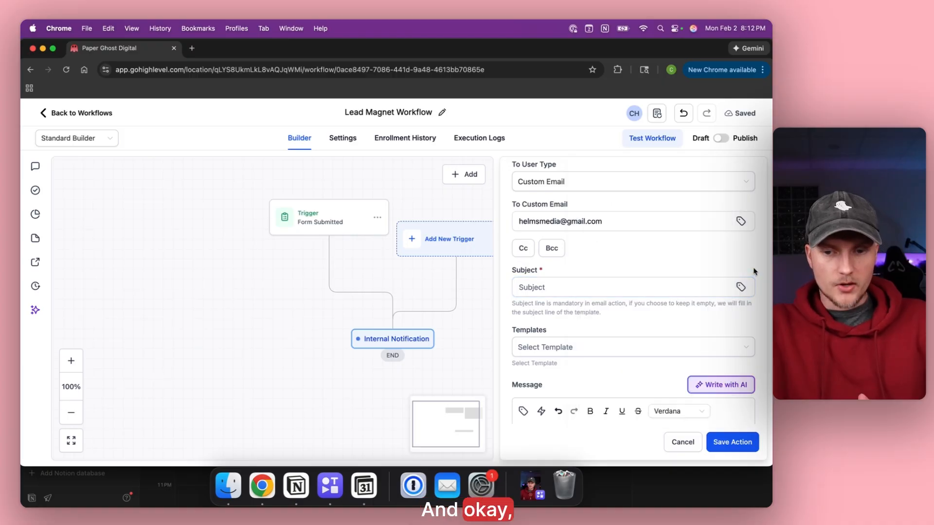
pyautogui.click(742, 289)
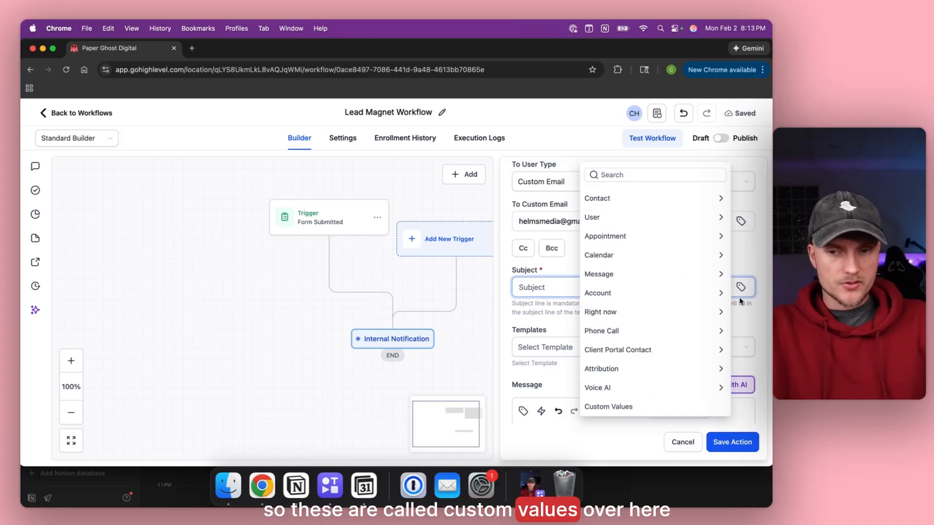
pyautogui.click(742, 256)
pyautogui.click(537, 294)
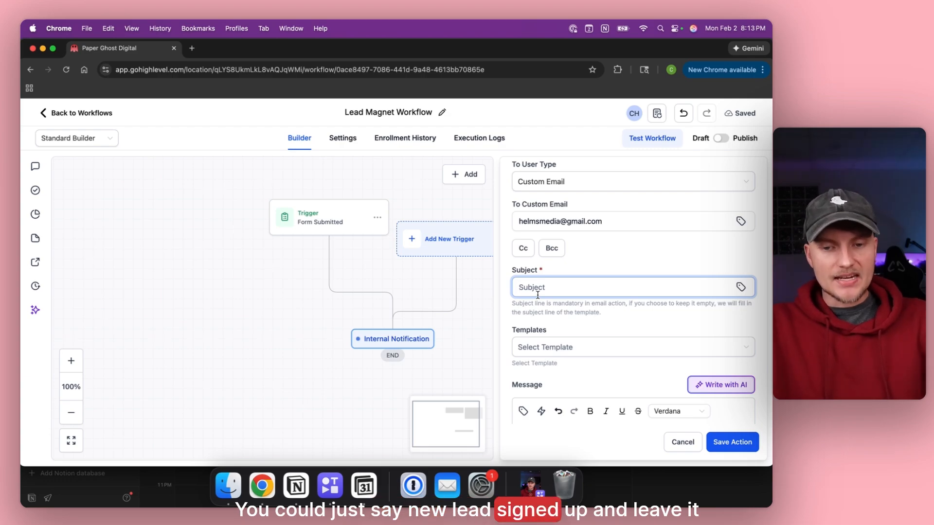
pyautogui.click(741, 288)
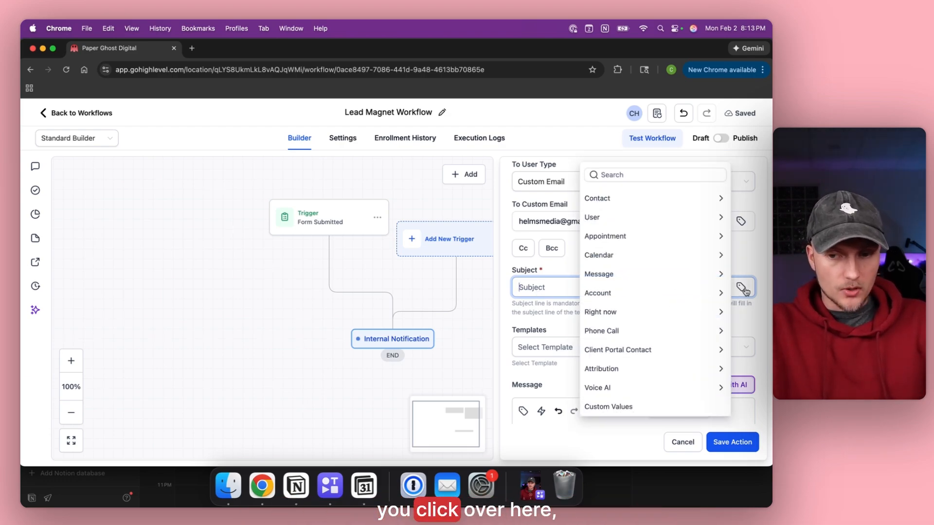
pyautogui.click(617, 200)
pyautogui.click(612, 235)
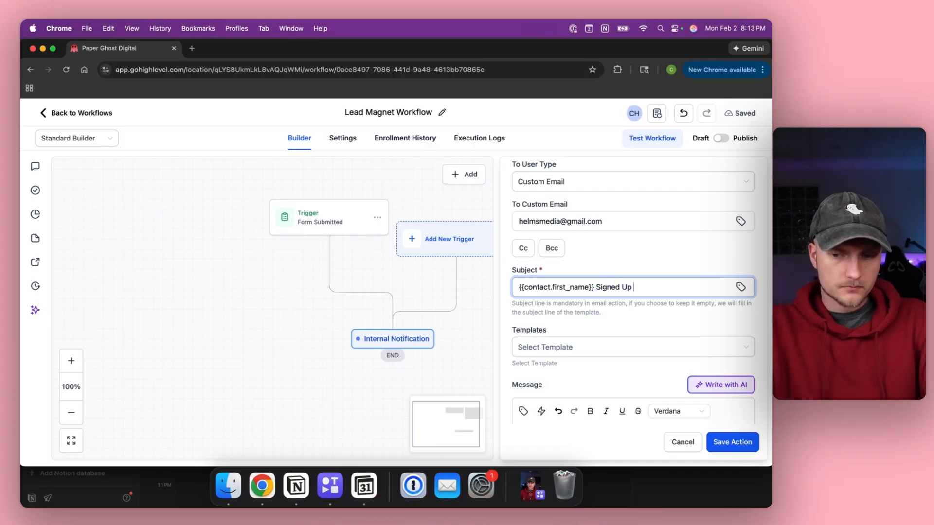
pyautogui.write('hecklist!')
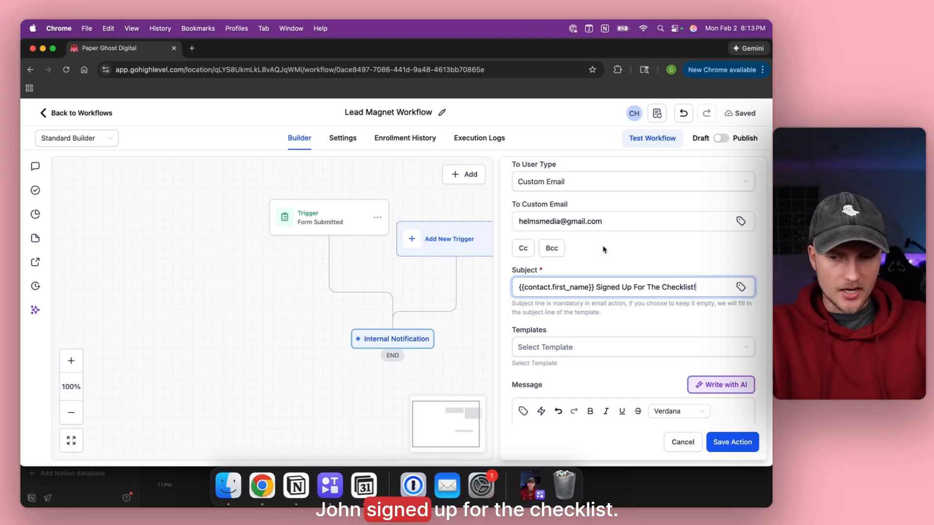
pyautogui.scroll(-3, 603, 249)
pyautogui.scroll(-1, 569, 256)
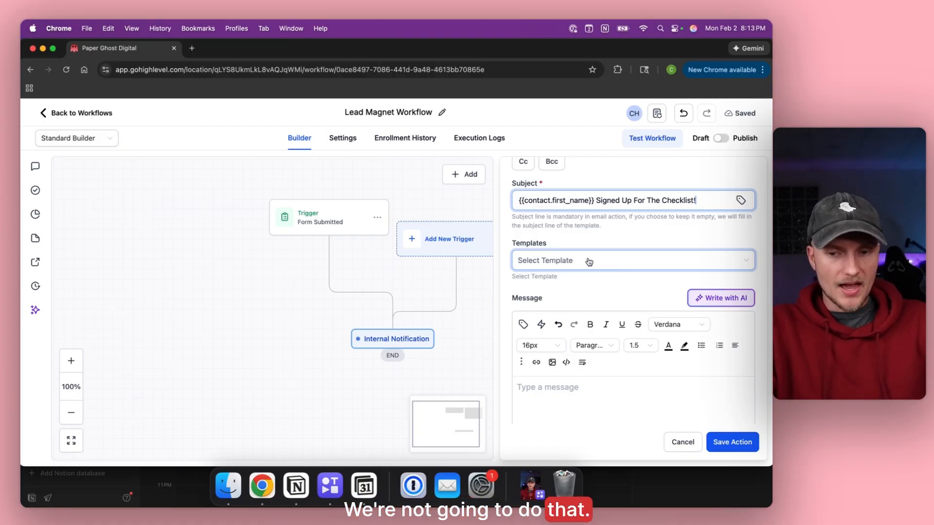
pyautogui.scroll(-1, 589, 262)
pyautogui.scroll(-3, 589, 263)
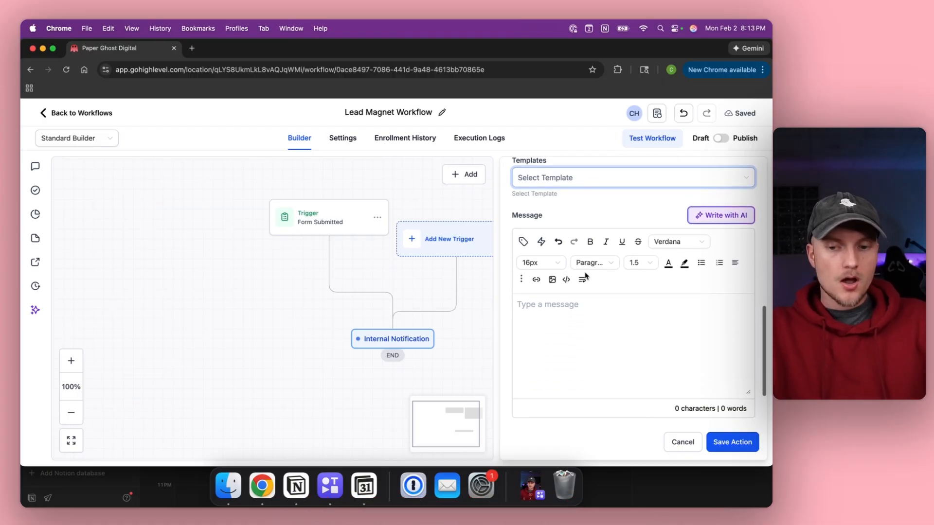
# Write 'Congrats on the new signup!' body with {{contact.email}} and a 'Cheers,' sign-off, then save the action.
pyautogui.click(567, 307)
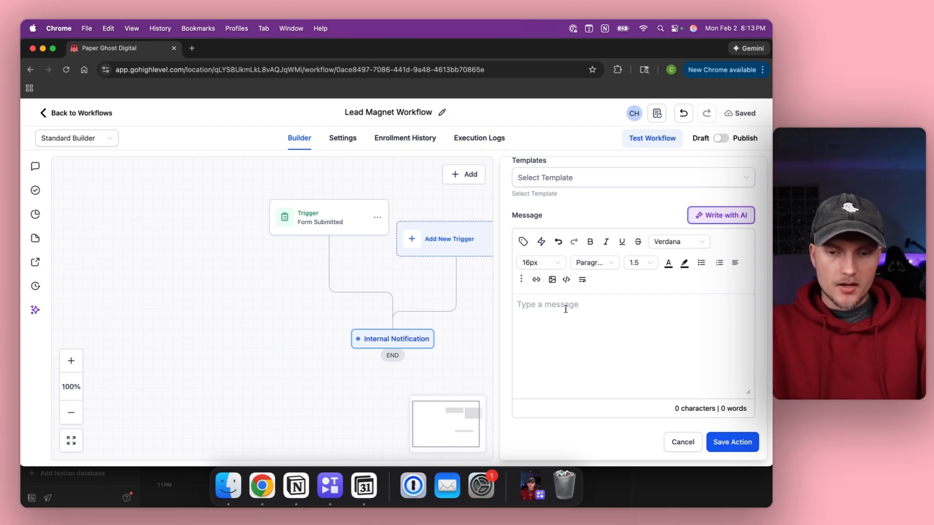
pyautogui.write('Congrats on the new signup! We')
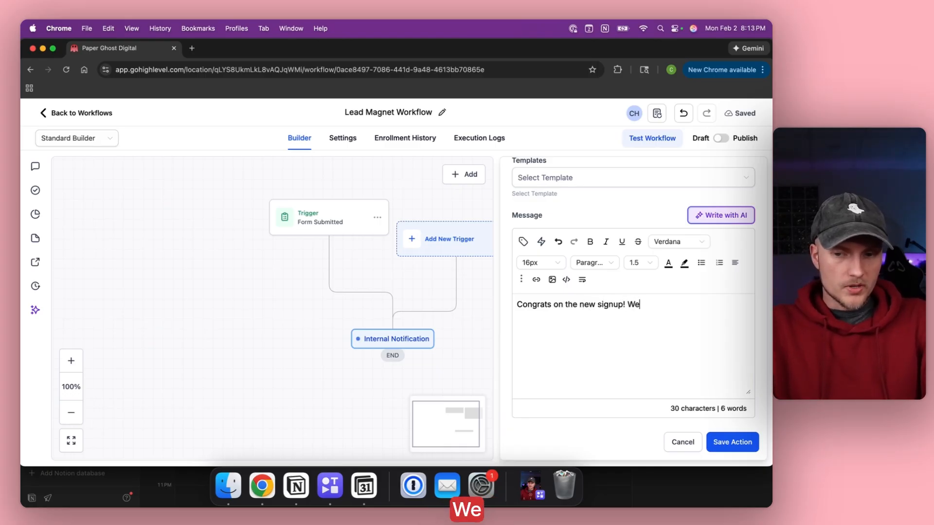
pyautogui.write(' just sent')
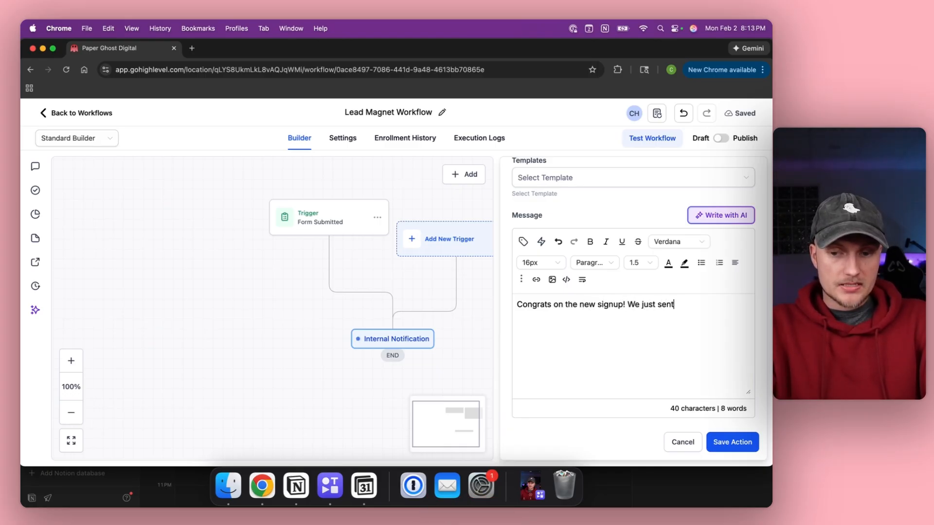
pyautogui.write(' out the checklist! H')
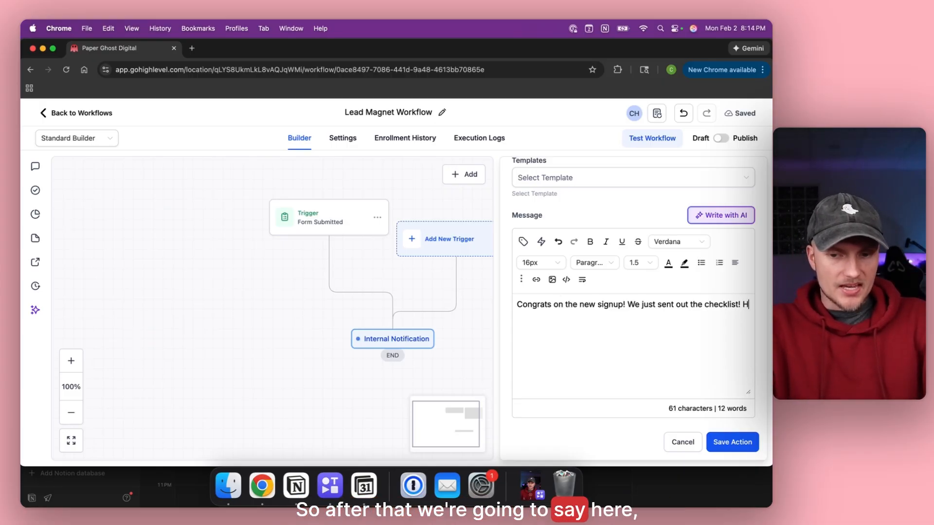
pyautogui.press('Return')
pyautogui.write('Here')
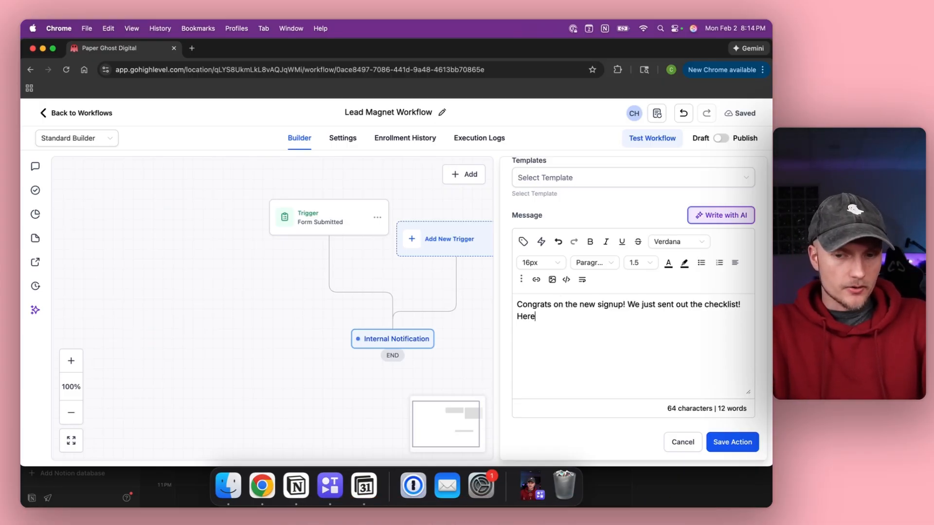
pyautogui.write("'s some more info...")
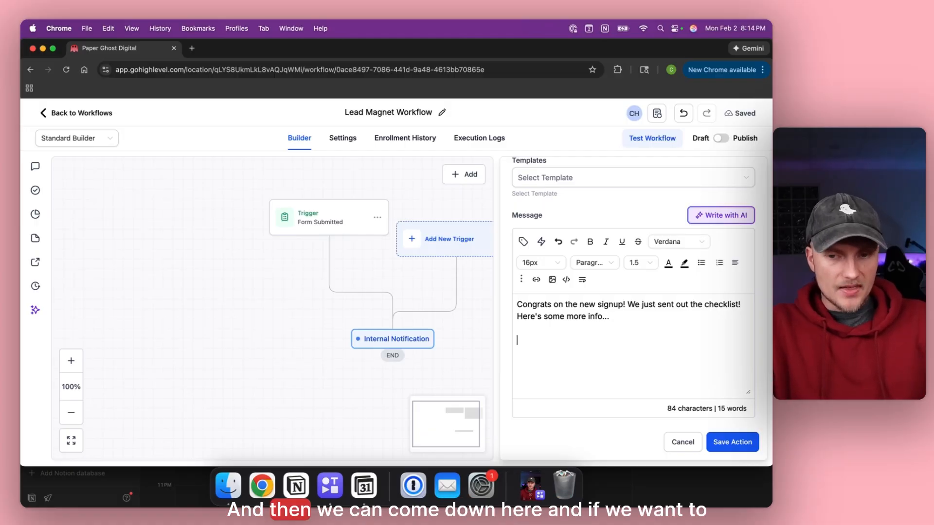
pyautogui.click(523, 242)
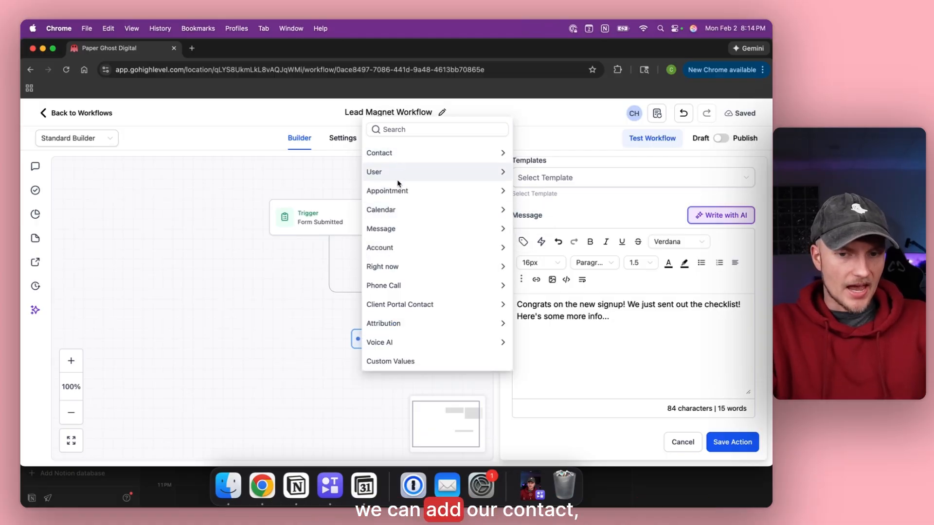
pyautogui.click(389, 154)
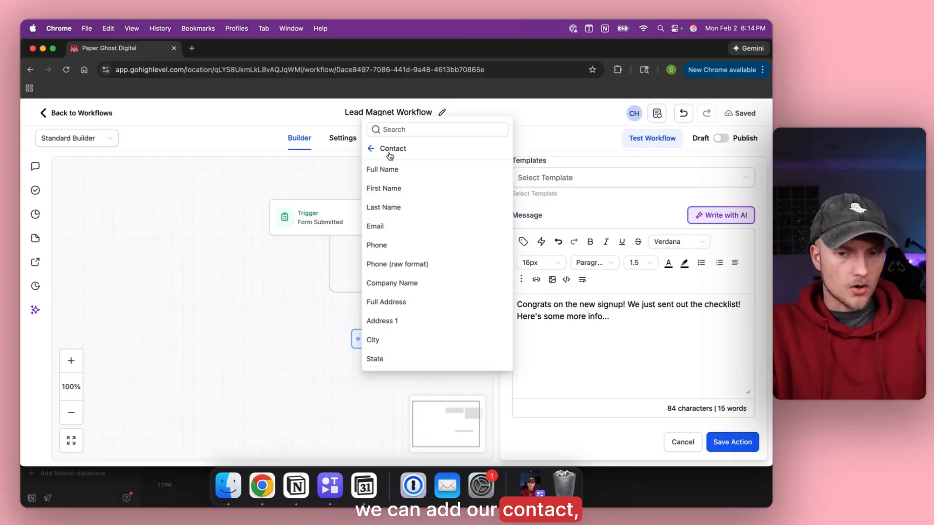
pyautogui.click(391, 225)
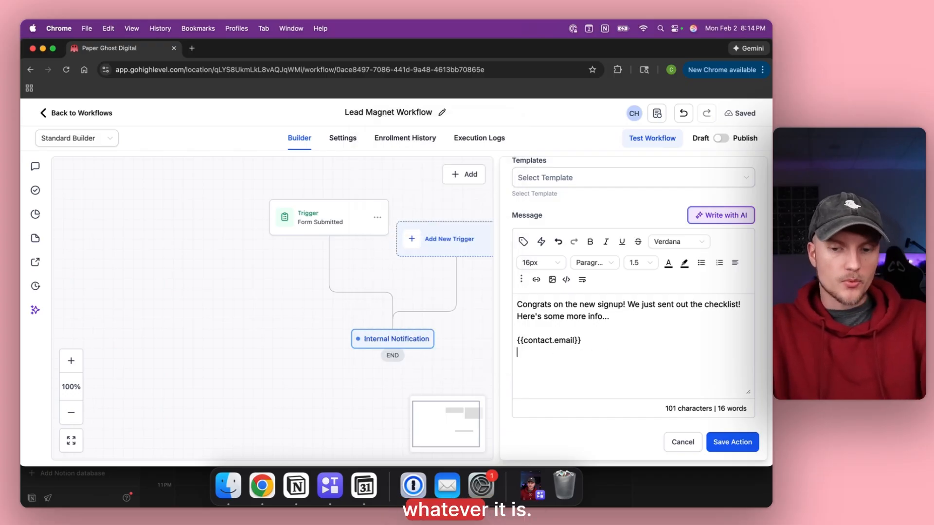
pyautogui.write('Cheers,')
pyautogui.press('Return')
pyautogui.write('Christian')
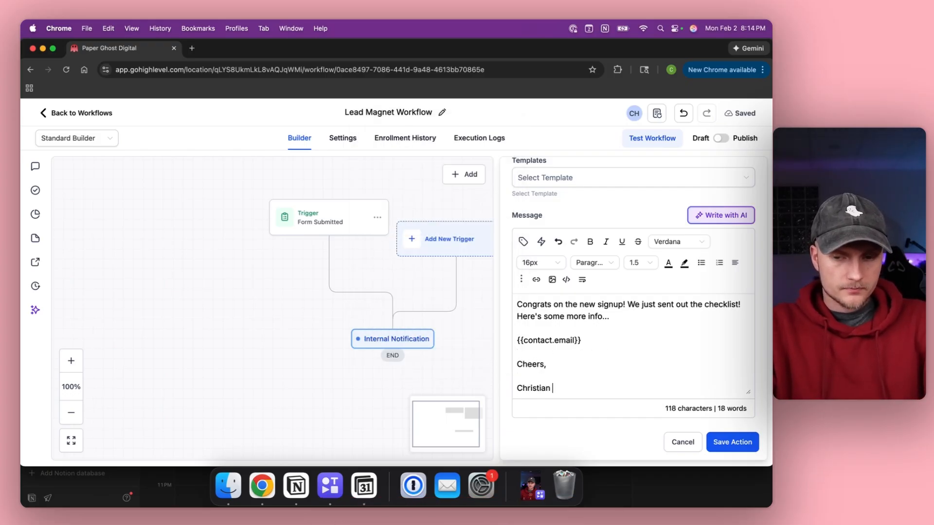
pyautogui.click(729, 443)
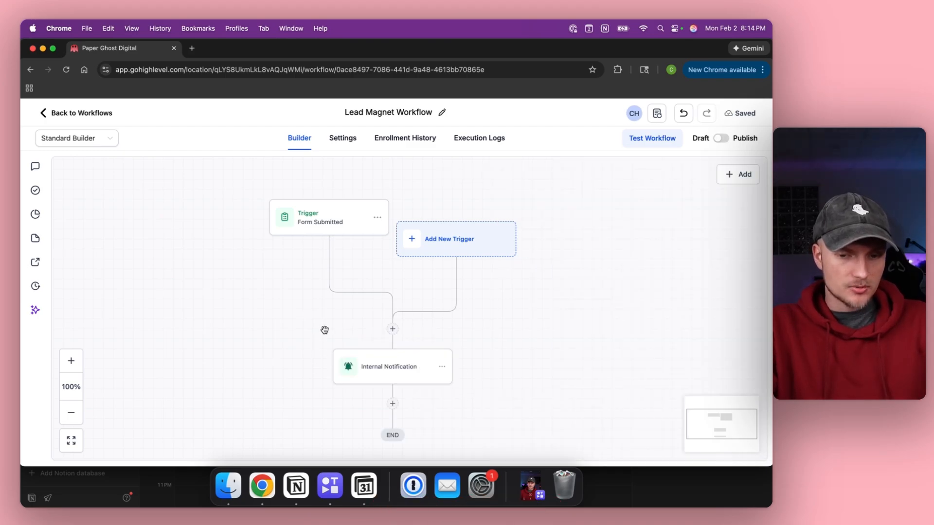
# Rename the trigger 'Checklist Form Submitted', save it, and re-save the Internal Notification step.
pyautogui.scroll(-3, 324, 331)
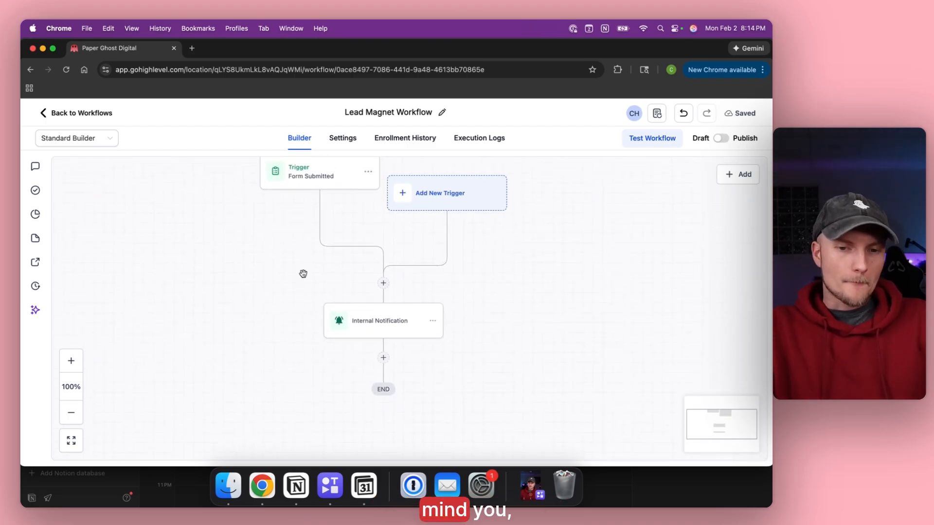
pyautogui.click(314, 174)
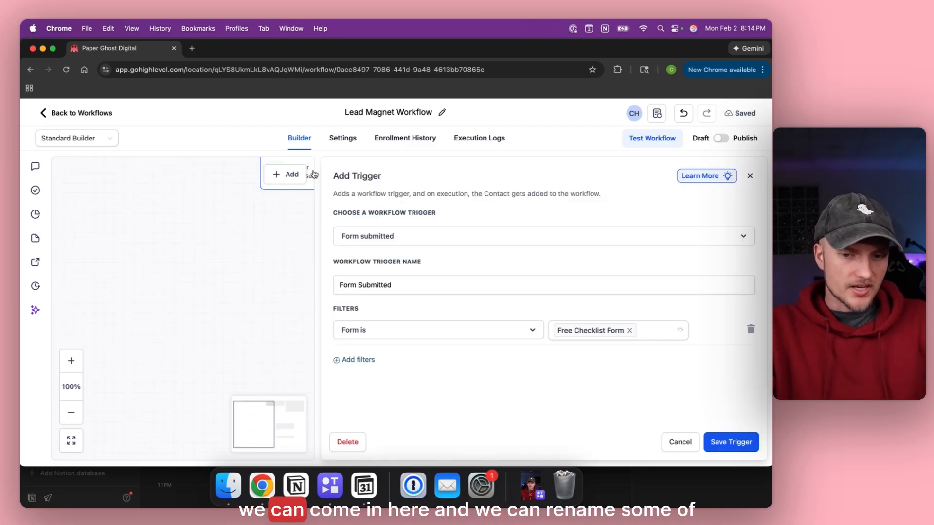
pyautogui.click(339, 283)
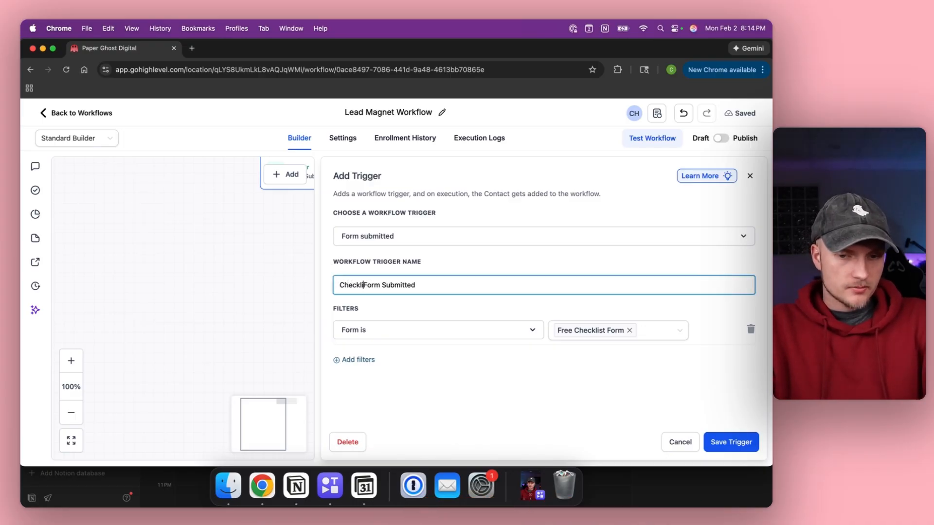
pyautogui.click(725, 442)
pyautogui.click(377, 335)
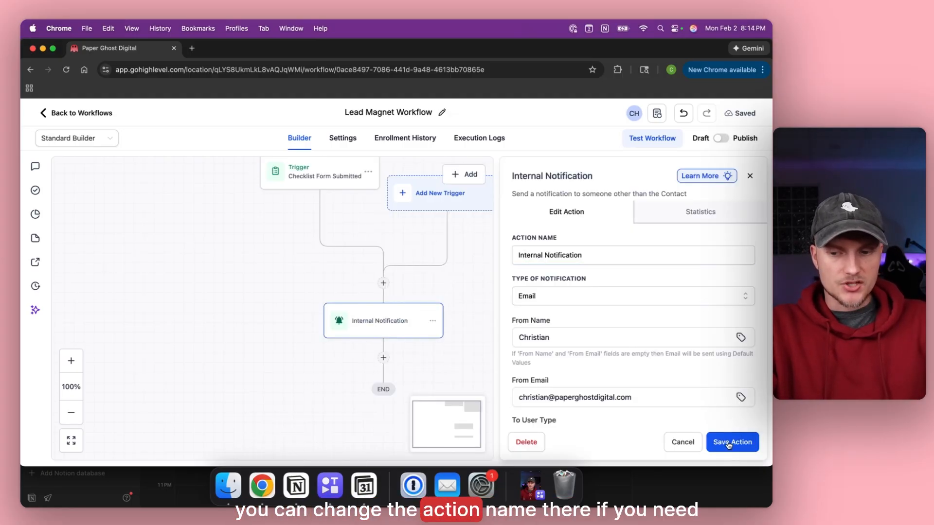
pyautogui.click(362, 272)
pyautogui.scroll(-3, 362, 272)
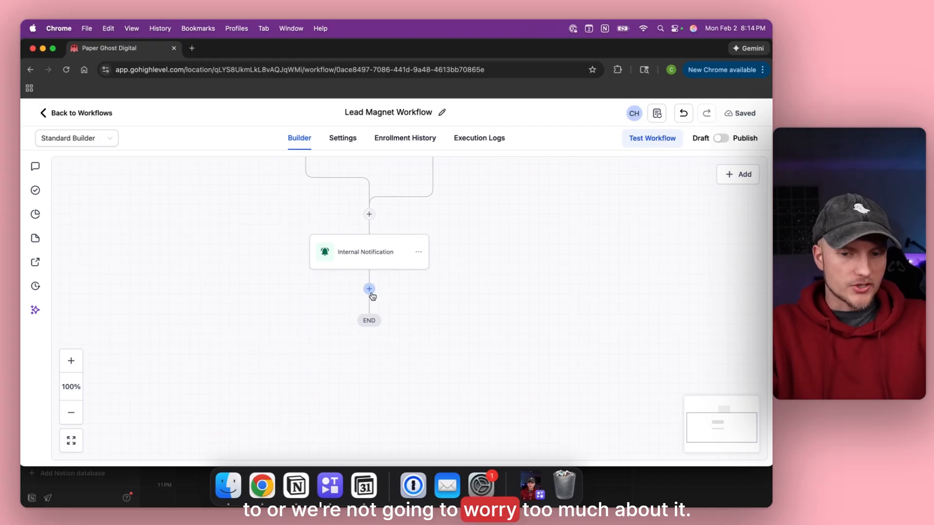
# Add an Add Contact Tag step applying a new 'checklist signup' tag and save it.
pyautogui.click(369, 290)
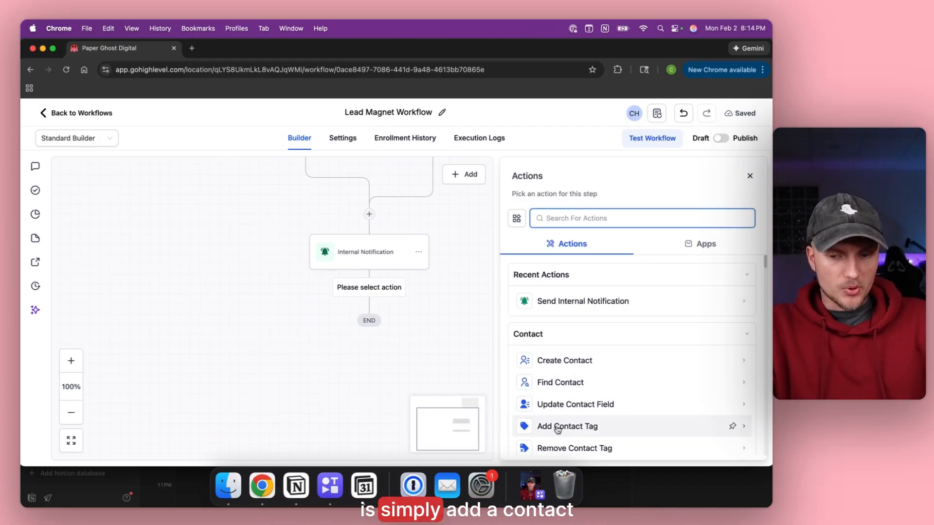
pyautogui.click(639, 431)
pyautogui.click(554, 281)
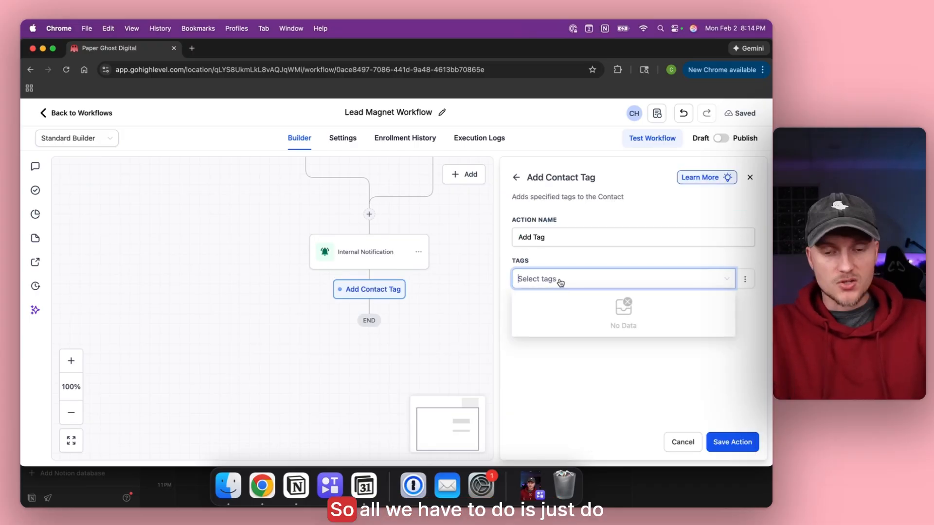
pyautogui.write('checklist signup')
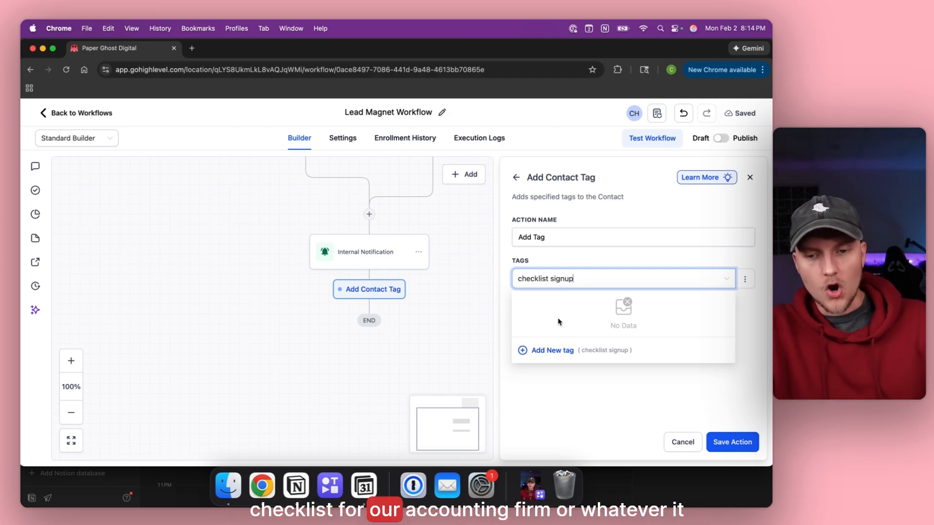
pyautogui.click(554, 352)
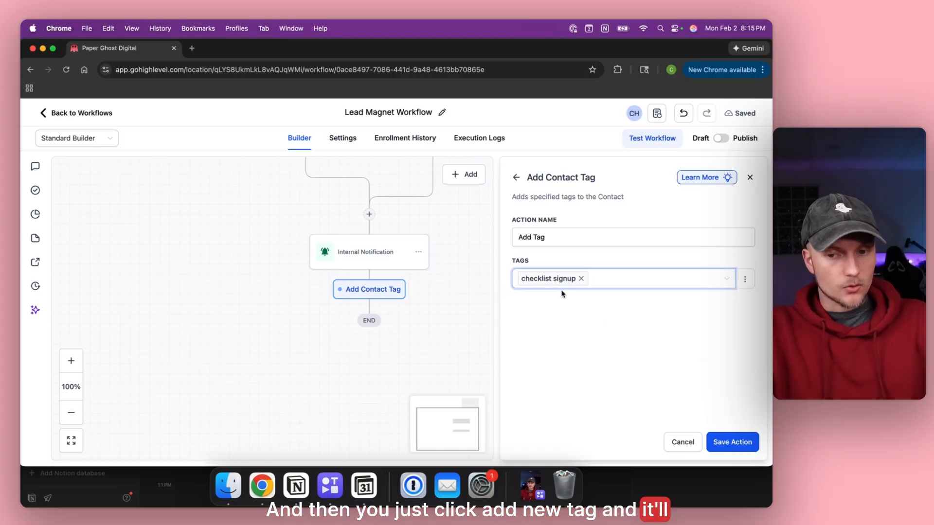
pyautogui.click(732, 442)
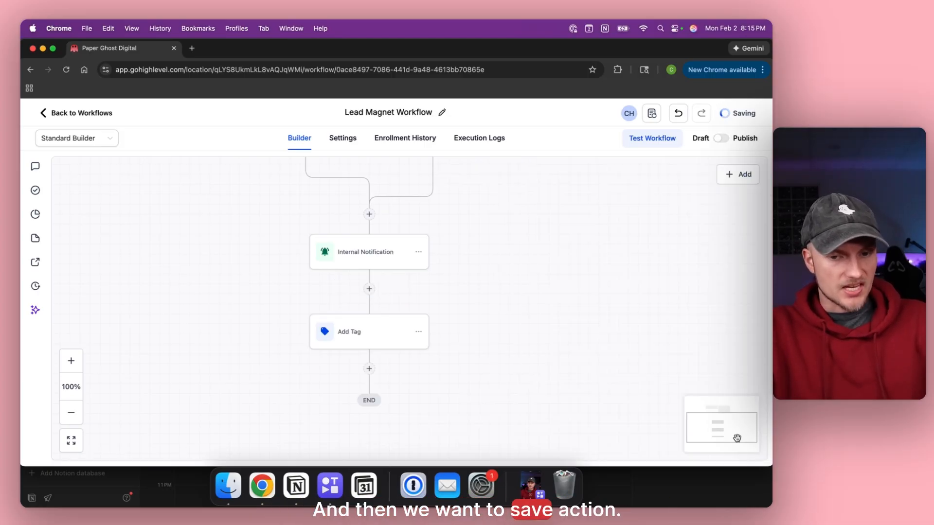
# Rename the tag step to 'Checklist Signup Tag Added' and save it.
pyautogui.click(357, 331)
pyautogui.click(520, 233)
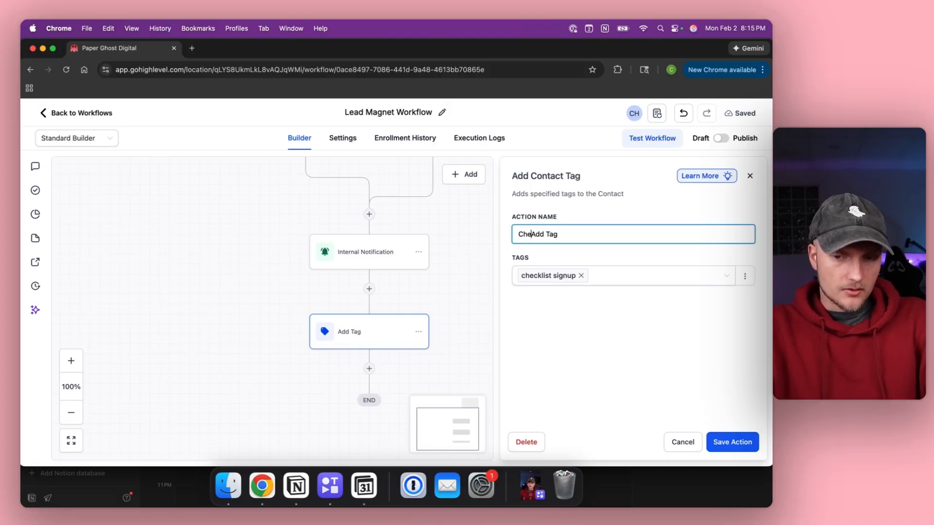
pyautogui.write('Checklist Signup')
pyautogui.hotkey('shift', 'Right')
pyautogui.hotkey('shift', 'Right')
pyautogui.hotkey('shift', 'Right')
pyautogui.press('BackSpace')
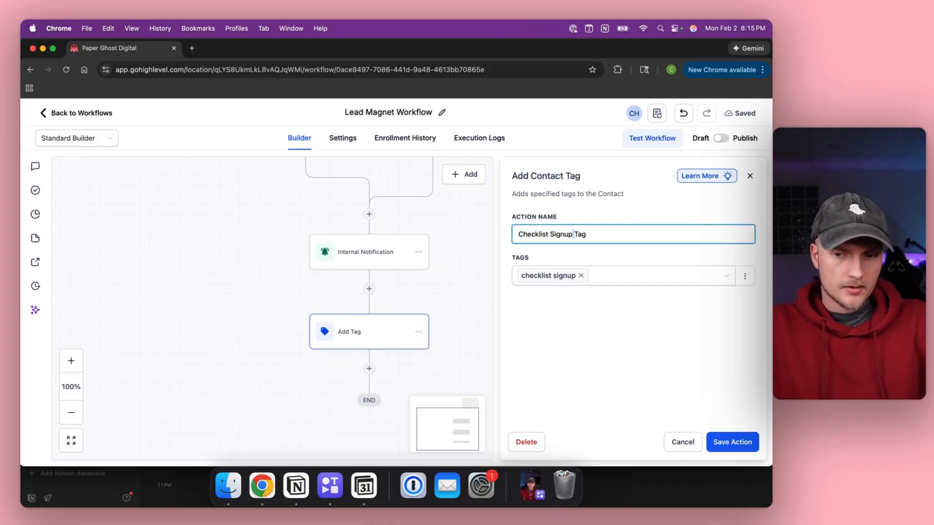
pyautogui.write('Added')
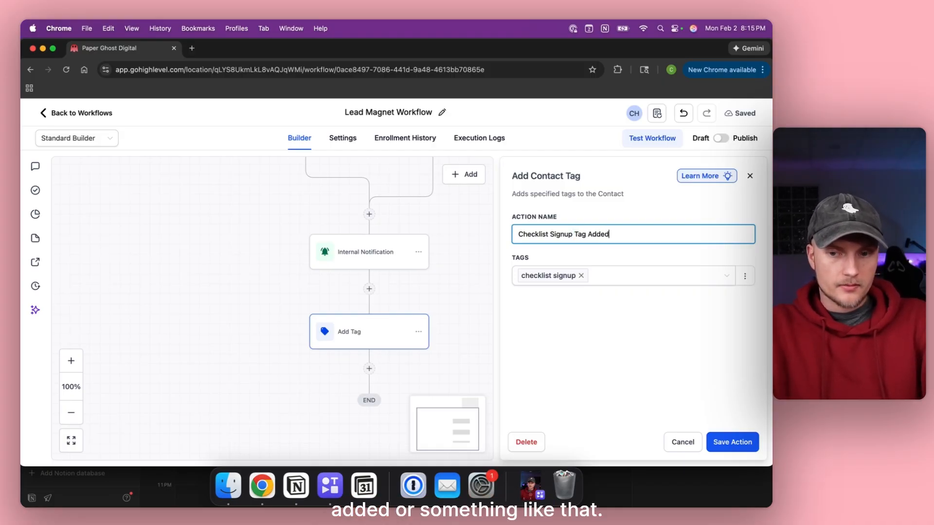
pyautogui.click(730, 442)
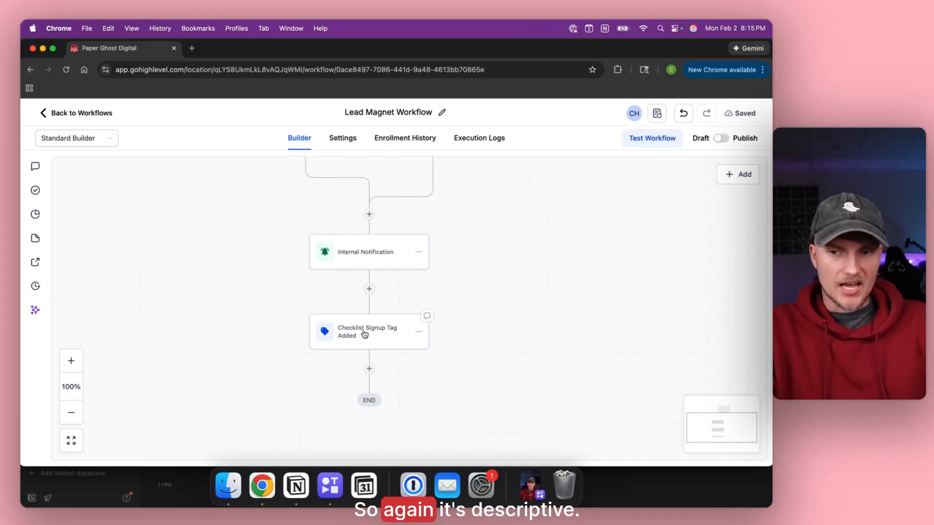
pyautogui.scroll(-2, 279, 289)
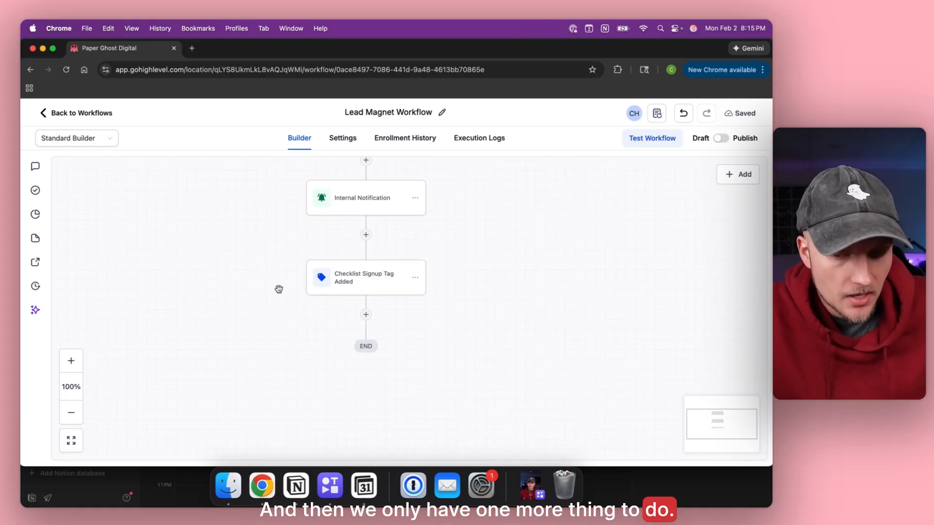
# Add a Send Email action right after the Checklist Signup tag step.
pyautogui.click(366, 316)
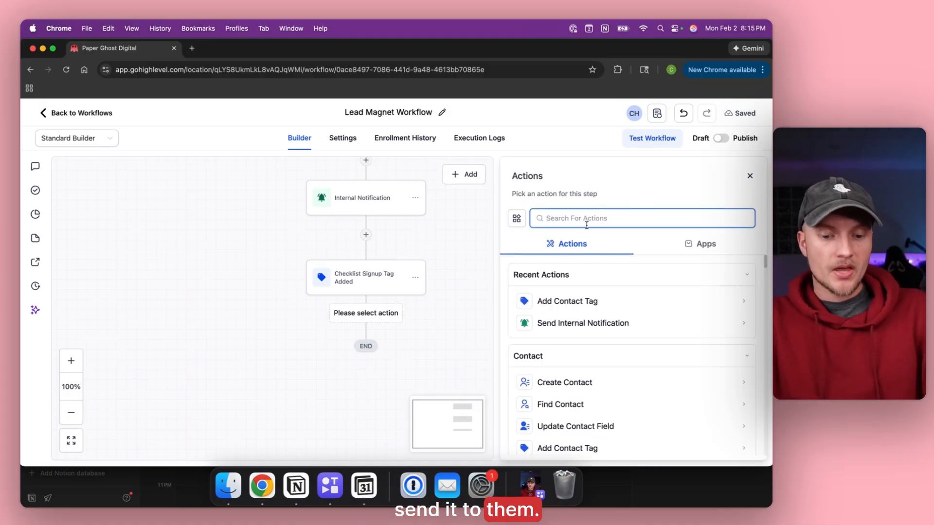
pyautogui.write('email')
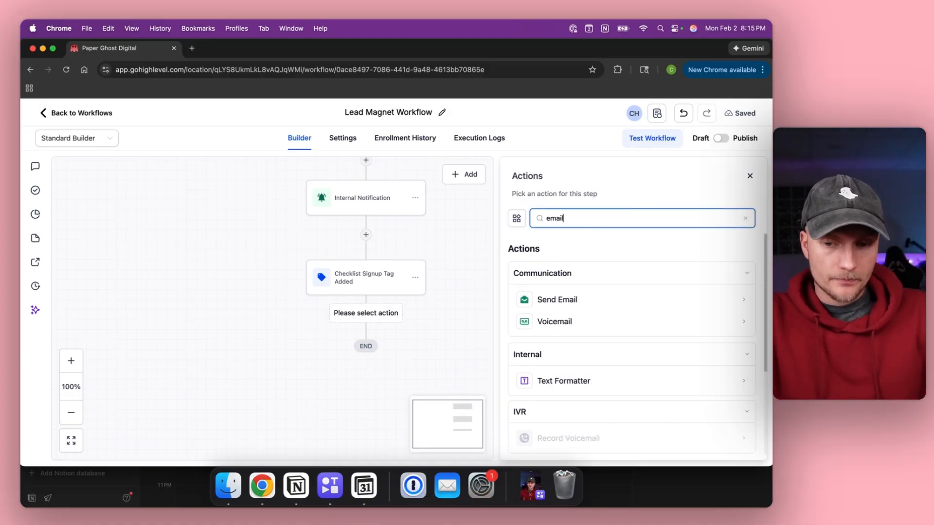
pyautogui.click(553, 299)
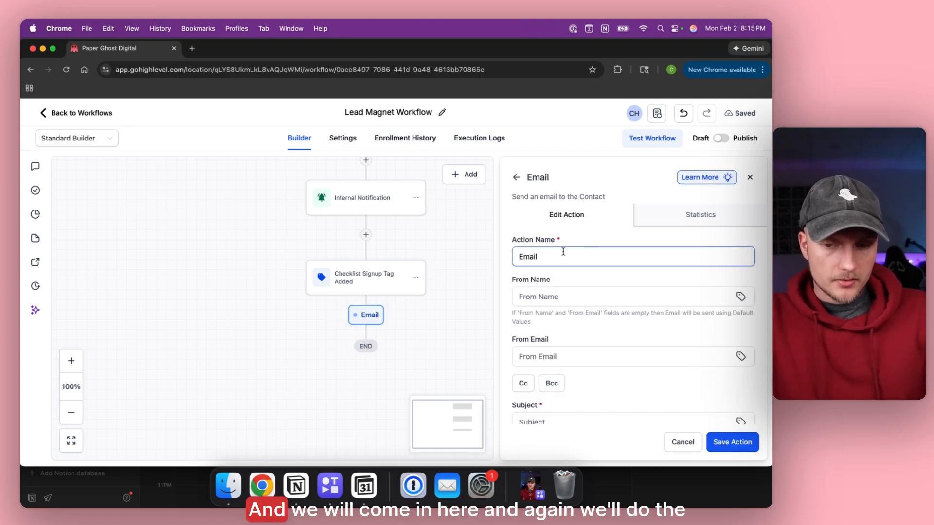
# Fill in the sender's name and email, and set the subject to 'Here's Your Free Checklist!'.
pyautogui.scroll(-2, 586, 251)
pyautogui.click(584, 258)
pyautogui.write('Christian')
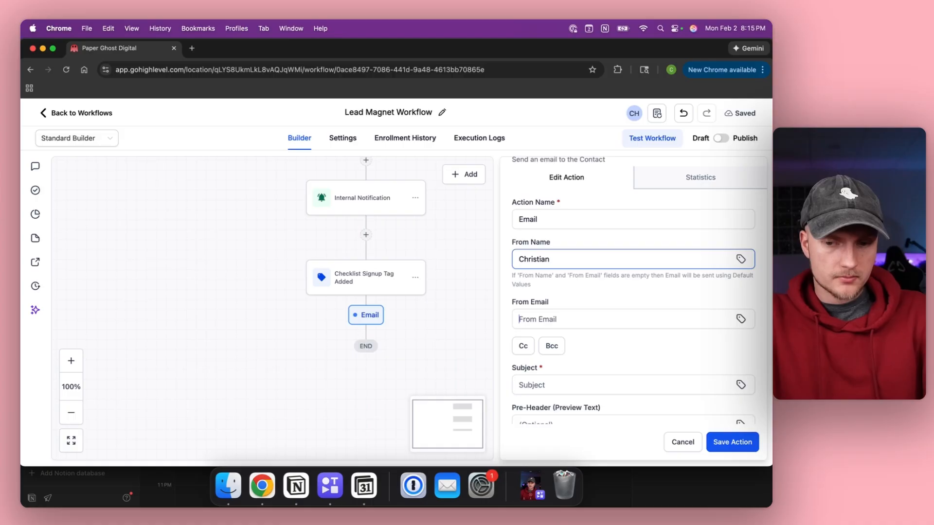
pyautogui.press('Tab')
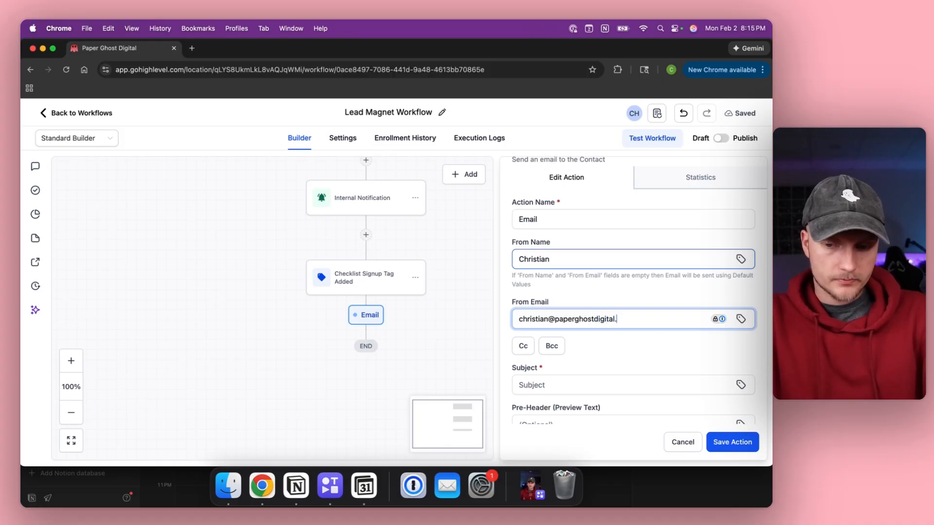
pyautogui.scroll(-3, 530, 252)
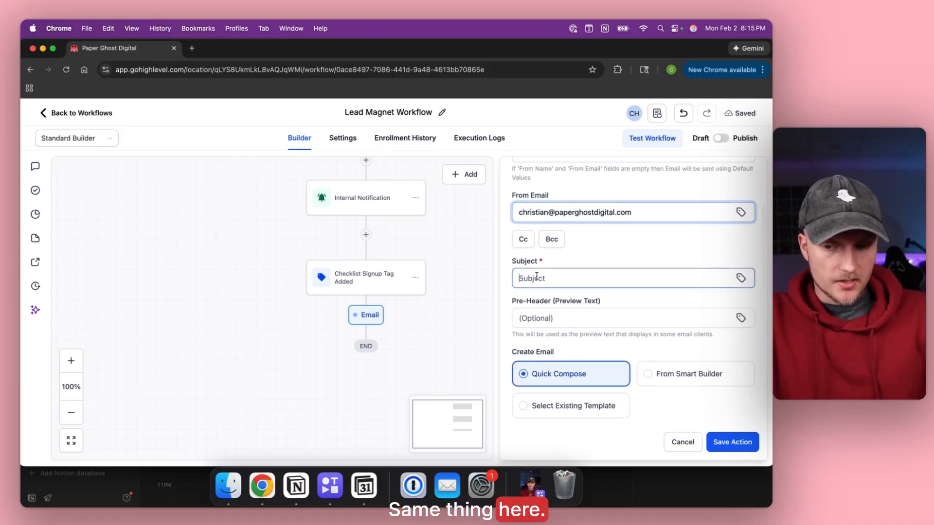
pyautogui.click(537, 276)
pyautogui.write("Here's ")
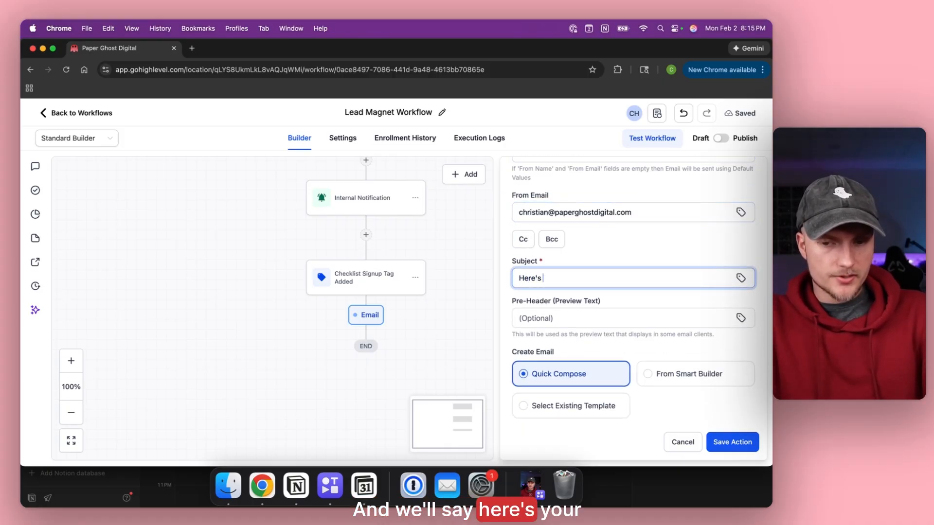
pyautogui.write('Your Free')
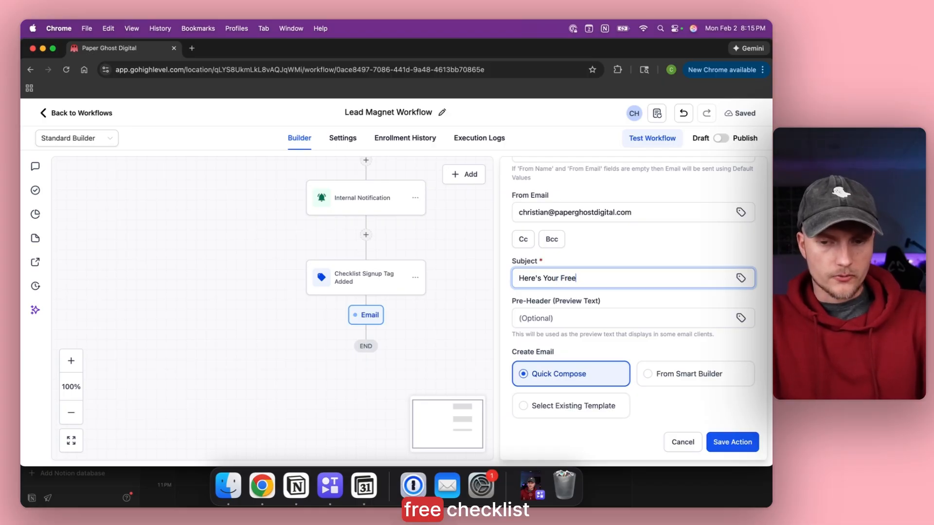
pyautogui.write(' Checklist!')
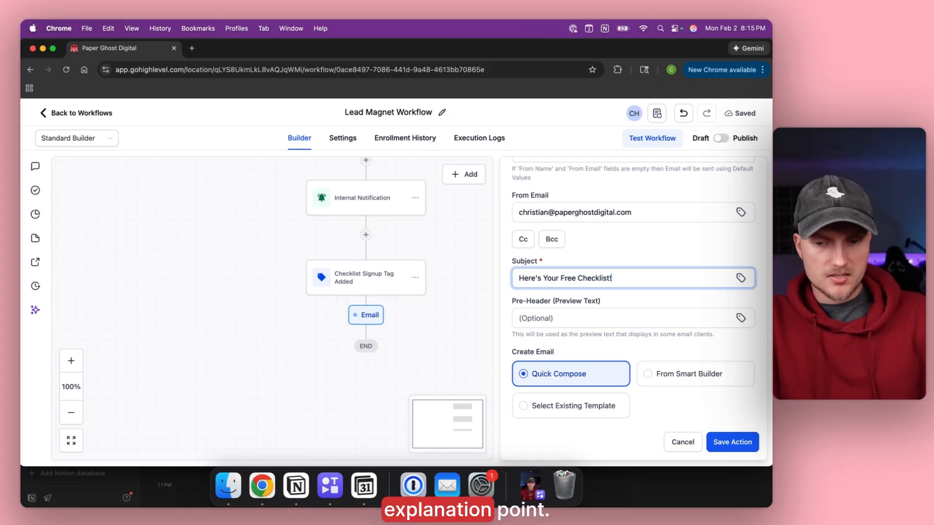
pyautogui.scroll(-2, 522, 252)
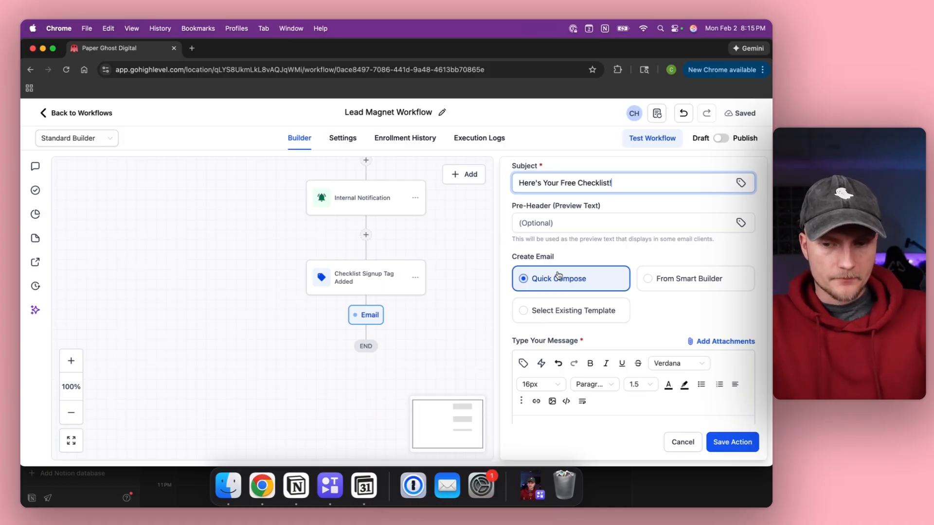
pyautogui.scroll(-1, 559, 280)
pyautogui.scroll(-3, 589, 380)
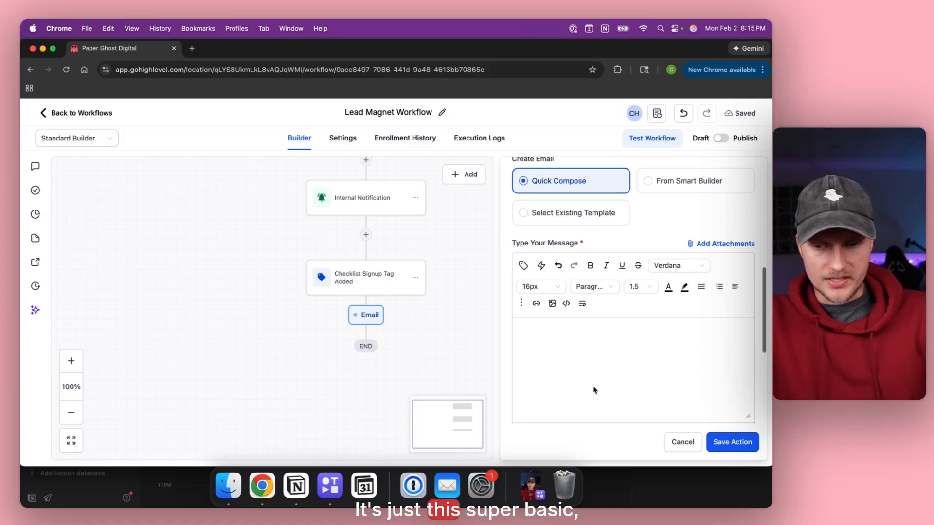
pyautogui.scroll(2, 584, 360)
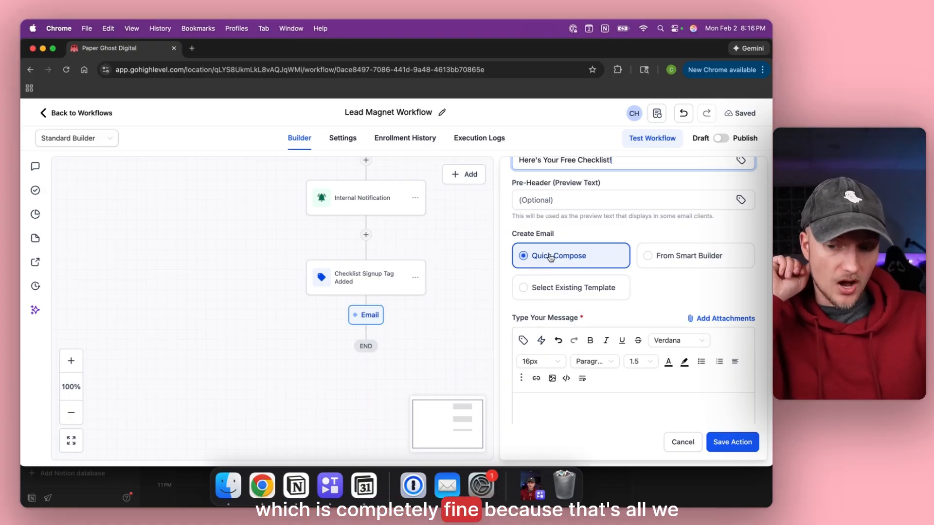
# Start the email body with 'Hey' followed by the Contact > First Name merge field.
pyautogui.scroll(-1, 551, 257)
pyautogui.scroll(-2, 551, 258)
pyautogui.click(552, 305)
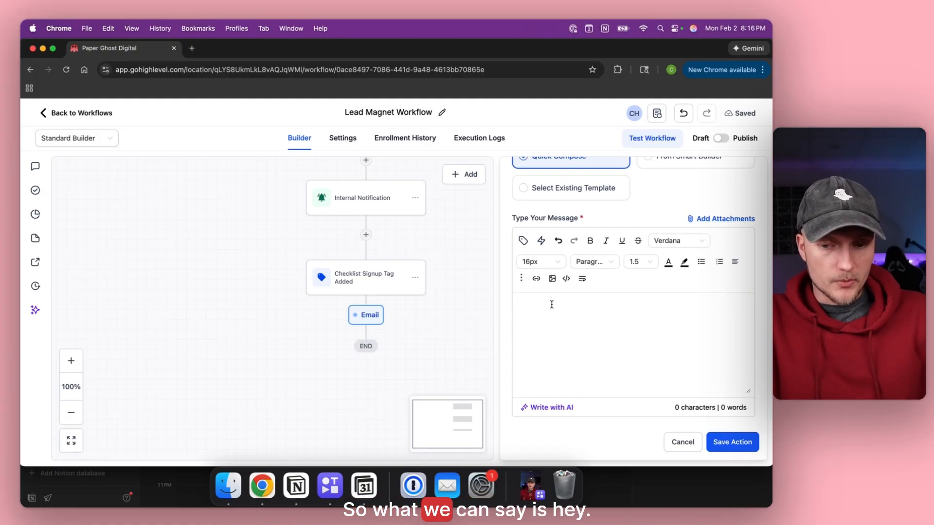
pyautogui.write('Hey')
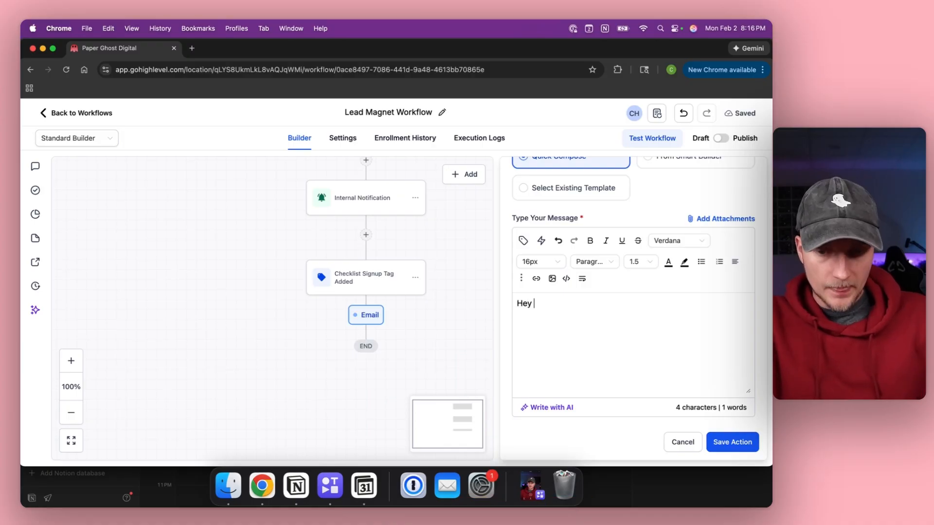
pyautogui.click(523, 241)
pyautogui.click(381, 152)
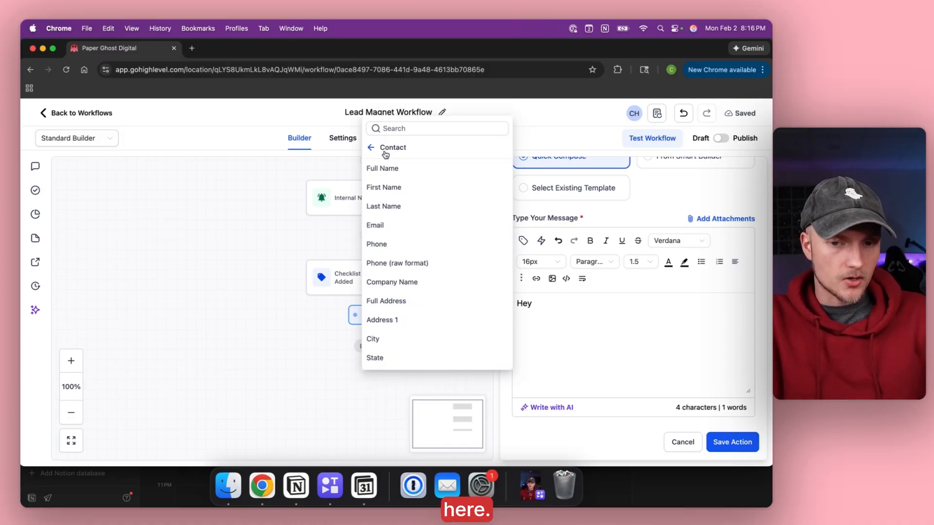
pyautogui.click(389, 185)
# Add the thank-you-for-signing-up text and a 'Cheers' sign-off on a new line.
pyautogui.write(',  ')
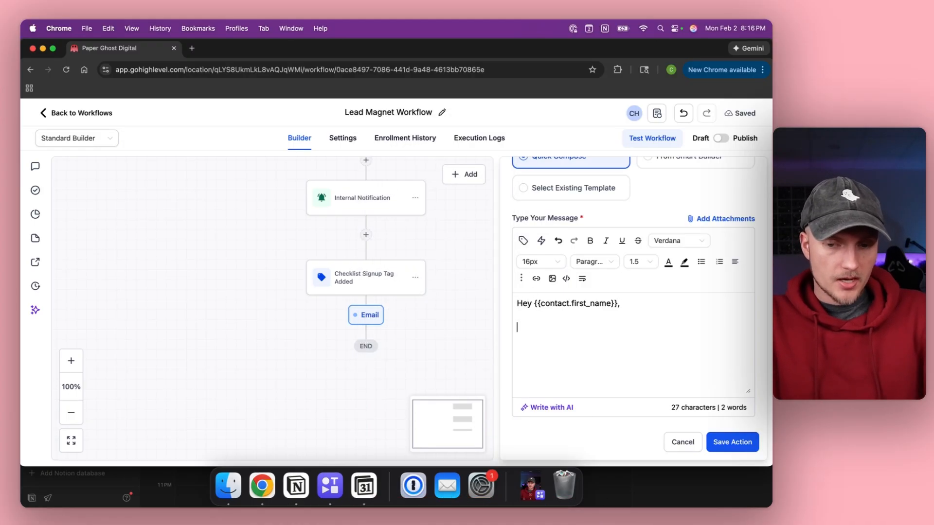
pyautogui.write('First')
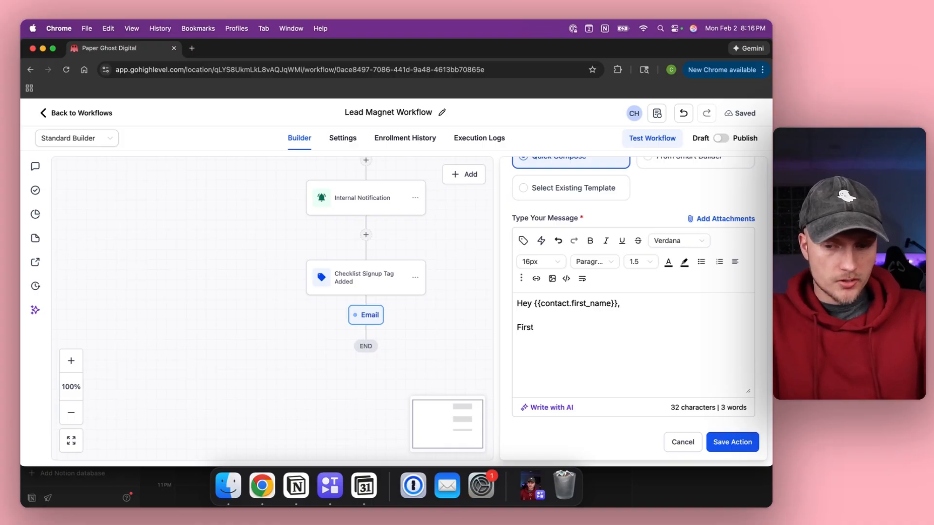
pyautogui.write(', I just wanted to say')
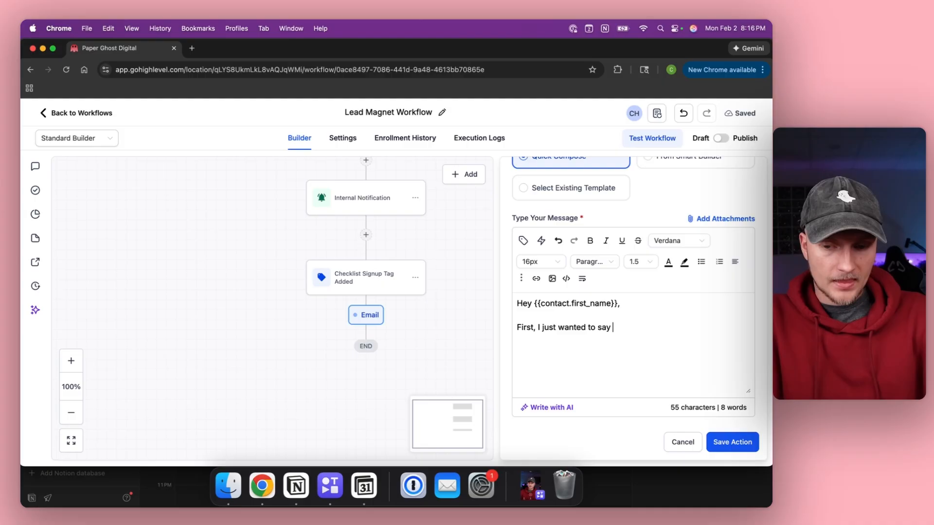
pyautogui.write('nk you for signing up to get the checklist. Here it is.')
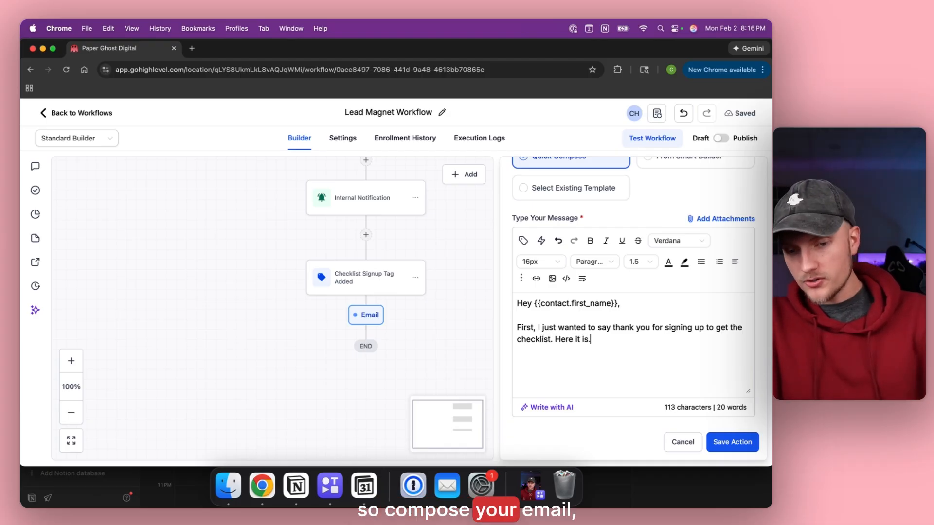
pyautogui.press('Return')
pyautogui.write('Cheers,  ')
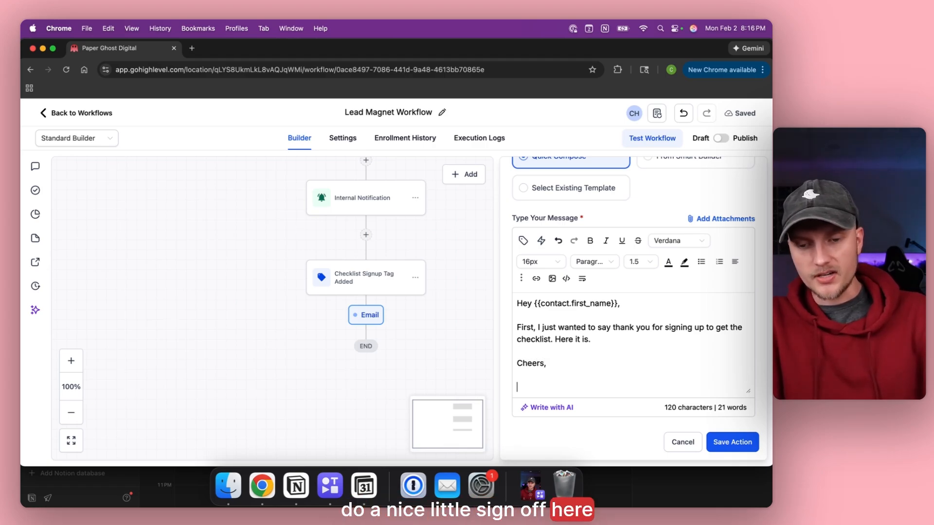
pyautogui.write('Chrsitian')
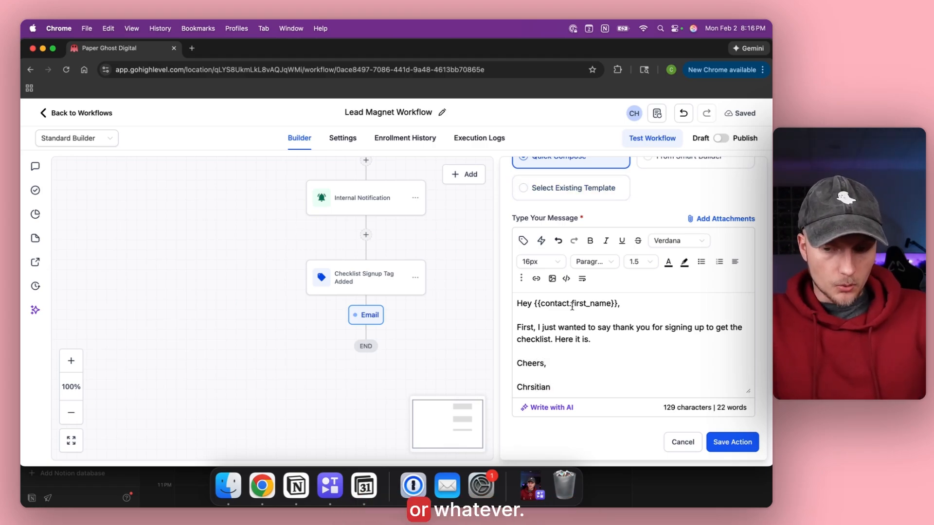
pyautogui.scroll(-3, 572, 307)
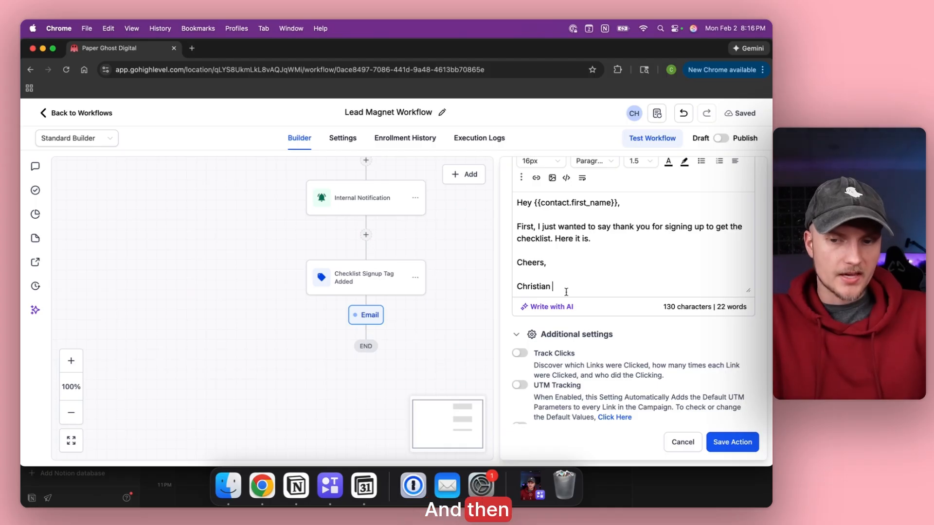
pyautogui.scroll(2, 571, 269)
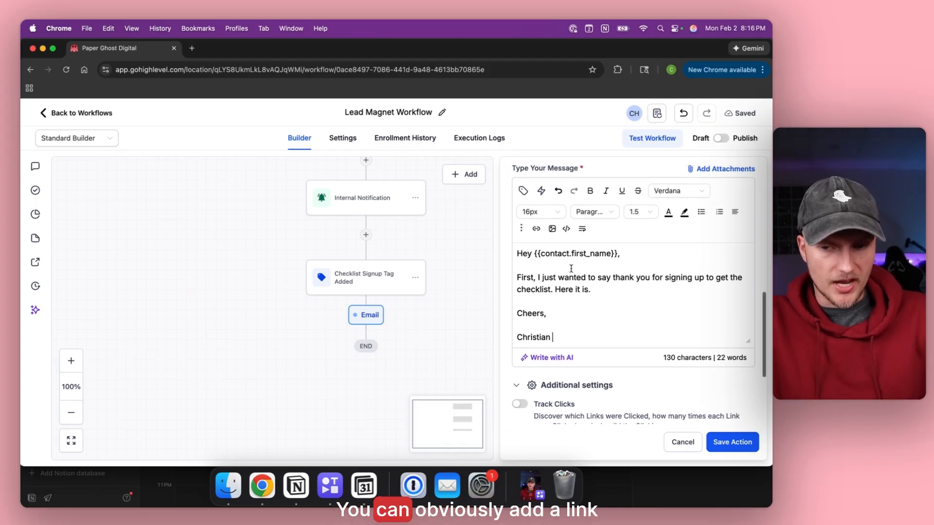
# Look at the Insert Link and Add Attachments dialogs, cancel both, and dismiss the Gemini popup.
pyautogui.click(536, 230)
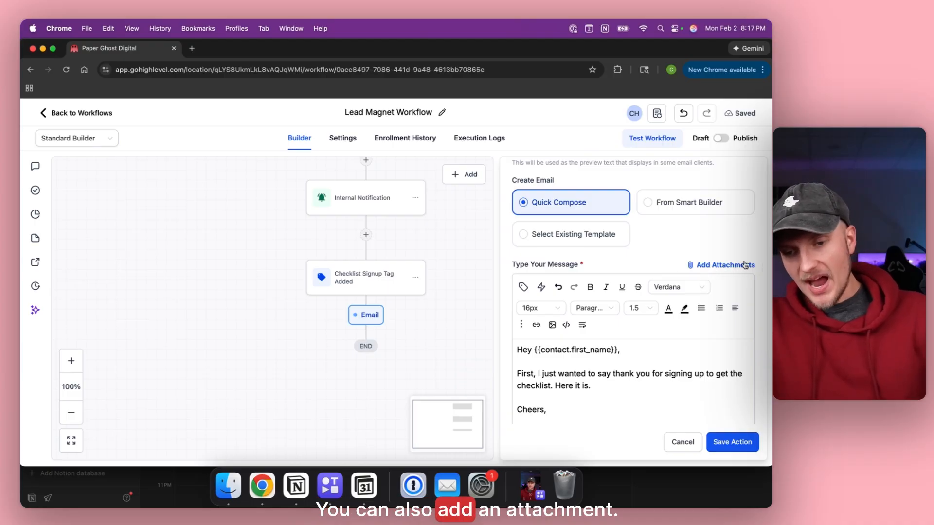
pyautogui.click(742, 264)
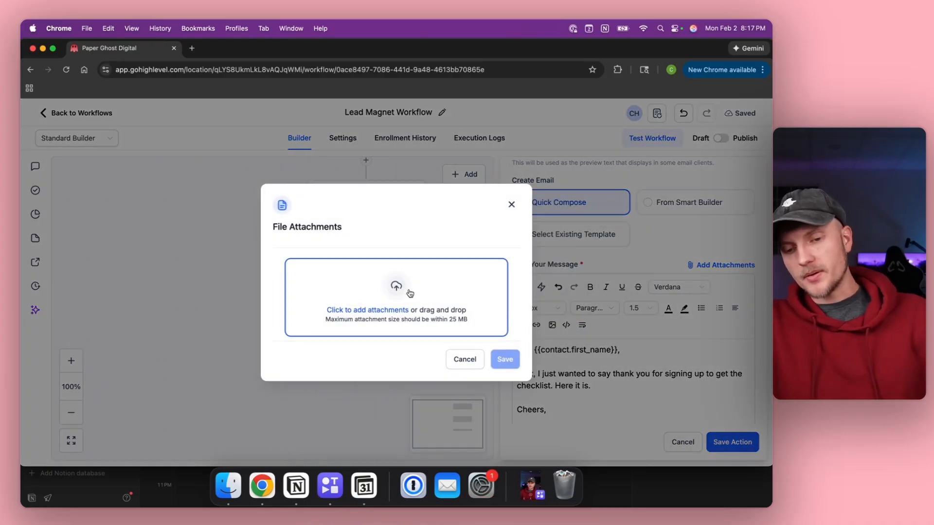
pyautogui.click(464, 359)
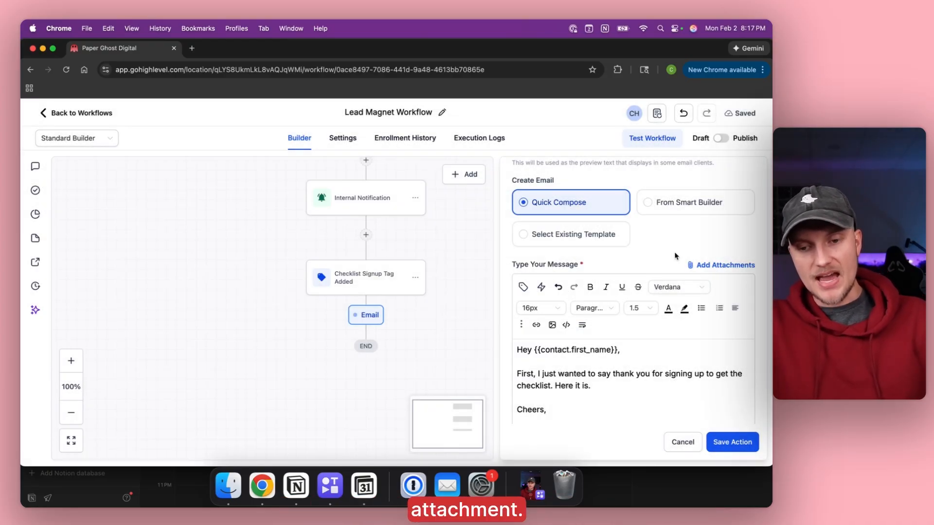
pyautogui.scroll(-5, 661, 295)
pyautogui.scroll(3, 661, 295)
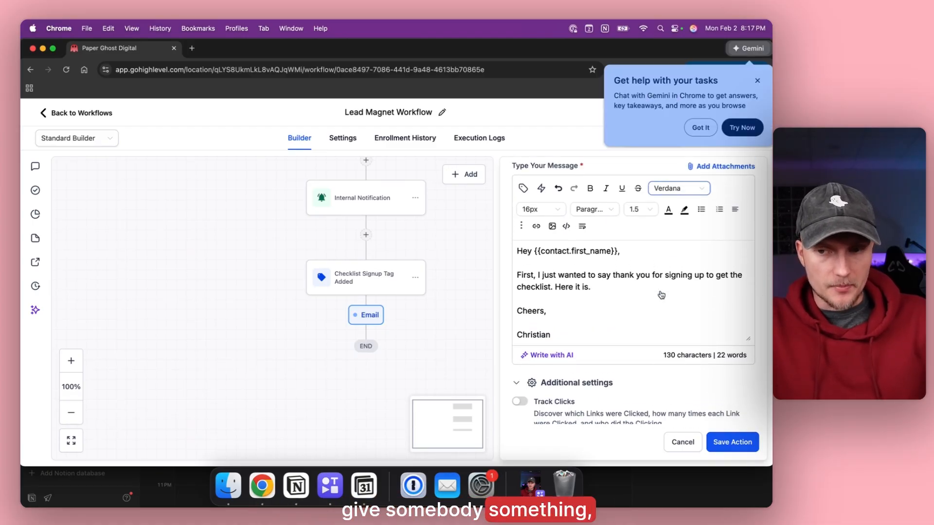
pyautogui.click(757, 80)
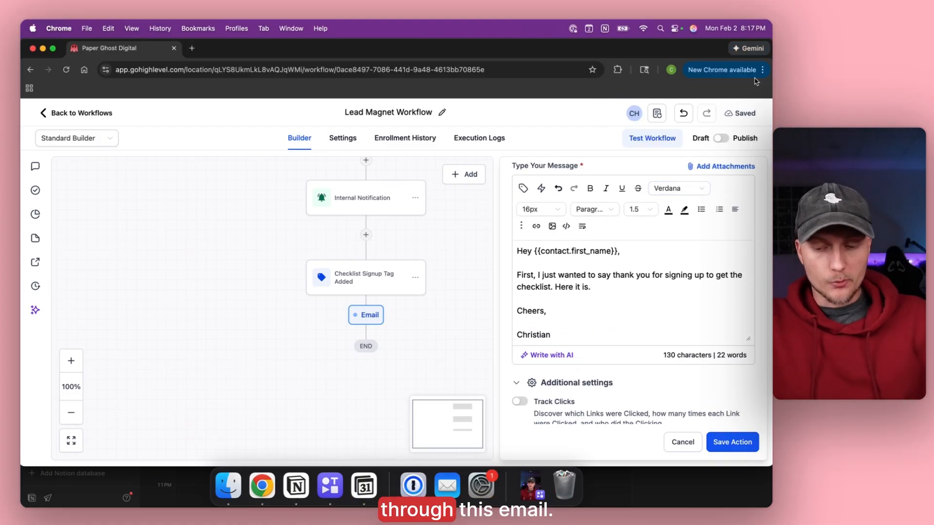
# Save the Email action, then switch the workflow from Draft to Publish and save it.
pyautogui.click(745, 449)
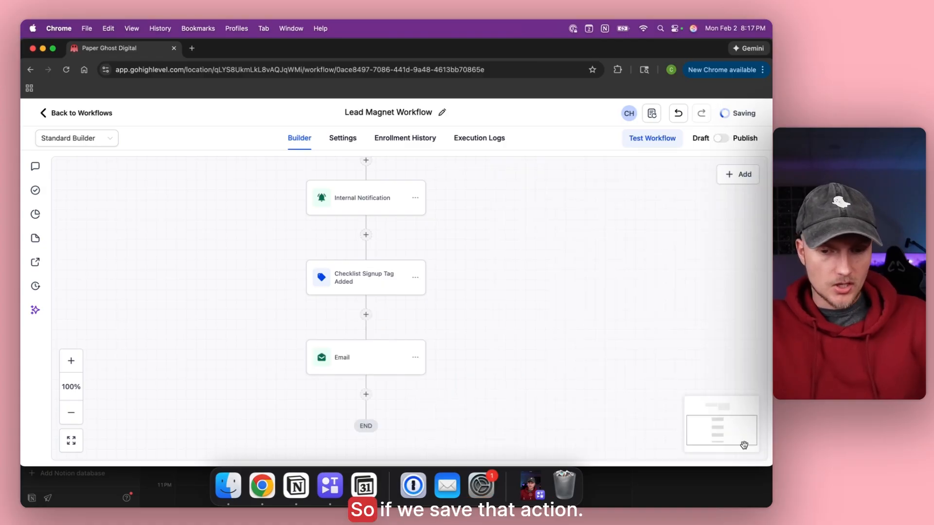
pyautogui.scroll(5, 491, 216)
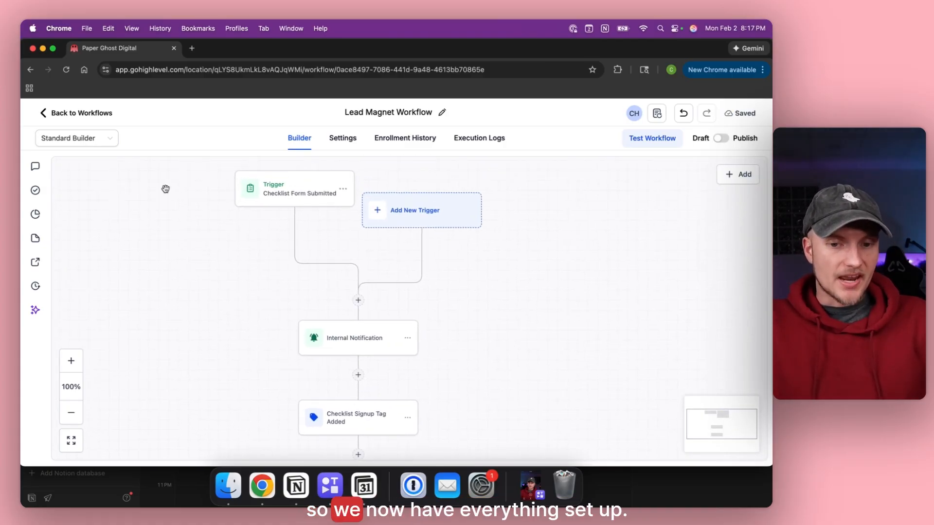
pyautogui.scroll(-5, 229, 277)
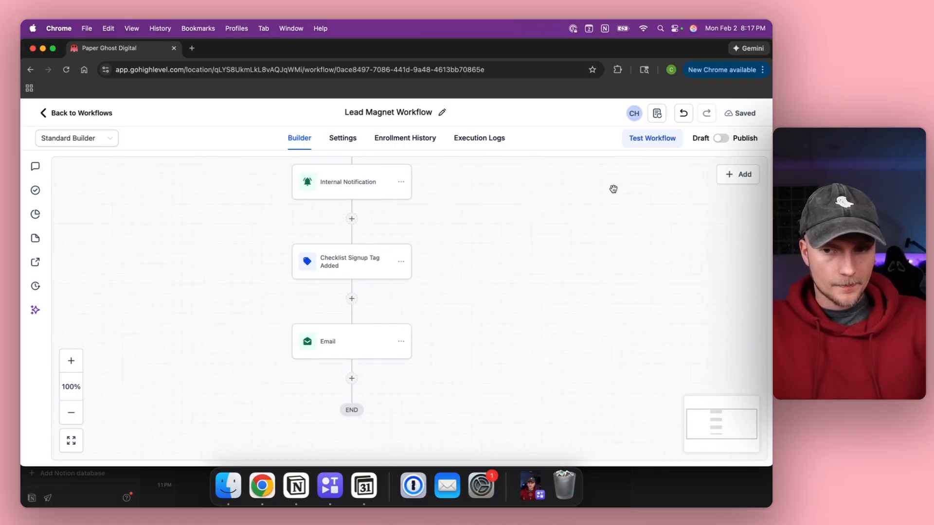
pyautogui.click(722, 139)
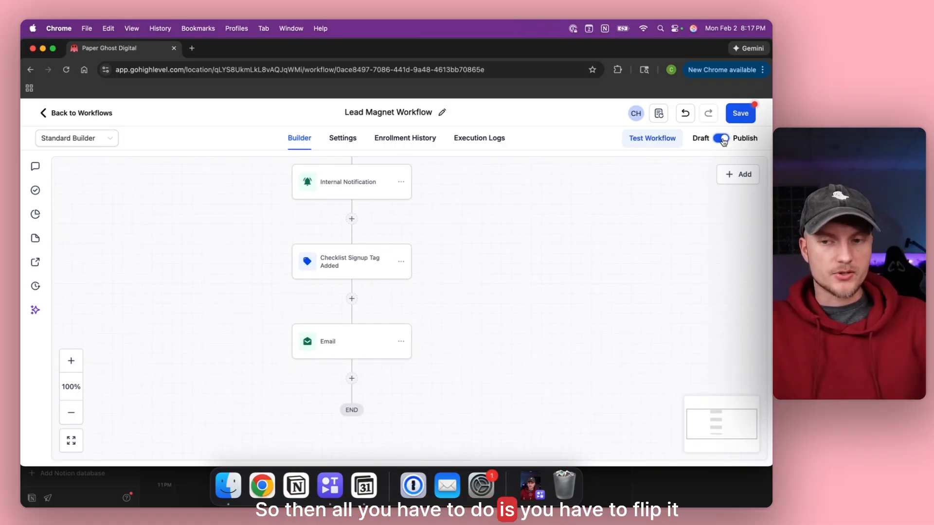
pyautogui.click(739, 115)
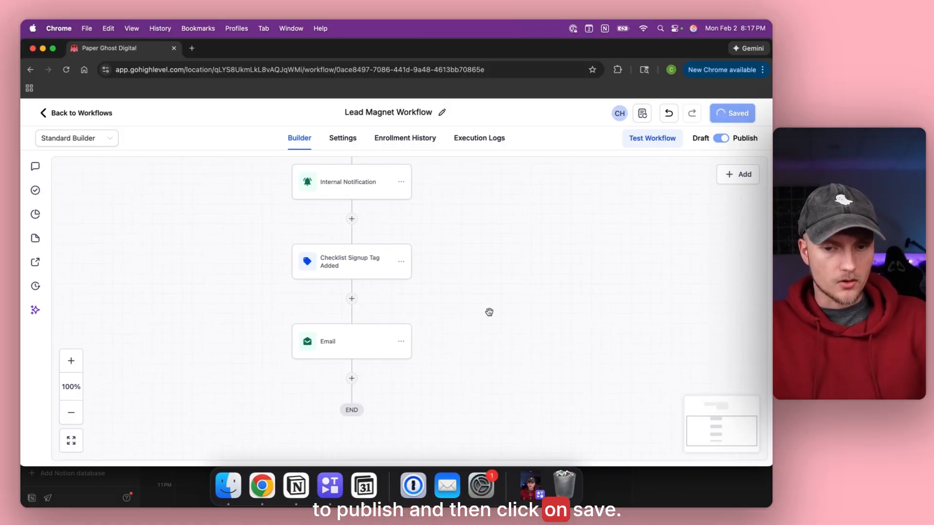
# Attach 'Firewatch Purple Dark For Macbook.jpg' to the Email step and save the workflow again.
pyautogui.click(362, 341)
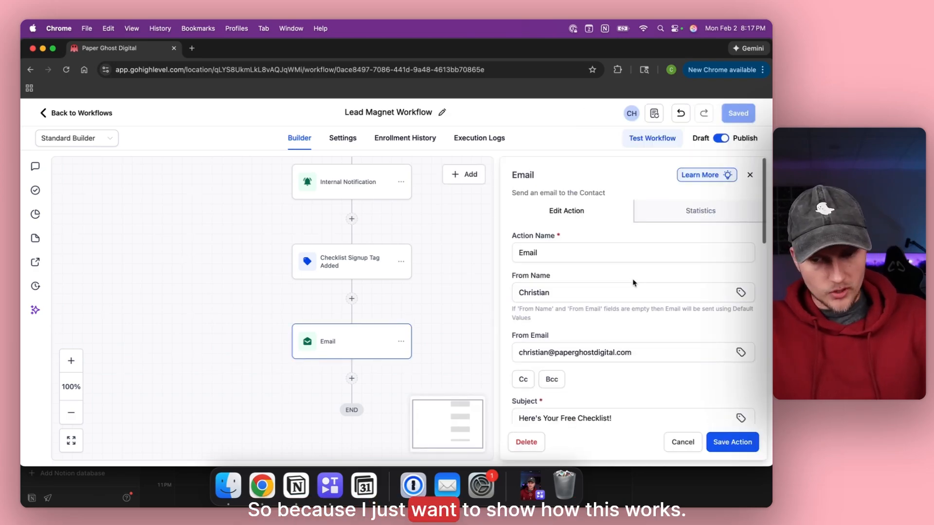
pyautogui.scroll(-5, 634, 281)
pyautogui.scroll(-3, 634, 282)
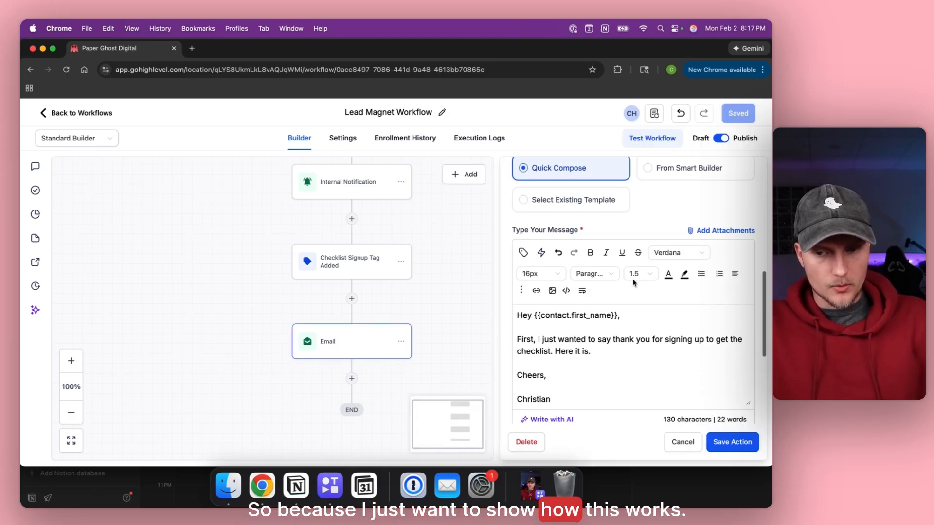
pyautogui.click(705, 230)
pyautogui.click(381, 310)
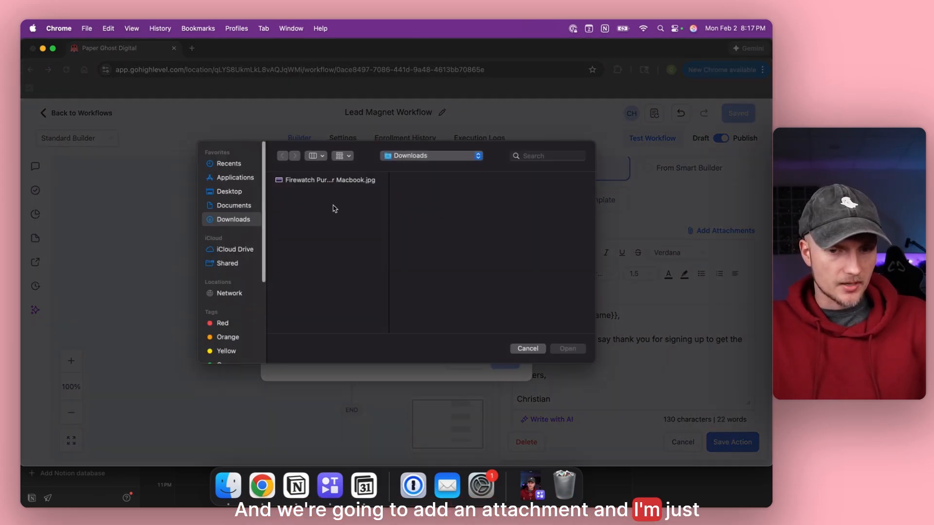
pyautogui.click(321, 181)
pyautogui.click(569, 349)
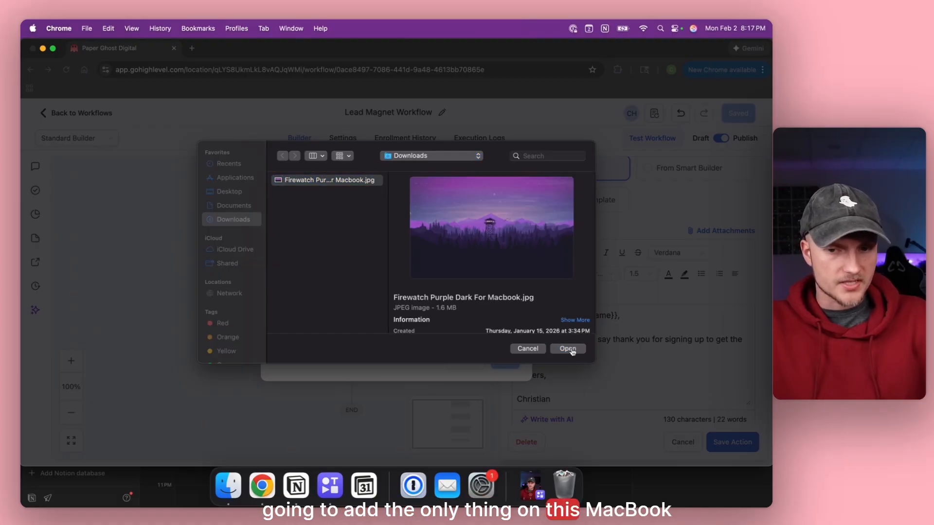
pyautogui.click(505, 386)
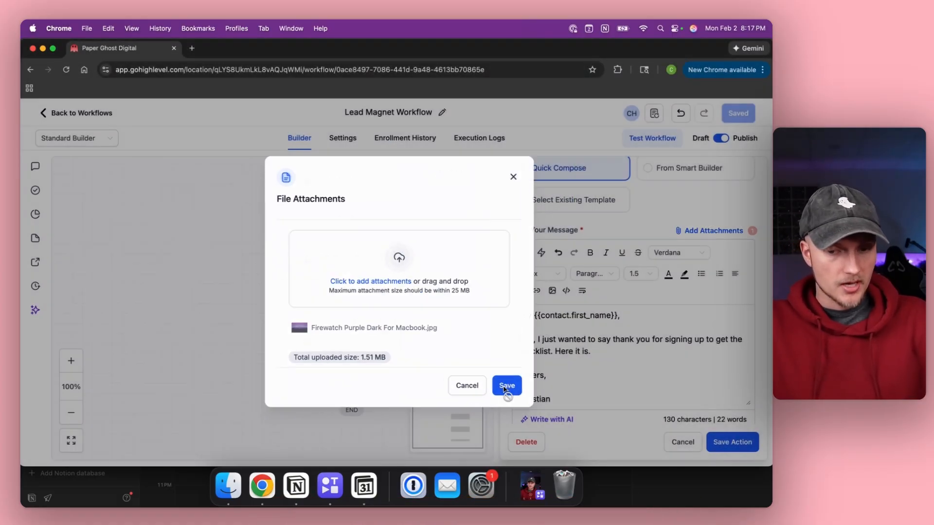
pyautogui.click(735, 441)
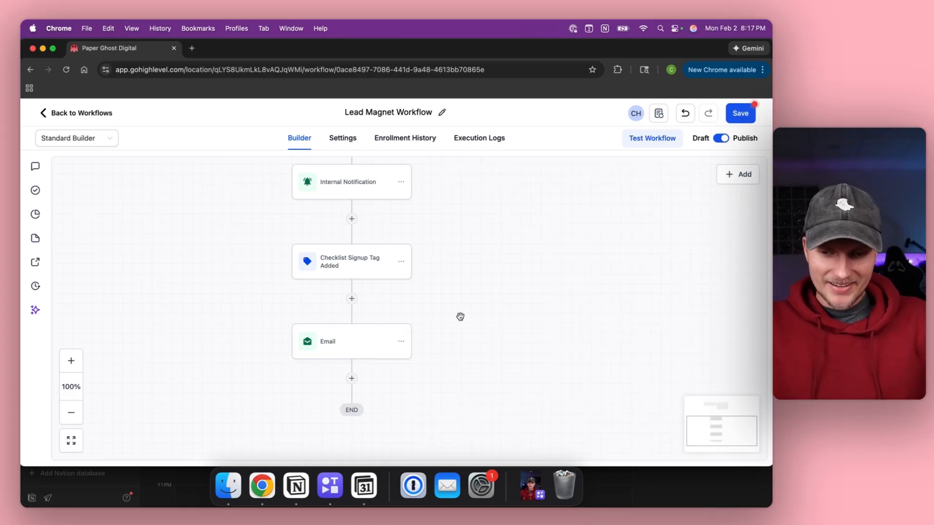
pyautogui.click(740, 113)
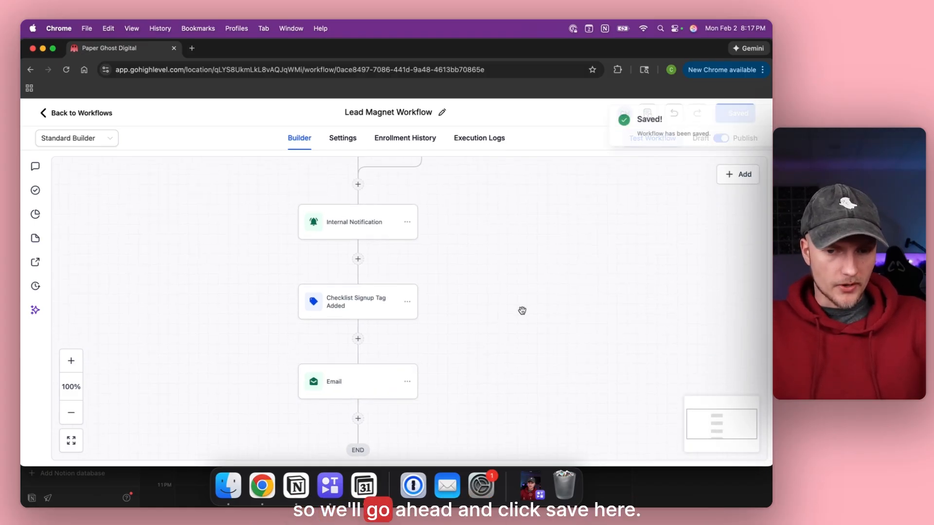
pyautogui.click(63, 113)
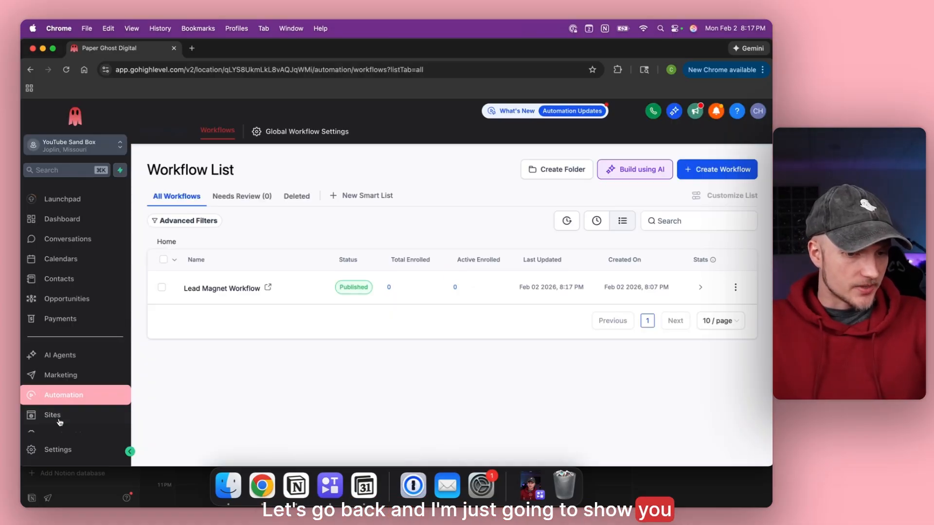
# Review the Free Checklist Form under Sites > Forms, then edit the Junk Haulers Home page.
pyautogui.click(57, 416)
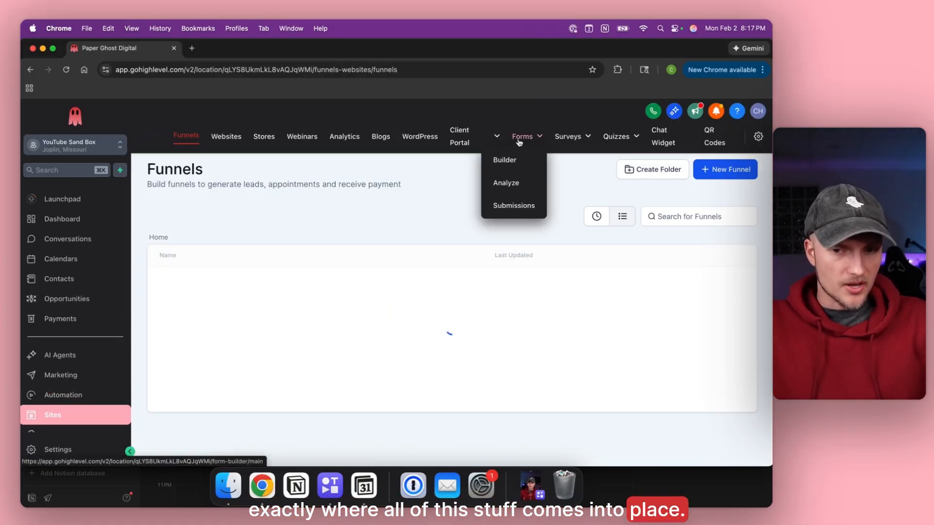
pyautogui.click(520, 137)
pyautogui.click(198, 295)
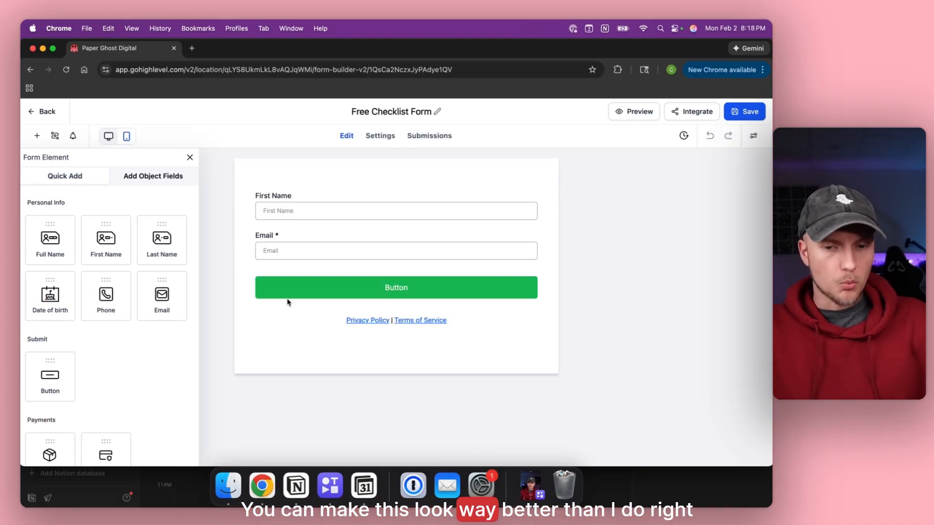
pyautogui.click(29, 113)
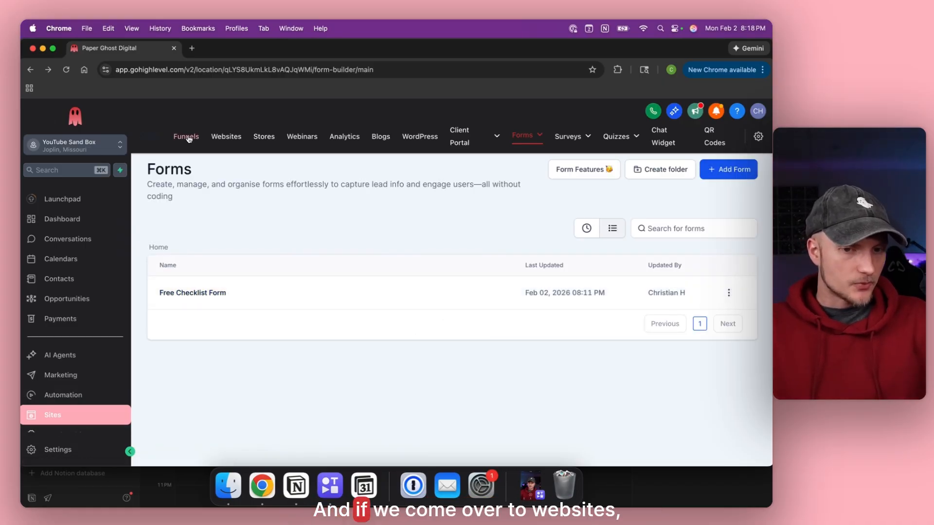
pyautogui.click(226, 135)
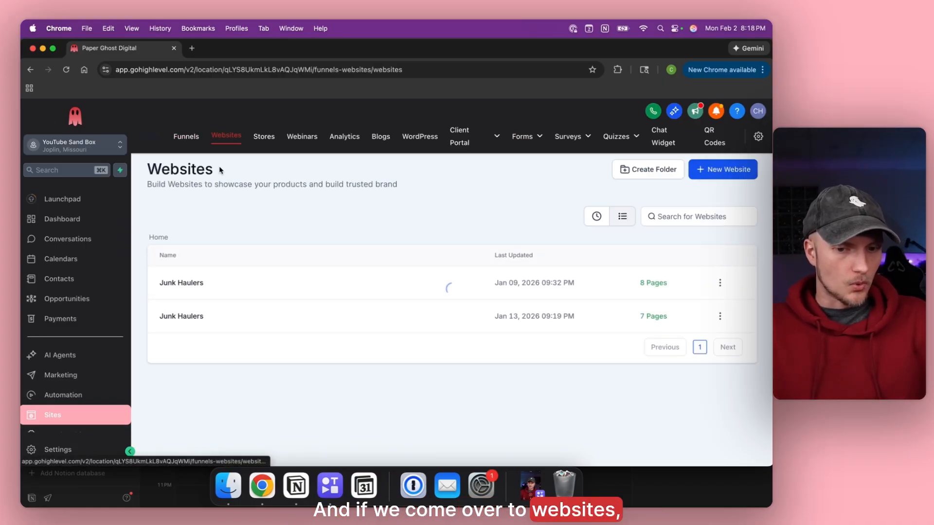
pyautogui.click(177, 287)
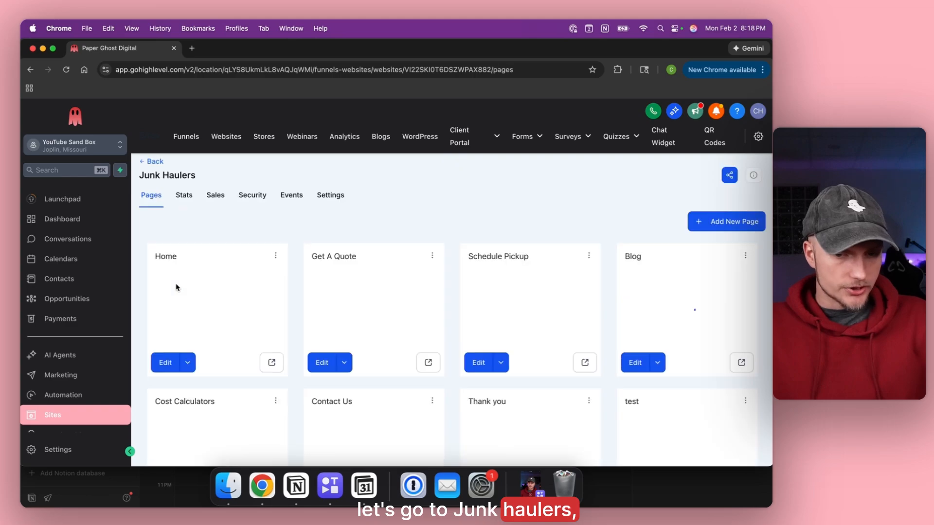
pyautogui.click(165, 363)
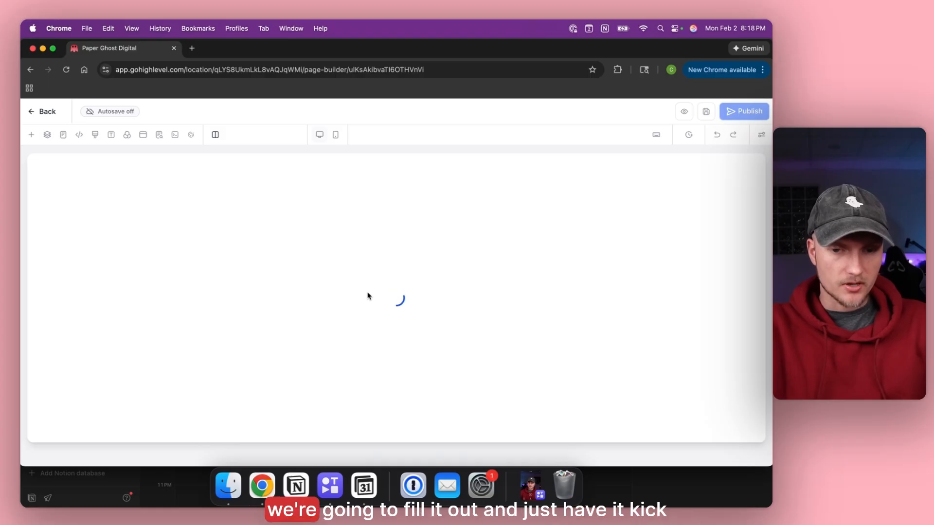
# Remove the broken Survey block from the Home page.
pyautogui.scroll(-10, 367, 296)
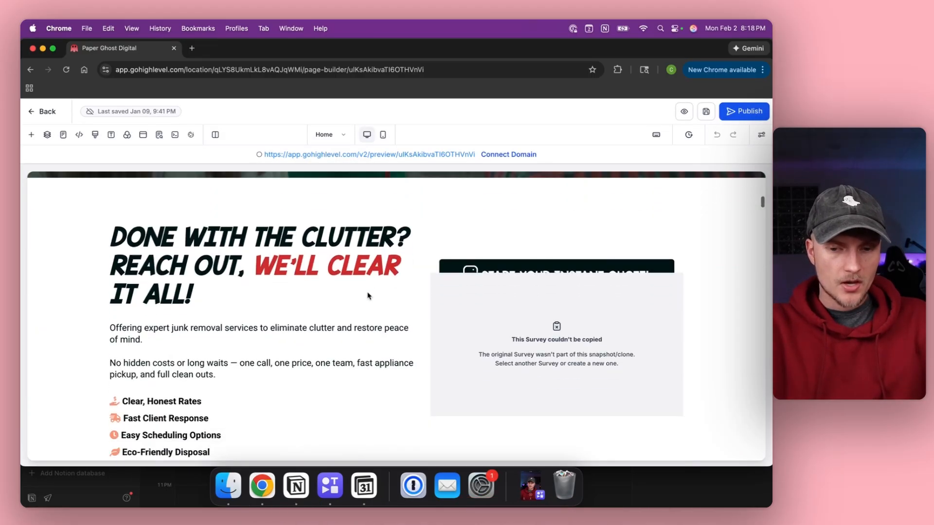
pyautogui.click(602, 271)
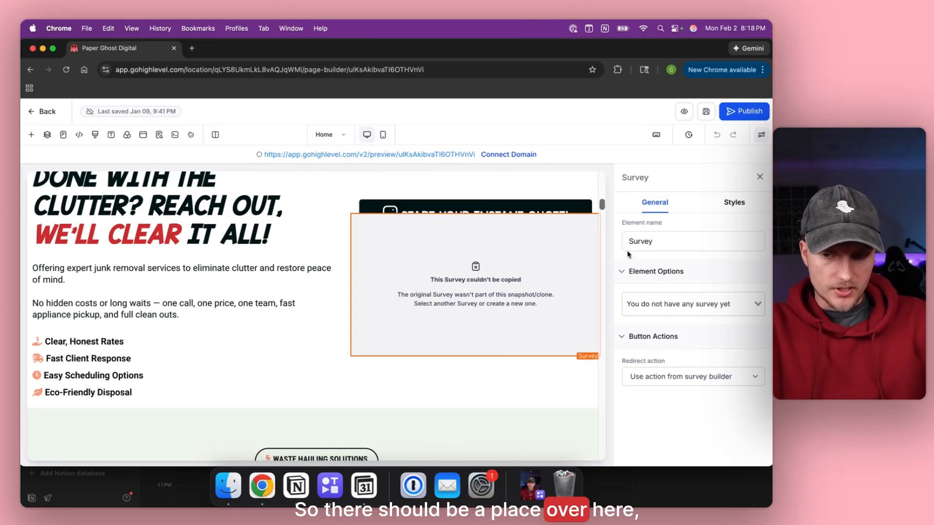
pyautogui.click(759, 177)
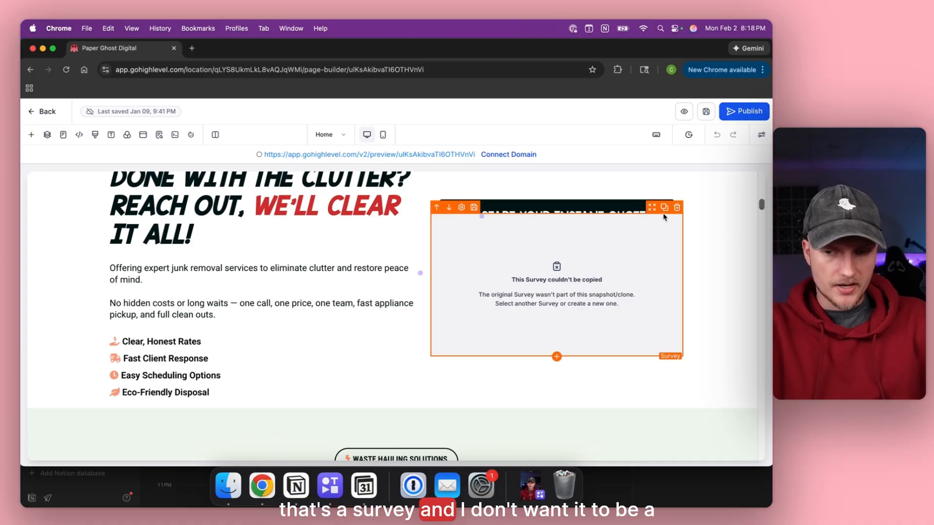
pyautogui.click(677, 207)
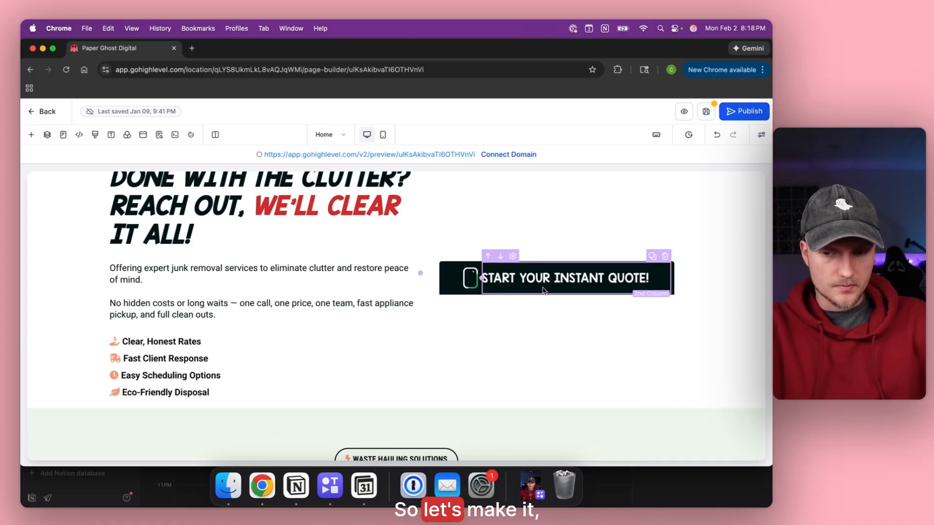
# Add a Form element showing the Free Checklist Form and delete the leftover survey placeholder.
pyautogui.click(577, 287)
pyautogui.click(576, 288)
pyautogui.click(210, 274)
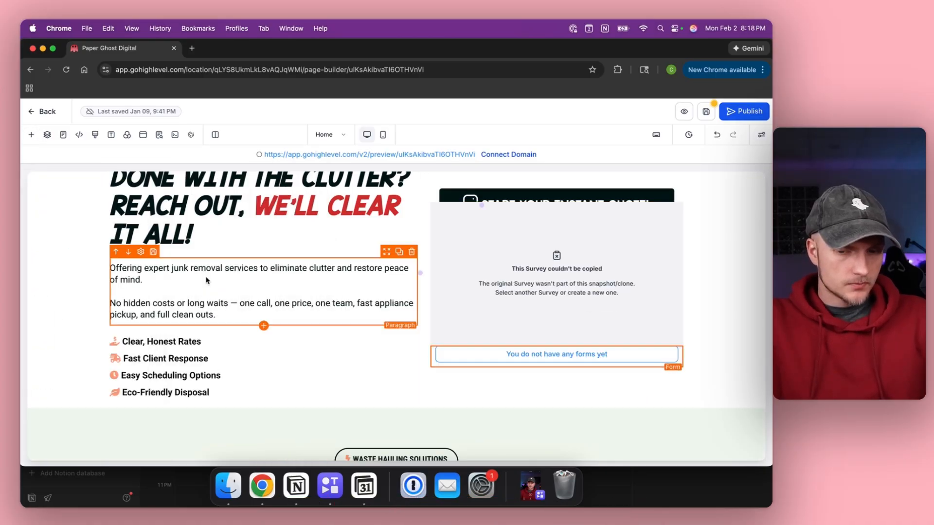
pyautogui.click(526, 354)
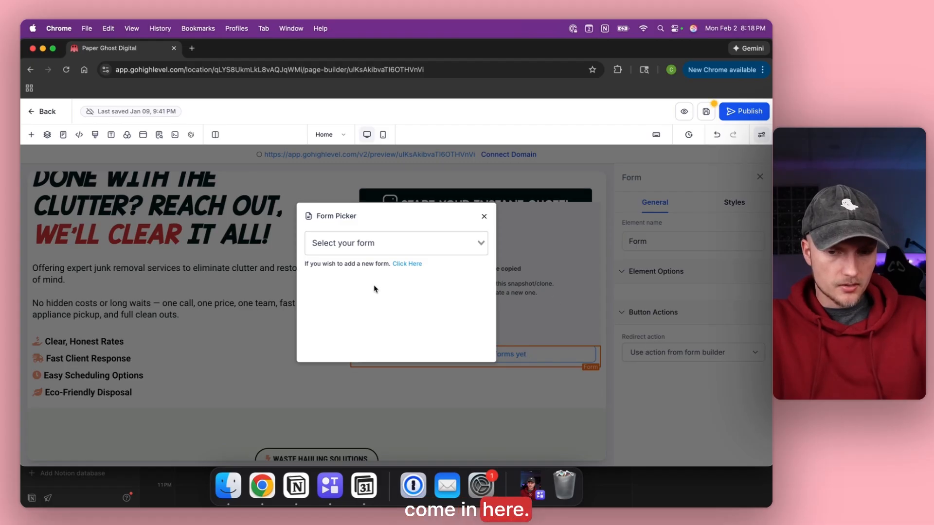
pyautogui.click(371, 243)
pyautogui.click(347, 265)
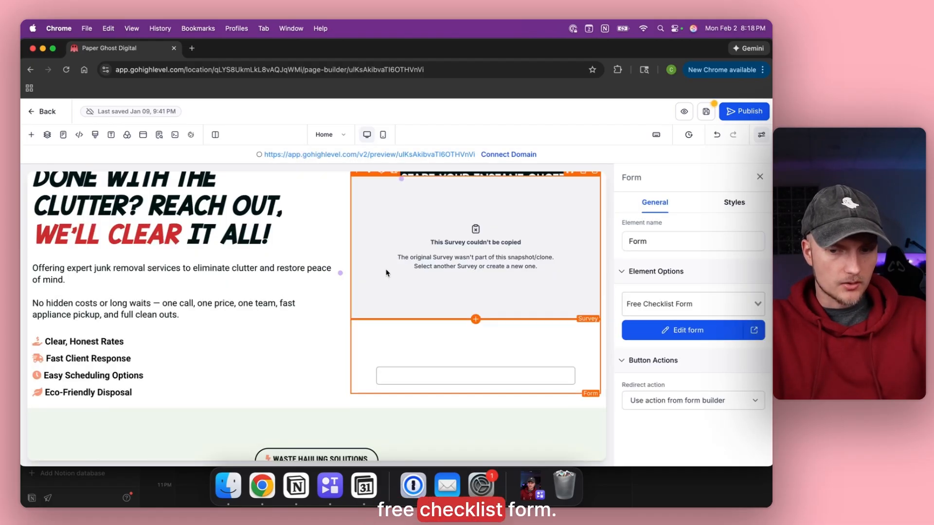
pyautogui.click(512, 272)
pyautogui.scroll(1, 513, 272)
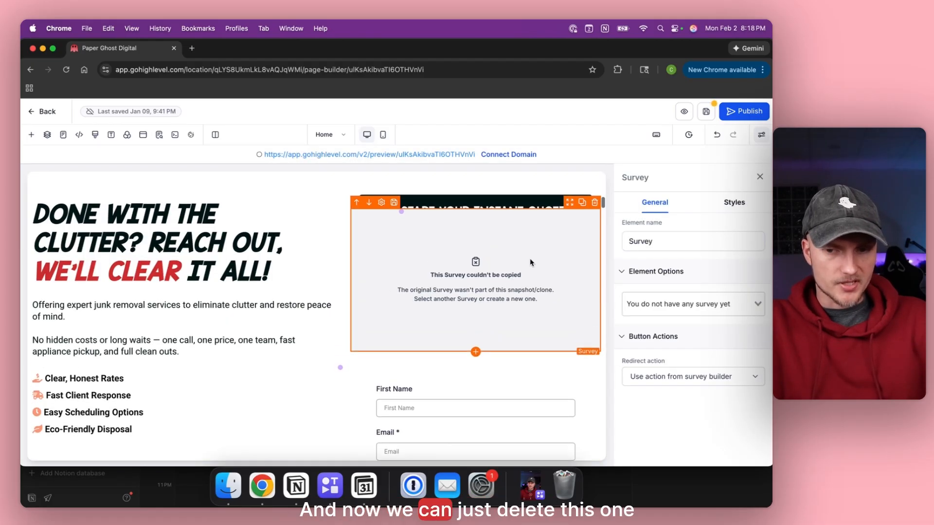
pyautogui.click(596, 203)
pyautogui.click(468, 281)
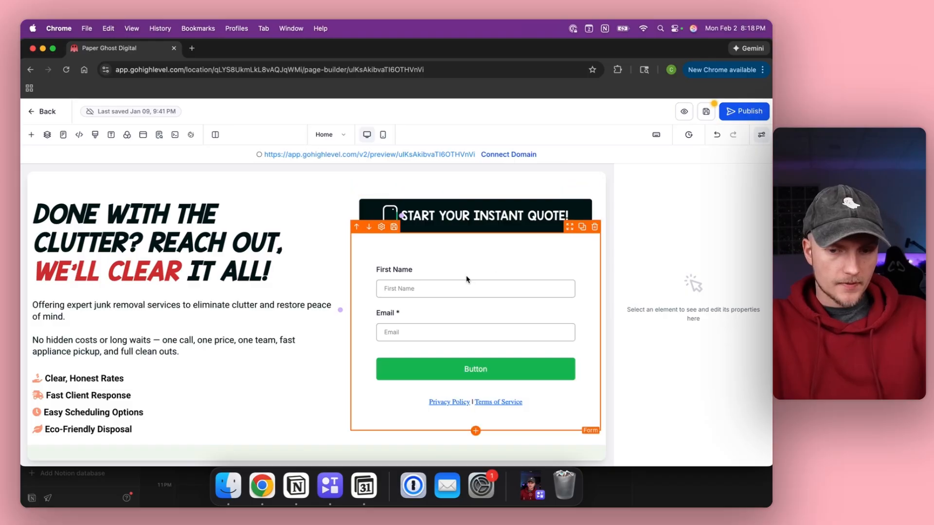
# Save the Home page and open its preview in a new tab.
pyautogui.click(708, 112)
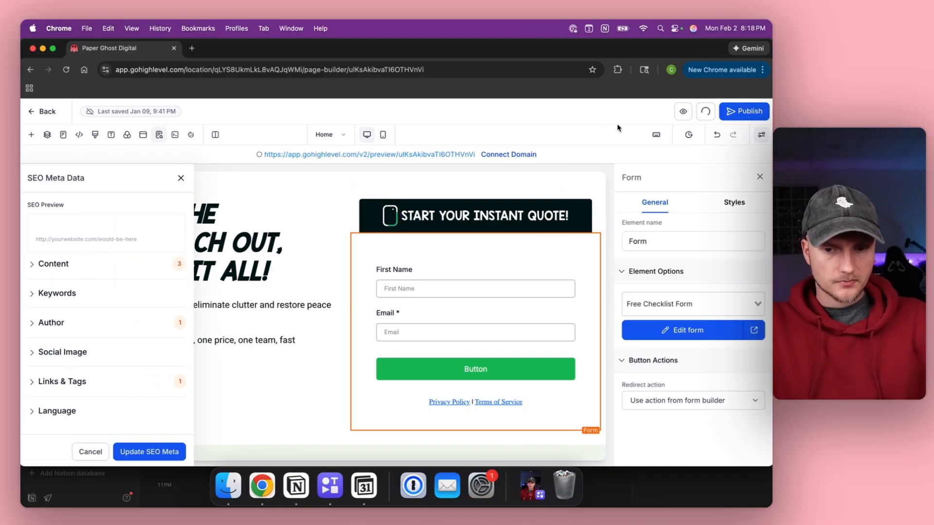
pyautogui.click(683, 112)
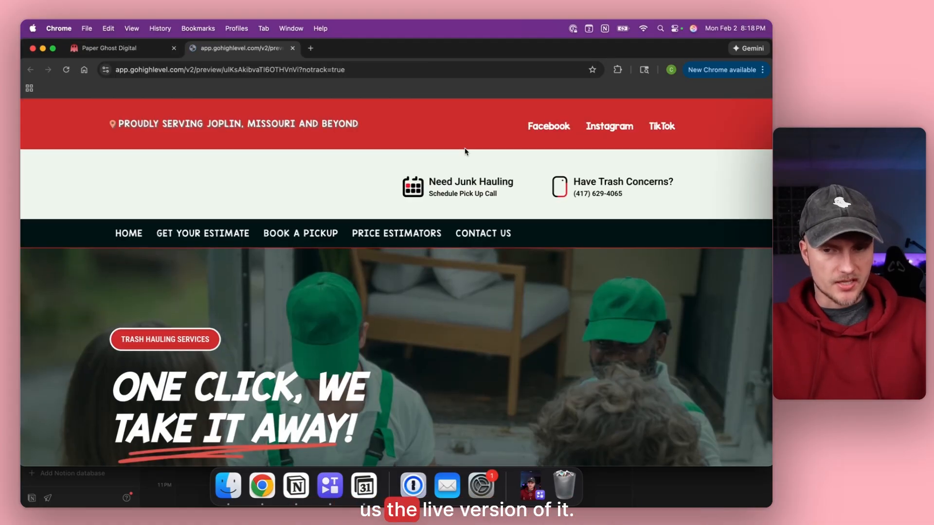
pyautogui.scroll(-10, 466, 152)
# Submit the previewed checklist form with a test first name and email address.
pyautogui.click(483, 176)
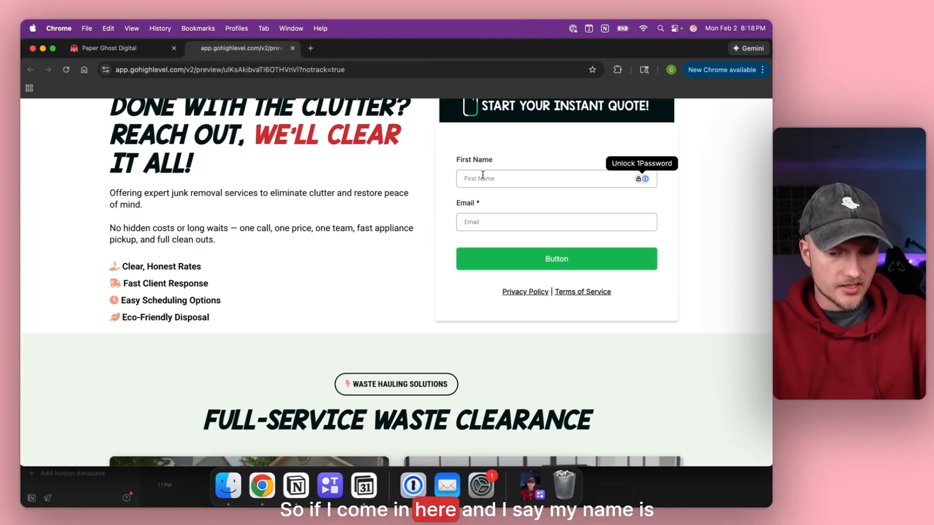
pyautogui.write('Chrisjtian')
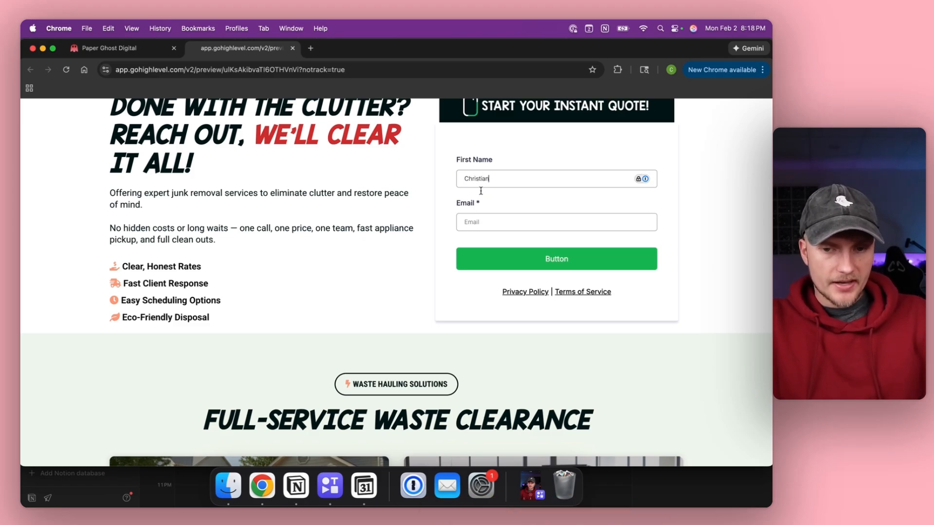
pyautogui.press('Tab')
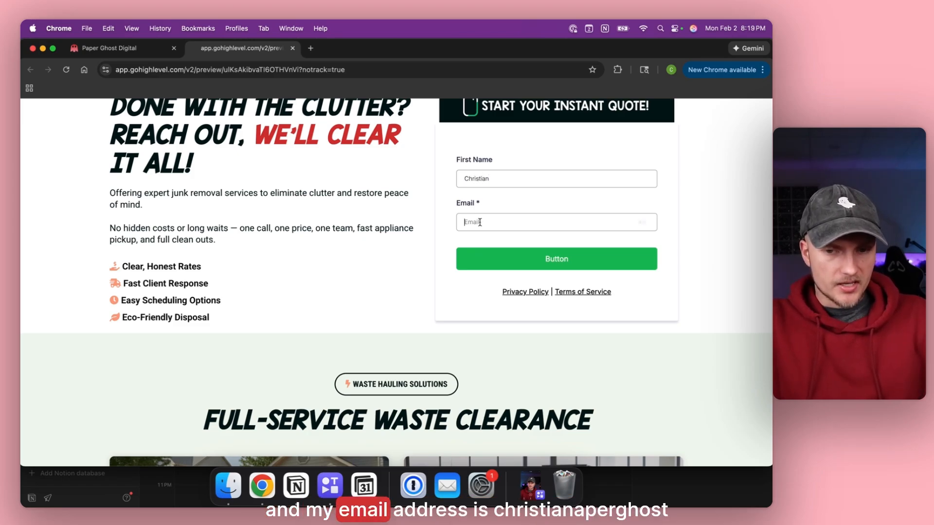
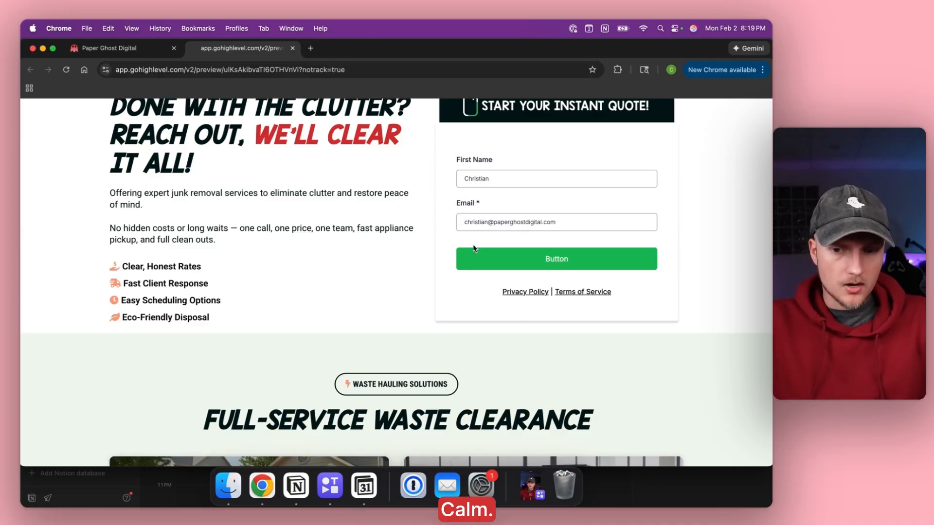
pyautogui.click(540, 264)
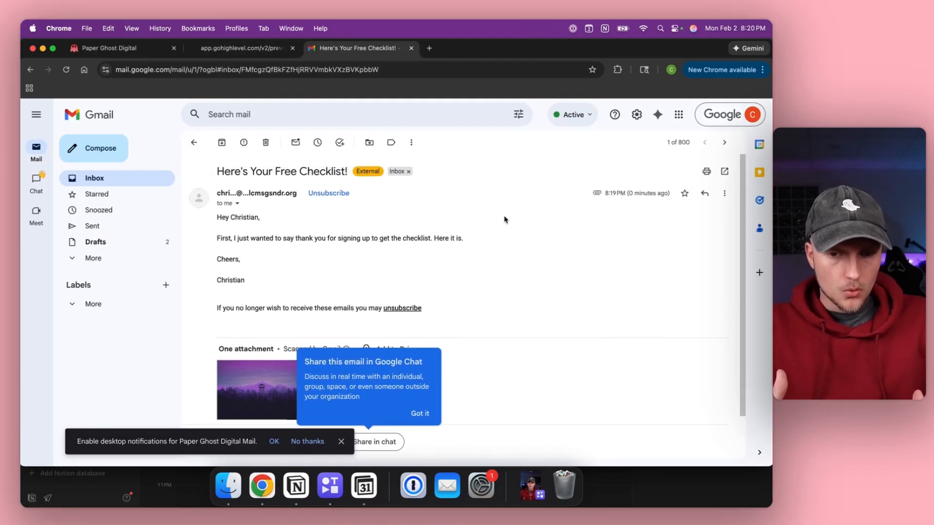
# Preview the welcome email's Firewatch image attachment, then bring up the Google account switcher.
pyautogui.click(420, 412)
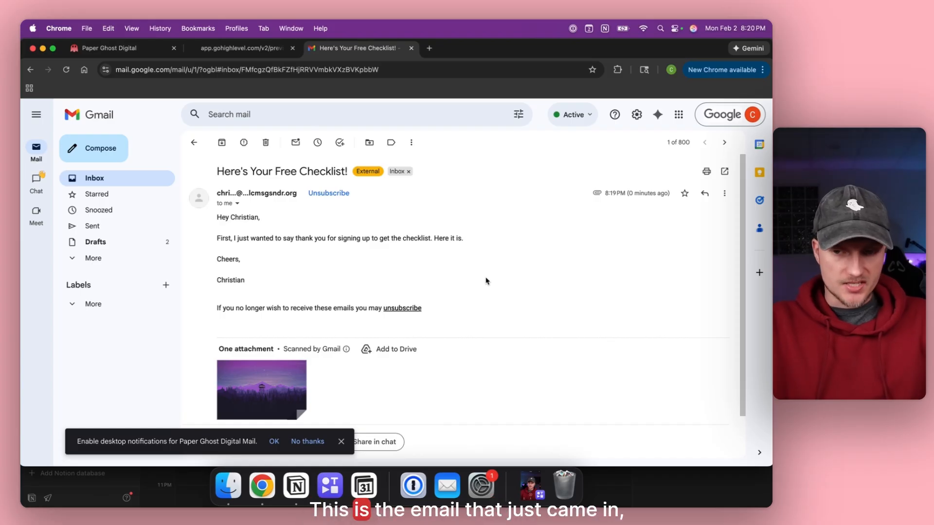
pyautogui.moveTo(633, 193); pyautogui.dragTo(673, 193)
pyautogui.click(607, 217)
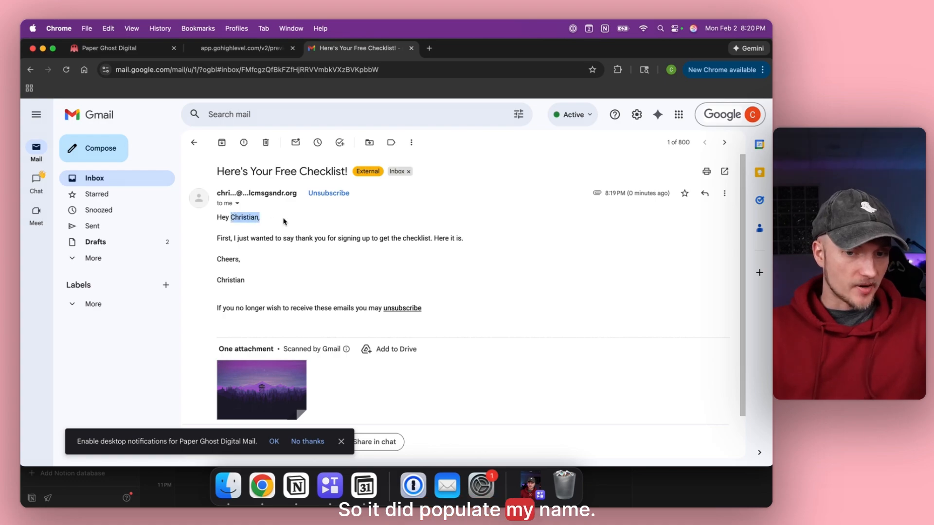
pyautogui.scroll(-2, 242, 262)
pyautogui.moveTo(275, 353)
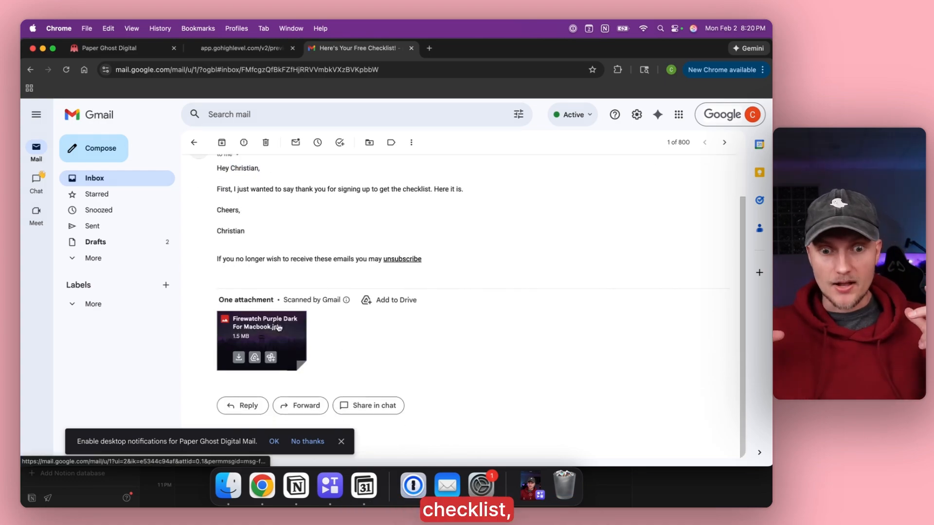
pyautogui.click(267, 336)
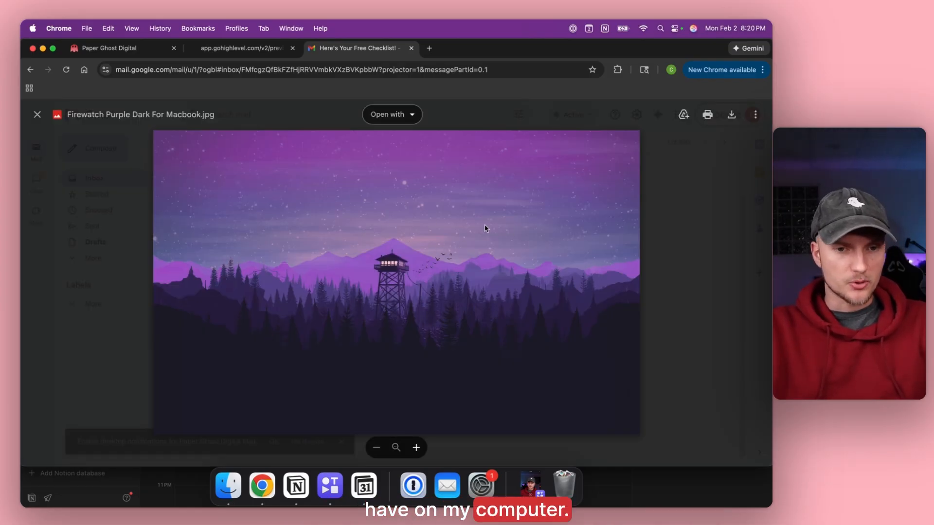
pyautogui.click(37, 114)
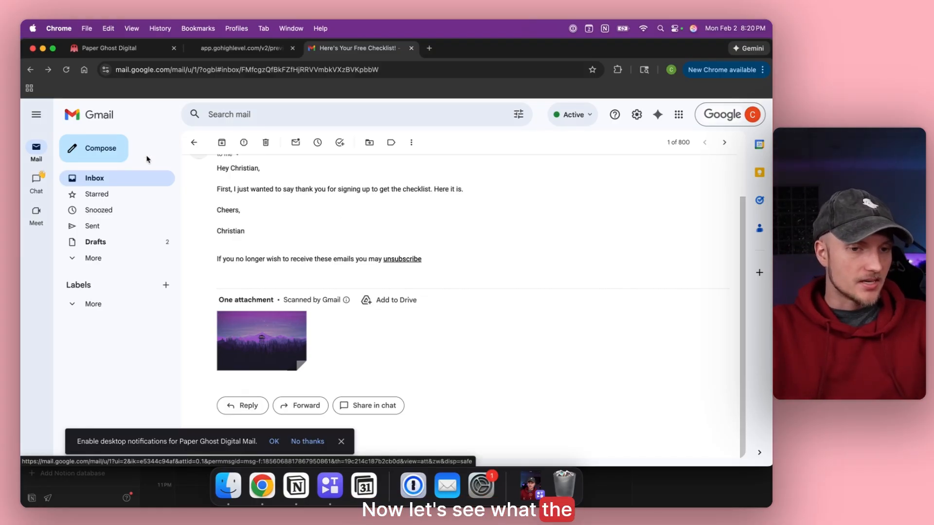
pyautogui.click(745, 122)
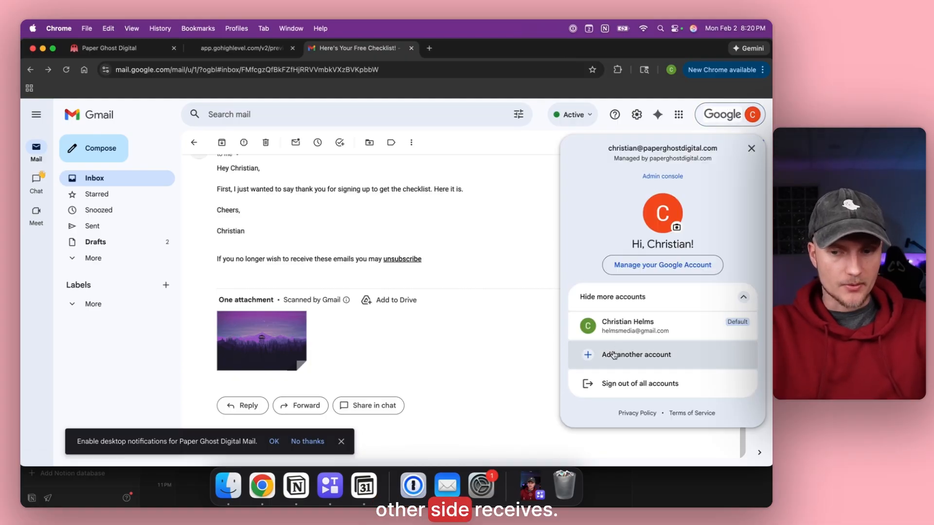
# Check the sign-up notification in the other Gmail inbox, close both Gmail tabs, and return to the site's pages.
pyautogui.click(633, 327)
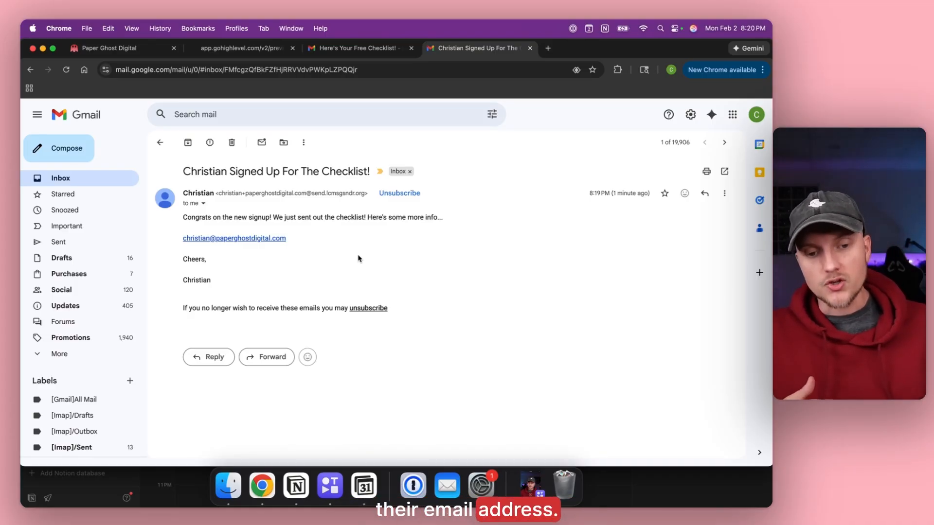
pyautogui.click(531, 48)
pyautogui.click(411, 48)
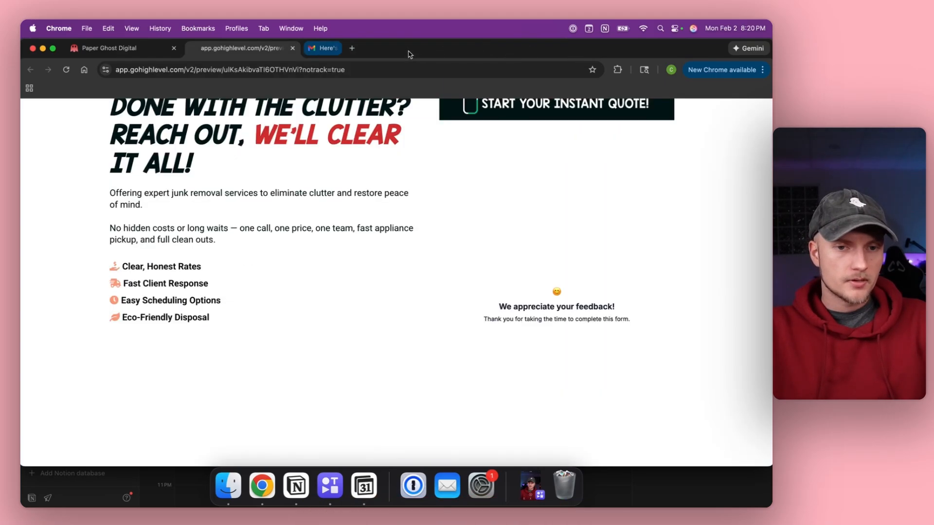
pyautogui.click(99, 50)
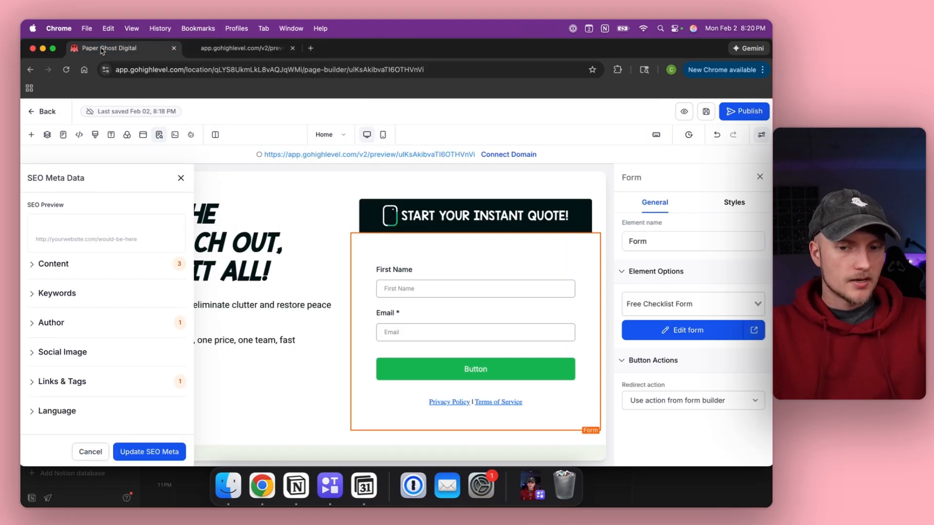
pyautogui.click(37, 116)
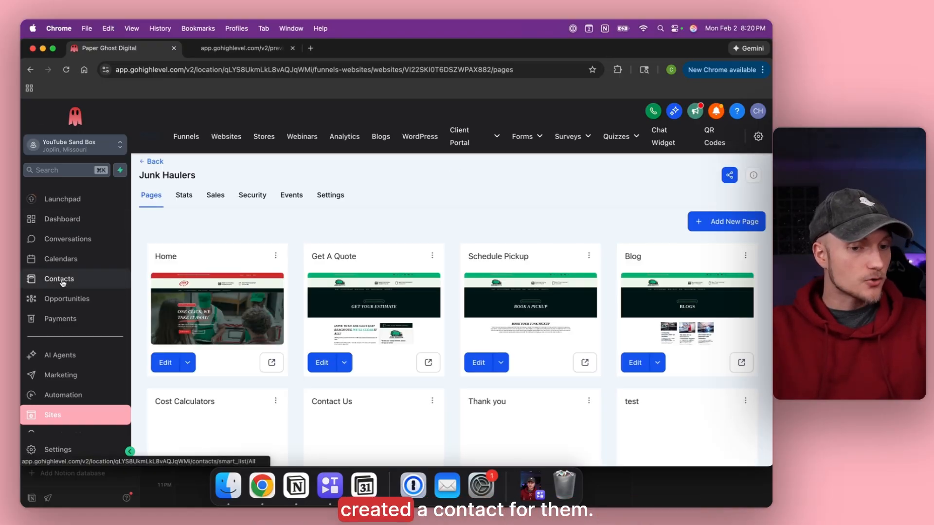
# Confirm in Contacts that the test contact carries the checklist signup tag, then go to Automation.
pyautogui.click(63, 282)
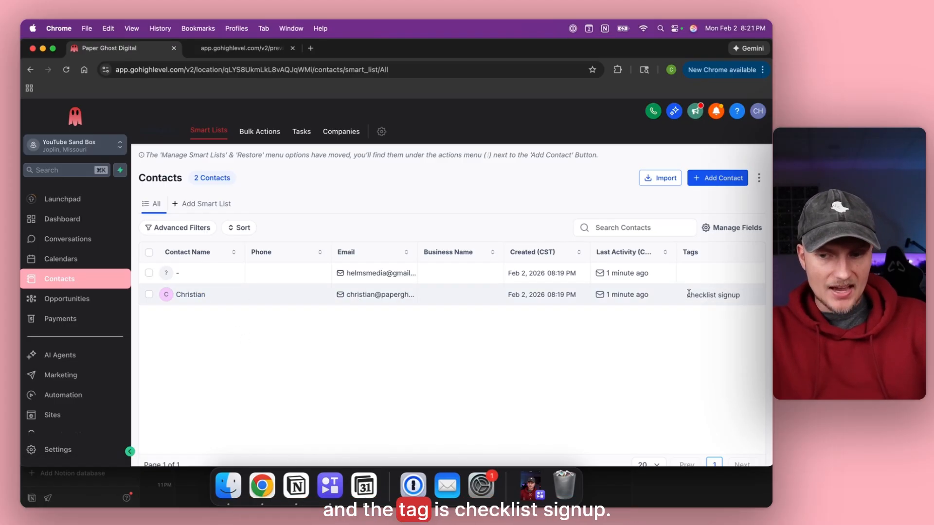
pyautogui.click(529, 345)
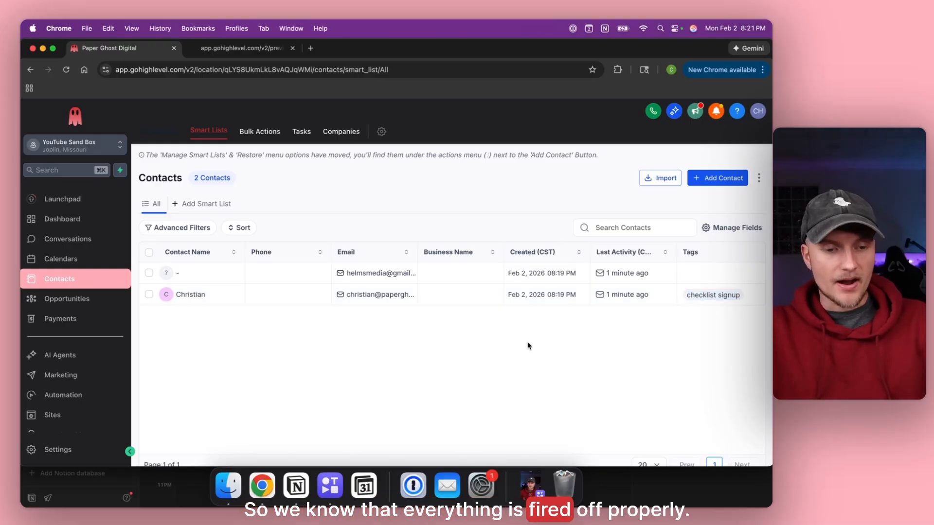
pyautogui.click(70, 396)
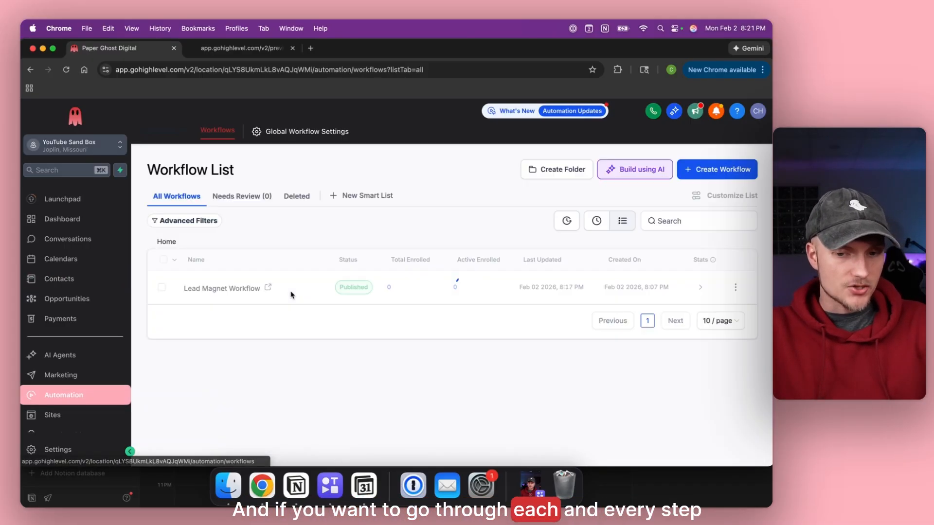
# Confirm the Lead Magnet Workflow shows one total enrollment, then reopen its builder.
pyautogui.click(223, 288)
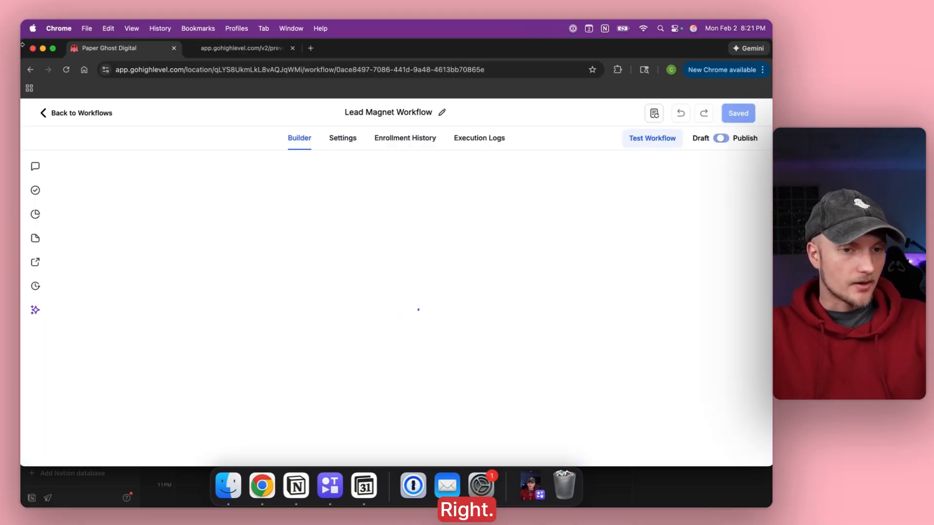
pyautogui.click(30, 69)
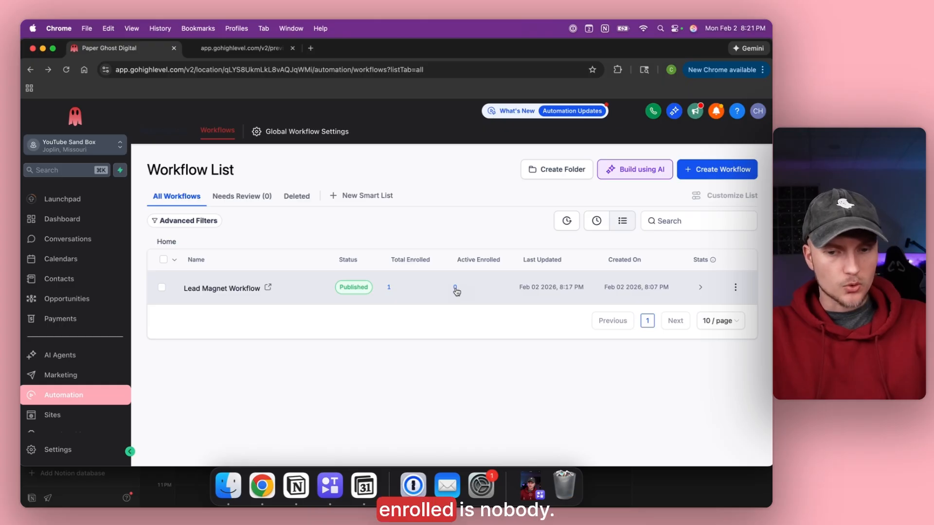
pyautogui.click(198, 289)
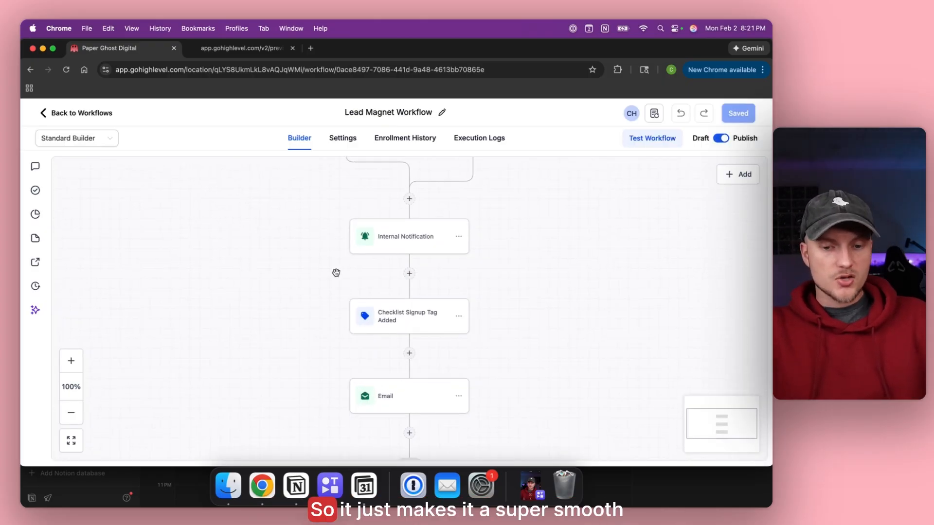
pyautogui.scroll(5, 336, 273)
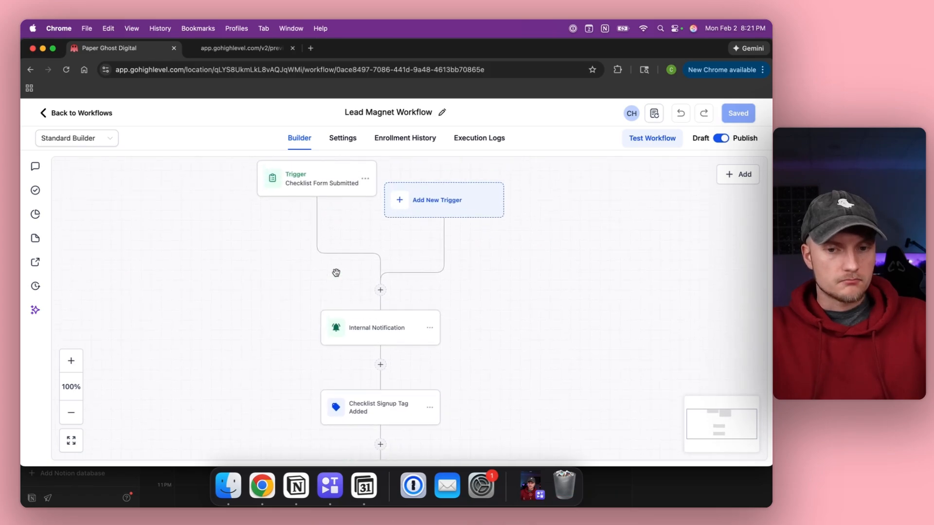
pyautogui.scroll(-8, 346, 227)
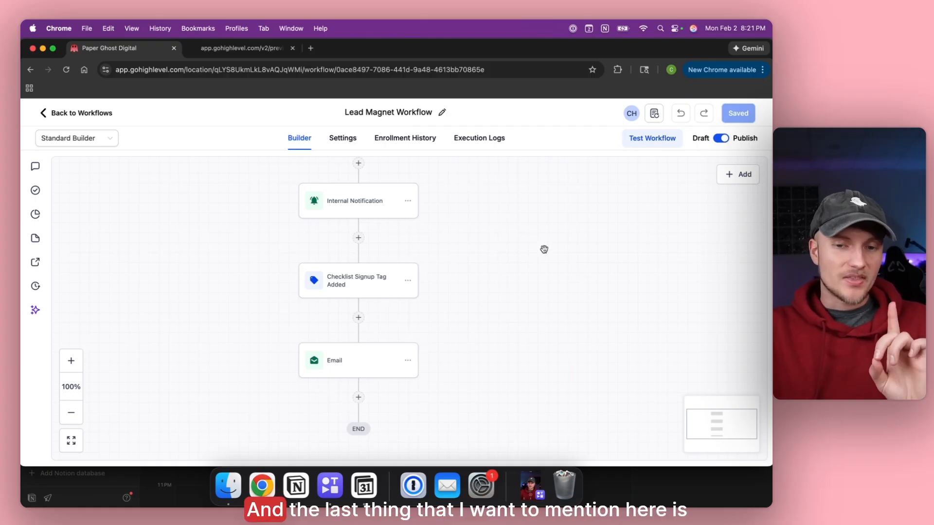
# Review the Lead Magnet Workflow's execution logs to confirm every step ran and finished.
pyautogui.click(477, 140)
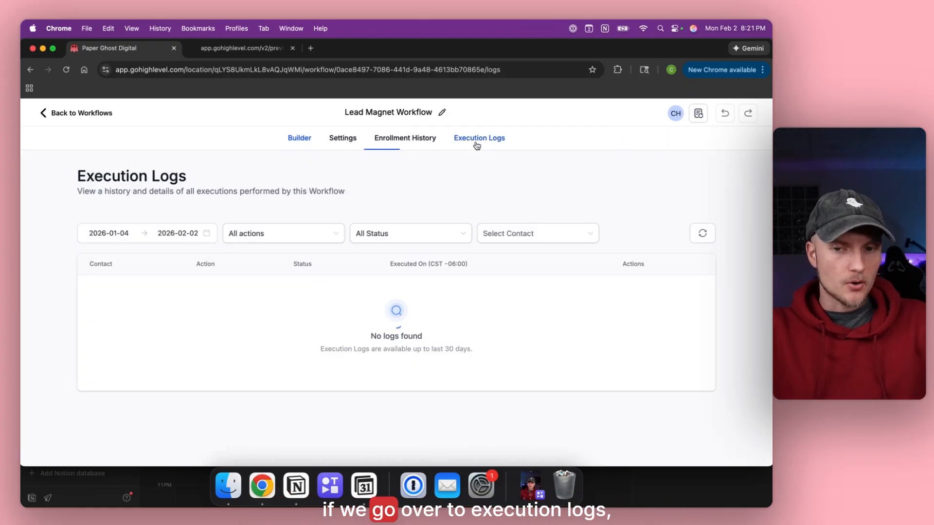
pyautogui.scroll(-1, 448, 183)
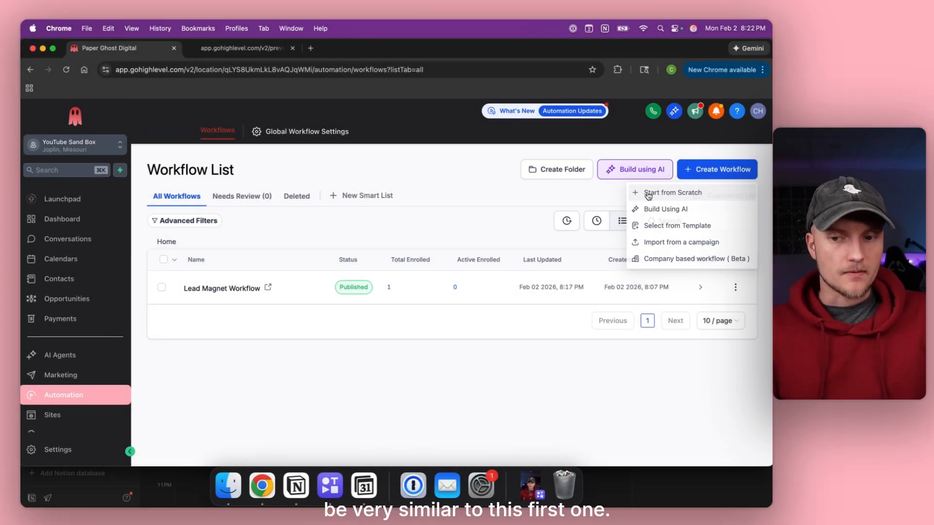
# Create a blank workflow, then delete that empty draft from the workflow list.
pyautogui.click(648, 193)
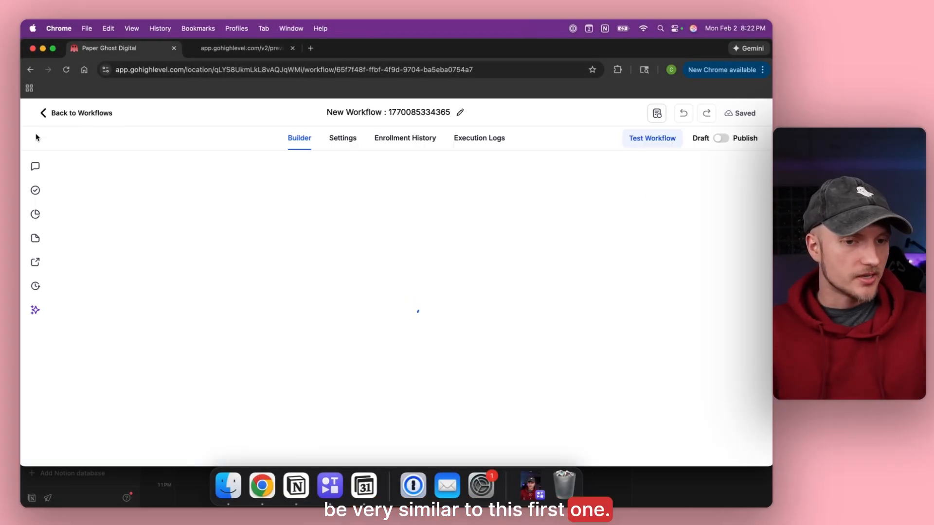
pyautogui.click(72, 114)
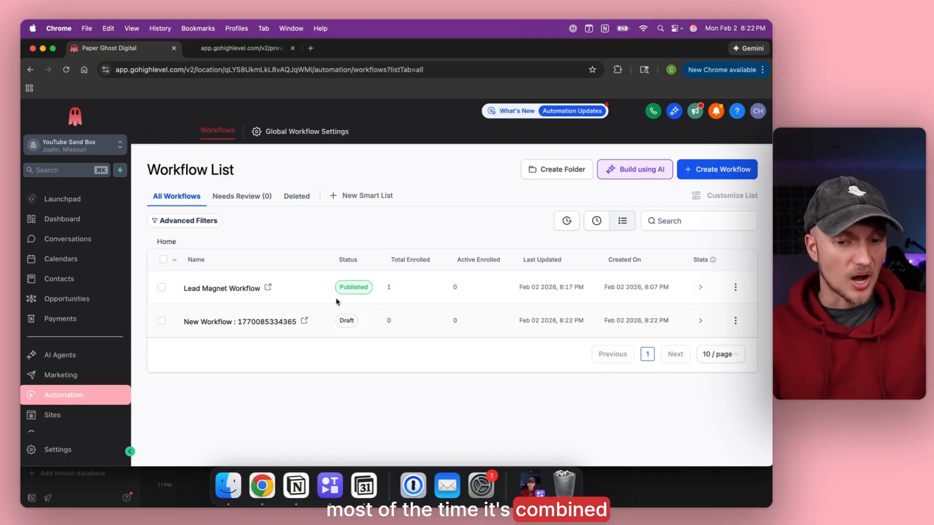
pyautogui.click(736, 320)
pyautogui.click(729, 299)
# Duplicate the Lead Magnet Workflow as 'Lead Magnet & Welcome Workflow'.
pyautogui.click(735, 287)
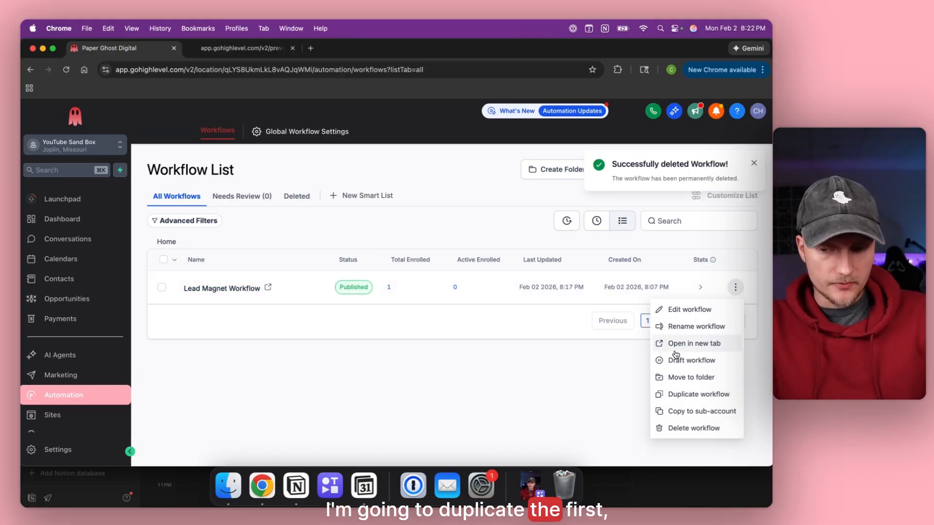
pyautogui.click(699, 395)
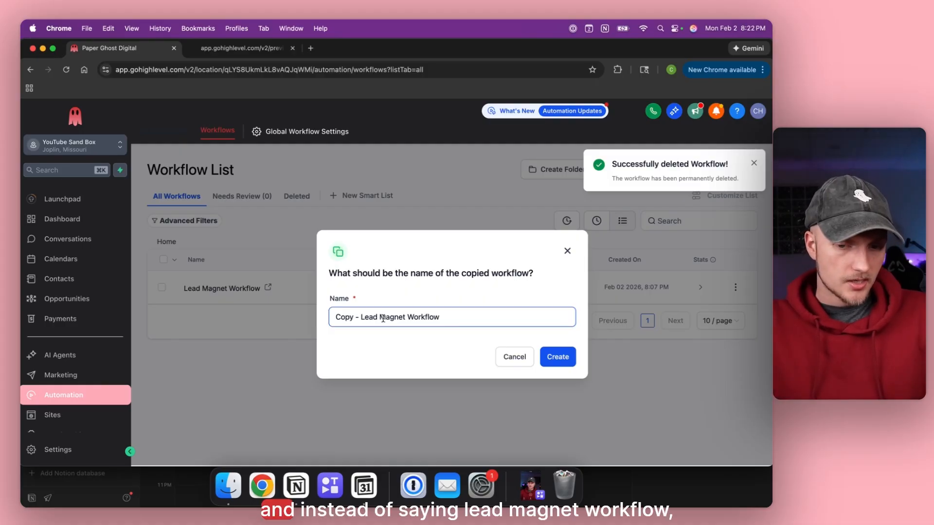
pyautogui.click(361, 317)
pyautogui.press('BackSpace')
pyautogui.press('BackSpace')
pyautogui.press('BackSpace')
pyautogui.press('BackSpace')
pyautogui.press('BackSpace')
pyautogui.press('BackSpace')
pyautogui.press('BackSpace')
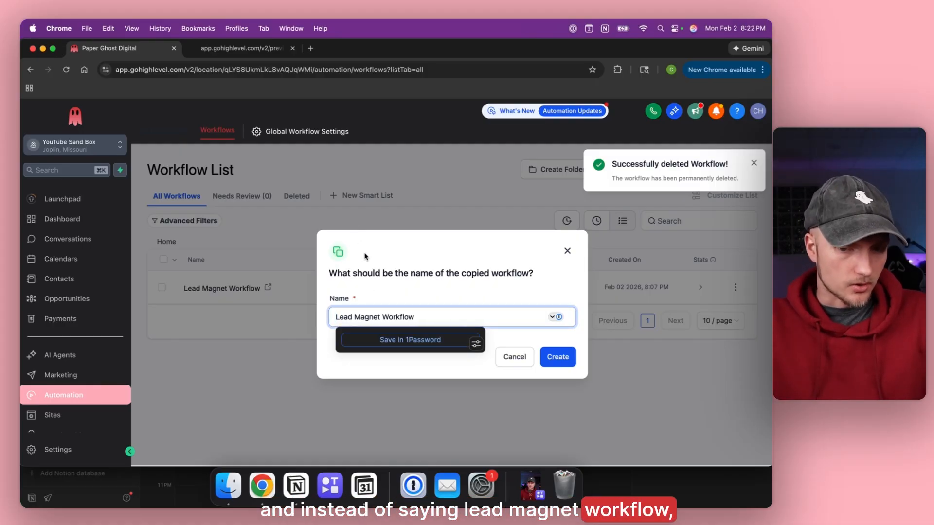
pyautogui.hotkey('shift', 'alt', 'Right')
pyautogui.hotkey('shift', 'alt', 'Right')
pyautogui.press('BackSpace')
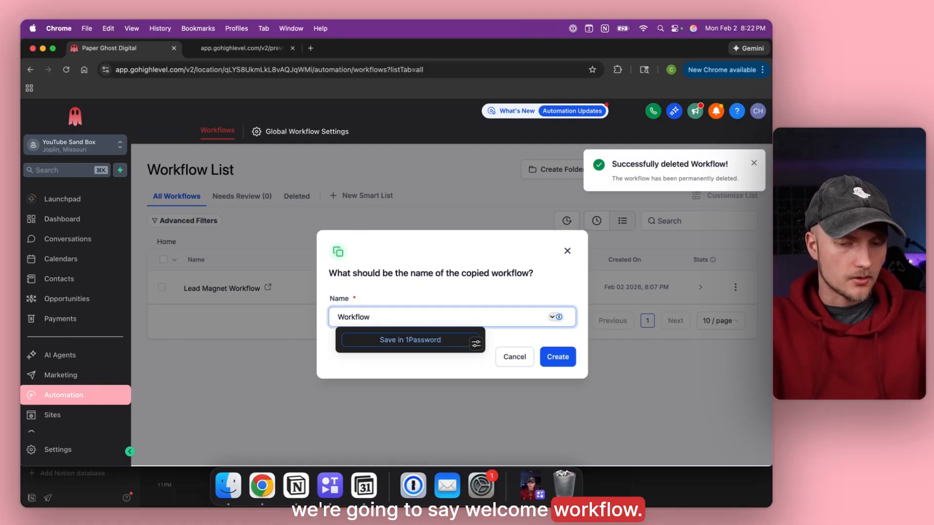
pyautogui.write('W')
pyautogui.write('Lead')
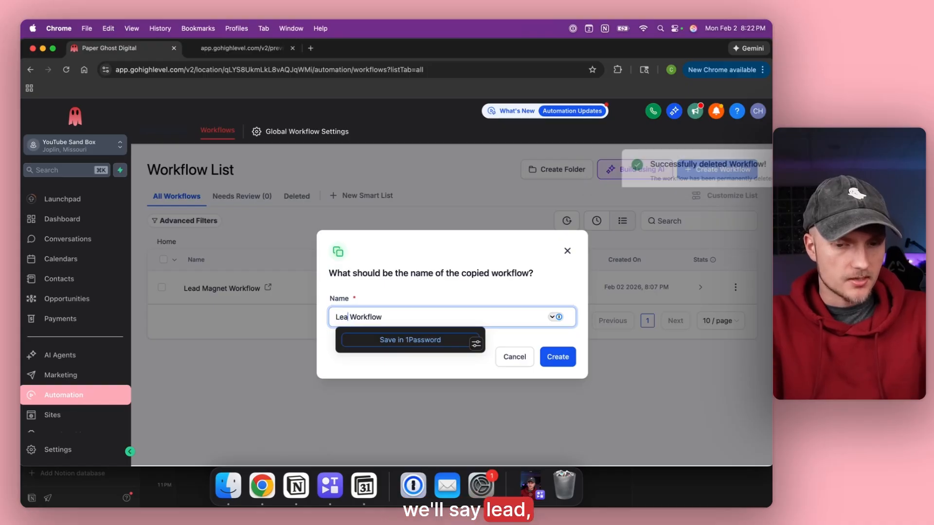
pyautogui.press('Right')
pyautogui.write('& Welcome')
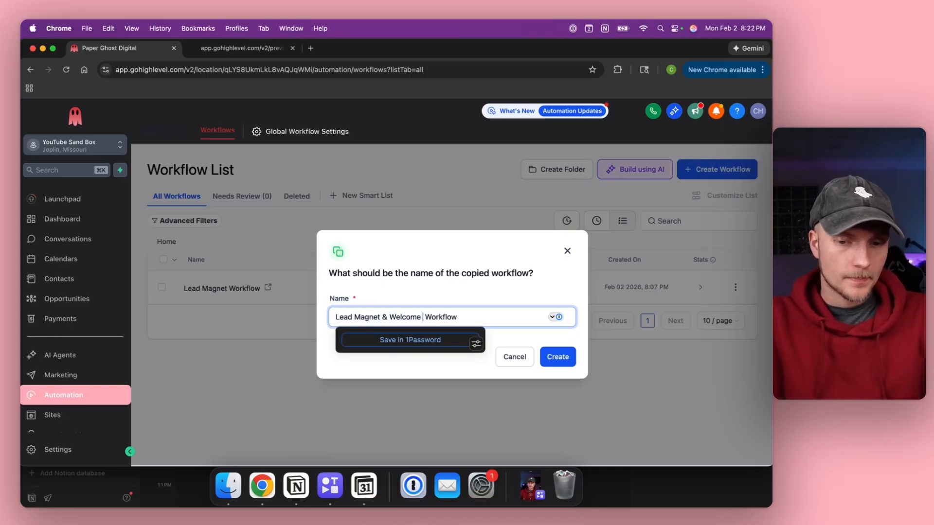
pyautogui.click(552, 356)
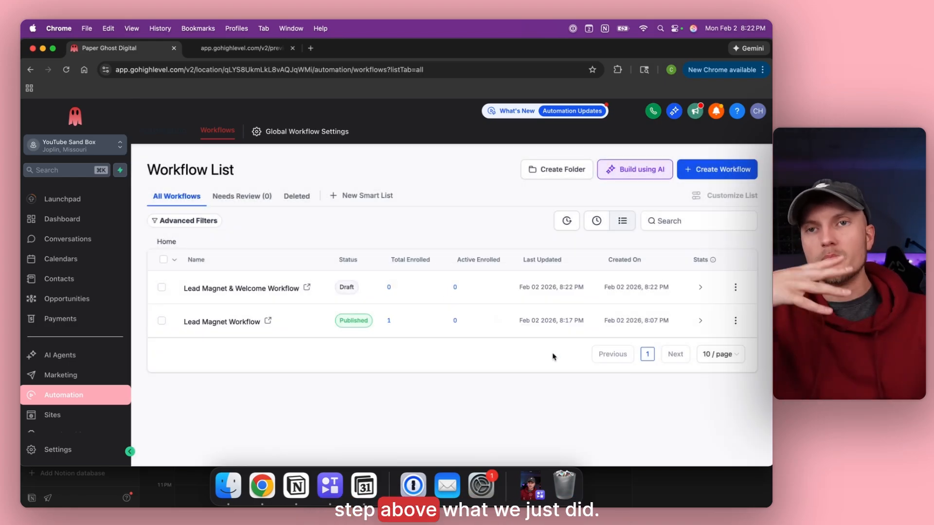
# Rename the copied workflow's Email step to 'Lead Magnet Email' and save it.
pyautogui.click(215, 289)
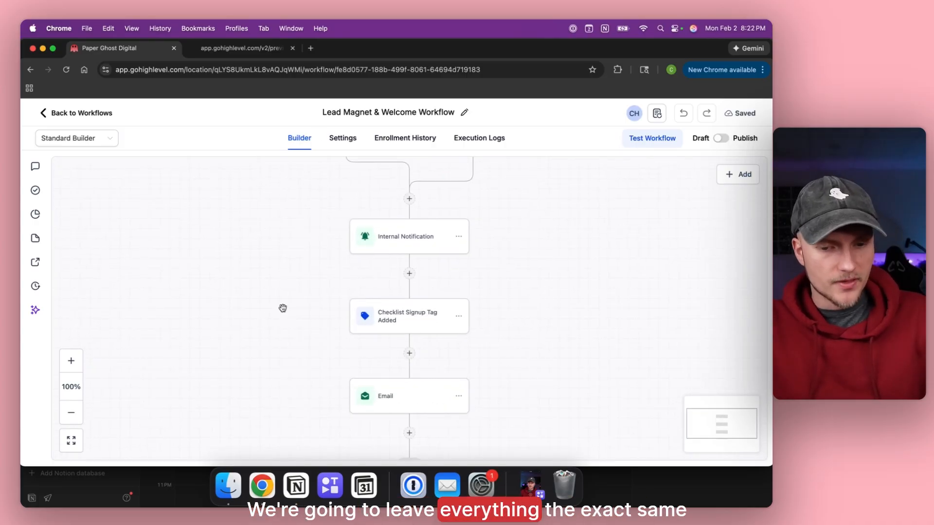
pyautogui.scroll(2, 282, 309)
pyautogui.scroll(-2, 283, 308)
pyautogui.click(383, 407)
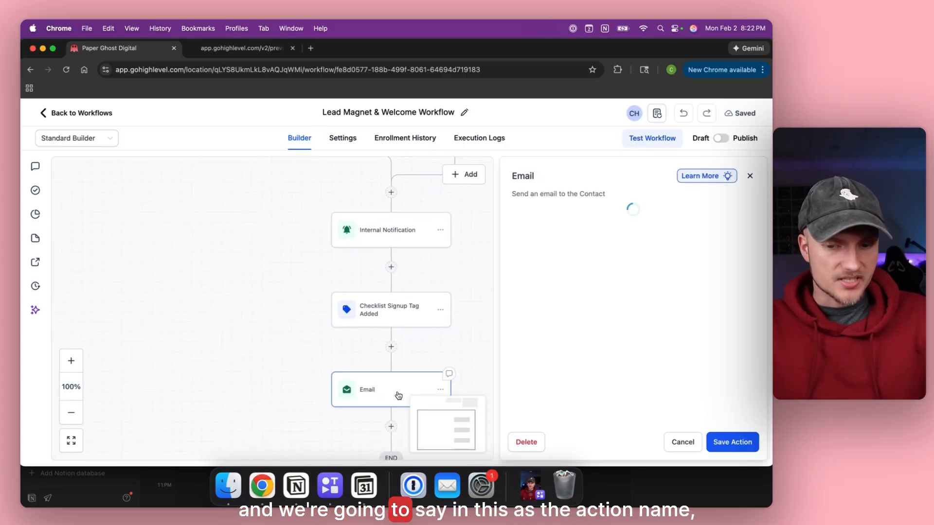
pyautogui.click(525, 257)
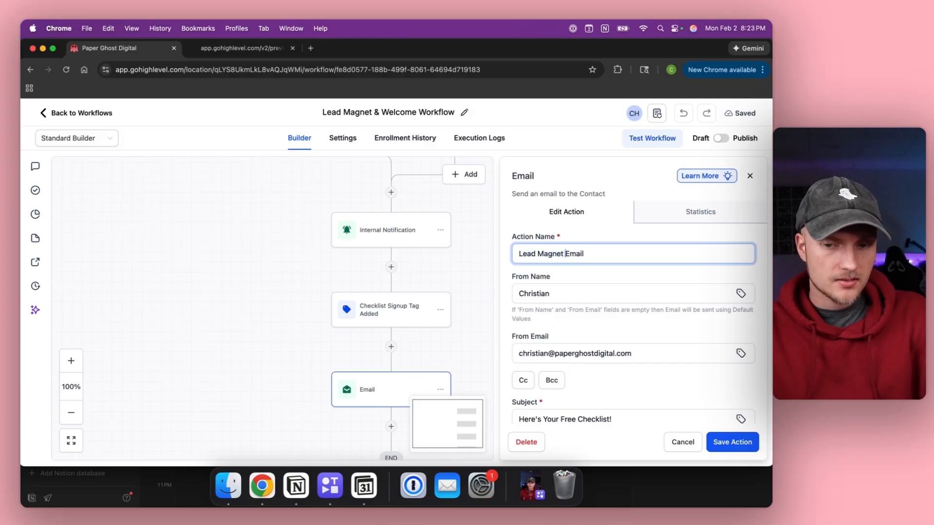
pyautogui.click(725, 440)
# Recheck the Lead Magnet Email step, then add a new empty step below it.
pyautogui.scroll(-3, 288, 254)
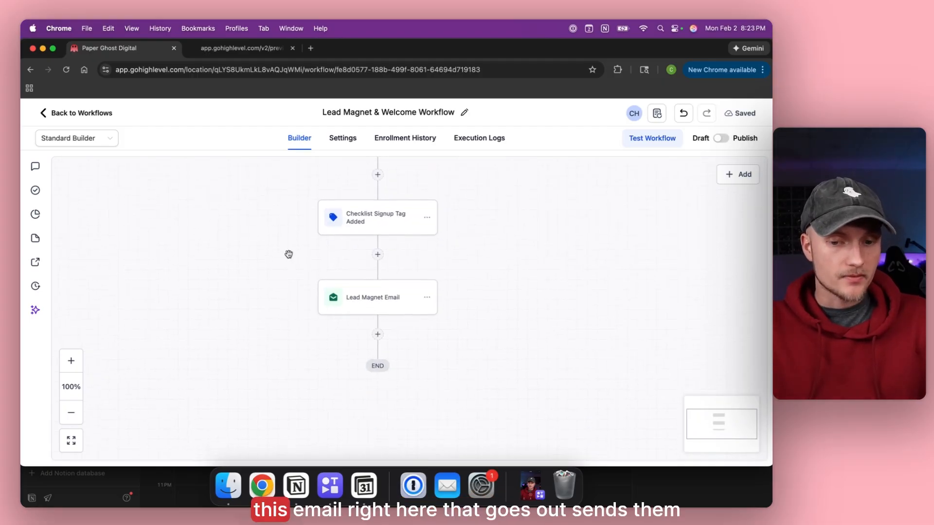
pyautogui.click(342, 304)
pyautogui.click(730, 441)
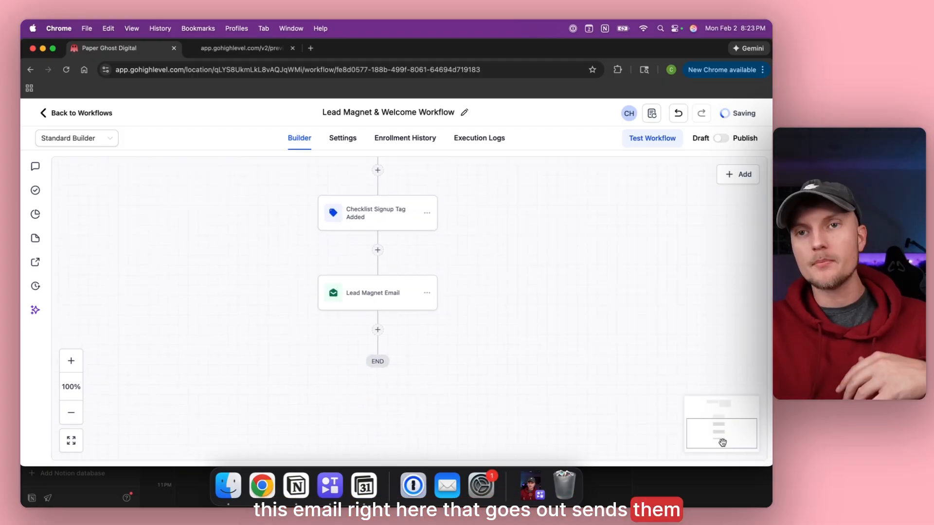
pyautogui.click(378, 330)
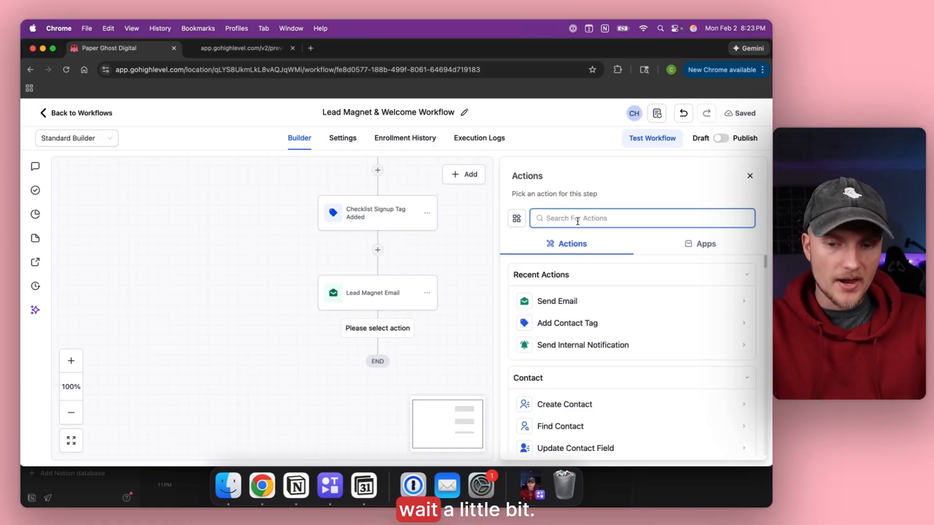
# Add a 1-day Wait step after Lead Magnet Email and save it.
pyautogui.write('wai')
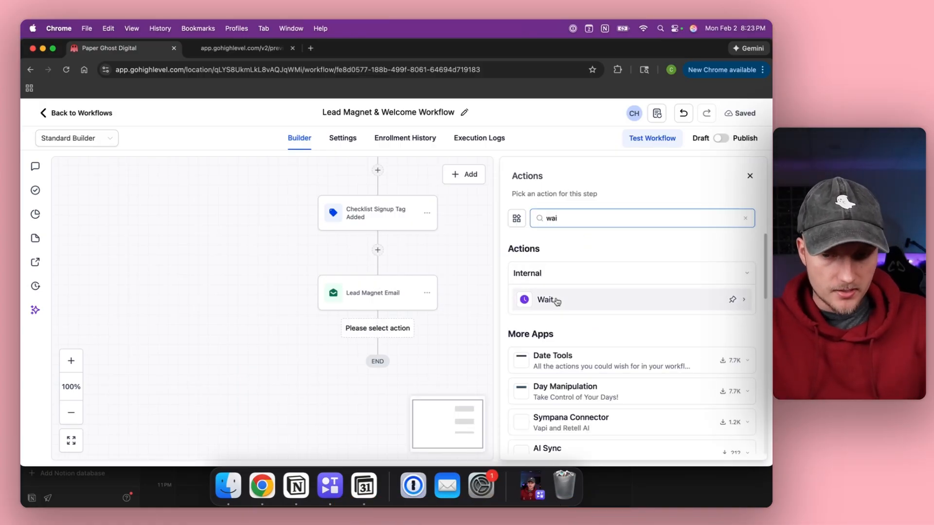
pyautogui.click(555, 300)
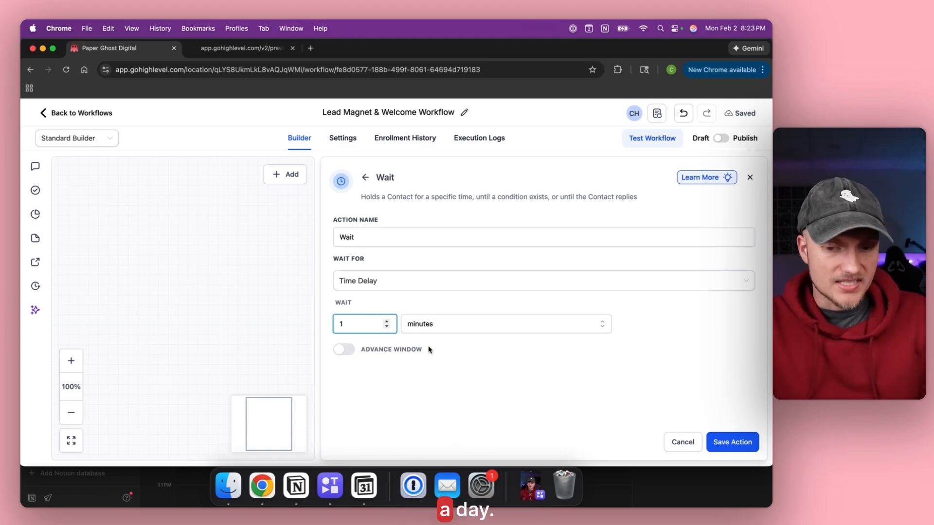
pyautogui.click(419, 382)
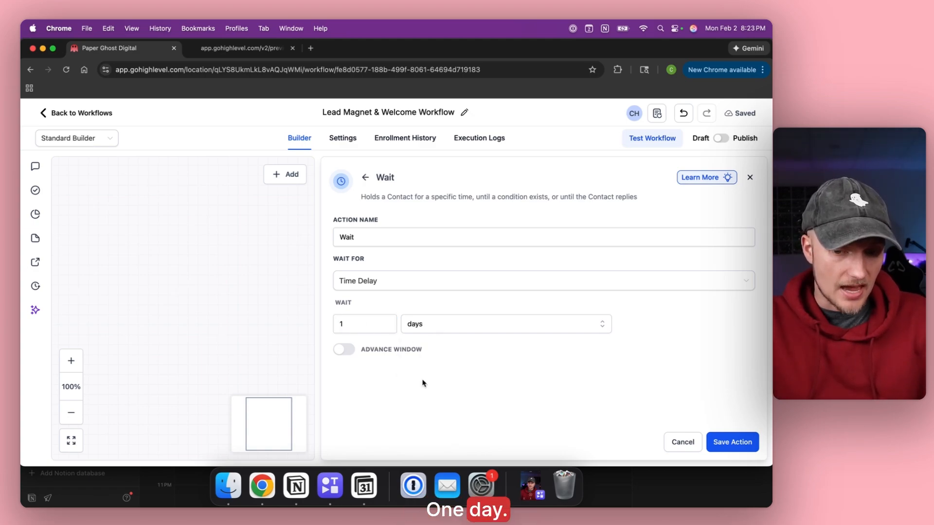
pyautogui.click(739, 447)
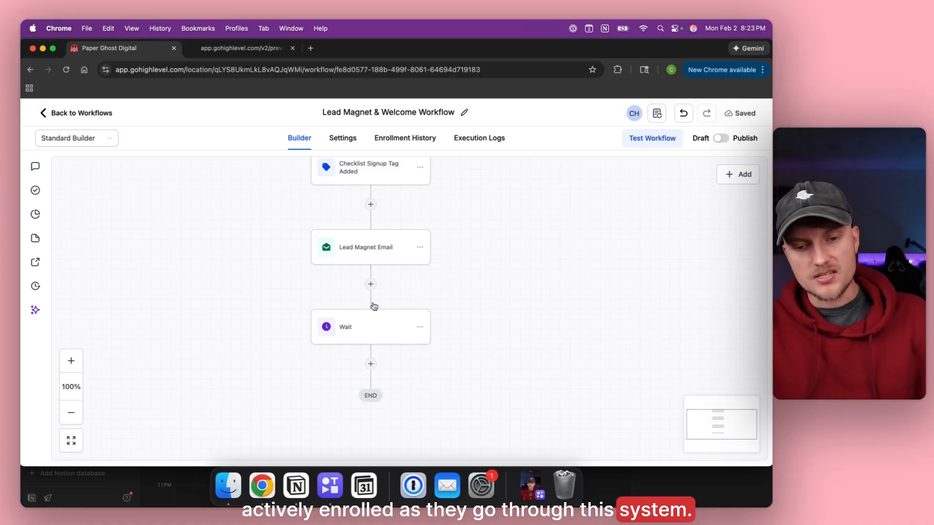
pyautogui.moveTo(275, 287); pyautogui.dragTo(275, 228)
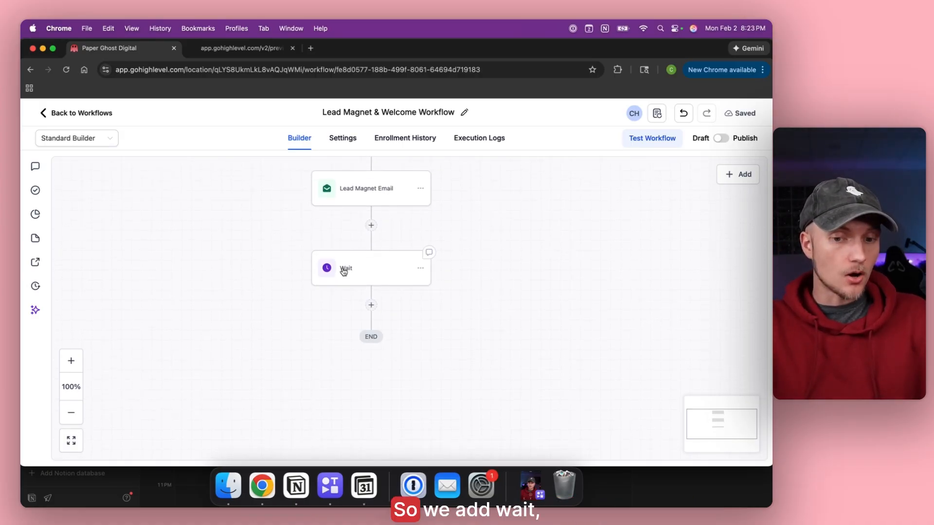
# Start a new '#2' email step below Wait, then discard it unsaved.
pyautogui.click(371, 306)
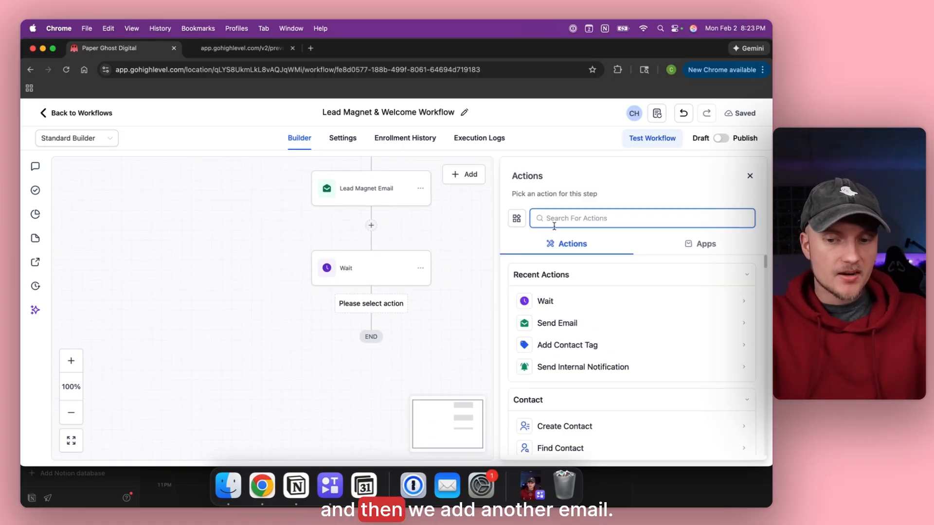
pyautogui.click(548, 323)
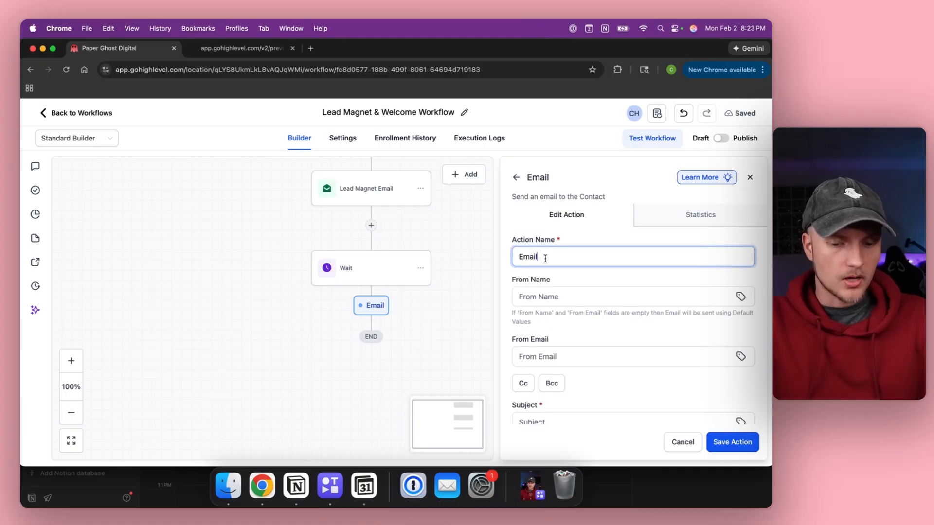
pyautogui.write('#2')
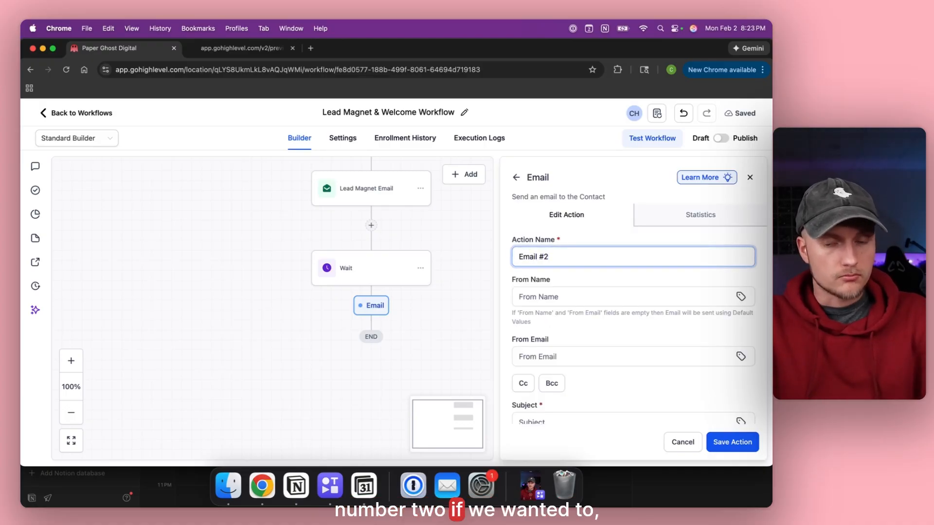
pyautogui.scroll(-1, 556, 280)
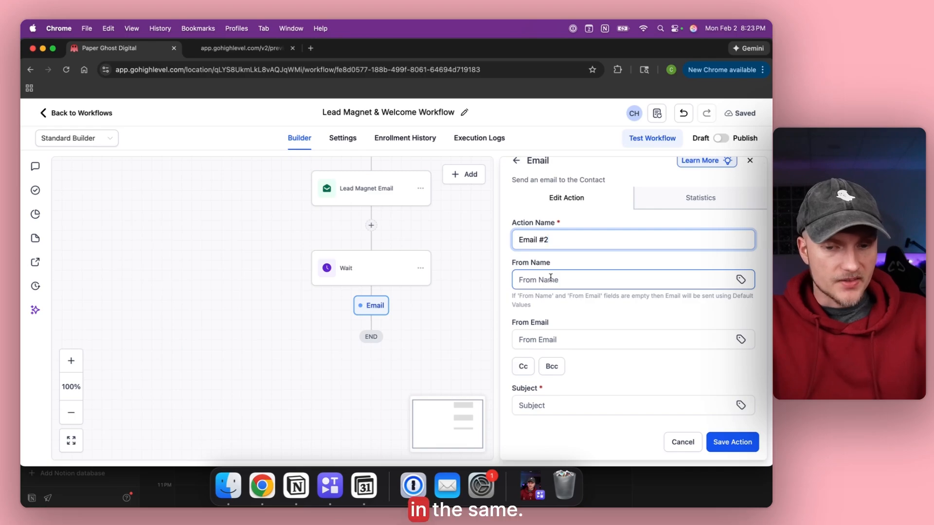
pyautogui.click(683, 442)
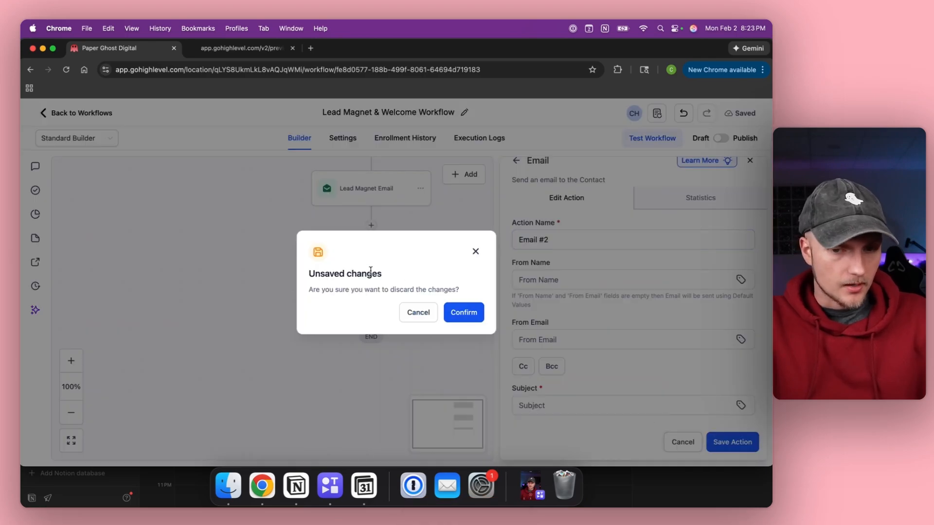
pyautogui.click(470, 314)
# Copy the Lead Magnet Email step, paste it below Wait, and open the pasted copy.
pyautogui.click(421, 189)
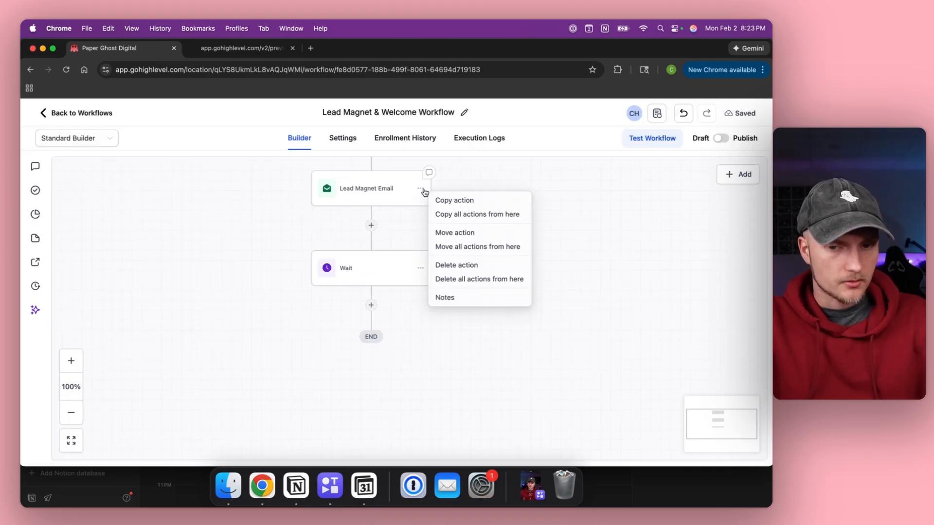
pyautogui.click(442, 203)
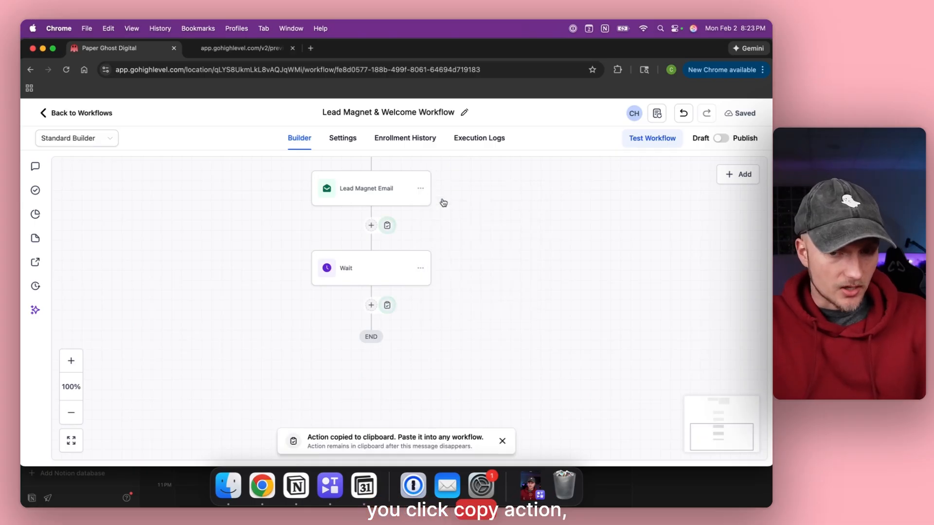
pyautogui.click(388, 306)
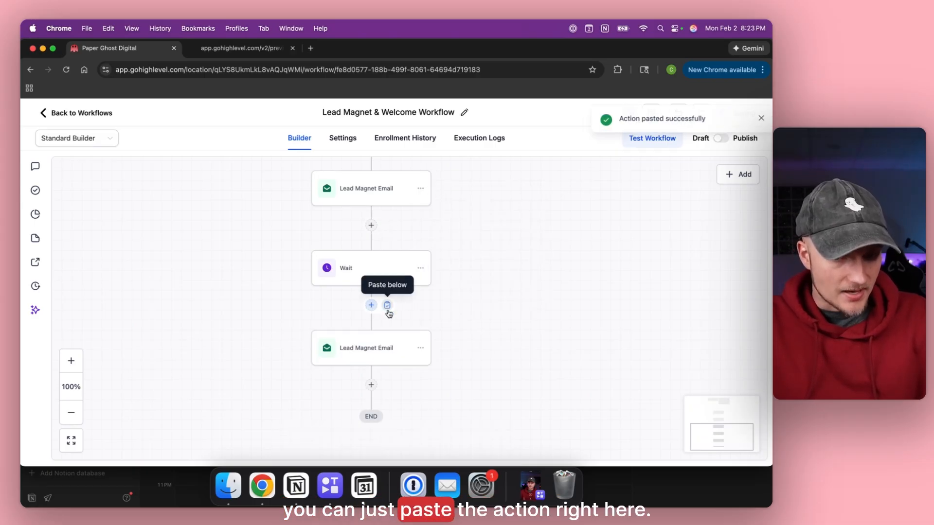
pyautogui.click(374, 346)
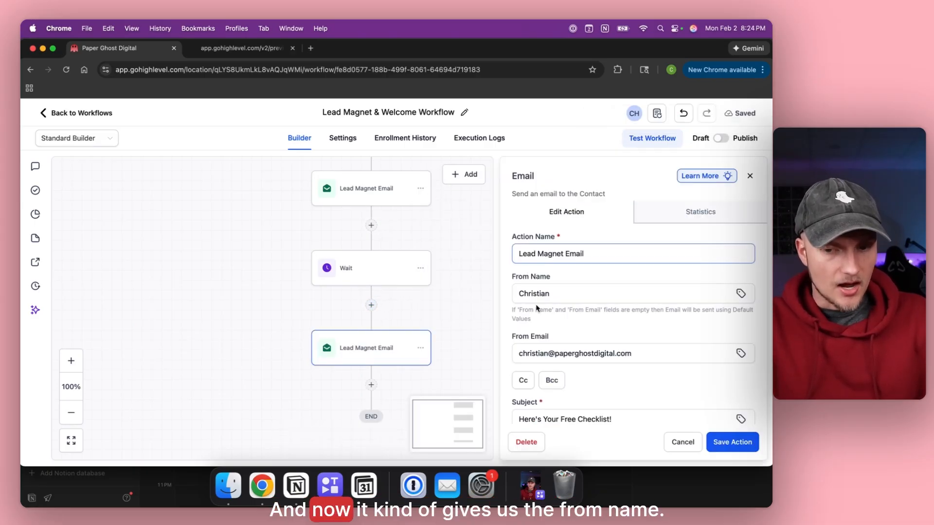
# Rename the pasted email step's action to 'Email #2'.
pyautogui.click(517, 295)
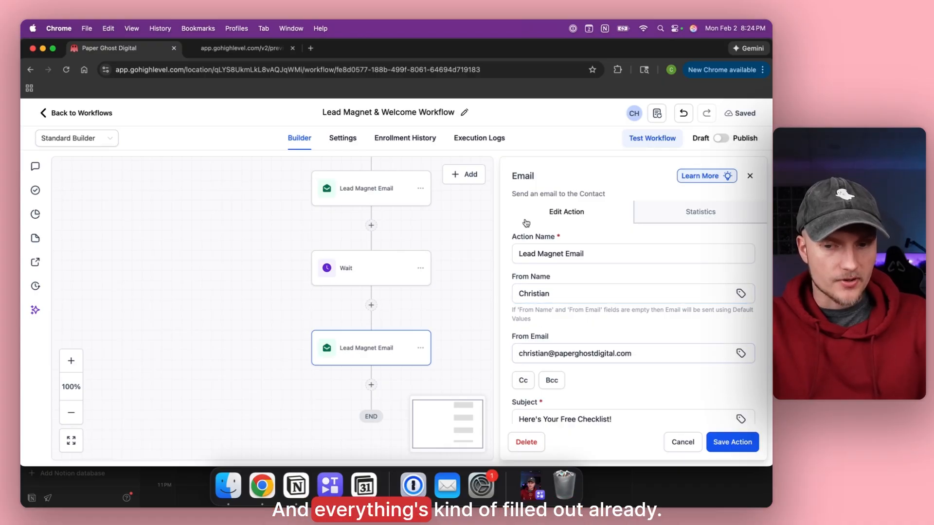
pyautogui.click(565, 253)
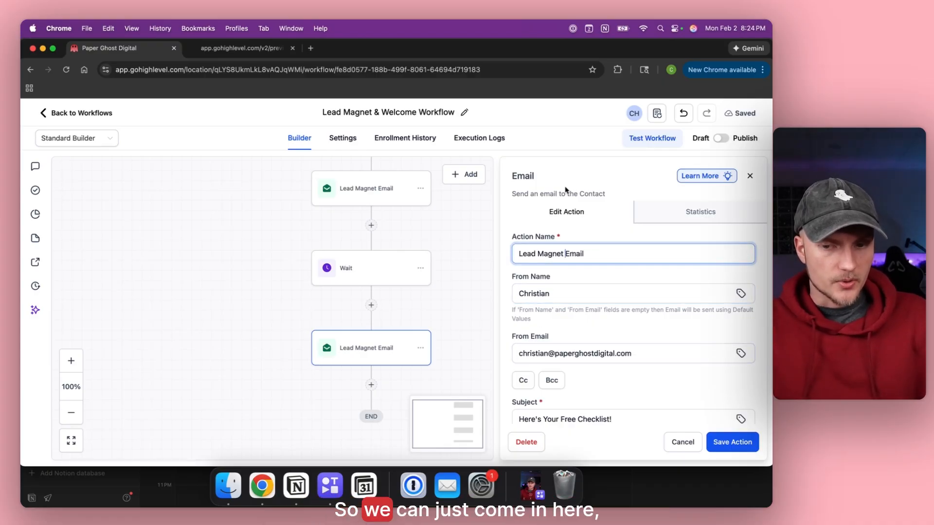
pyautogui.press('shift+super+Left')
pyautogui.press('BackSpace')
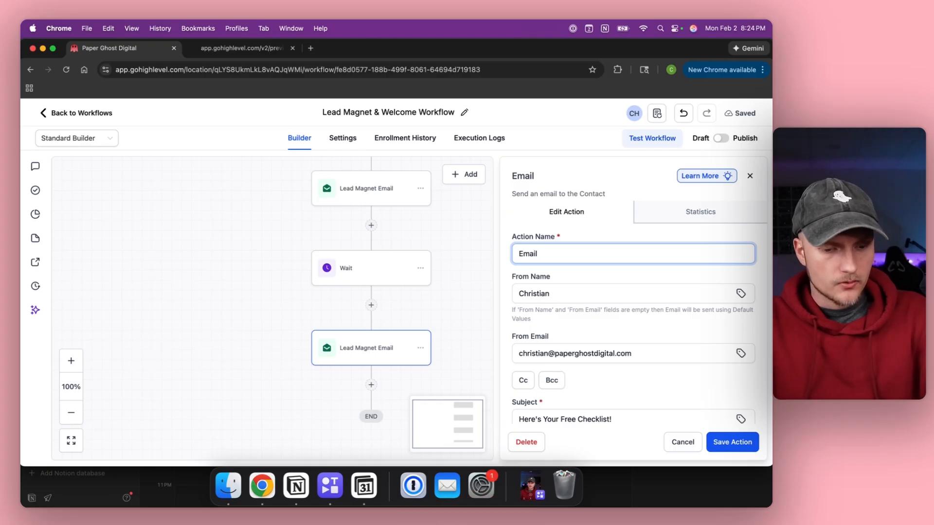
pyautogui.scroll(-3, 580, 259)
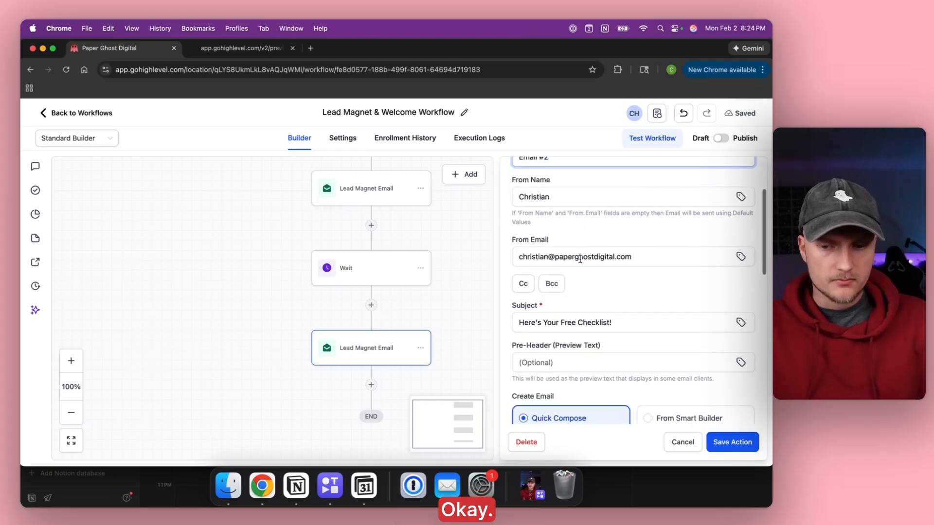
pyautogui.scroll(-2, 580, 259)
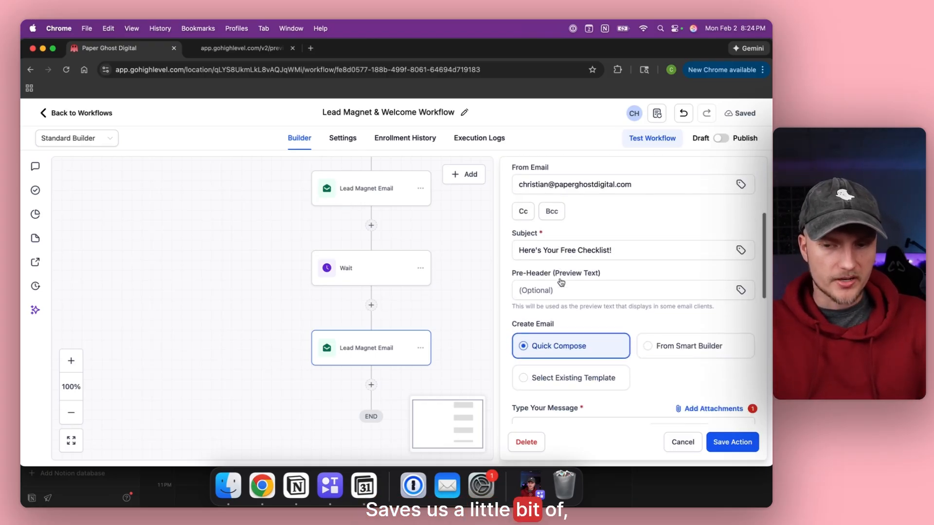
# Replace the subject with 'I'd Love To Get To Know You...' and save the step.
pyautogui.tripleClick(571, 247)
pyautogui.press('BackSpace')
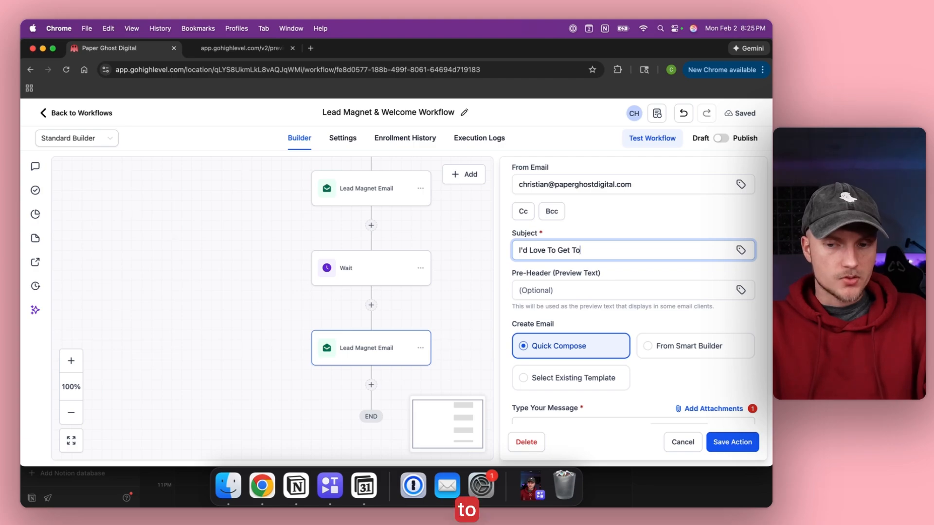
pyautogui.write('...')
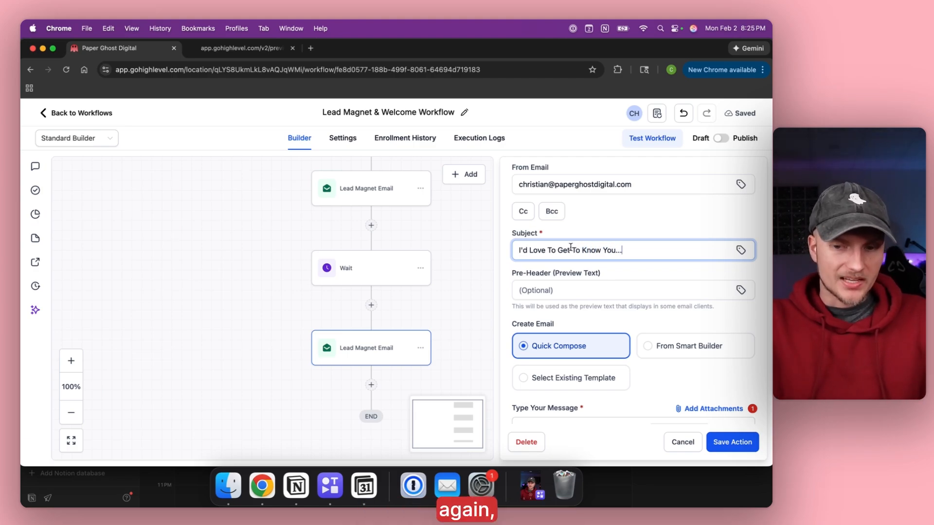
pyautogui.scroll(-3, 562, 263)
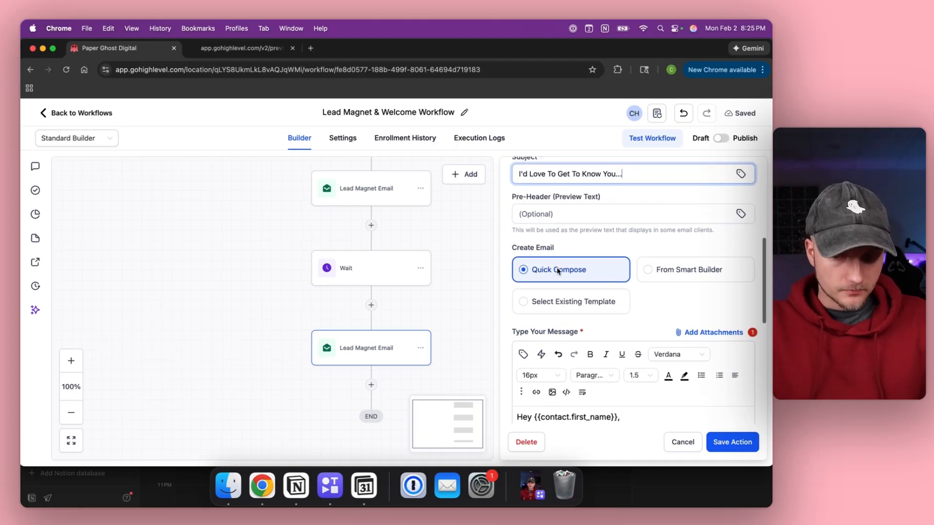
pyautogui.scroll(-5, 558, 271)
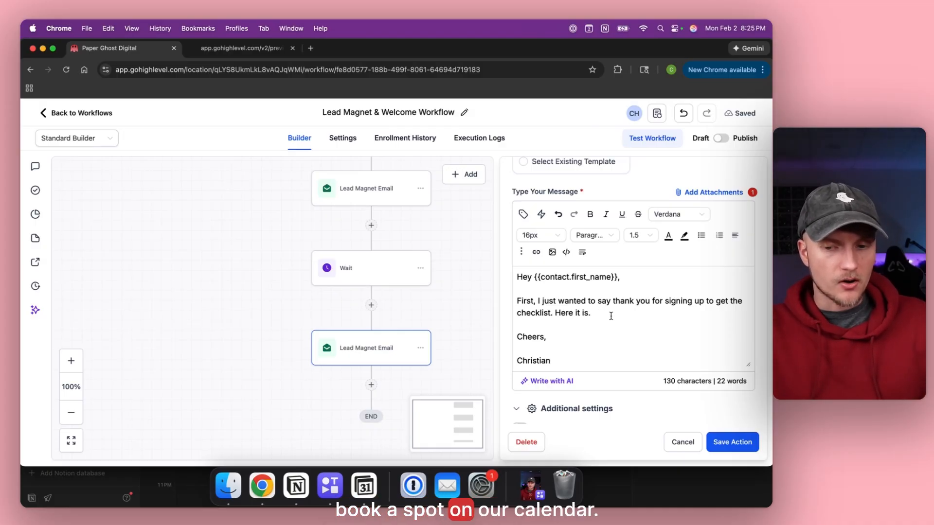
pyautogui.click(723, 441)
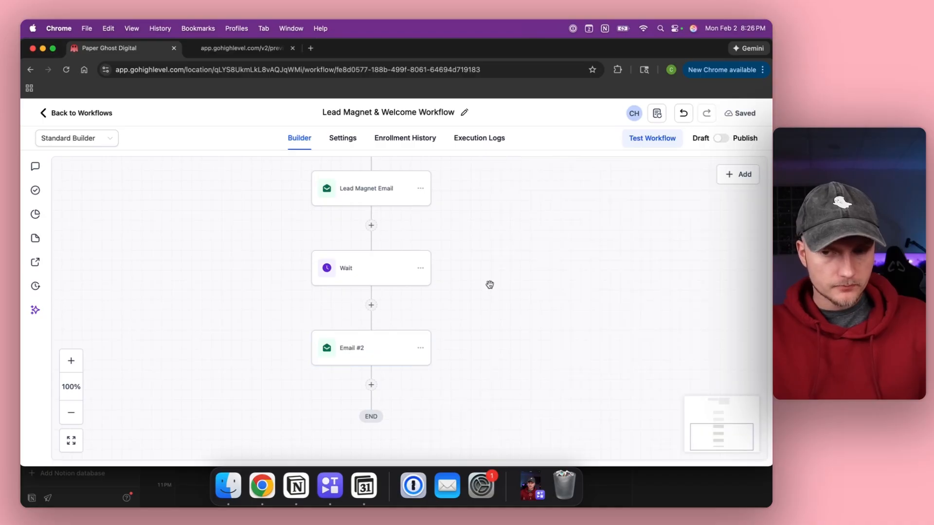
# Open Calendar Settings > Connections and start adding a new calendar connection.
pyautogui.click(61, 113)
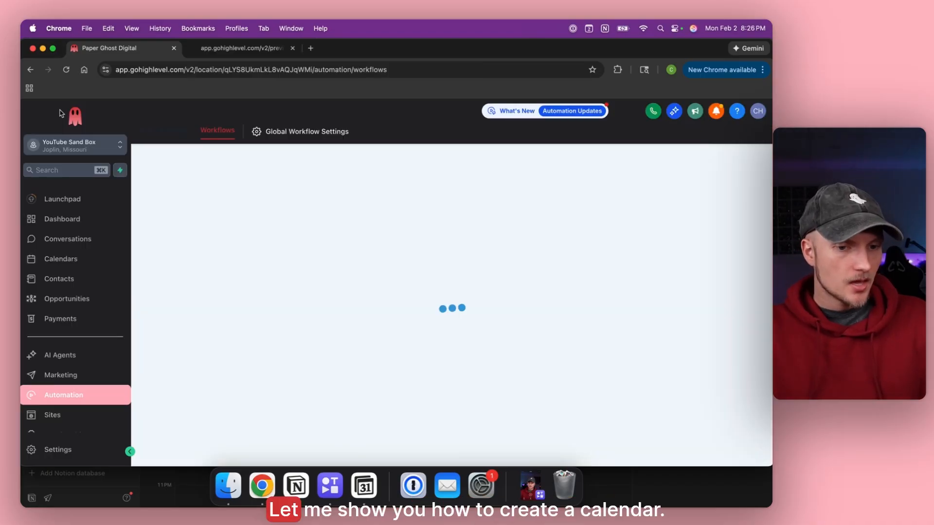
pyautogui.click(51, 258)
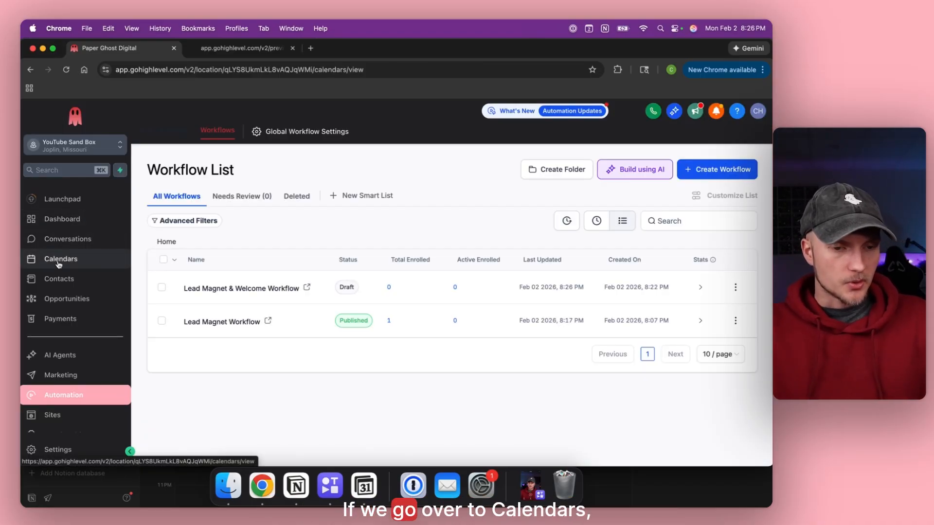
pyautogui.click(371, 136)
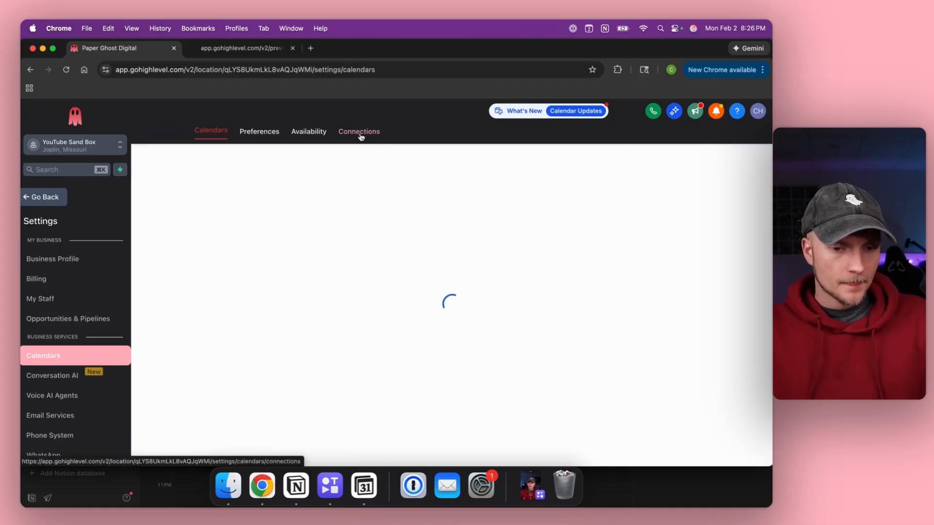
pyautogui.click(361, 135)
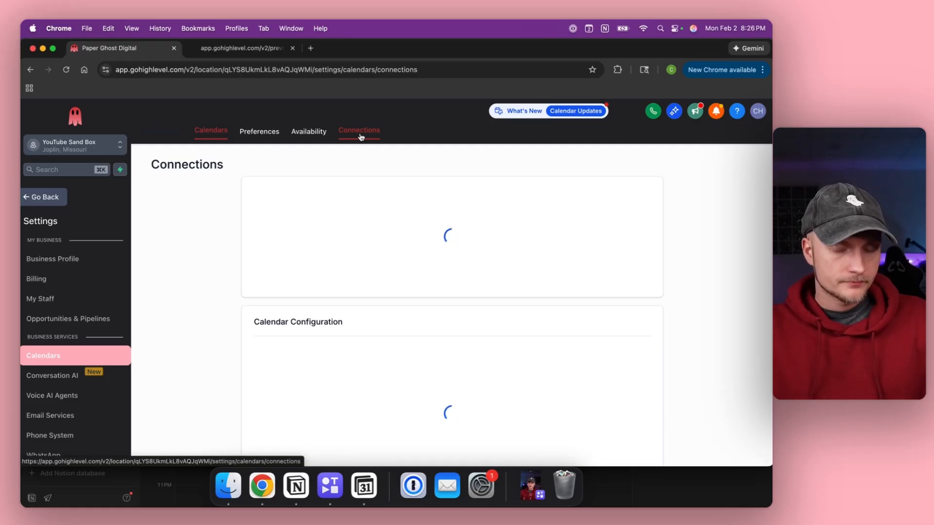
pyautogui.scroll(-3, 316, 205)
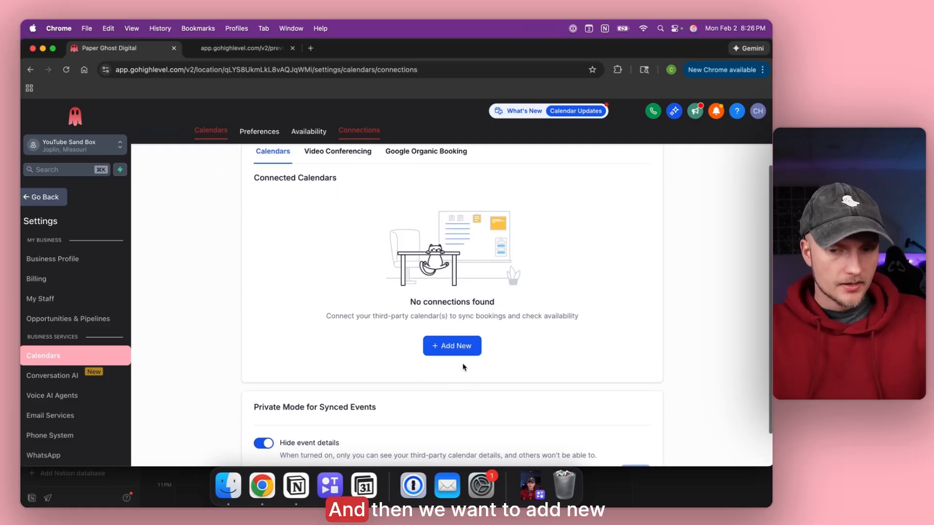
pyautogui.click(451, 348)
pyautogui.scroll(1, 484, 208)
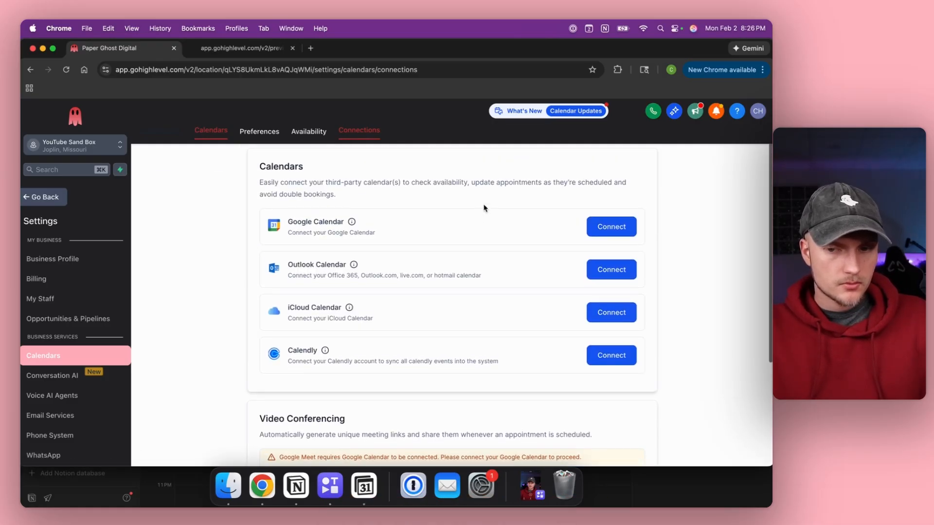
# Connect a Google Calendar account, granting calendar access, with Work as linked and conflict calendar.
pyautogui.click(590, 235)
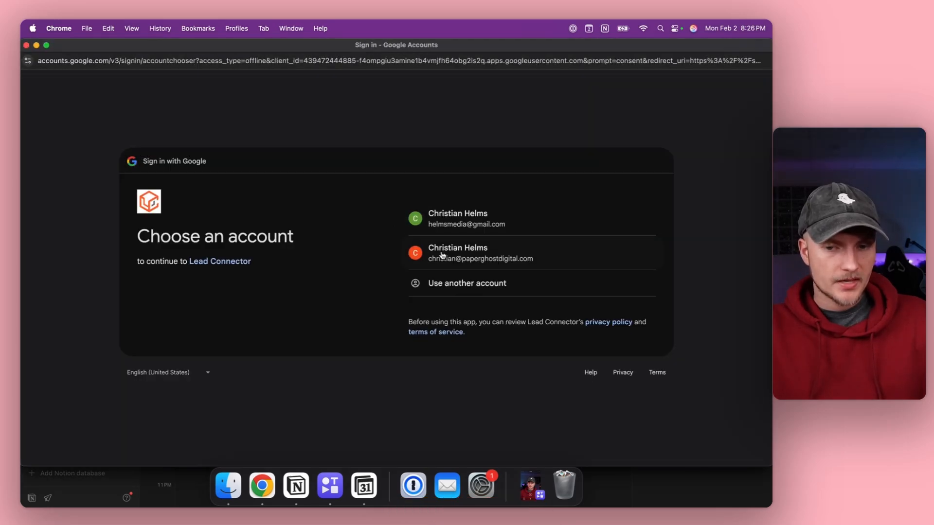
pyautogui.click(462, 225)
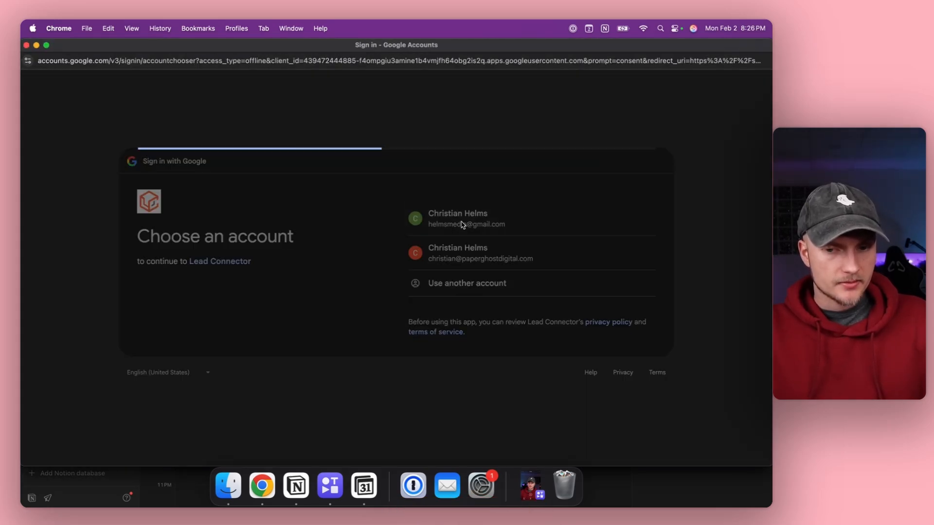
pyautogui.click(583, 358)
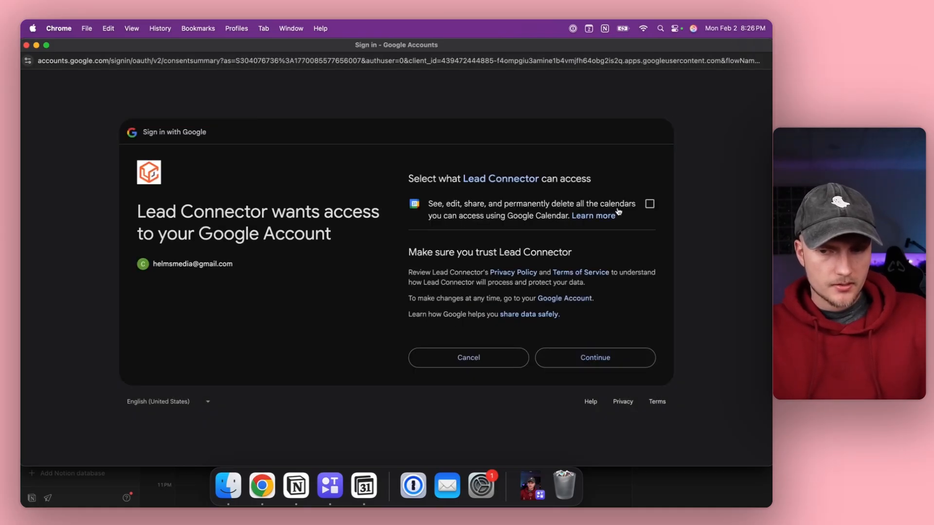
pyautogui.click(650, 204)
pyautogui.click(596, 358)
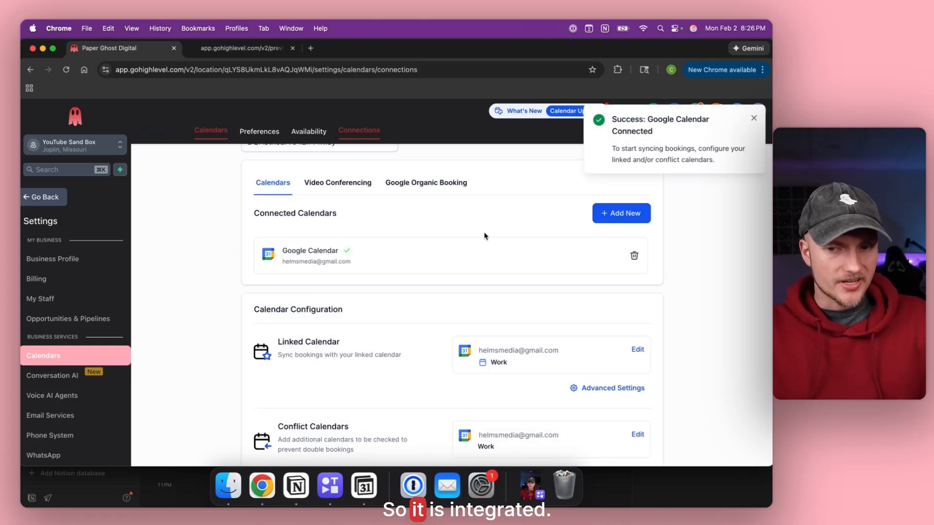
pyautogui.scroll(2, 486, 236)
# Create a personal booking calendar named 'Accounting Calendar' with 30-minute meetings.
pyautogui.click(219, 136)
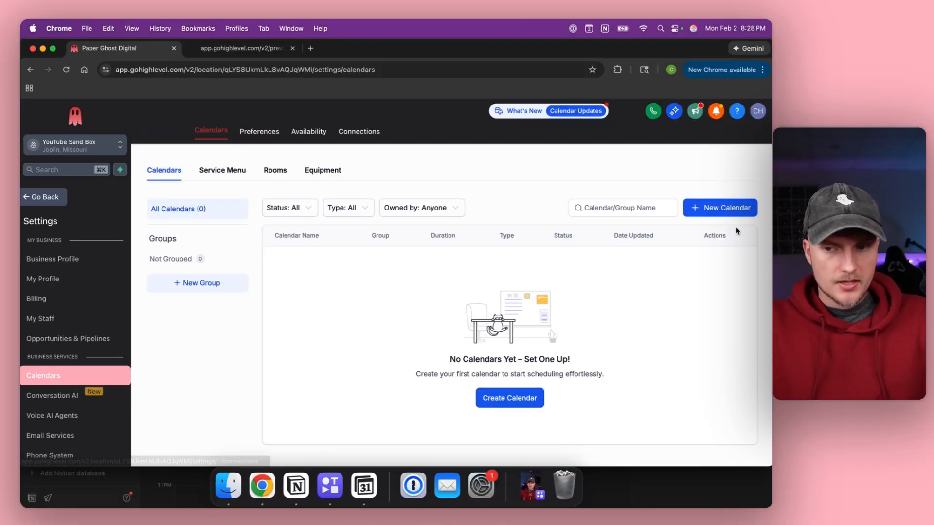
pyautogui.click(715, 209)
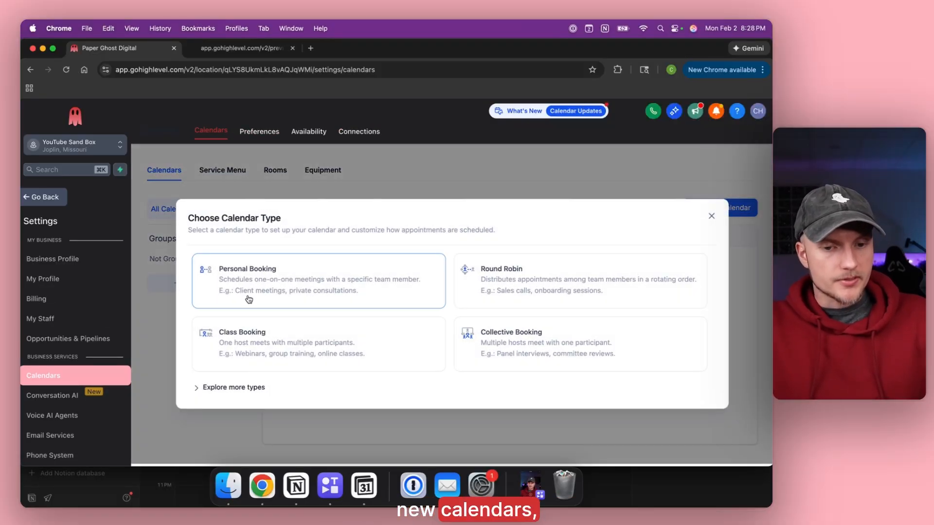
pyautogui.click(249, 300)
pyautogui.click(360, 202)
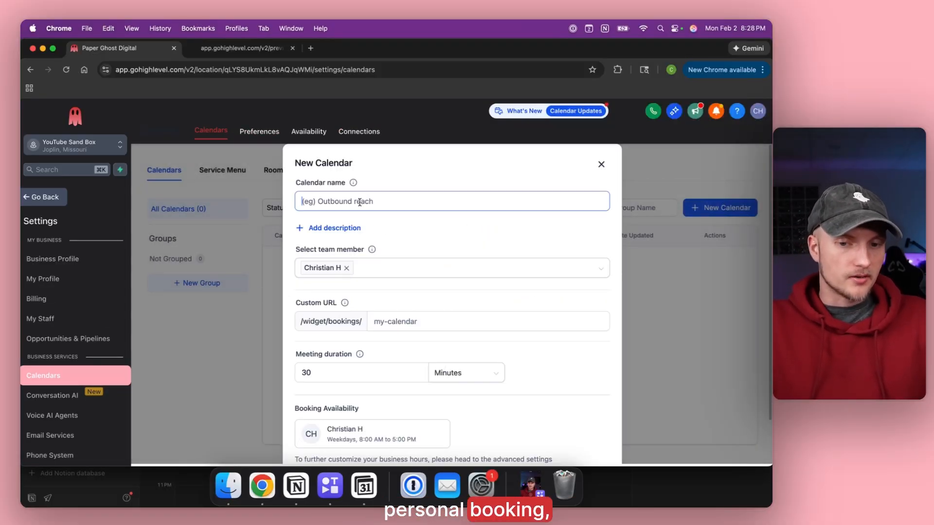
pyautogui.write('Accounting C')
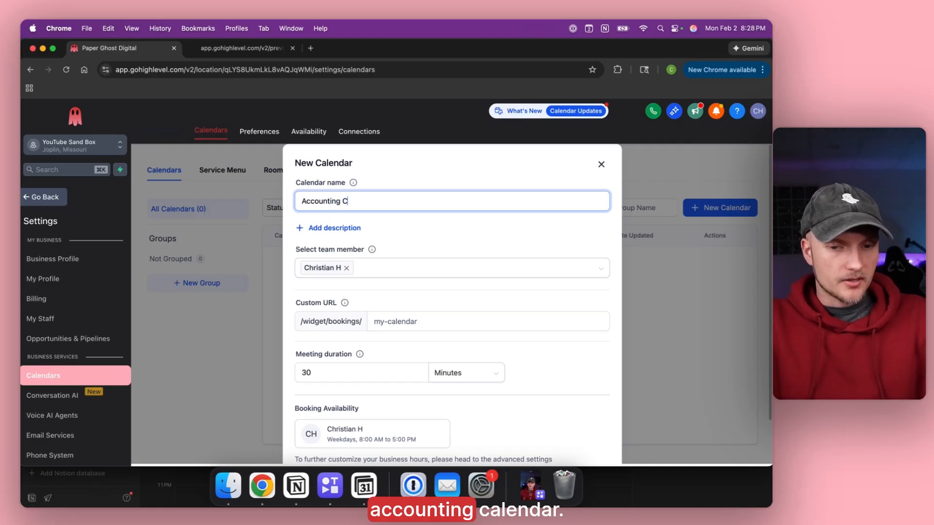
pyautogui.write('alendar')
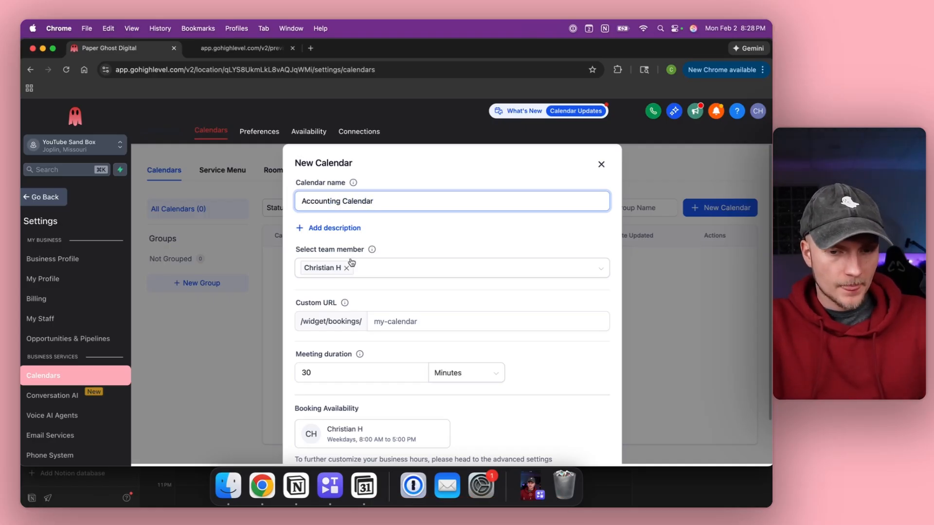
pyautogui.scroll(-2, 369, 267)
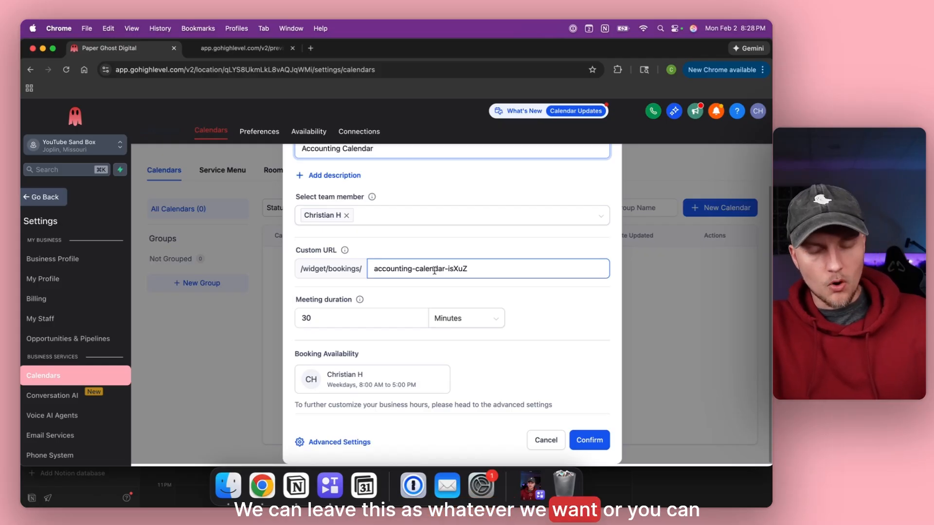
pyautogui.click(325, 319)
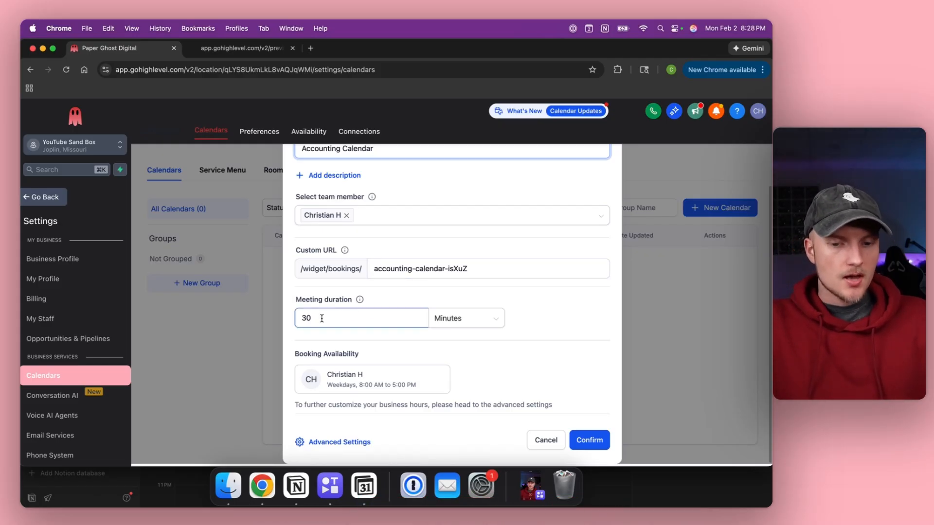
pyautogui.click(448, 320)
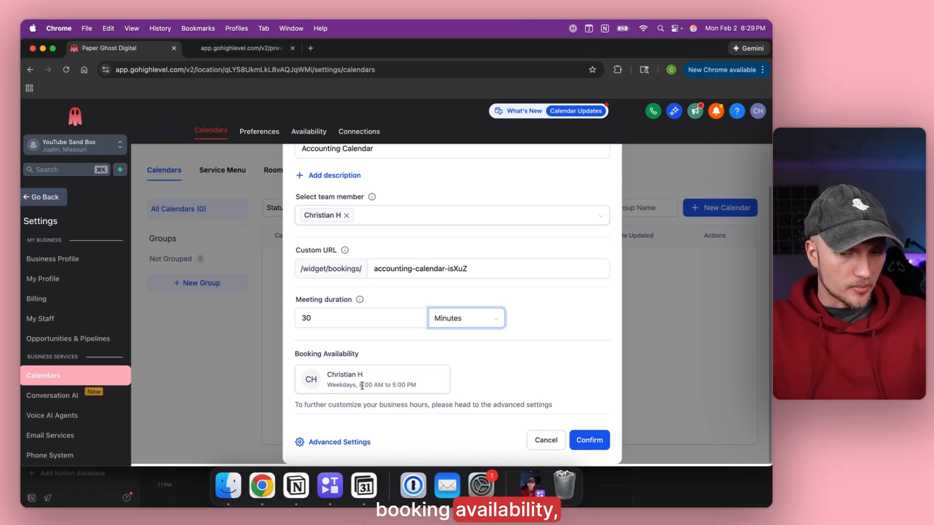
pyautogui.moveTo(357, 384); pyautogui.dragTo(426, 383)
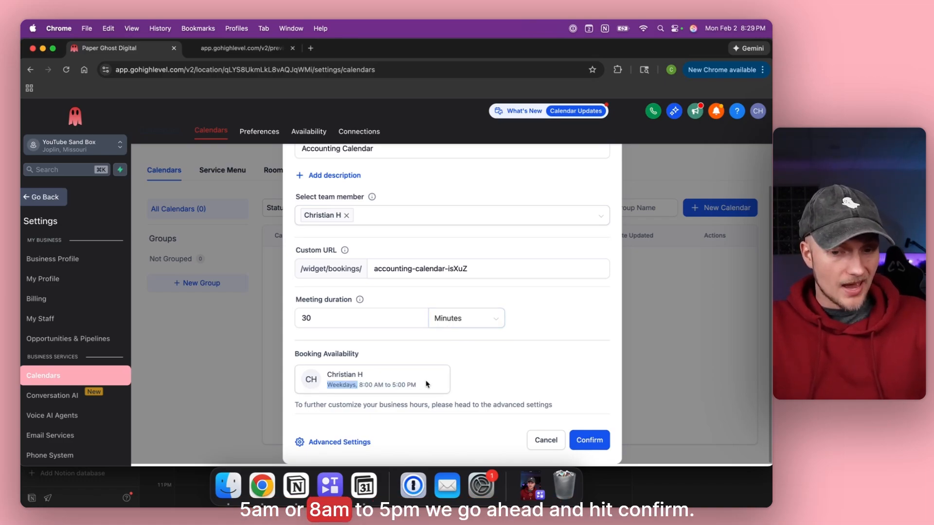
pyautogui.click(457, 377)
pyautogui.click(598, 441)
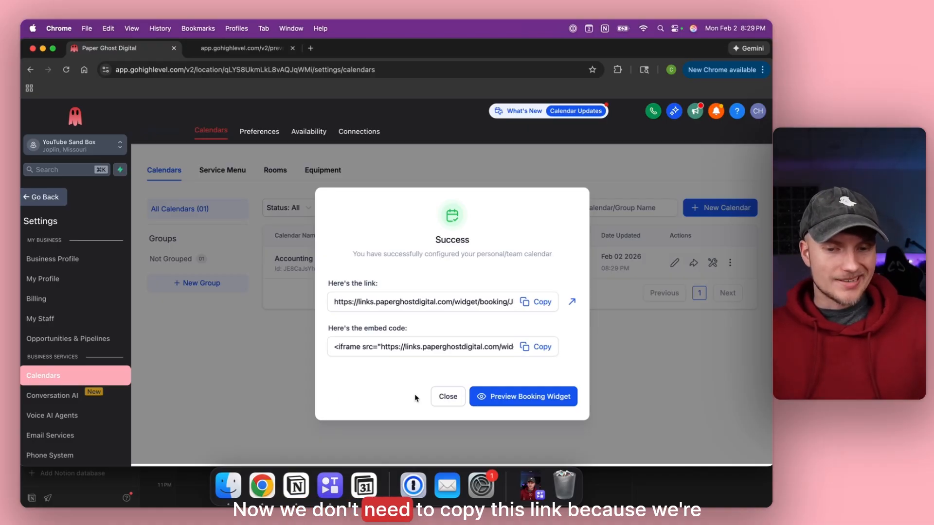
# Dismiss the success message and tour tip, then return to the main calendar view.
pyautogui.click(442, 398)
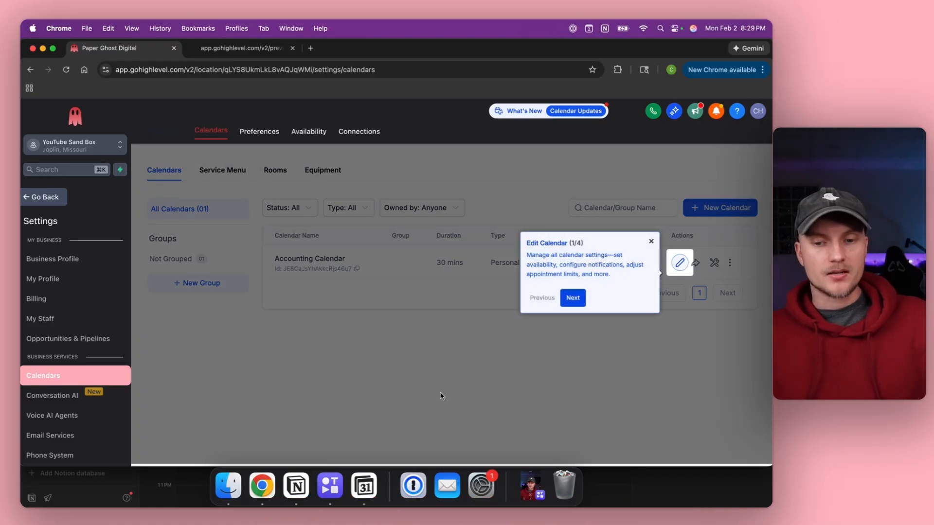
pyautogui.click(652, 243)
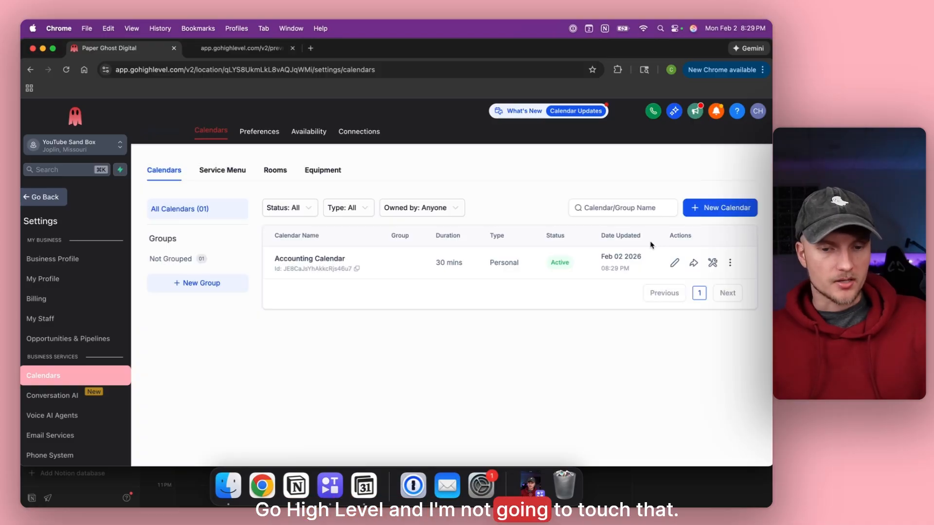
pyautogui.click(40, 198)
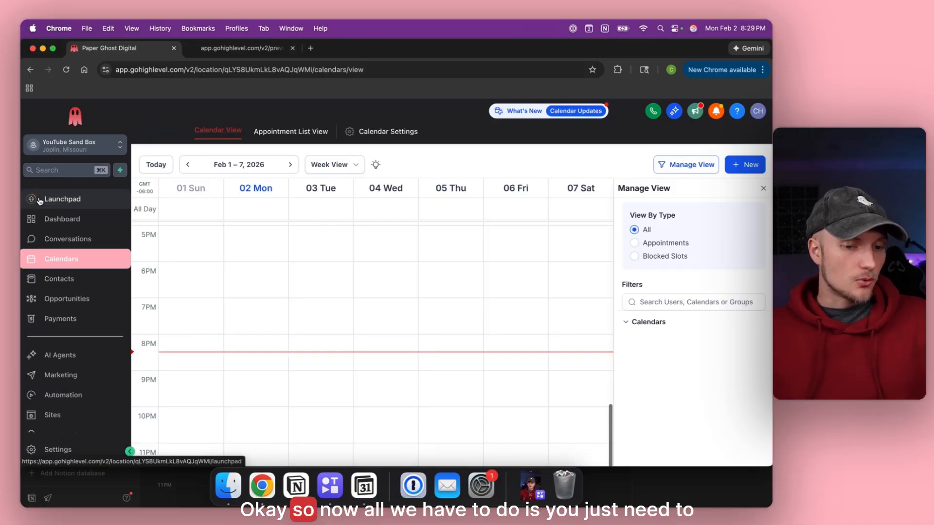
# Add an empty page named 'Calendar' to the Junk Haulers website.
pyautogui.click(58, 395)
pyautogui.click(57, 429)
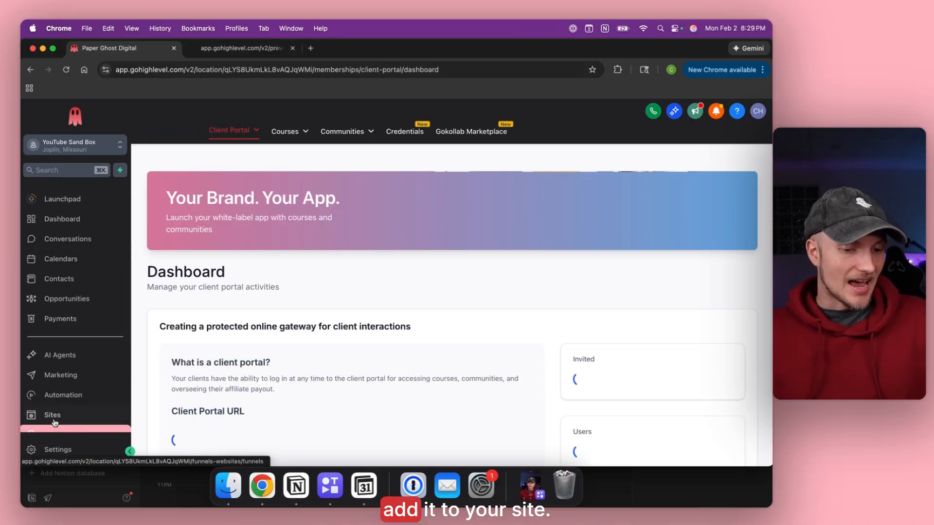
pyautogui.click(53, 415)
pyautogui.click(226, 137)
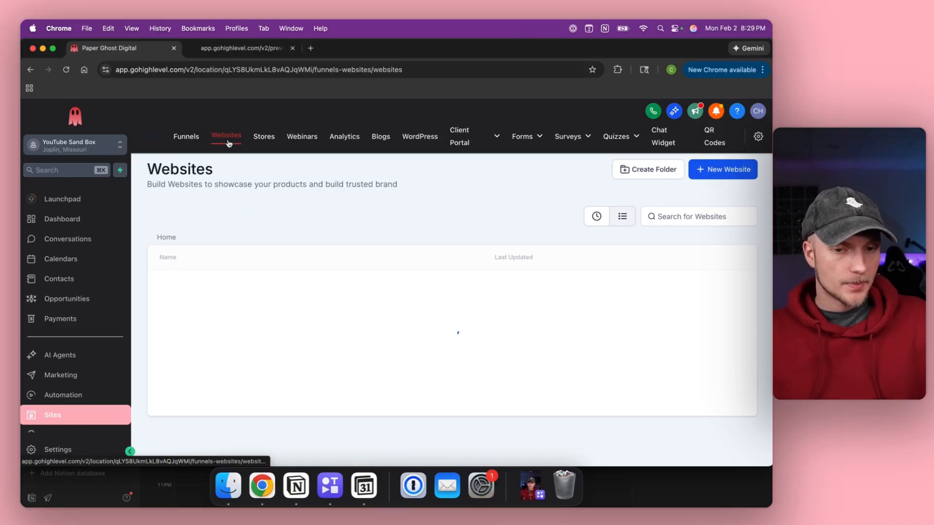
pyautogui.click(177, 289)
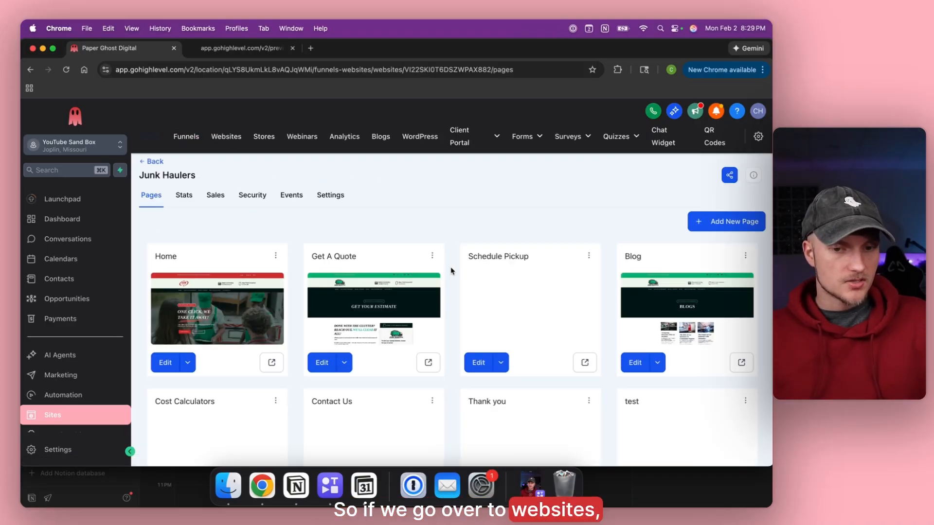
pyautogui.click(719, 223)
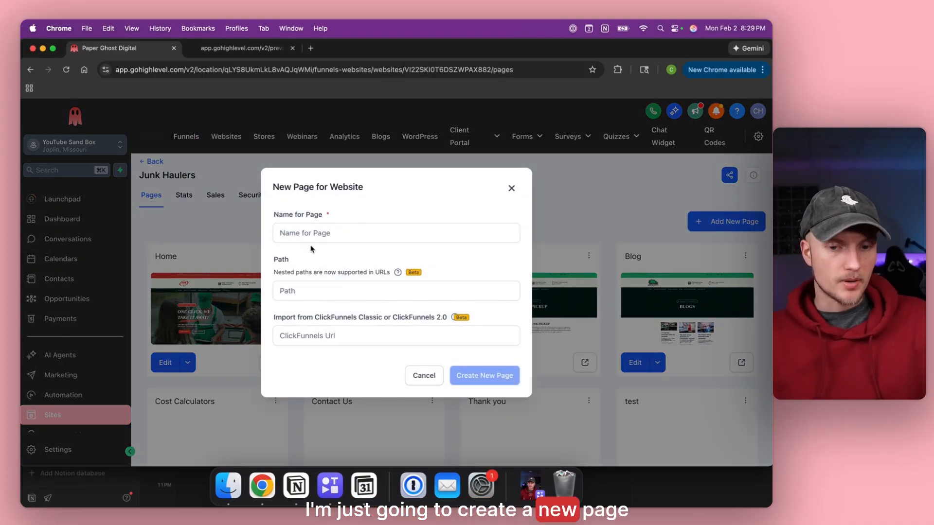
pyautogui.write('Calendar')
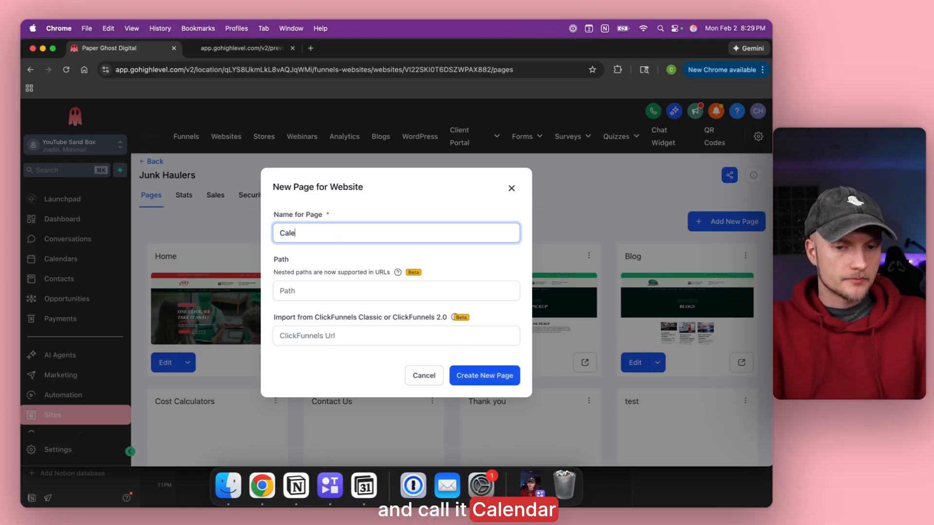
pyautogui.click(491, 385)
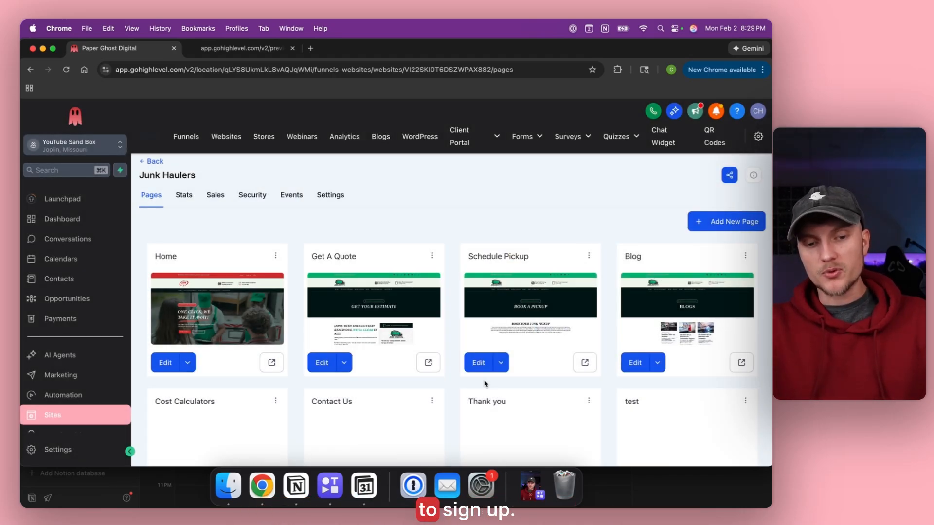
pyautogui.scroll(-5, 467, 373)
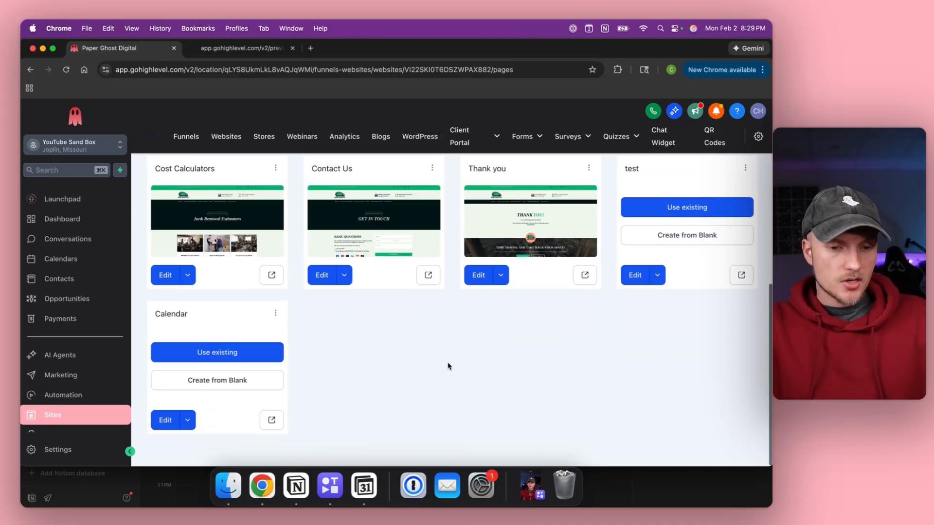
# Build the Calendar page from blank with a 1 Column row holding an Accounting Calendar booking widget.
pyautogui.click(200, 387)
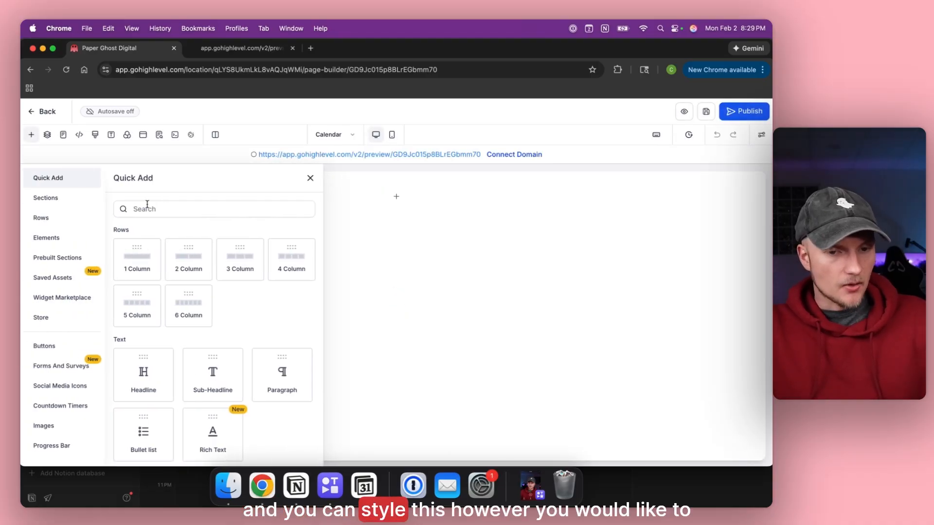
pyautogui.moveTo(134, 270); pyautogui.dragTo(396, 215)
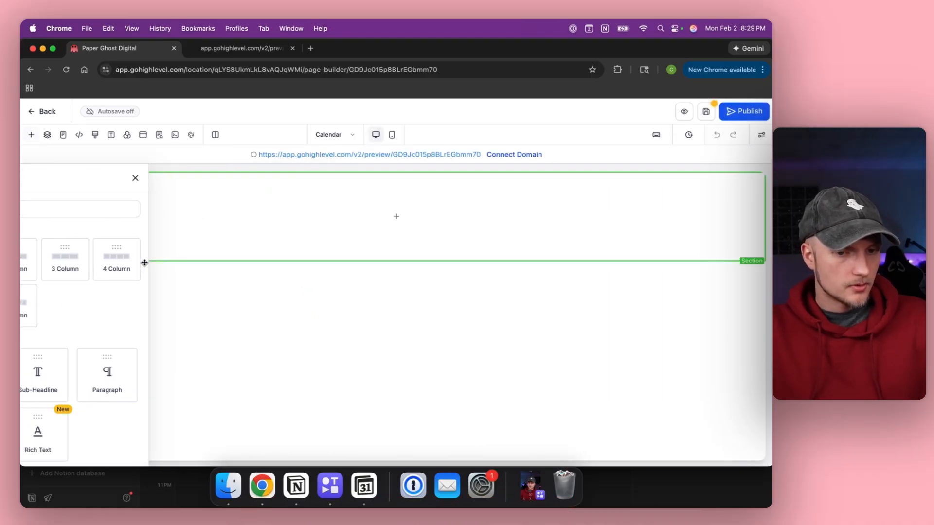
pyautogui.click(396, 217)
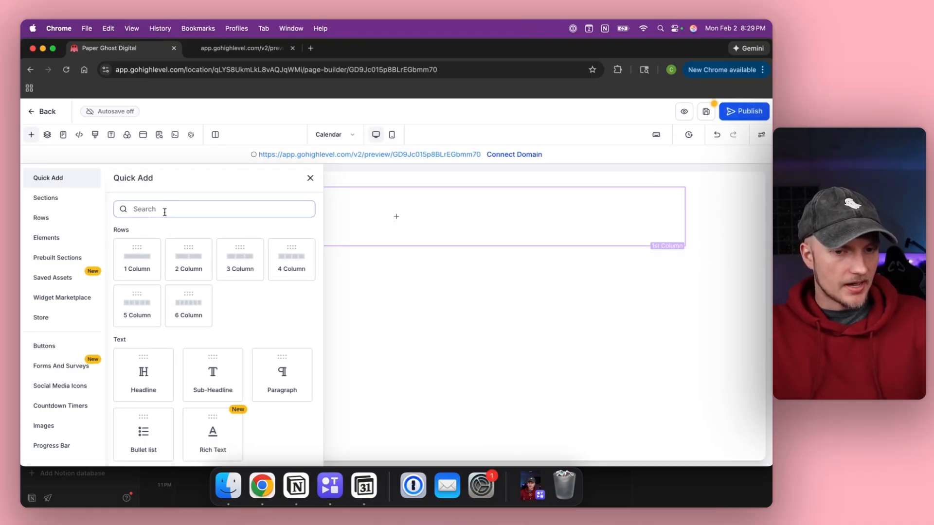
pyautogui.write('cal')
pyautogui.click(142, 277)
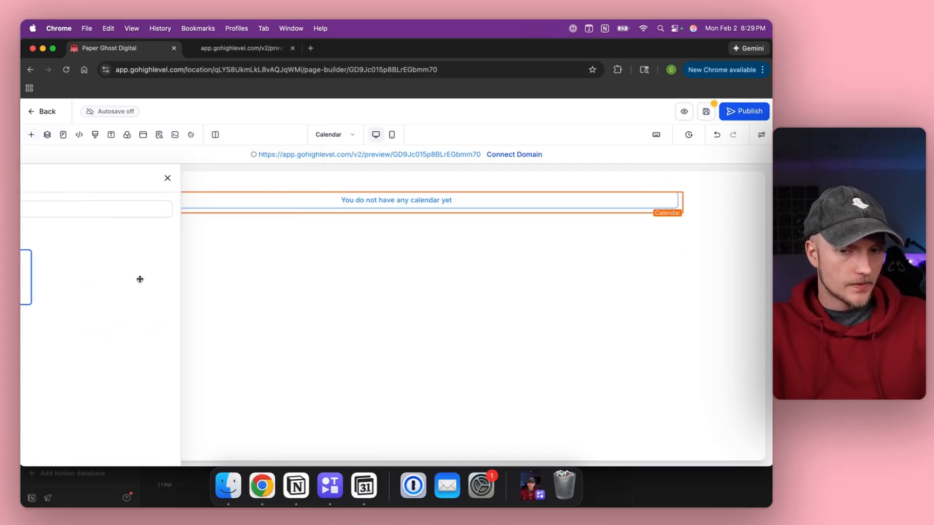
pyautogui.click(373, 203)
pyautogui.click(372, 202)
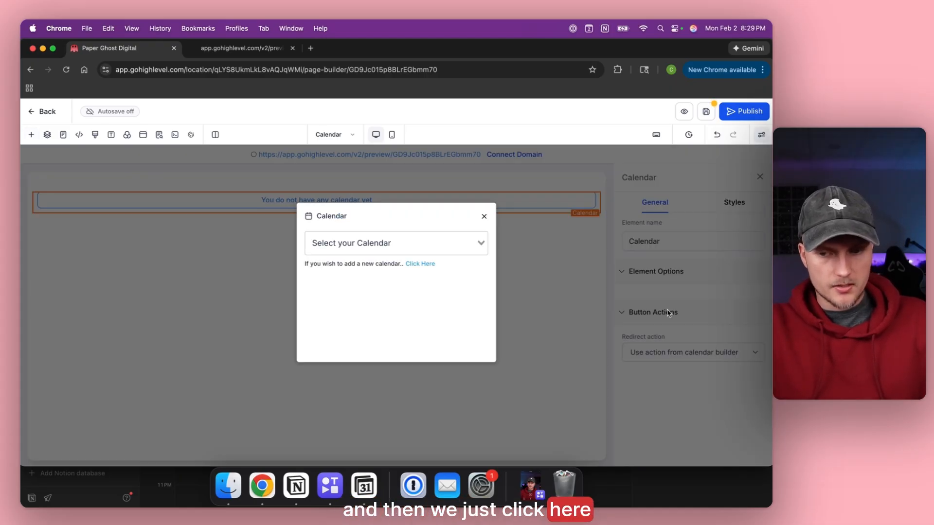
pyautogui.click(423, 245)
pyautogui.click(355, 263)
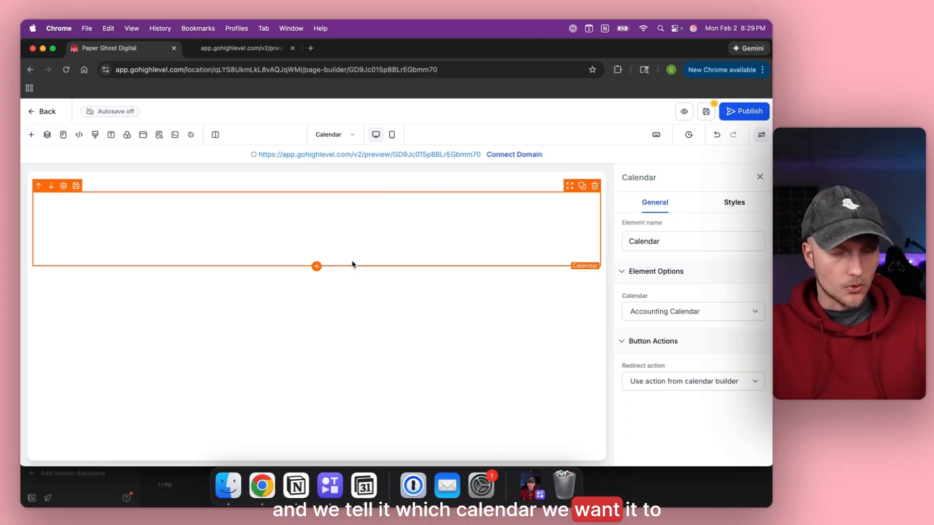
# Save the Calendar page and dismiss the SEO metadata panel.
pyautogui.scroll(-2, 451, 250)
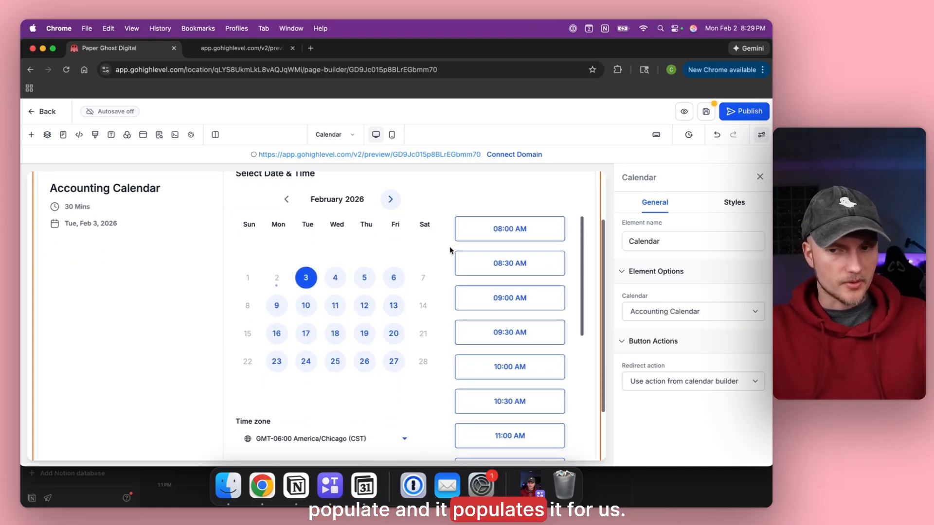
pyautogui.click(708, 112)
pyautogui.click(707, 112)
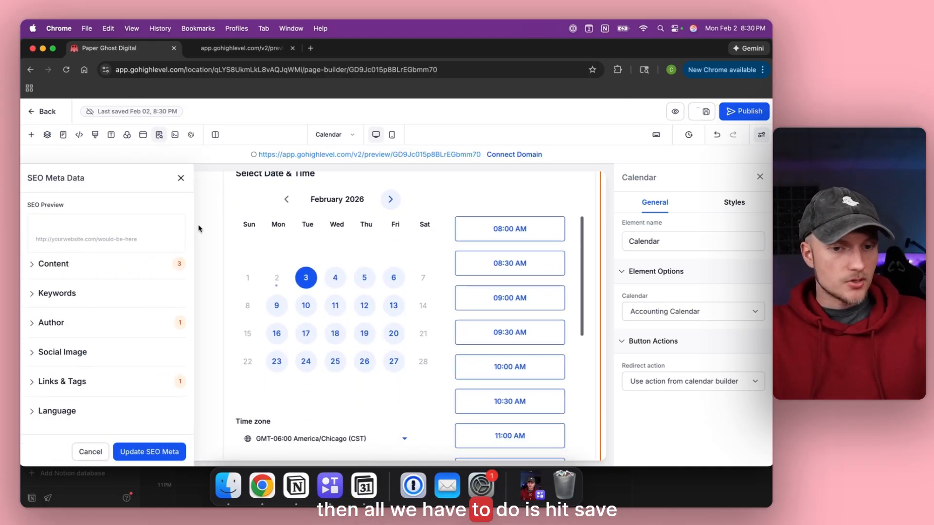
pyautogui.click(182, 179)
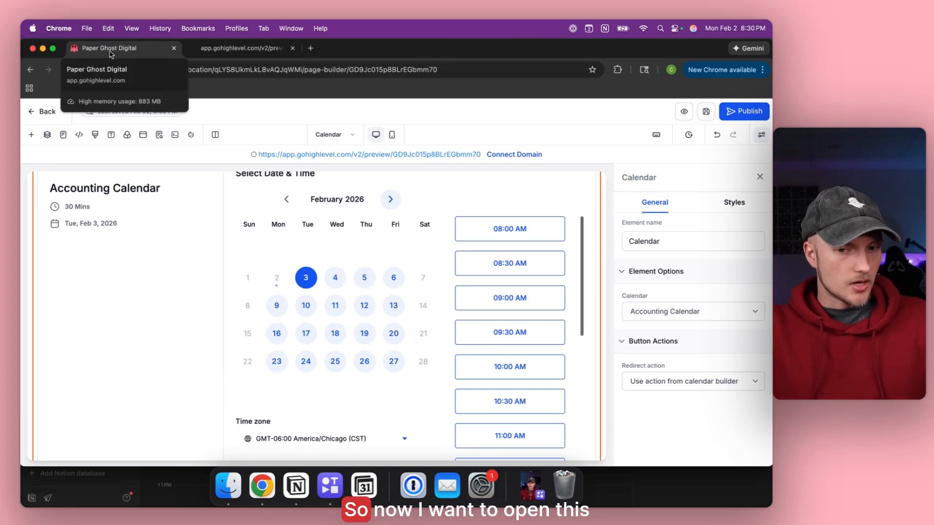
# Open the page preview in a new tab, then go to the Automation workflow list.
pyautogui.click(329, 155)
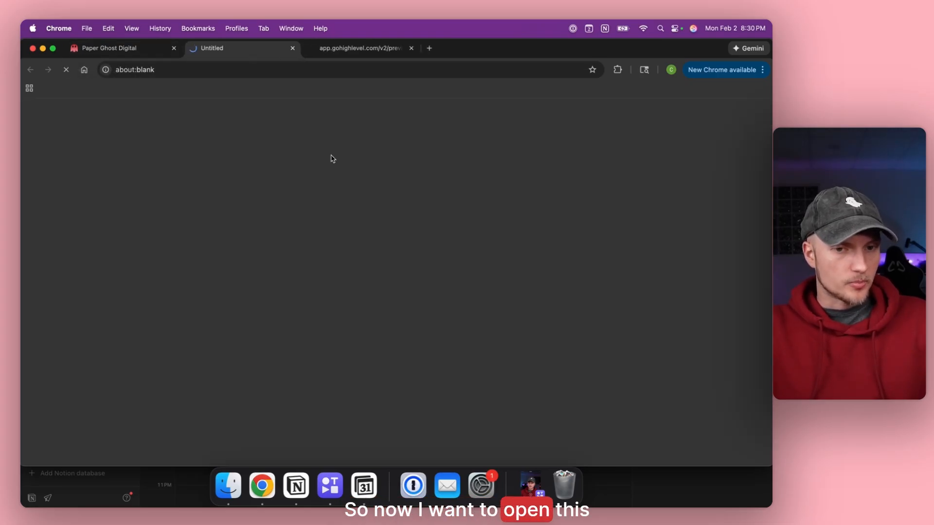
pyautogui.click(125, 47)
pyautogui.click(41, 111)
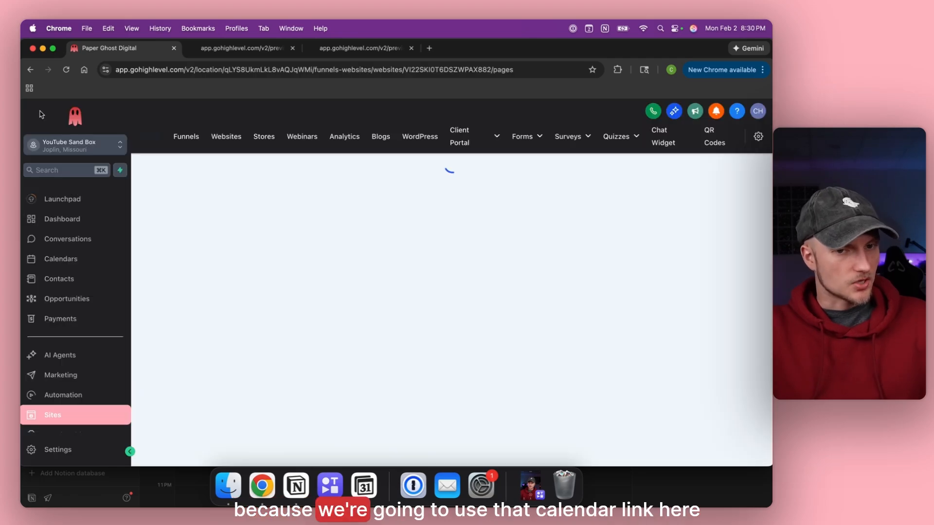
pyautogui.scroll(-2, 61, 311)
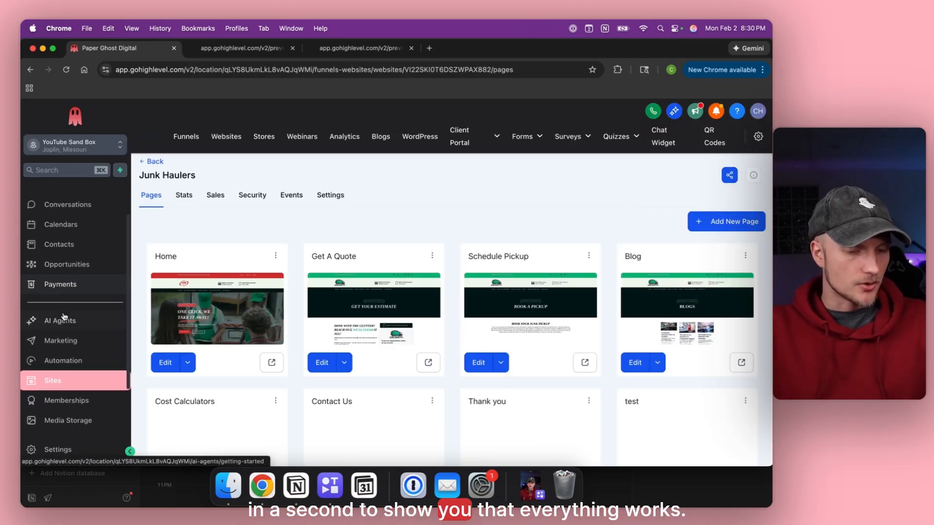
pyautogui.click(64, 363)
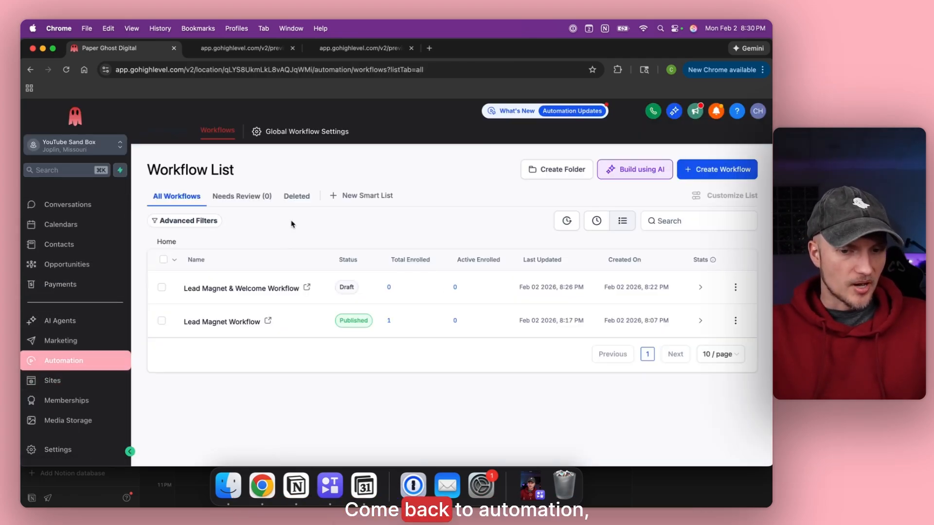
# Open Email #2 in the Lead Magnet & Welcome Workflow for editing.
pyautogui.click(229, 288)
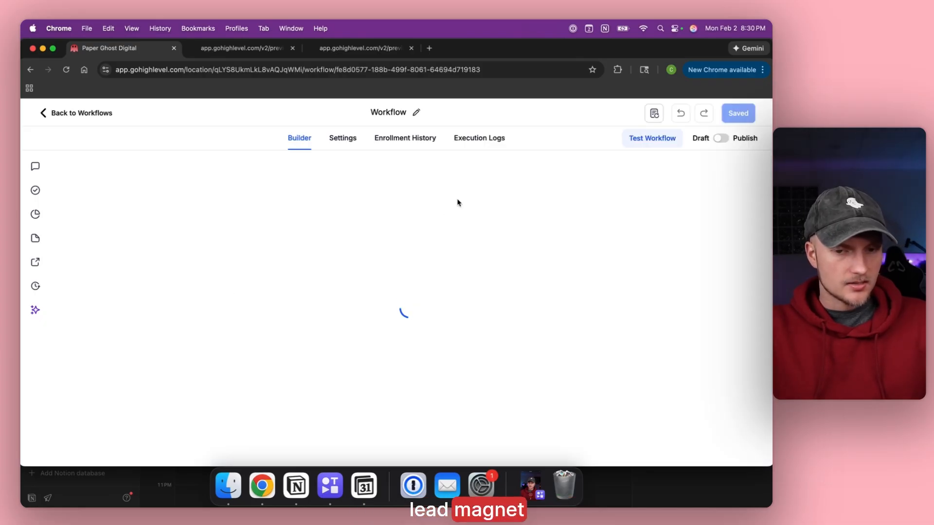
pyautogui.scroll(-5, 323, 268)
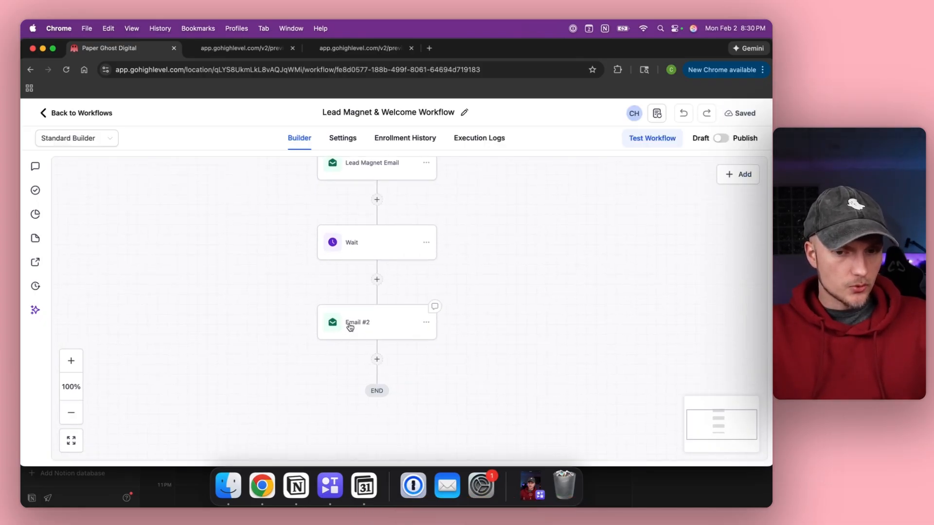
pyautogui.click(350, 327)
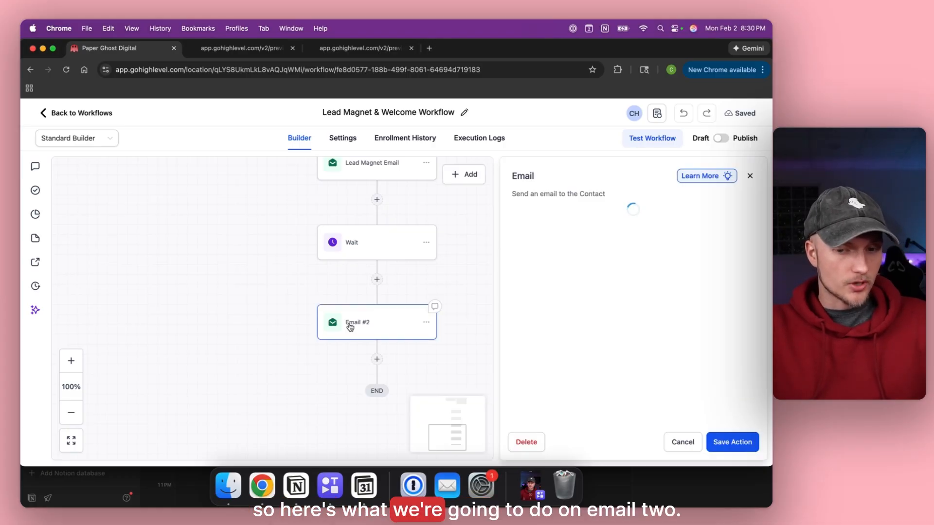
pyautogui.scroll(-10, 596, 321)
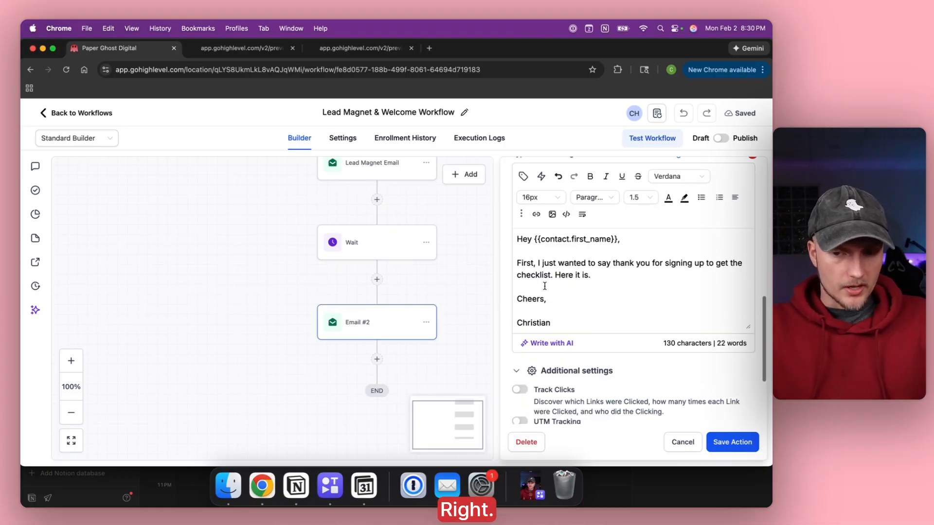
# Replace the thank-you paragraph with the tax-savings call invitation ending 'sign up for a call here.'.
pyautogui.moveTo(601, 276); pyautogui.dragTo(517, 262)
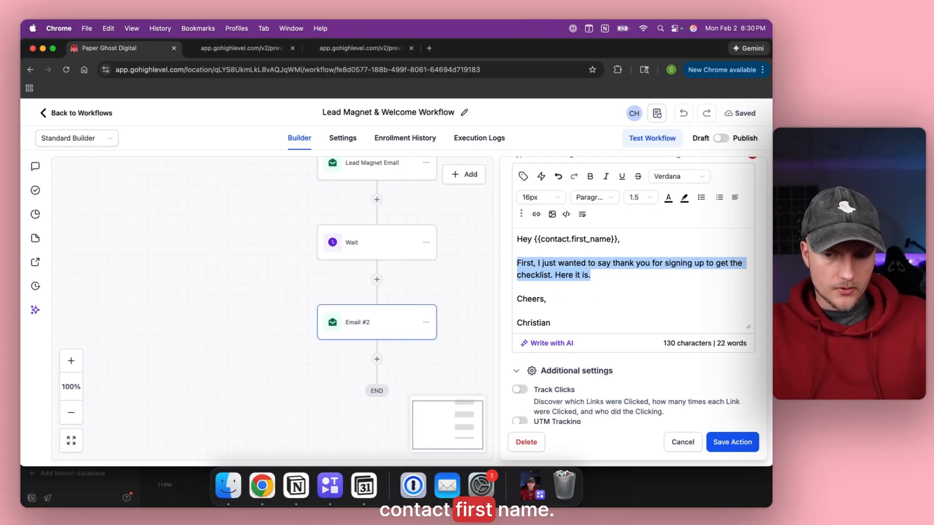
pyautogui.press('BackSpace')
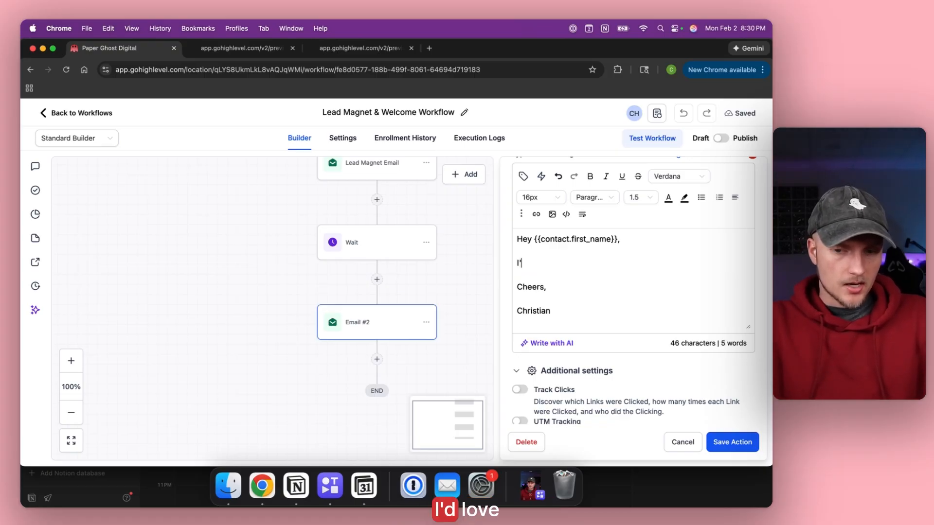
pyautogui.write("I'd love to talk to you about your t")
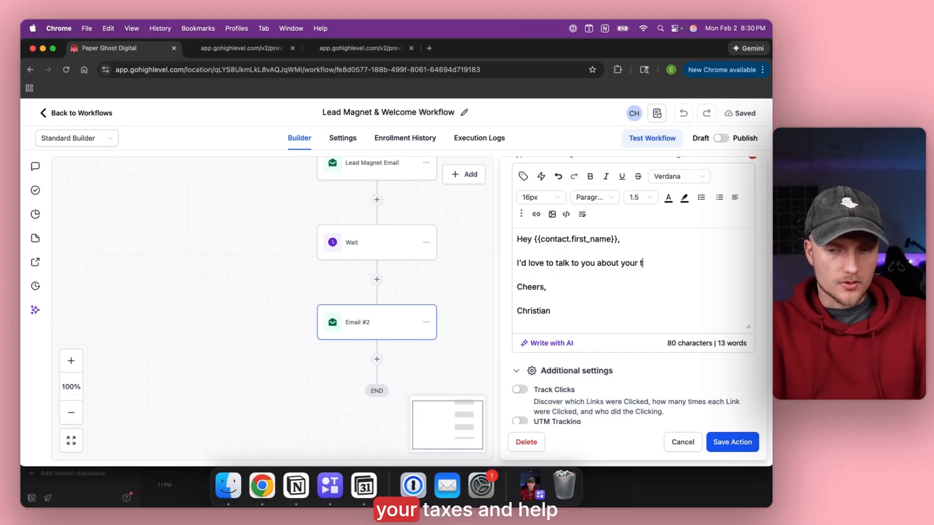
pyautogui.write('axes and help s')
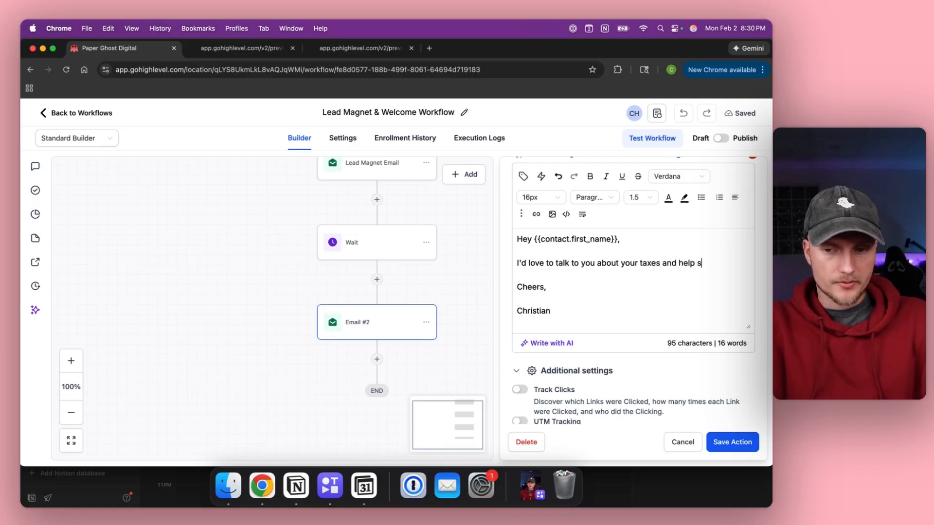
pyautogui.write('ave you money. I')
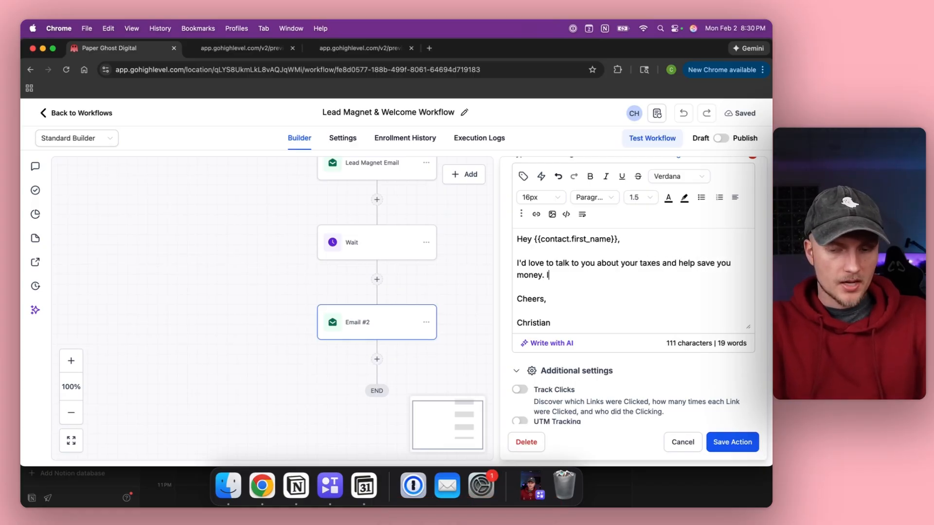
pyautogui.write("f you're down for that then sign up for a call here.")
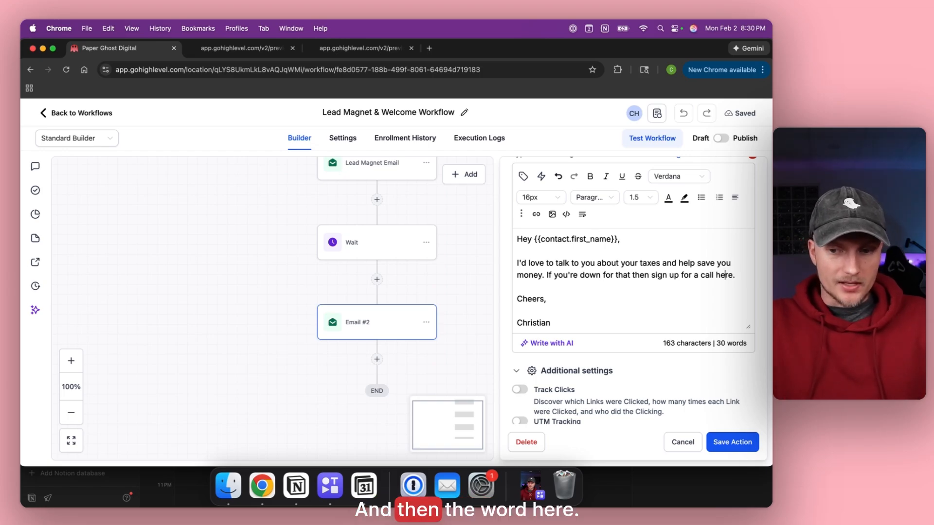
pyautogui.press('Left')
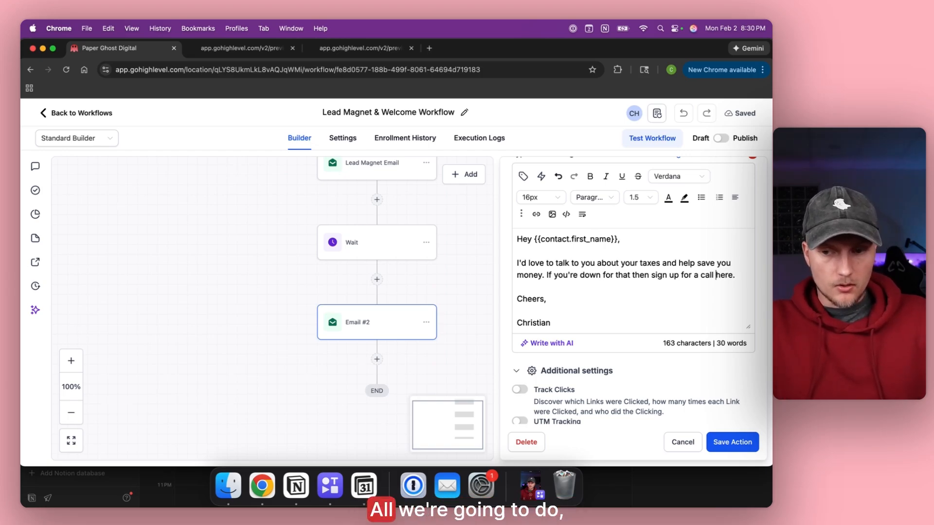
# Copy the Accounting Calendar booking page URL from the preview tab and select the word 'here'.
pyautogui.click(194, 48)
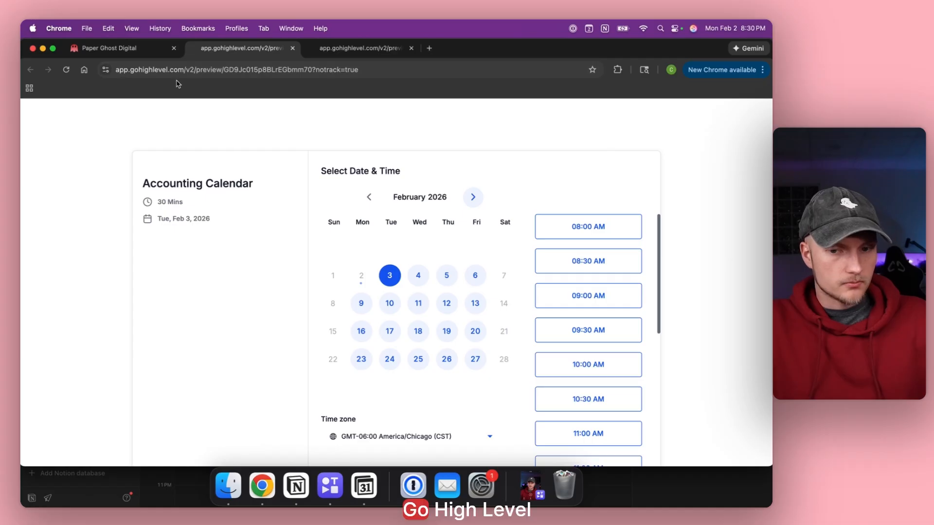
pyautogui.click(195, 73)
pyautogui.press('super+c')
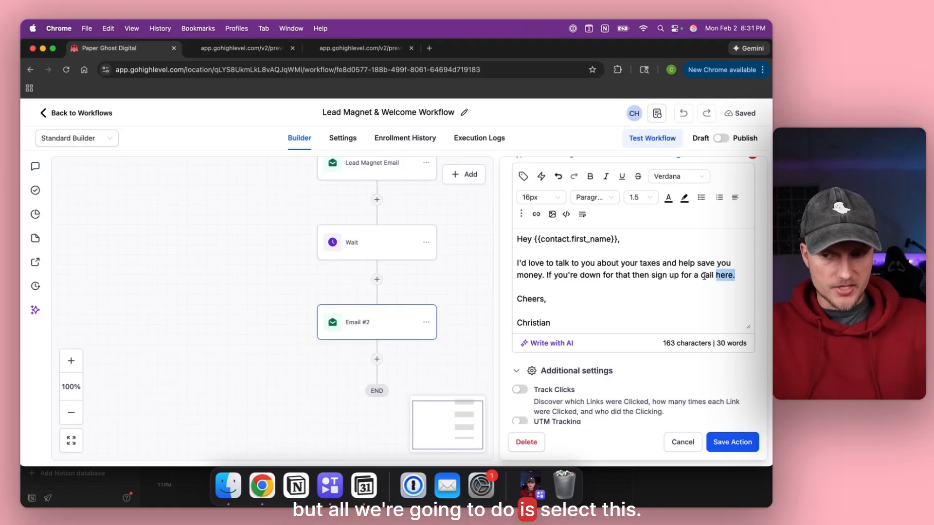
pyautogui.hotkey('shift', 'Left')
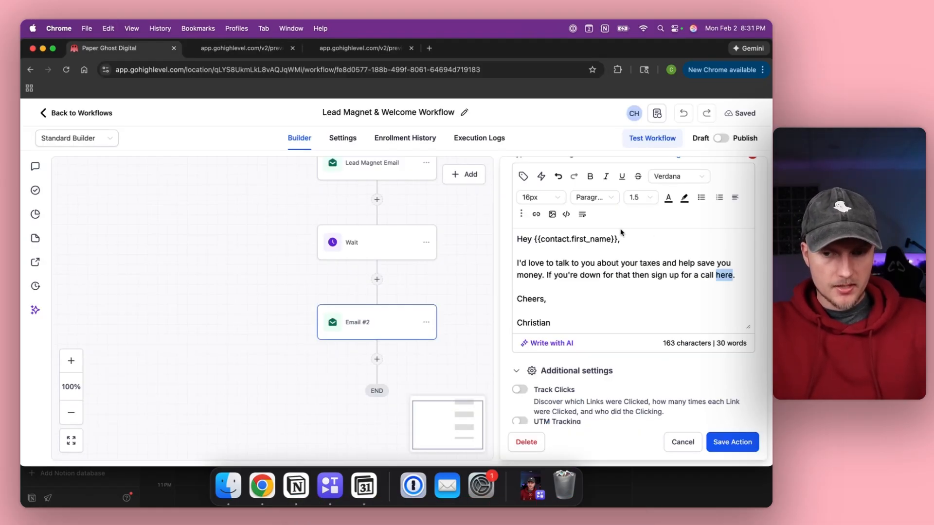
# Link 'here' to the pasted booking page URL opening in a new window, and save Email #2.
pyautogui.click(535, 215)
pyautogui.click(354, 240)
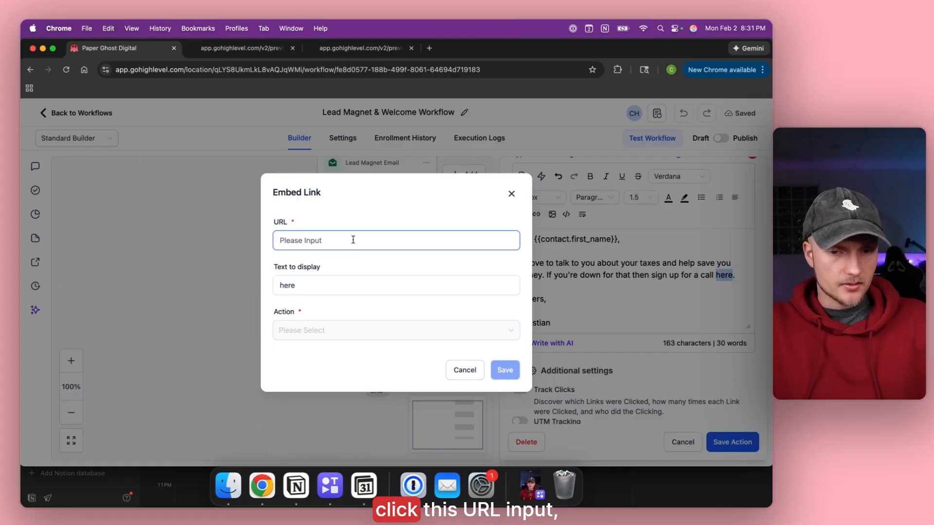
pyautogui.press('super+v')
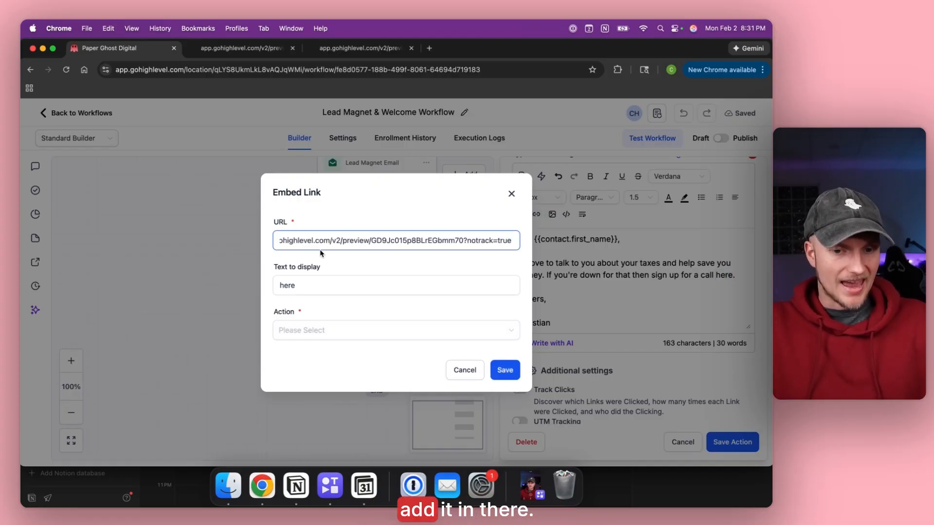
pyautogui.click(288, 331)
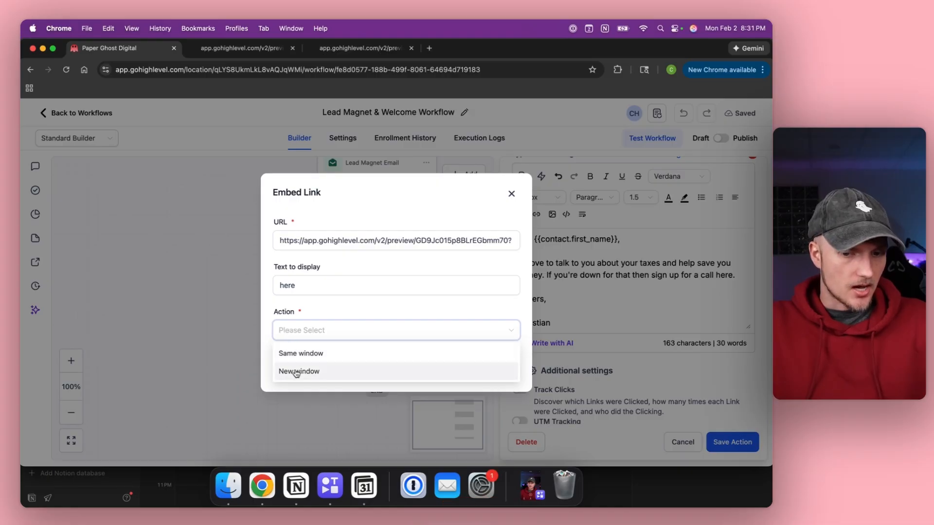
pyautogui.click(297, 371)
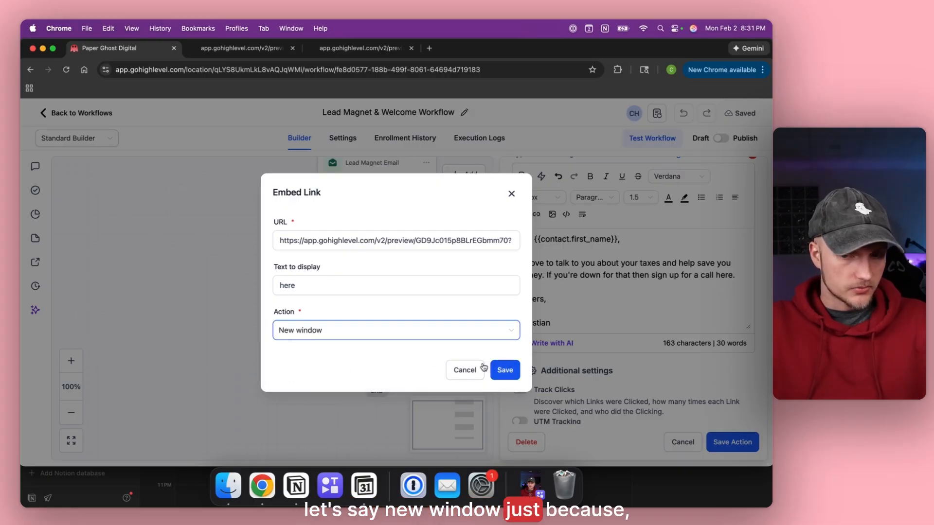
pyautogui.click(504, 370)
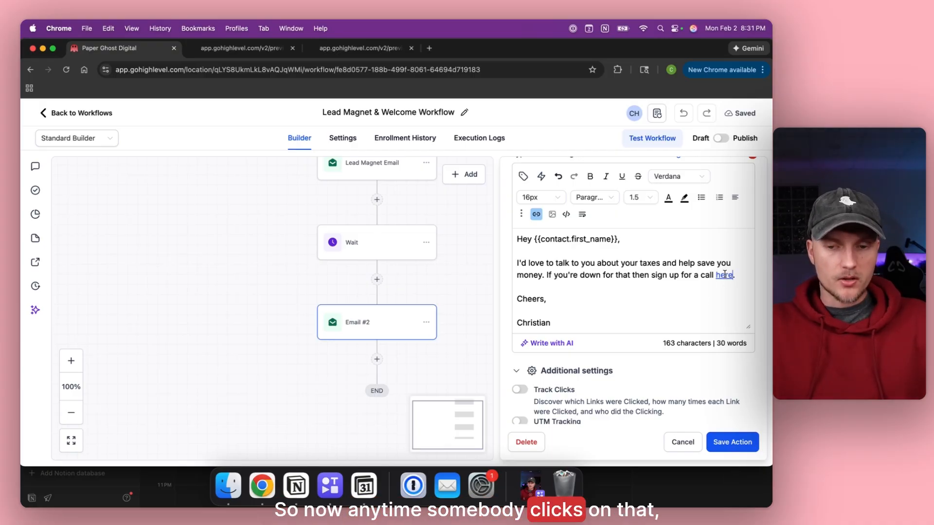
pyautogui.click(719, 441)
pyautogui.click(230, 55)
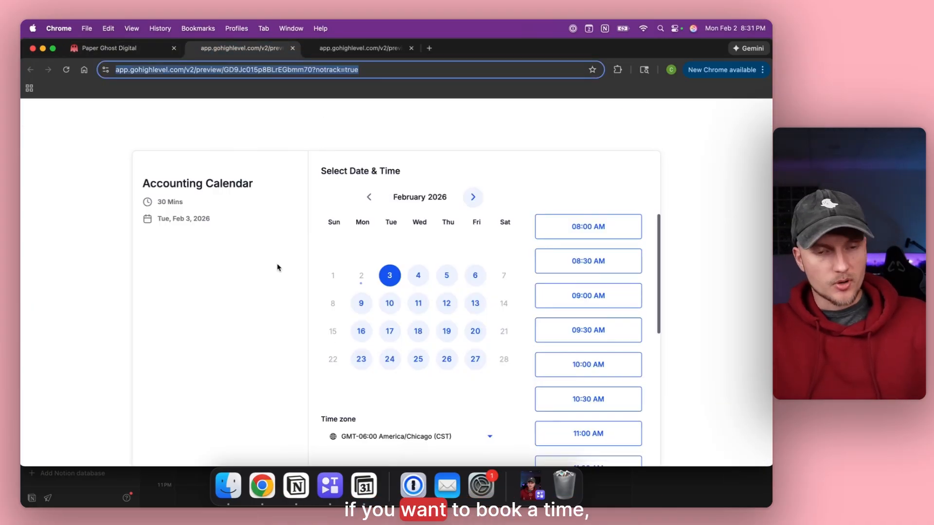
# Return to the Lead Magnet & Welcome Workflow builder and scroll down to Email #2.
pyautogui.click(104, 49)
pyautogui.scroll(-2, 424, 293)
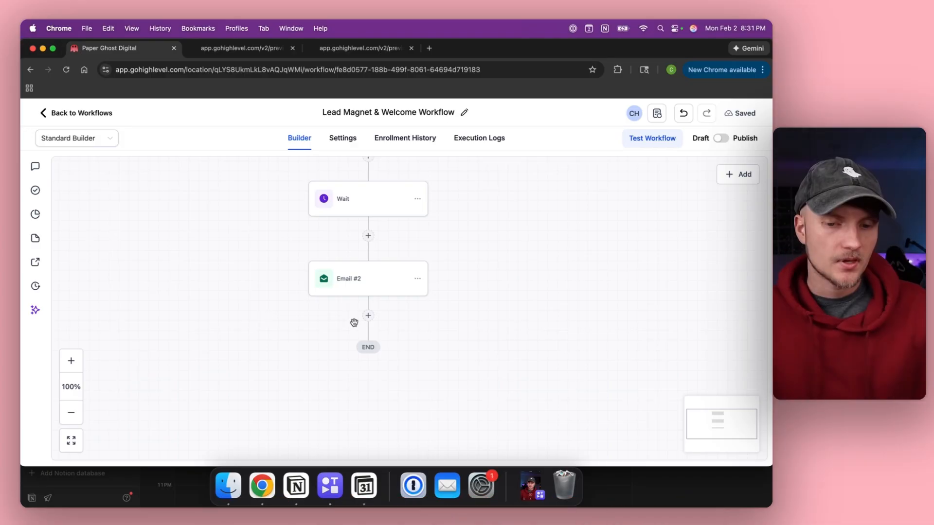
# Copy the Wait and following steps, paste them below Email #2, and save the pasted Wait.
pyautogui.scroll(2, 355, 240)
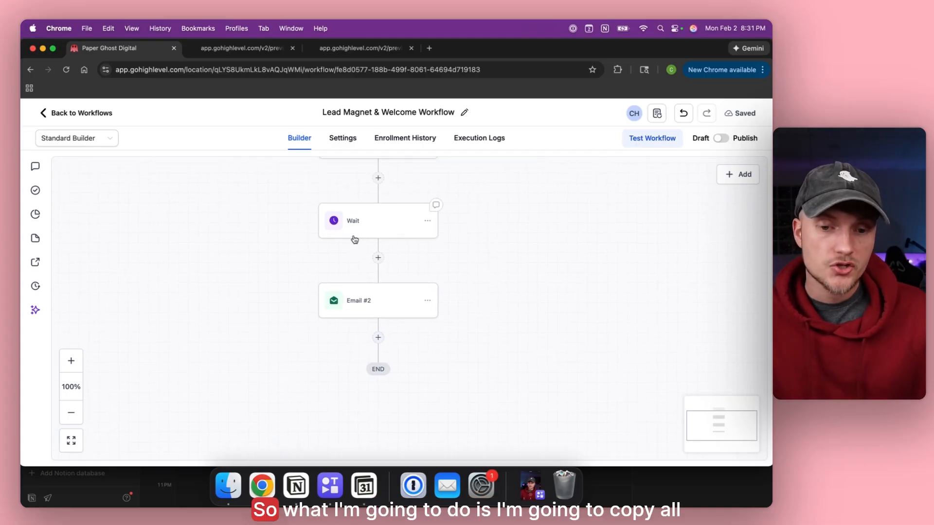
pyautogui.click(423, 230)
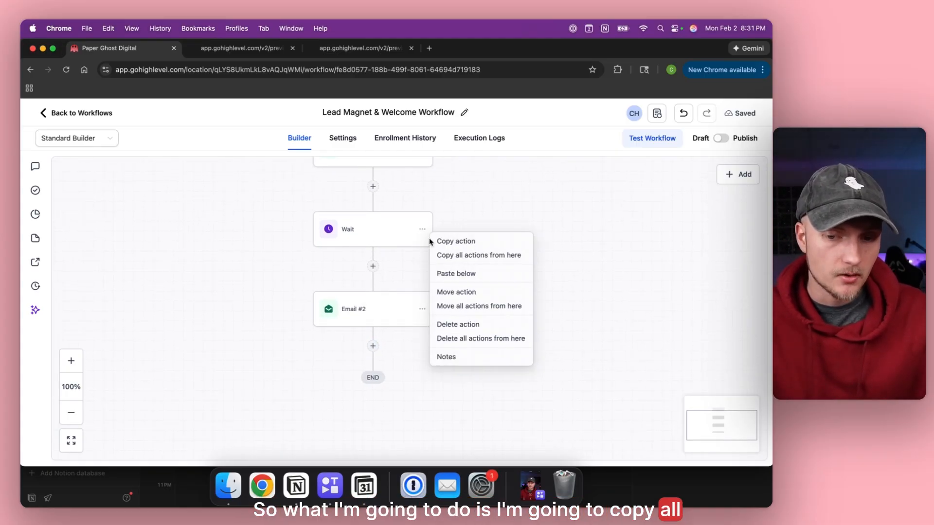
pyautogui.click(457, 255)
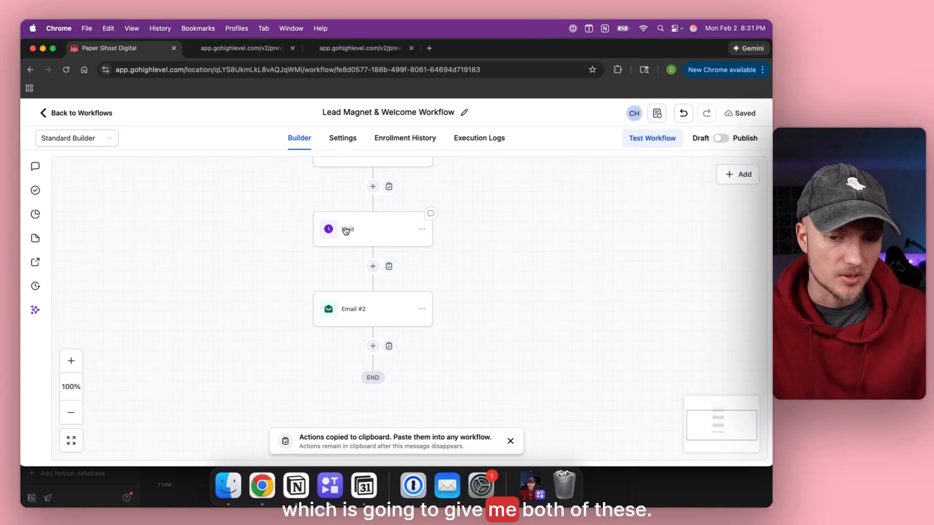
pyautogui.scroll(-4, 346, 228)
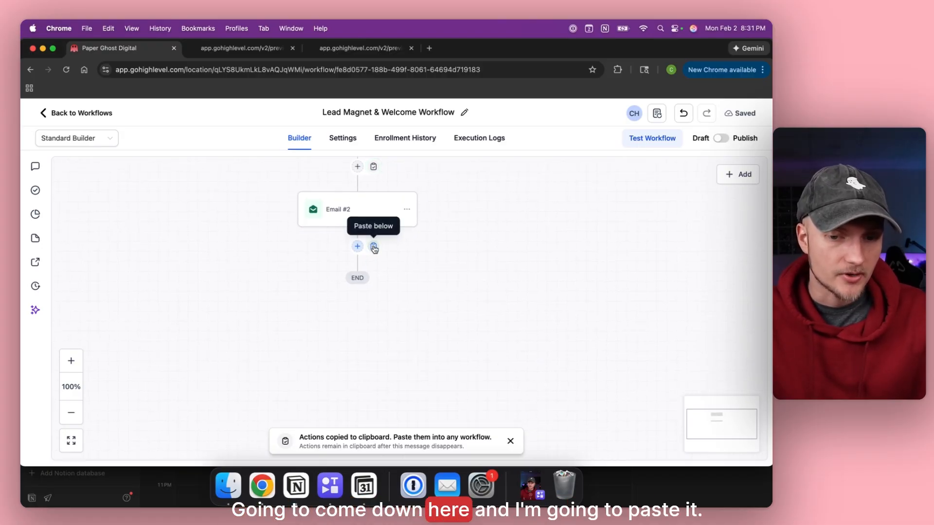
pyautogui.click(374, 247)
pyautogui.click(354, 292)
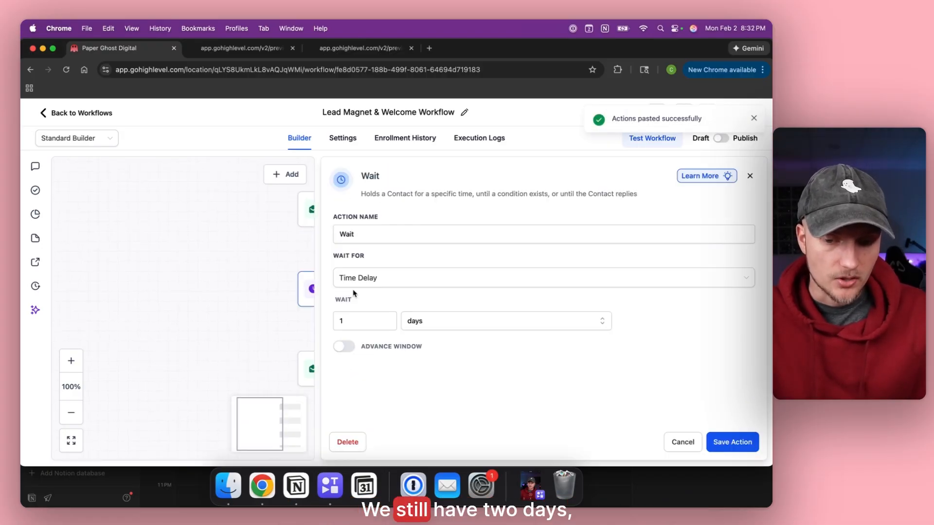
pyautogui.click(739, 443)
# Rename the pasted email step to Email #3 and save it.
pyautogui.click(347, 373)
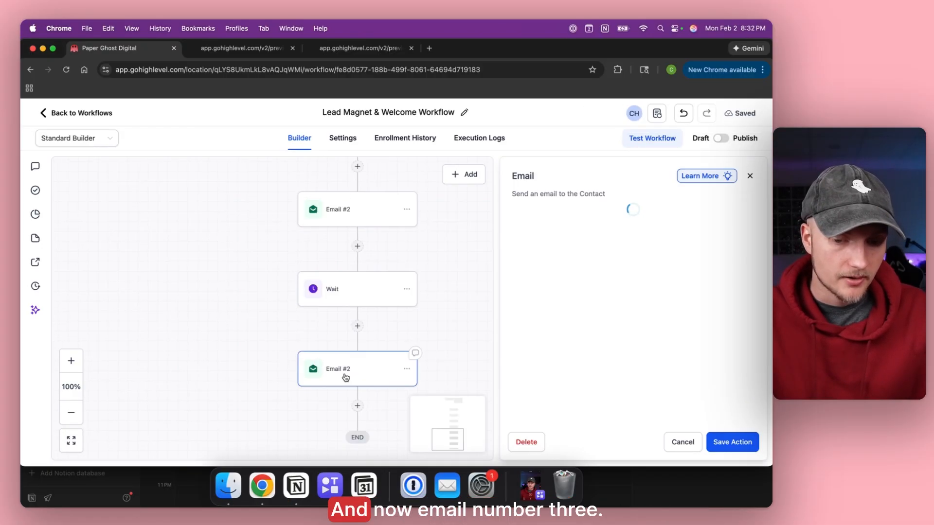
pyautogui.press('BackSpace')
pyautogui.write('3')
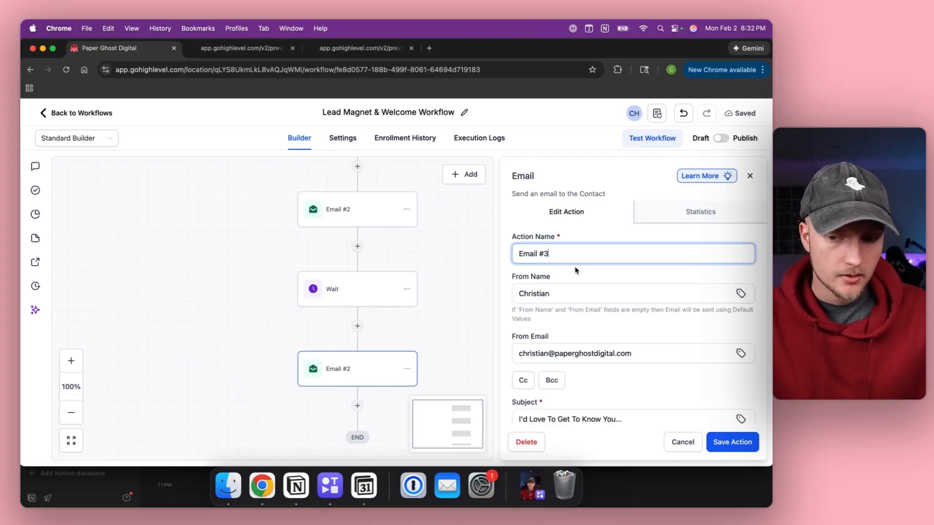
pyautogui.scroll(-5, 596, 320)
pyautogui.scroll(-3, 596, 320)
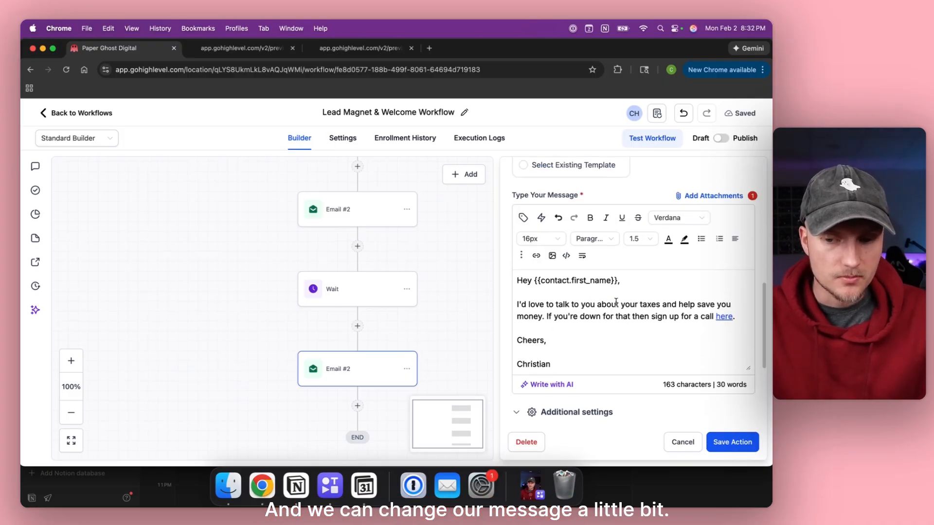
pyautogui.scroll(3, 611, 320)
pyautogui.scroll(2, 539, 207)
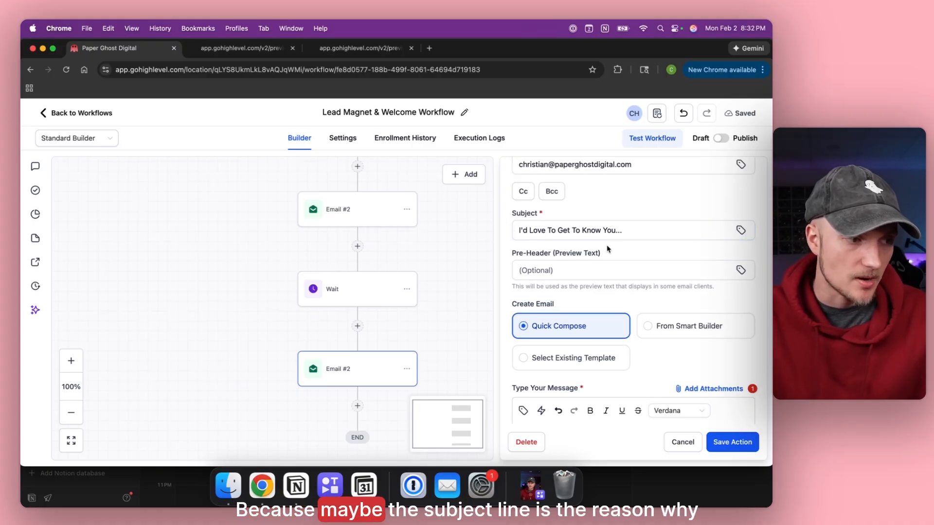
pyautogui.click(733, 442)
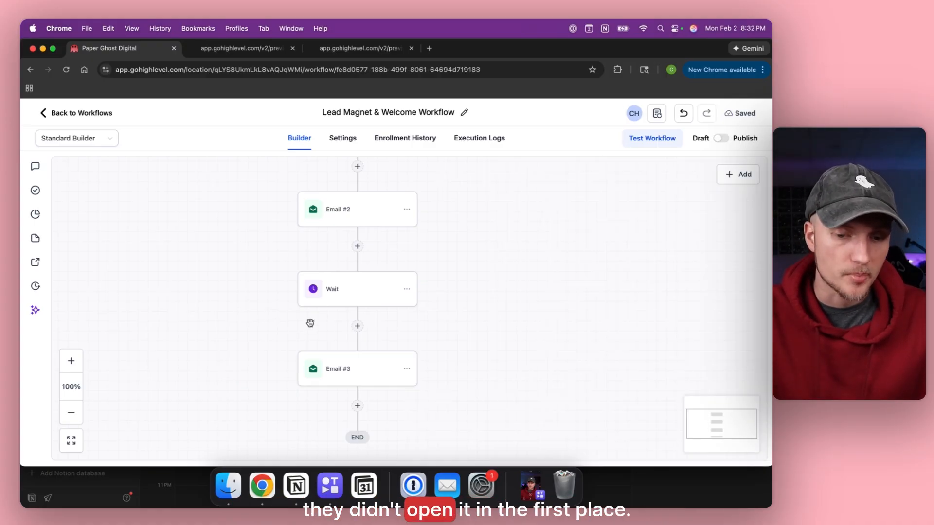
# Copy the new Wait and Email #3 pair and paste it below Email #3.
pyautogui.click(407, 290)
pyautogui.click(430, 315)
pyautogui.scroll(-2, 370, 321)
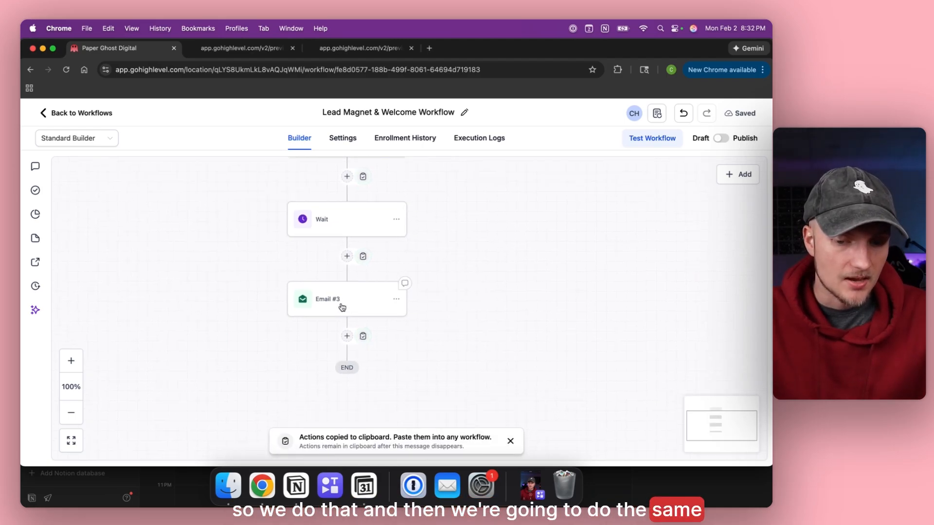
pyautogui.click(361, 330)
pyautogui.scroll(-3, 323, 271)
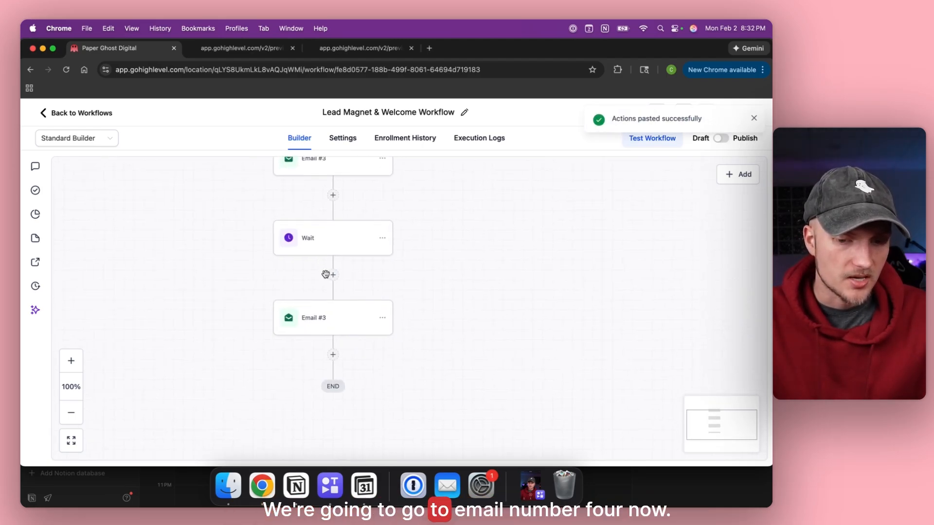
pyautogui.click(328, 316)
pyautogui.click(323, 280)
pyautogui.scroll(10, 325, 281)
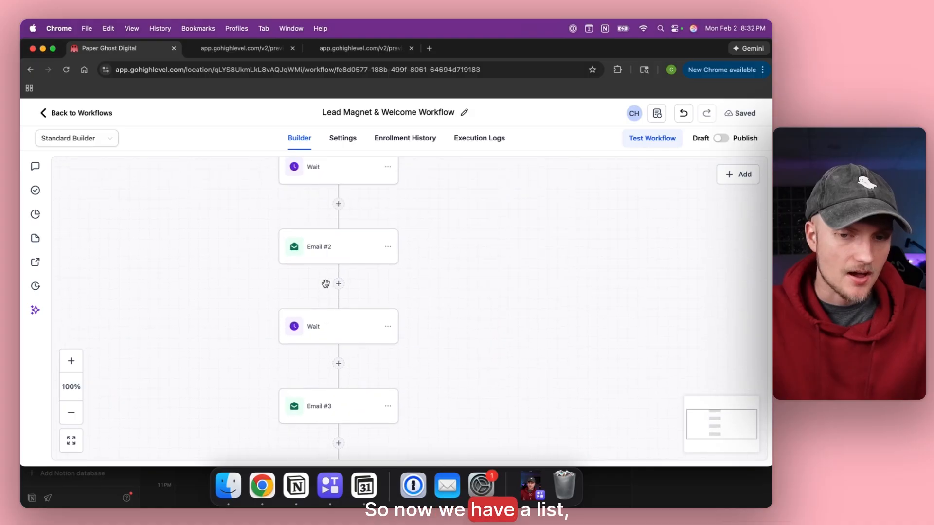
# Review the workflow from the trigger down and open the one-day Wait after Lead Magnet Email.
pyautogui.scroll(5, 325, 284)
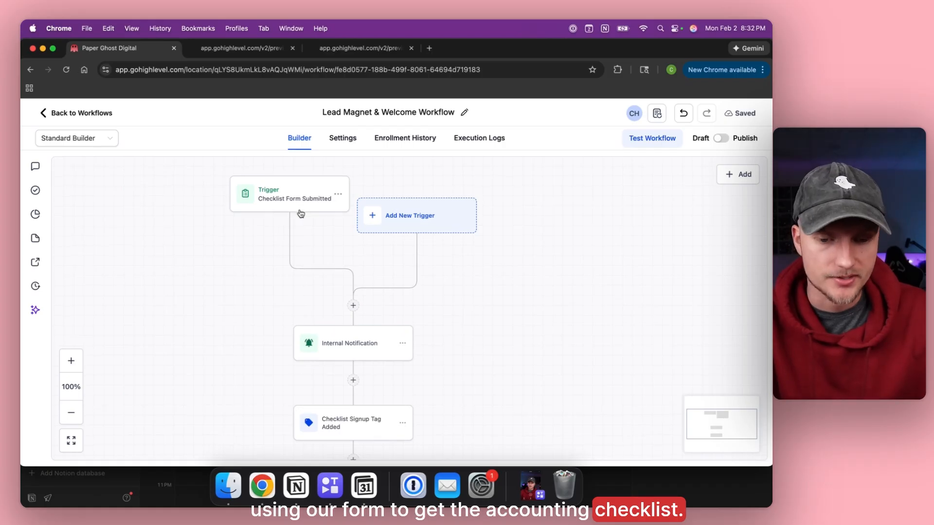
pyautogui.scroll(-5, 299, 213)
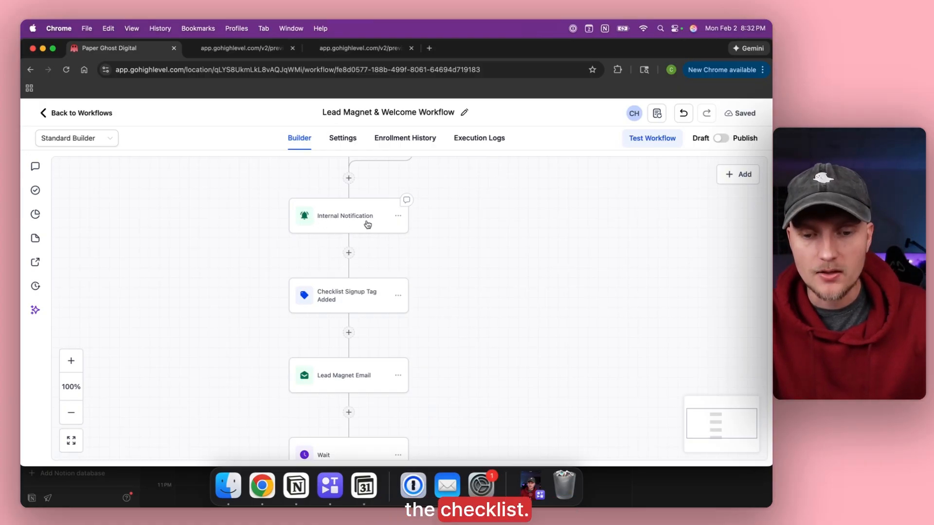
pyautogui.scroll(-3, 322, 224)
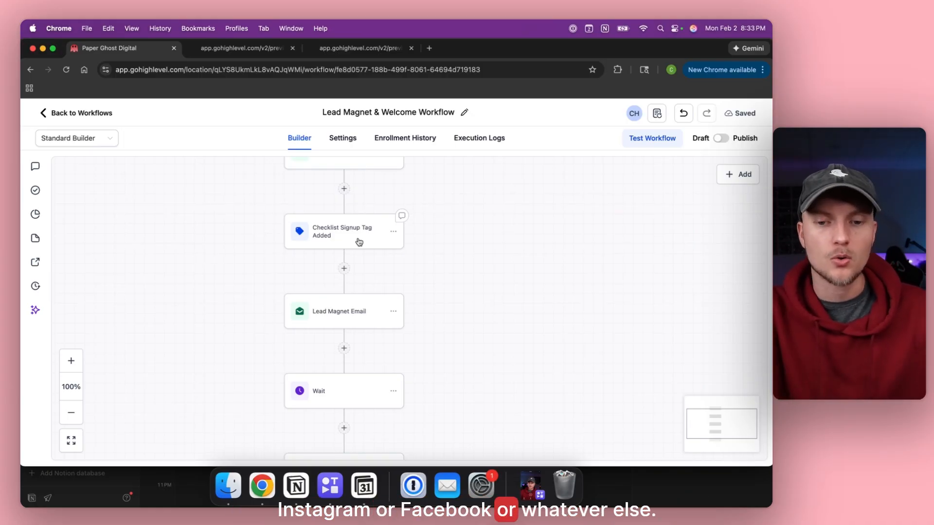
pyautogui.scroll(-2, 359, 242)
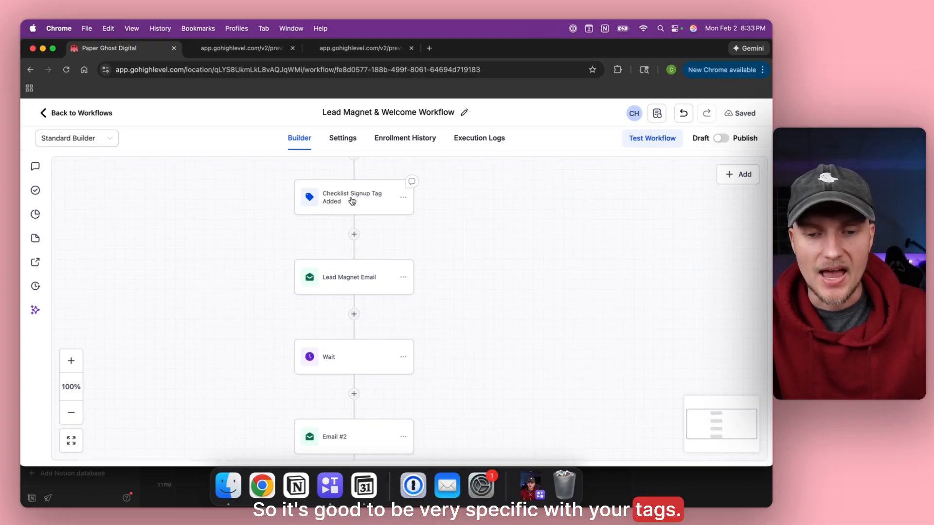
pyautogui.scroll(-5, 352, 201)
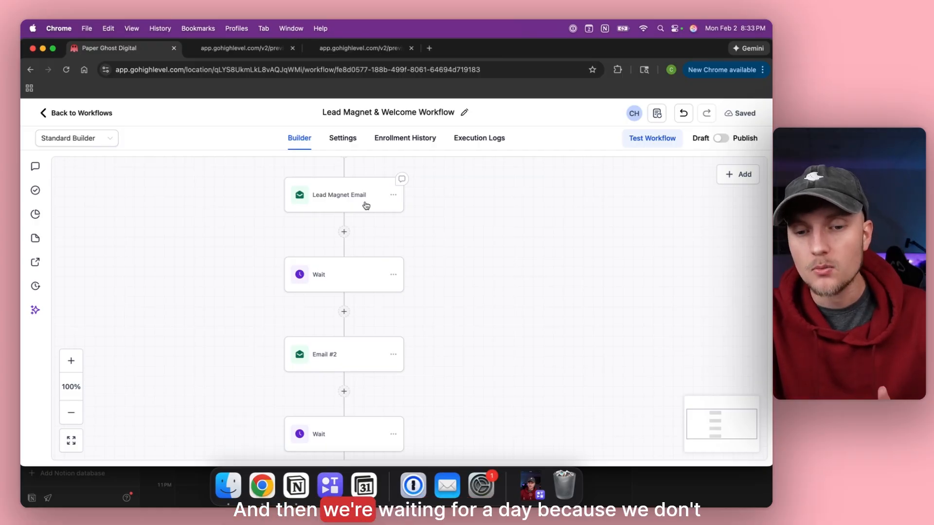
pyautogui.scroll(-4, 366, 205)
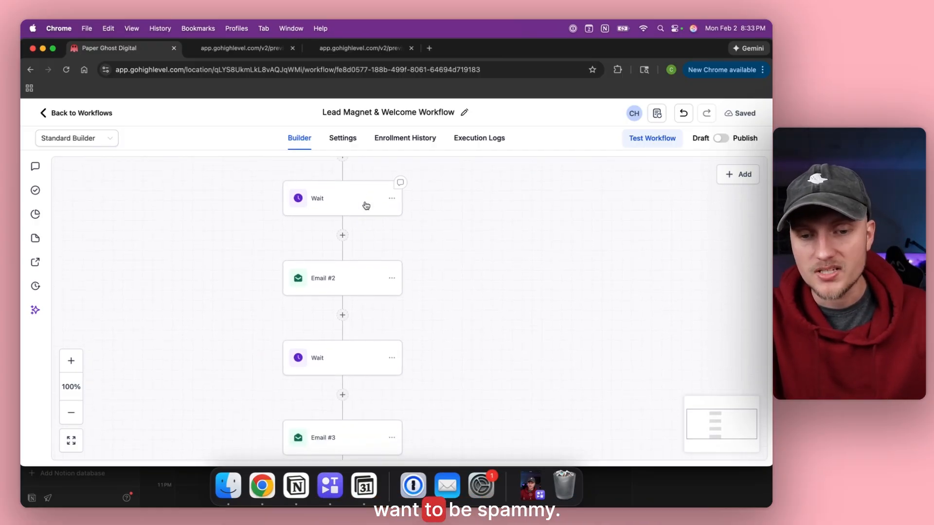
pyautogui.click(366, 205)
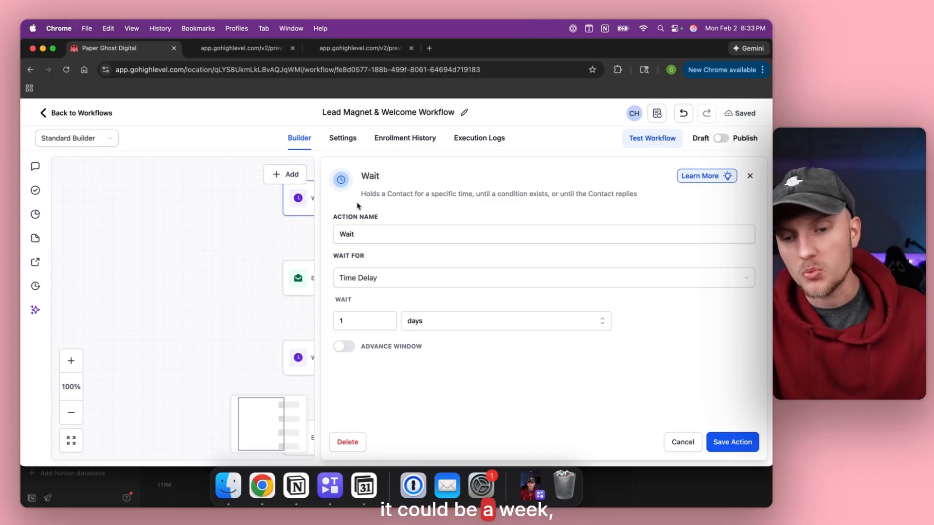
# Cancel the Wait settings, keeping the one-day delay as is.
pyautogui.click(681, 442)
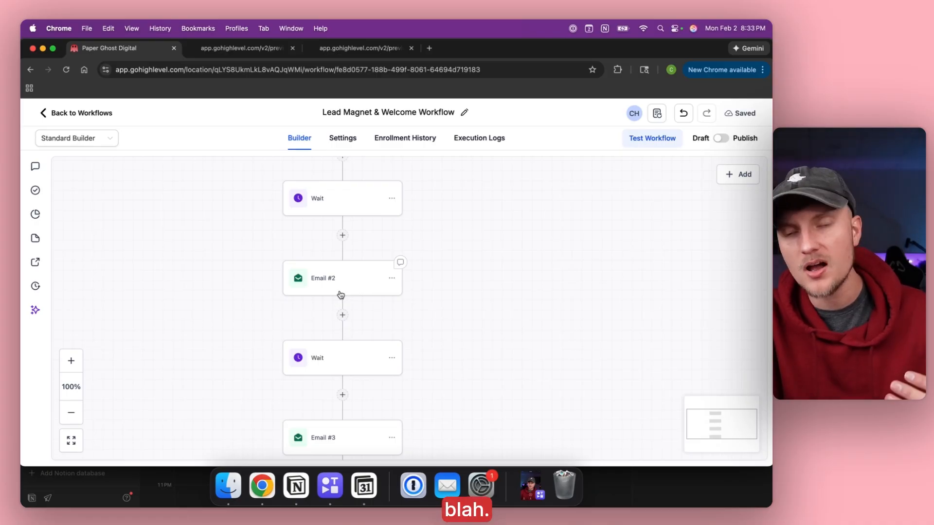
# Scroll down the canvas past Email #3, the last Wait and Email #4 to END.
pyautogui.scroll(-3, 341, 295)
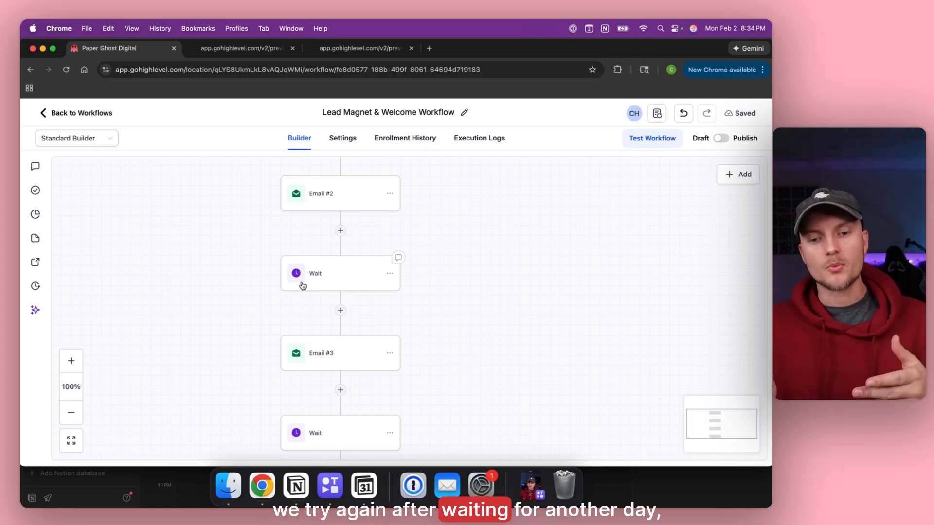
pyautogui.scroll(-3, 302, 286)
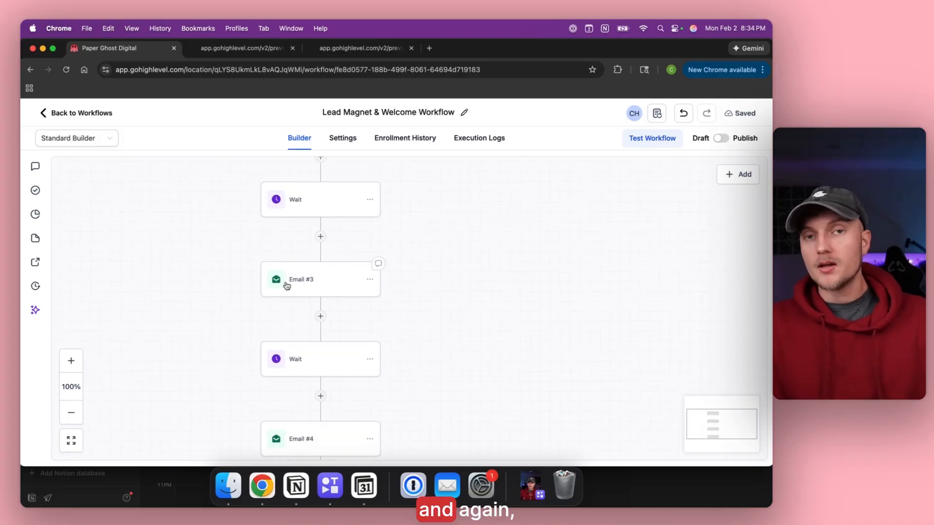
pyautogui.scroll(-4, 287, 286)
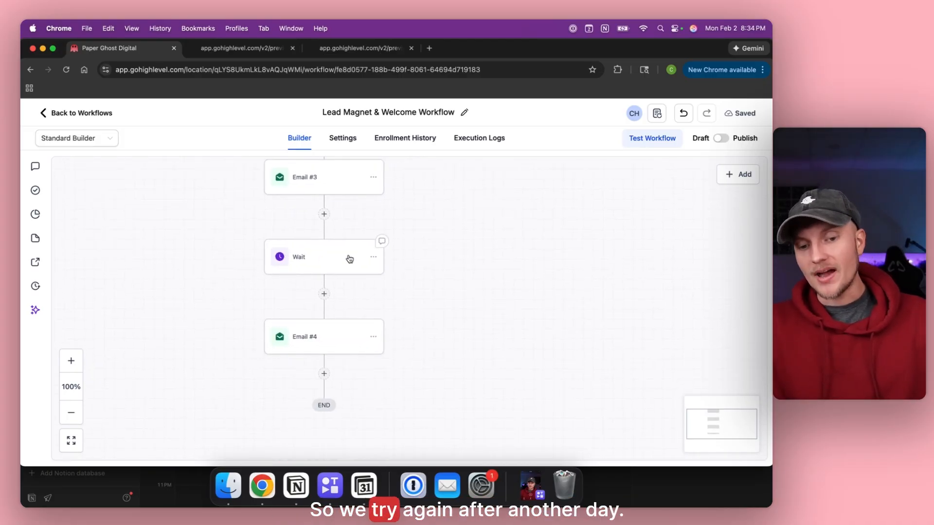
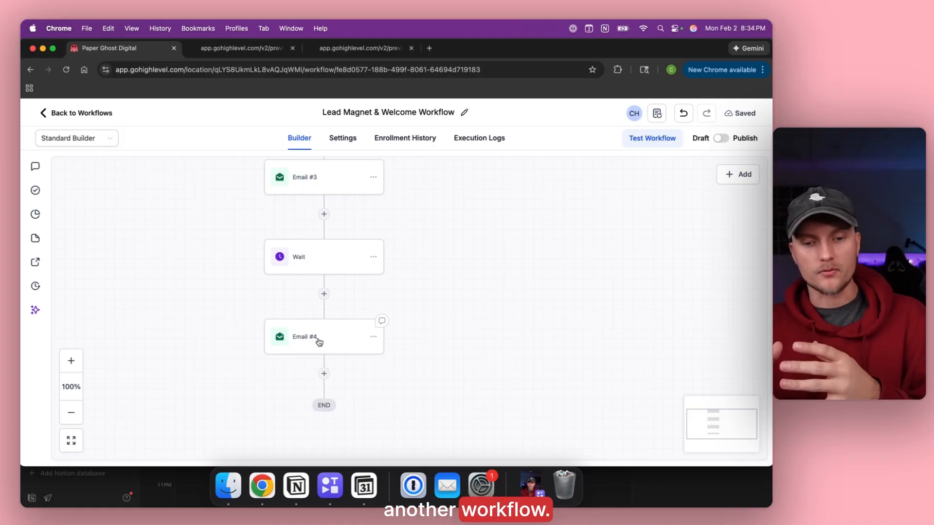
# Add an Add To Workflow step after Email #4 that enrolls contacts in Lead Magnet Workflow.
pyautogui.click(324, 374)
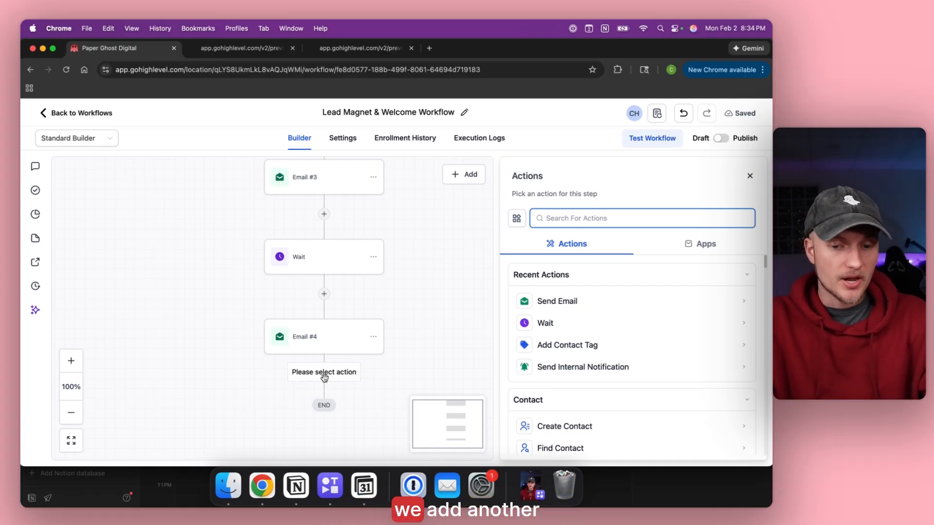
pyautogui.write('work')
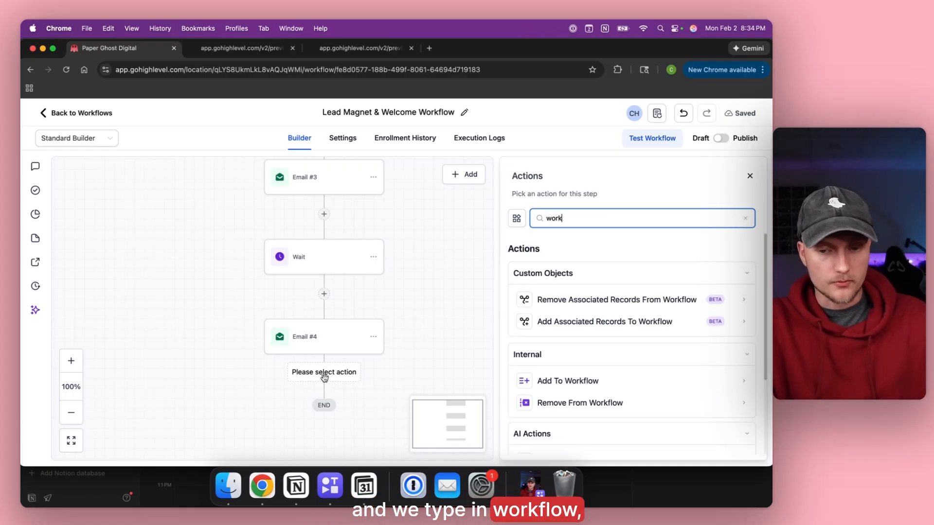
pyautogui.click(567, 381)
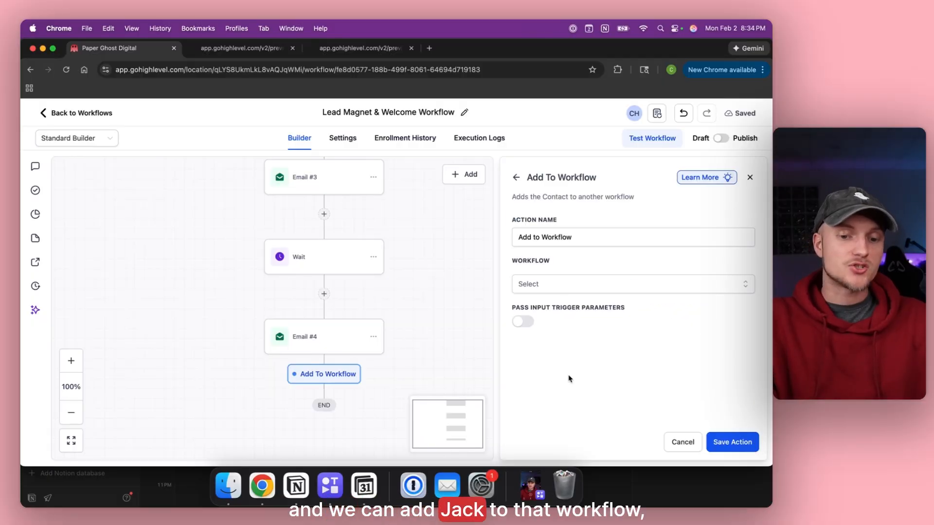
pyautogui.click(571, 280)
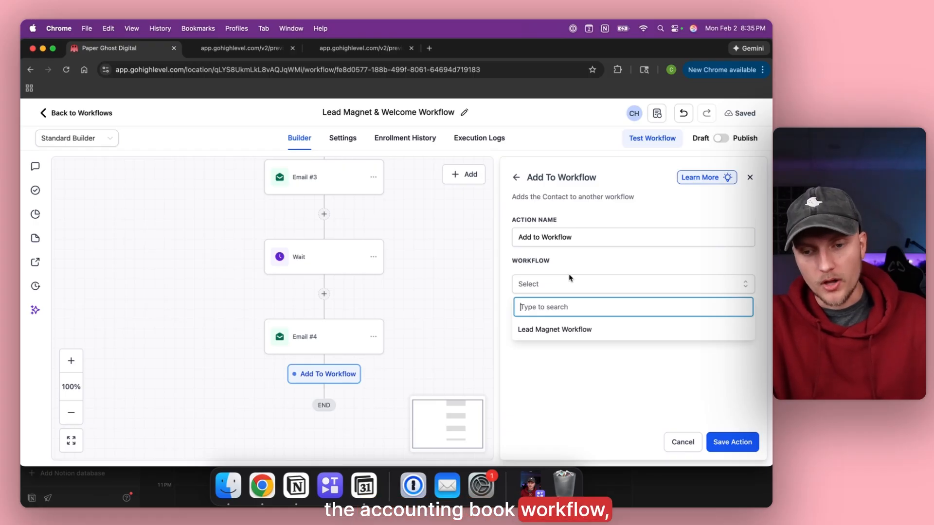
pyautogui.click(562, 335)
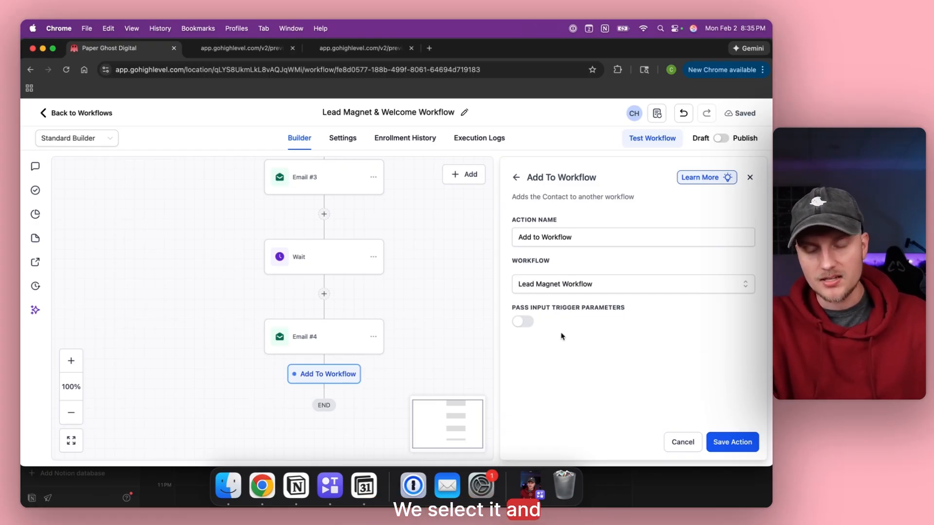
pyautogui.click(561, 288)
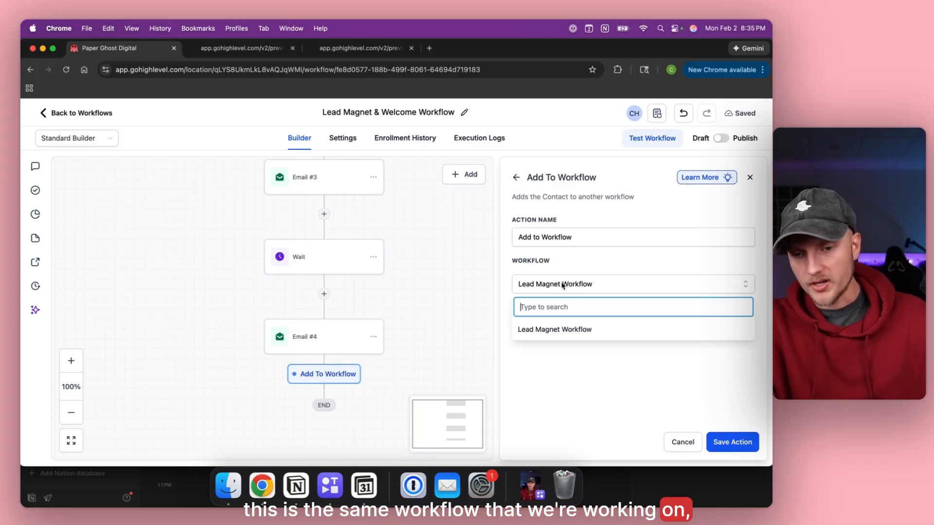
pyautogui.click(576, 330)
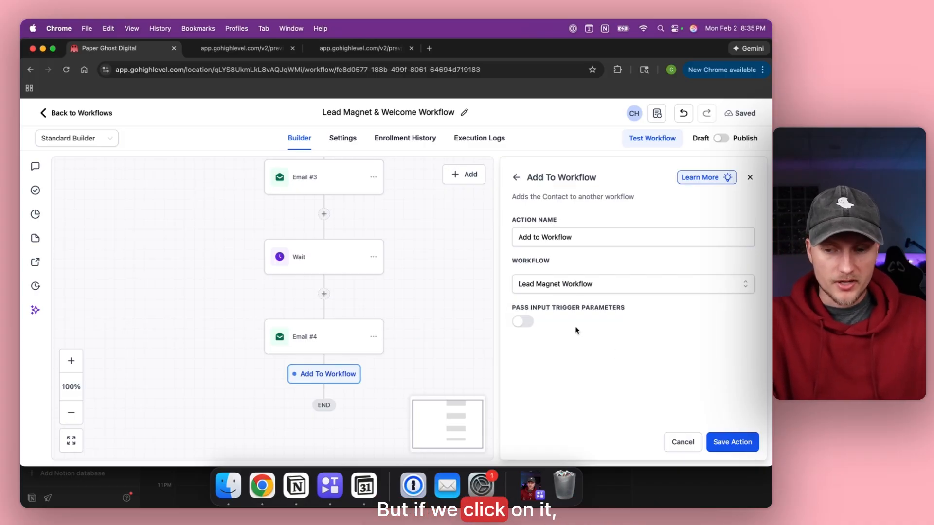
pyautogui.click(736, 442)
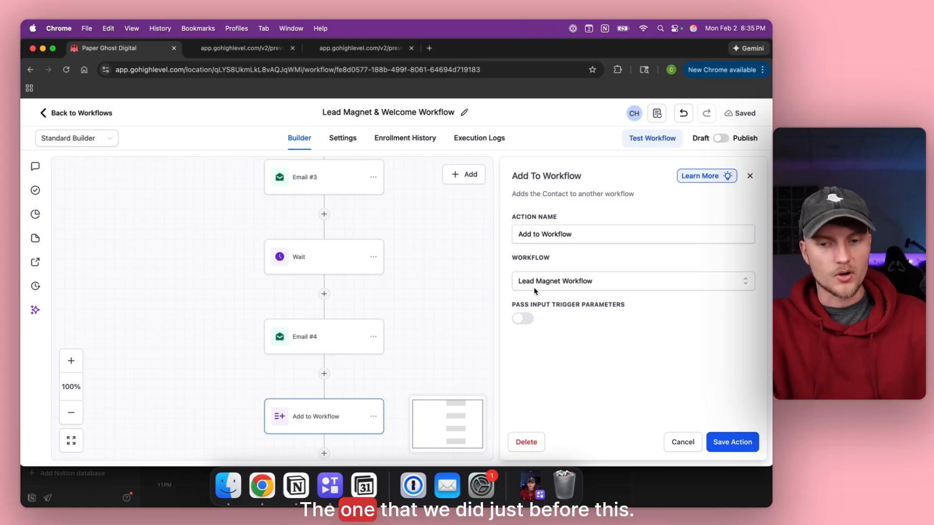
pyautogui.click(427, 257)
# Publish the Lead Magnet & Welcome Workflow and save it.
pyautogui.scroll(5, 428, 258)
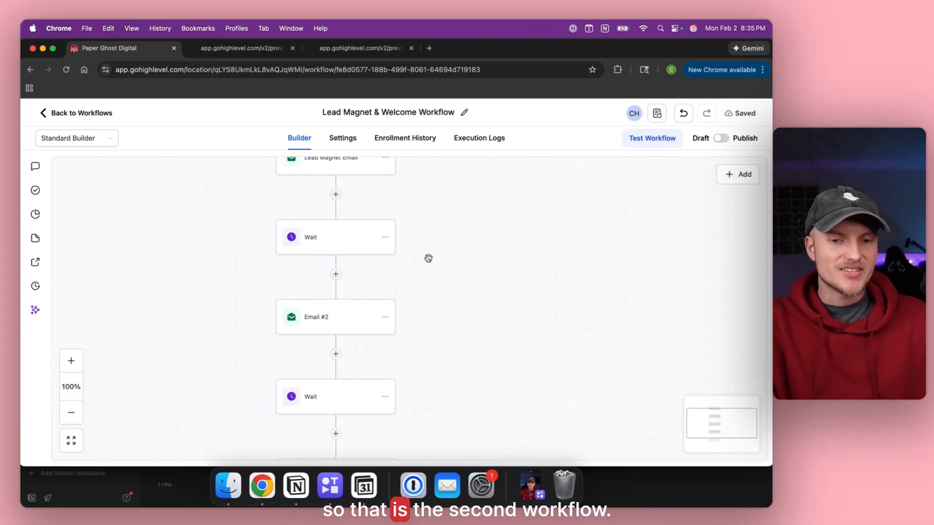
pyautogui.scroll(3, 432, 268)
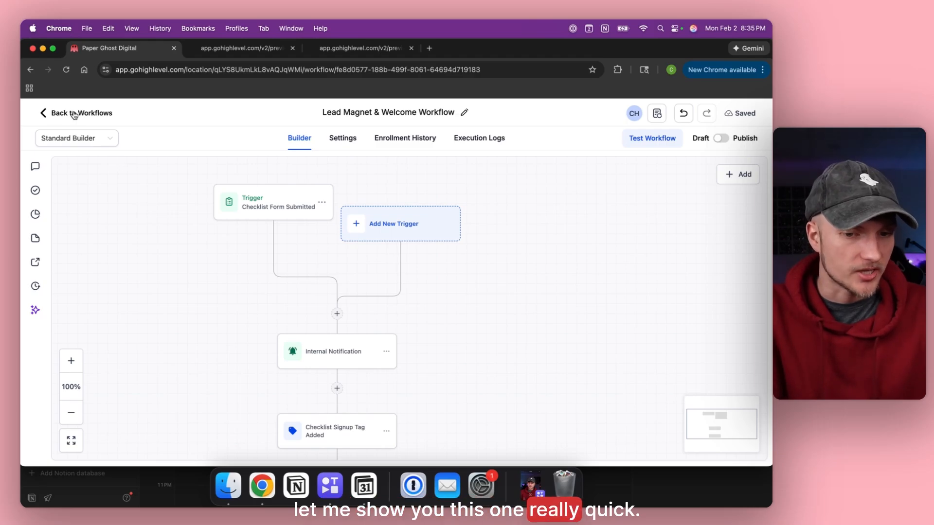
pyautogui.click(722, 140)
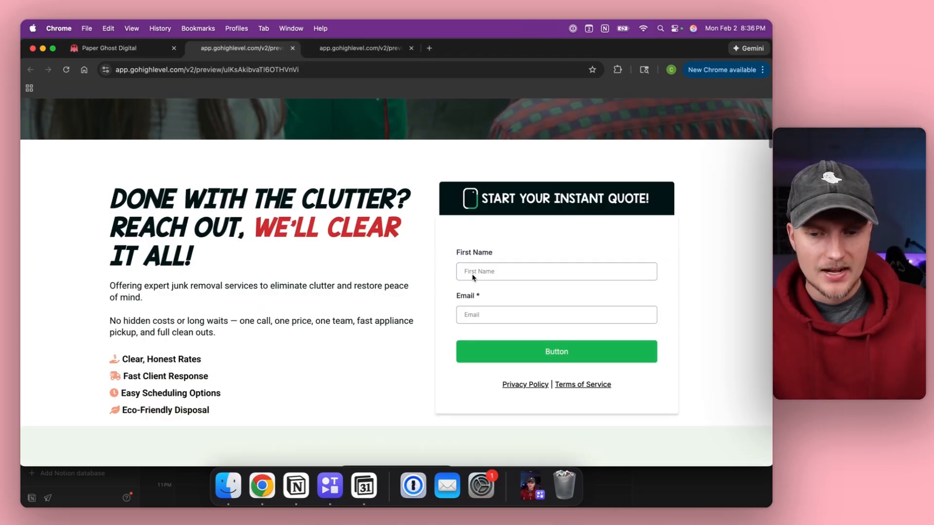
pyautogui.click(479, 268)
# Fill in a test first name and e-mail in the quote form preview and submit it.
pyautogui.write('Christian')
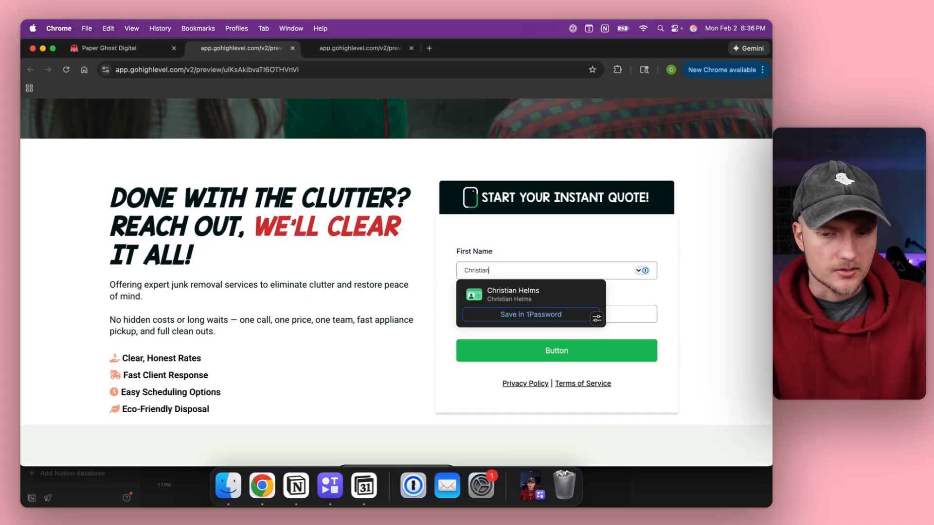
pyautogui.press('Tab')
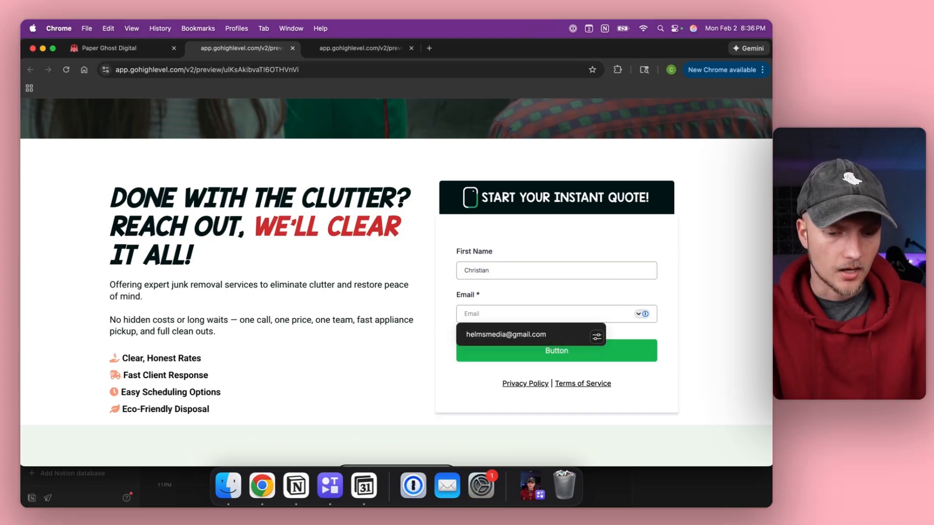
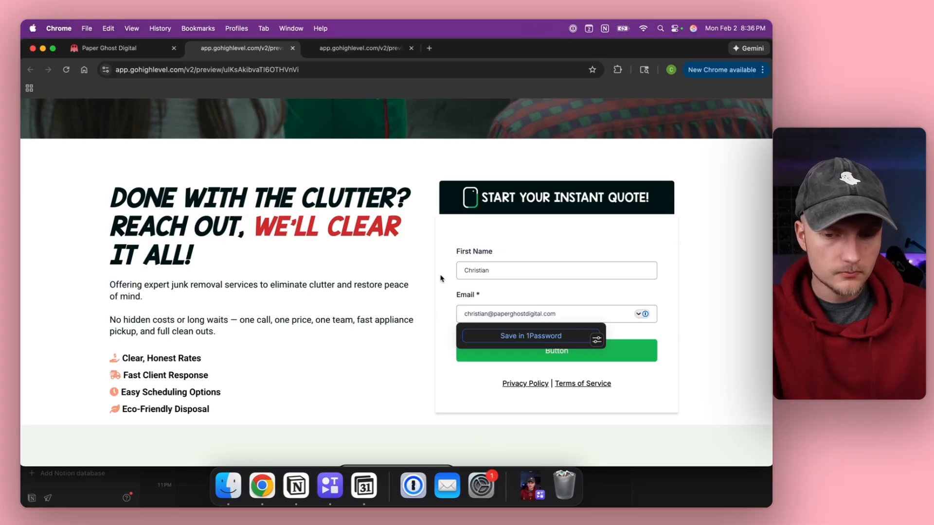
pyautogui.scroll(-1, 441, 278)
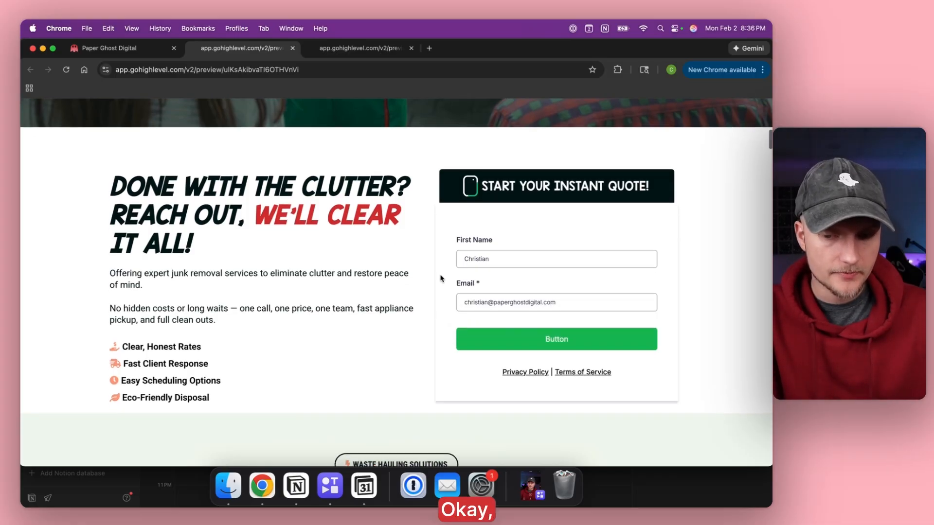
pyautogui.click(496, 331)
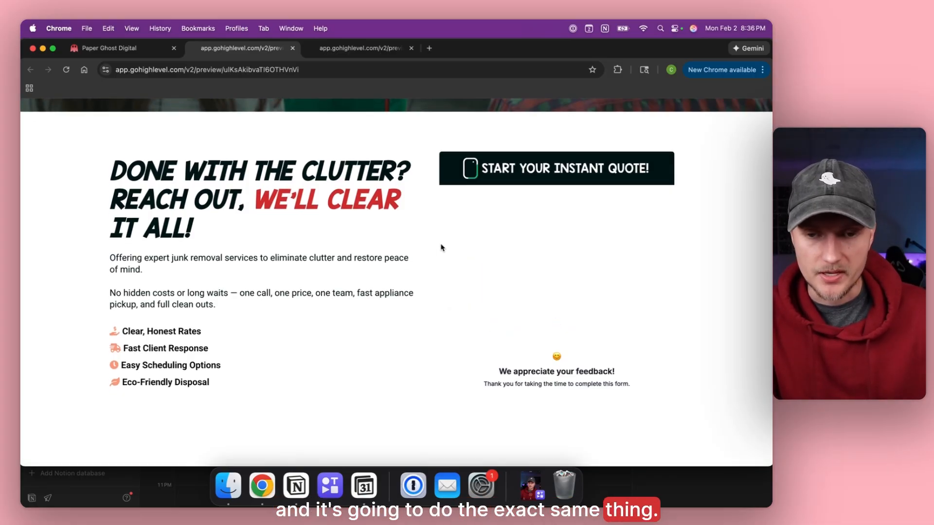
pyautogui.click(429, 50)
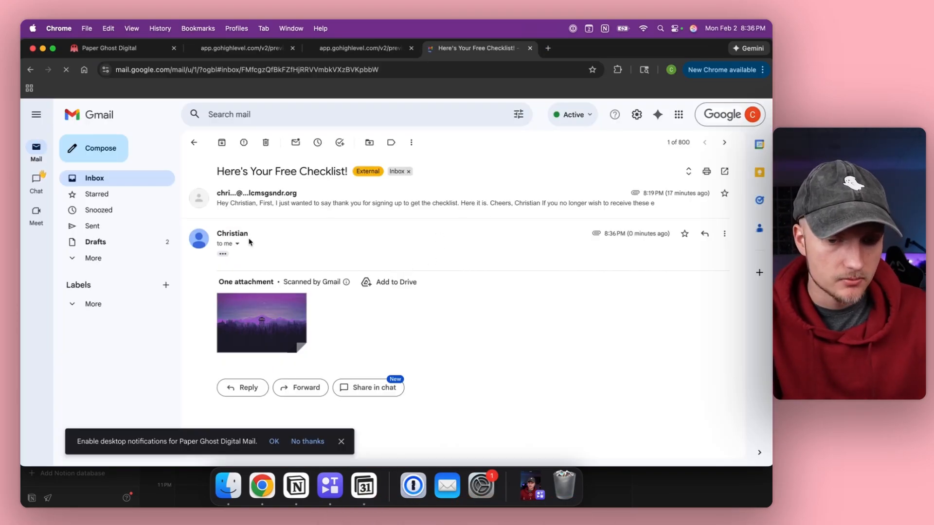
# Read the full 'Here's Your Free Checklist!' email, then open the signup notification in the other account.
pyautogui.click(223, 256)
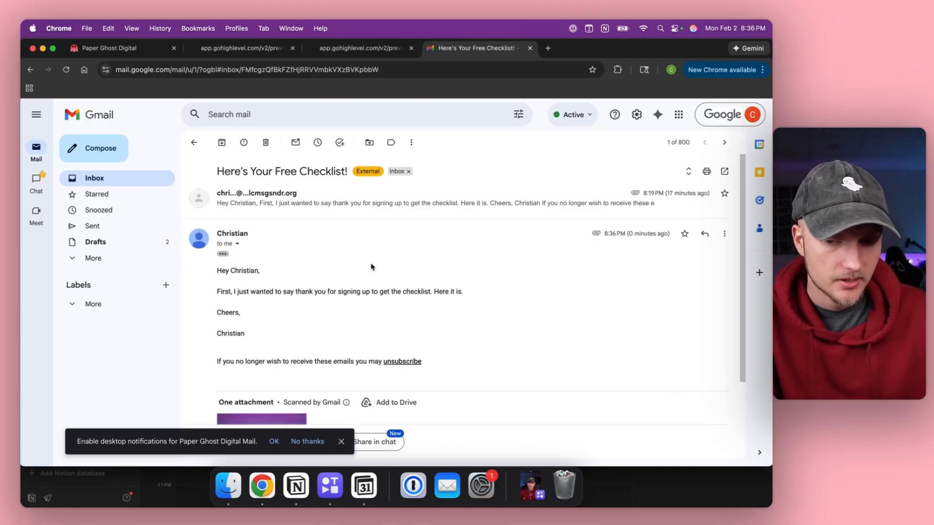
pyautogui.scroll(-2, 371, 267)
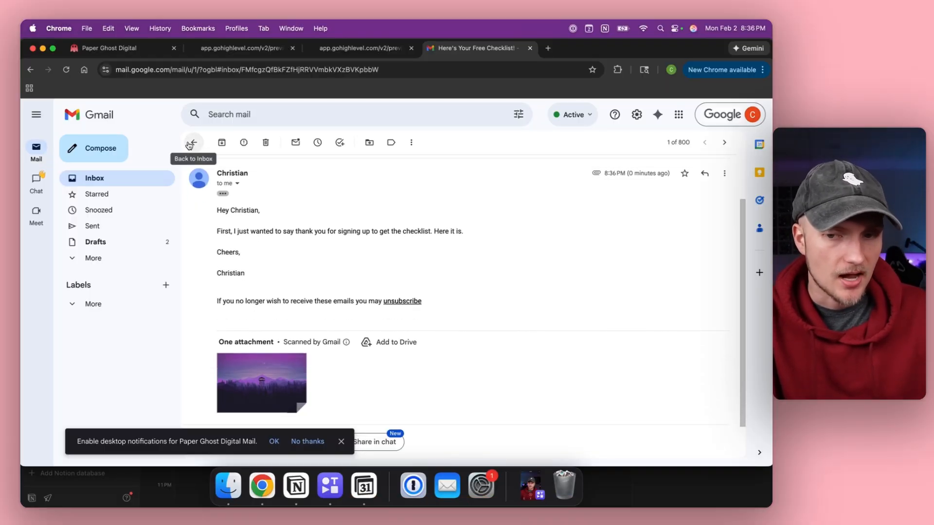
pyautogui.click(753, 115)
pyautogui.click(624, 327)
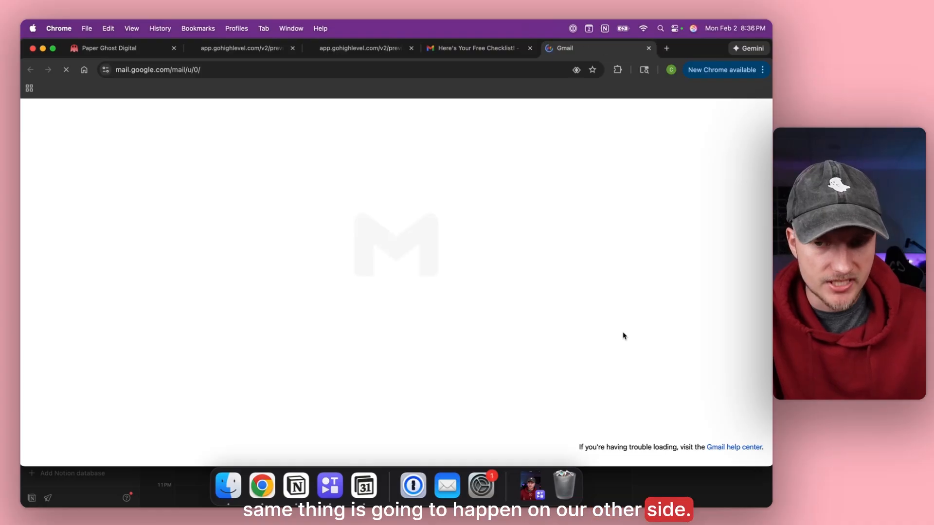
pyautogui.click(224, 193)
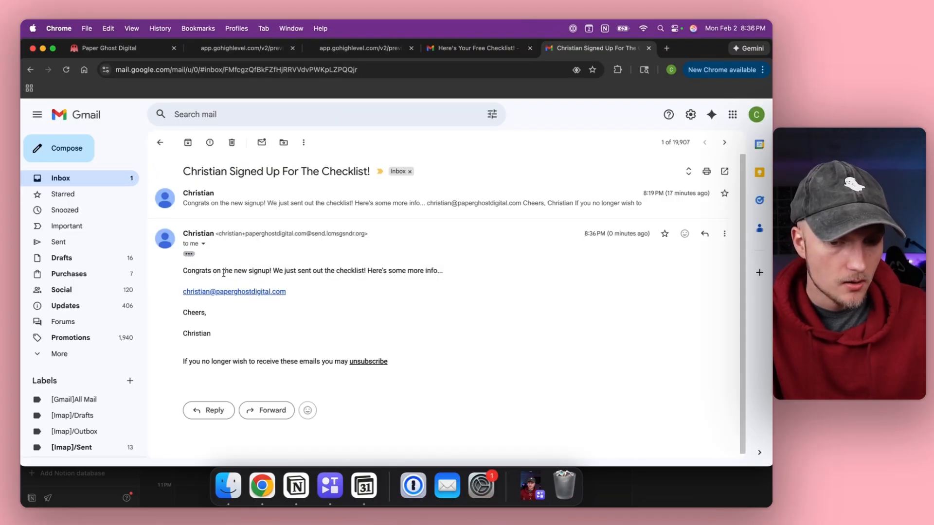
# Close both Gmail tabs and return to the Junk Haulers site pages.
pyautogui.click(648, 47)
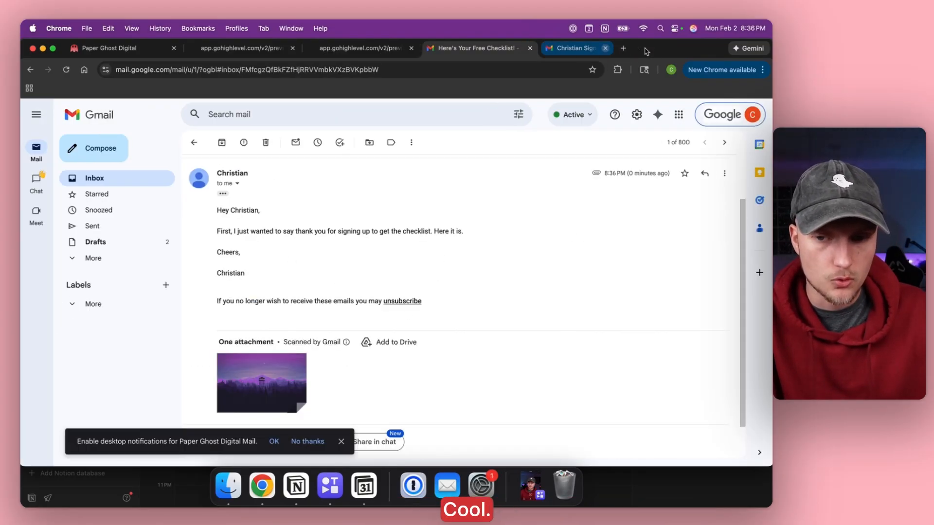
pyautogui.click(530, 48)
pyautogui.click(118, 48)
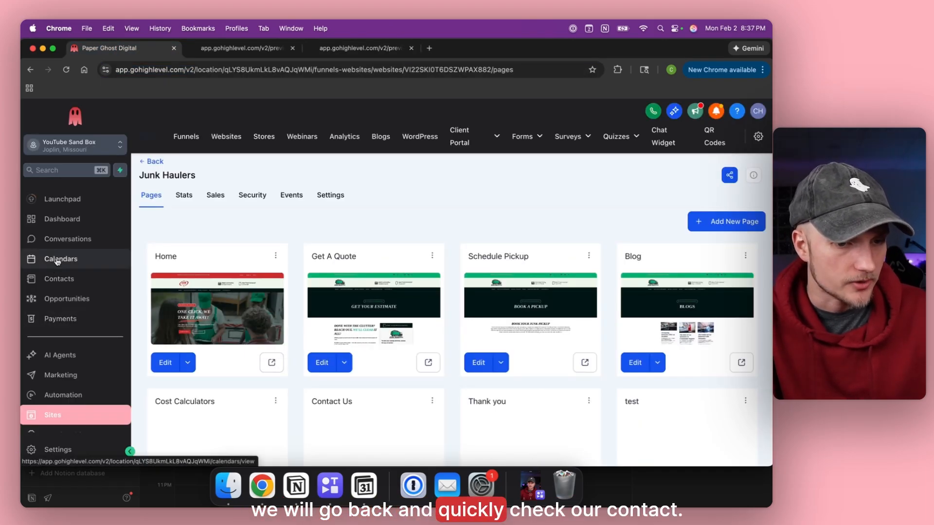
# Confirm the contact's checklist signup tag and single active enrollment, then open Lead Magnet & Welcome Workflow.
pyautogui.click(59, 280)
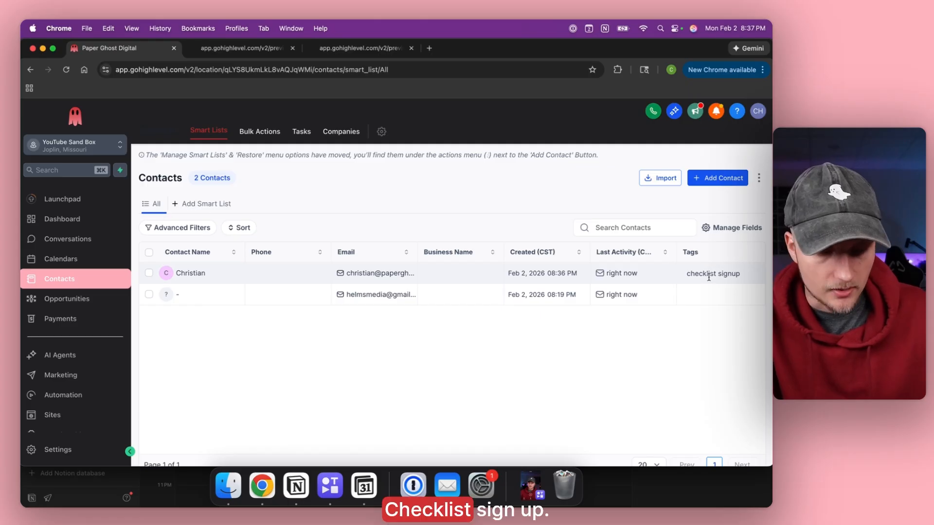
pyautogui.click(74, 397)
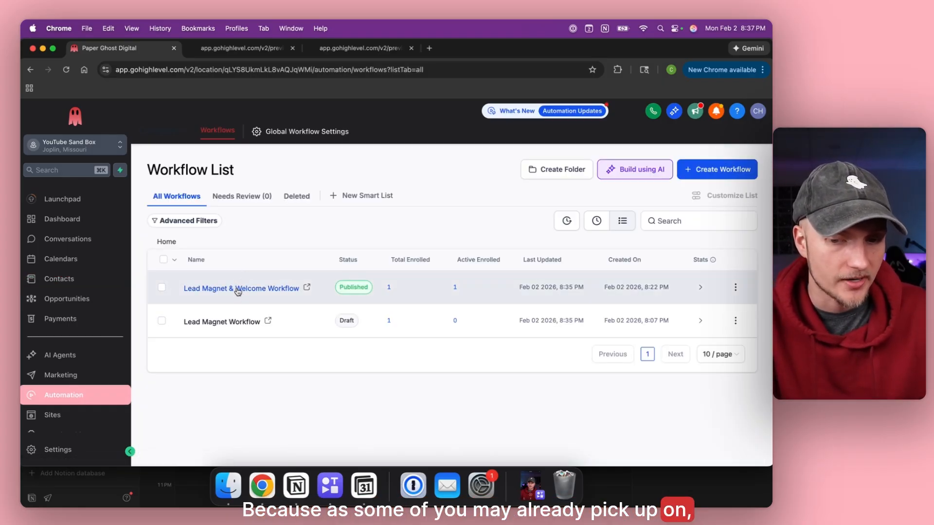
pyautogui.moveTo(452, 288); pyautogui.dragTo(464, 289)
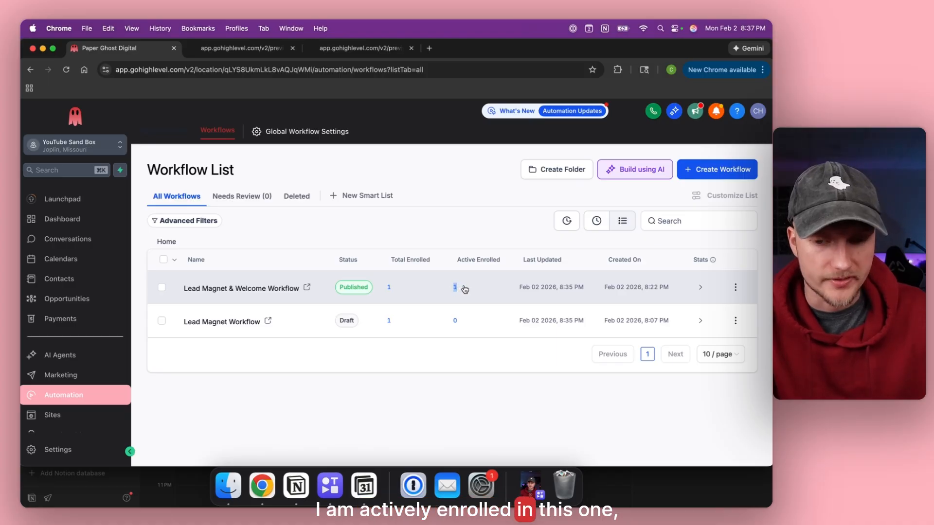
pyautogui.click(439, 236)
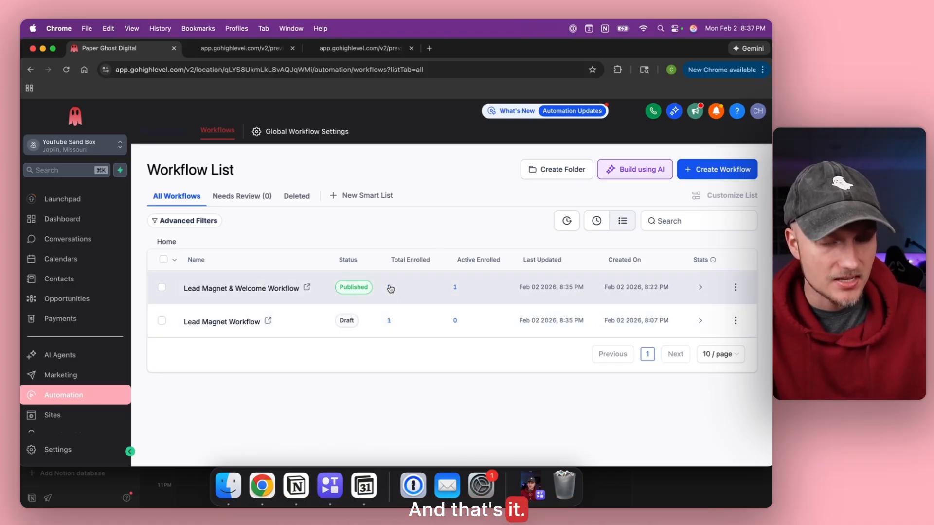
pyautogui.click(210, 290)
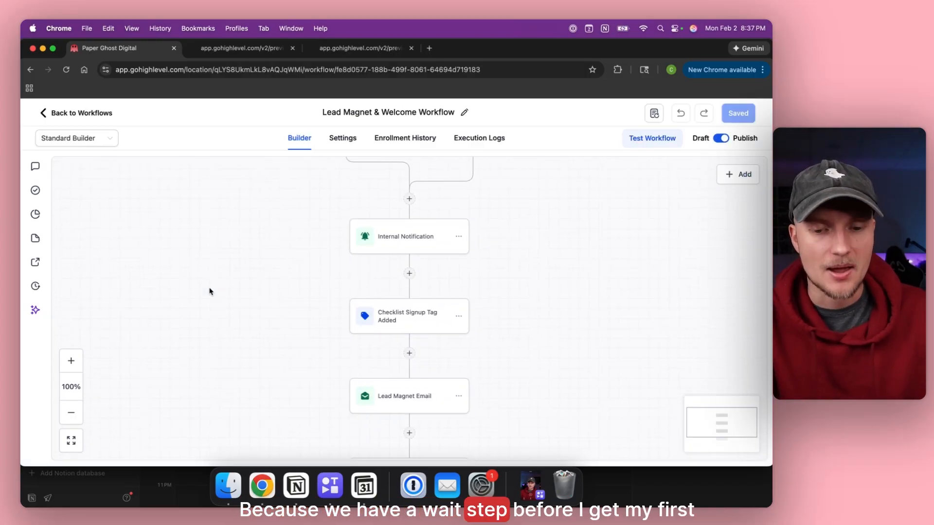
pyautogui.scroll(2, 209, 291)
pyautogui.scroll(-5, 210, 292)
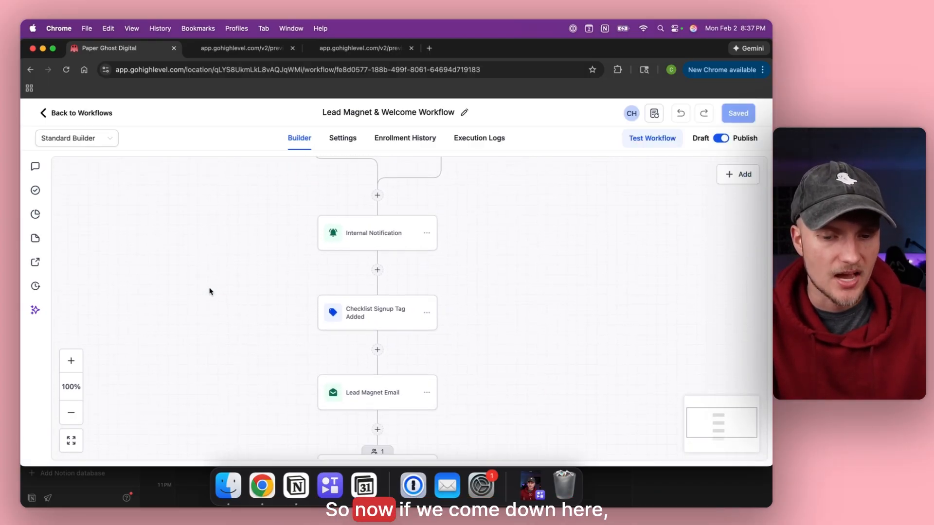
pyautogui.scroll(-3, 209, 292)
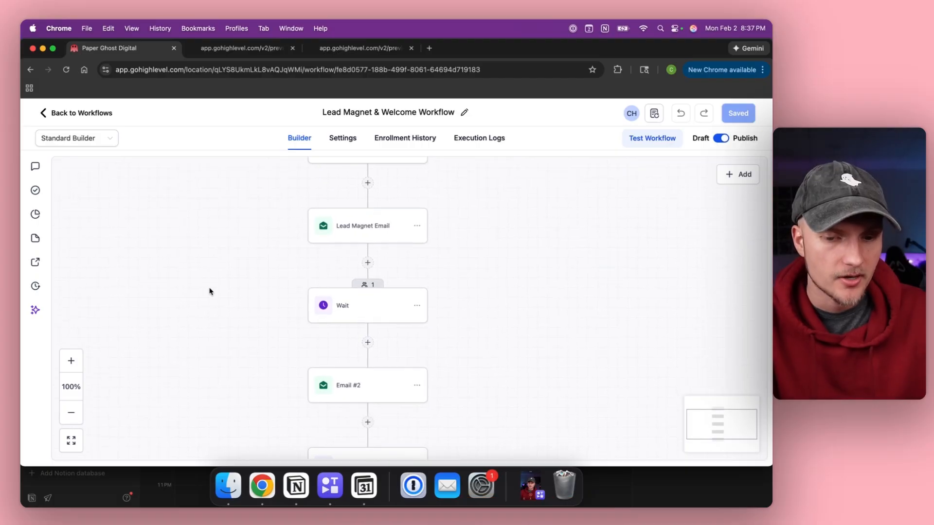
pyautogui.click(372, 287)
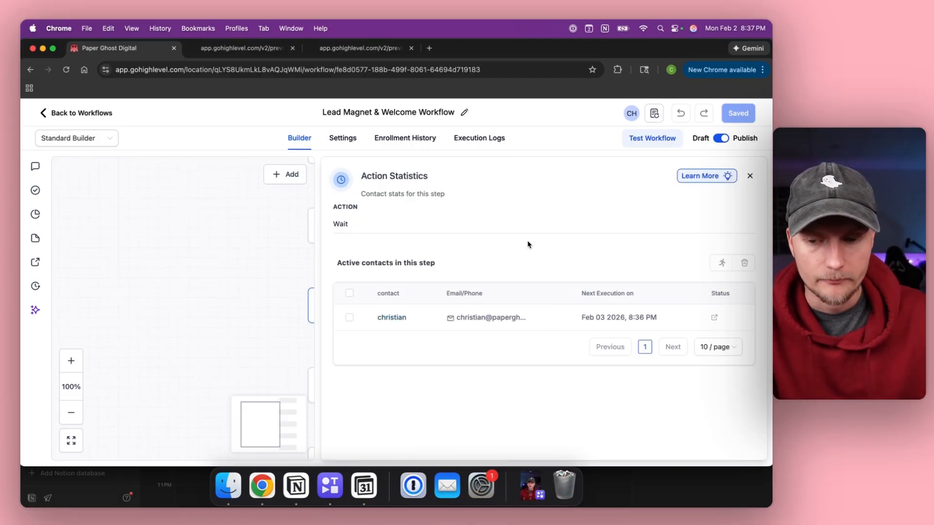
pyautogui.click(750, 175)
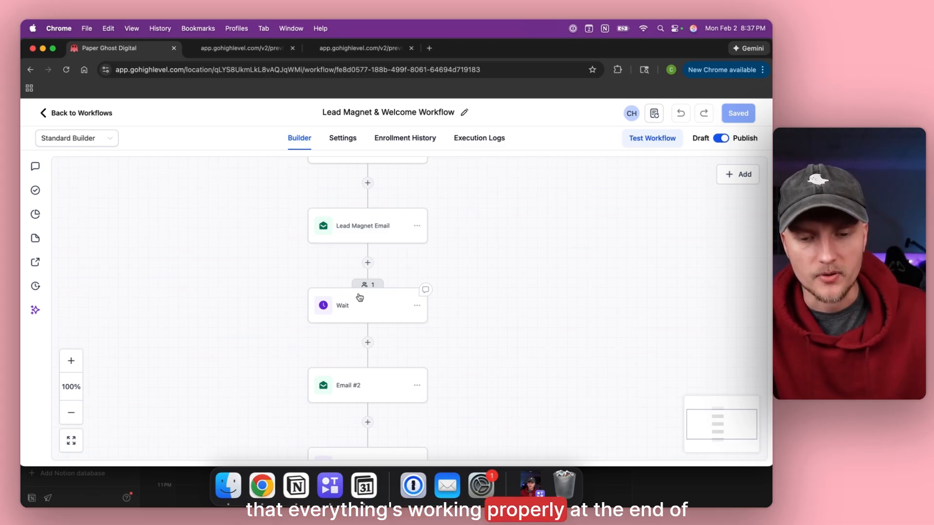
pyautogui.scroll(-1, 360, 297)
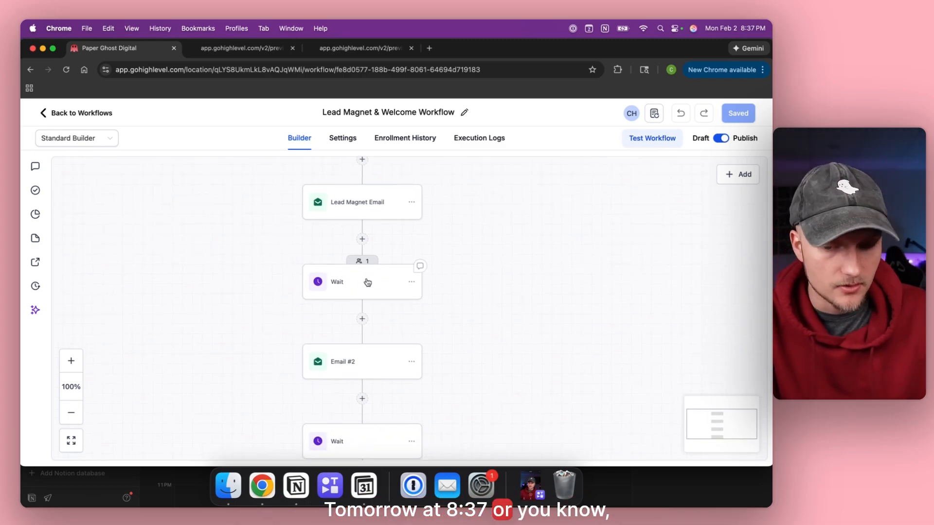
pyautogui.scroll(-2, 361, 298)
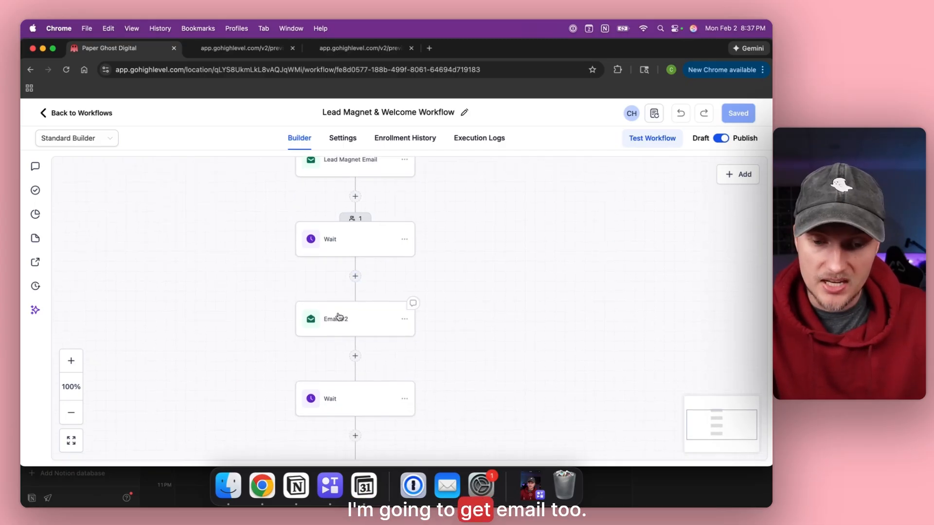
pyautogui.scroll(-4, 339, 317)
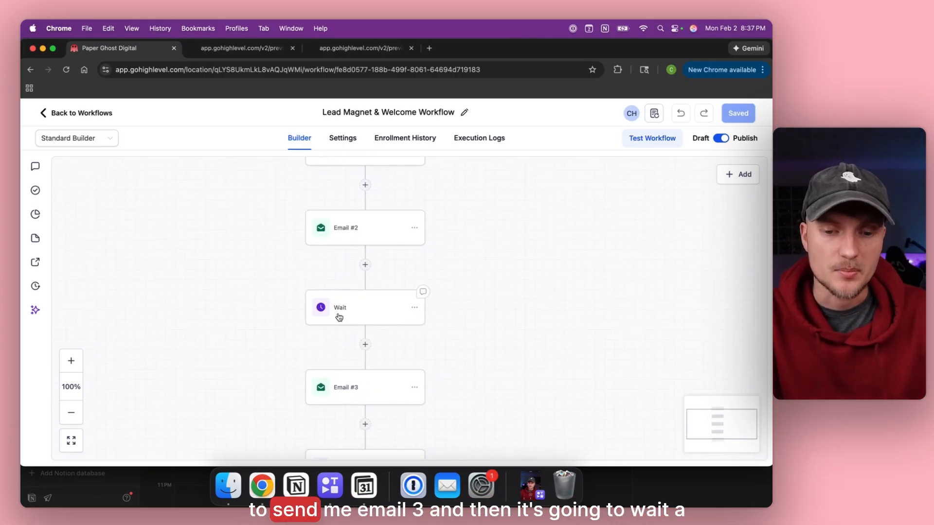
pyautogui.scroll(-10, 363, 317)
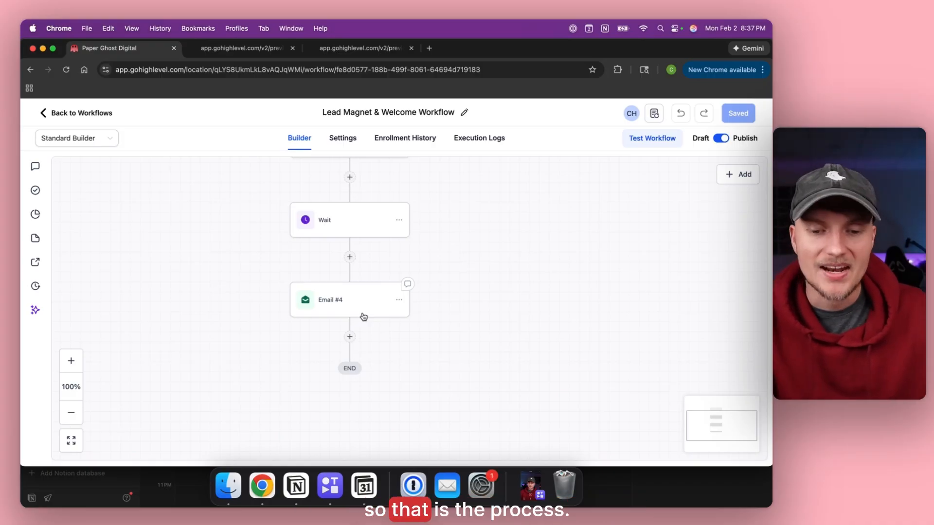
pyautogui.scroll(20, 209, 250)
pyautogui.scroll(5, 209, 250)
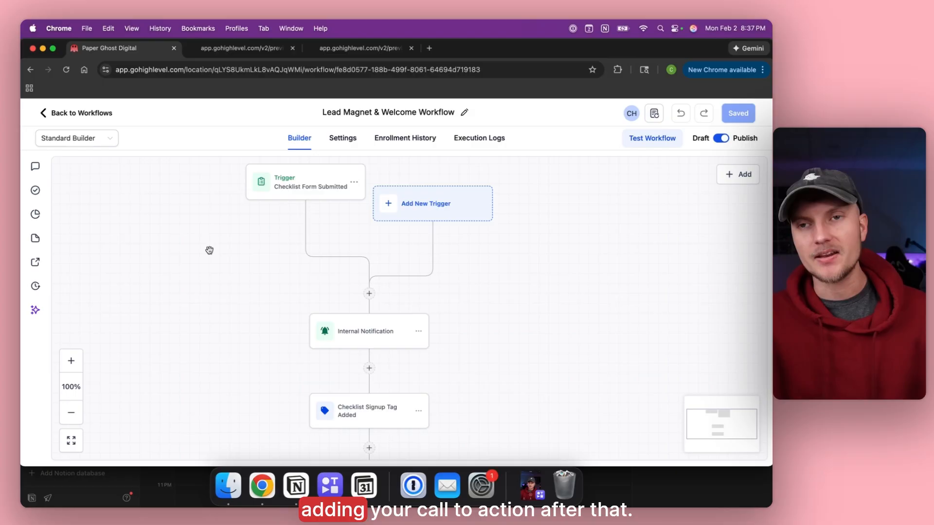
pyautogui.scroll(-10, 209, 250)
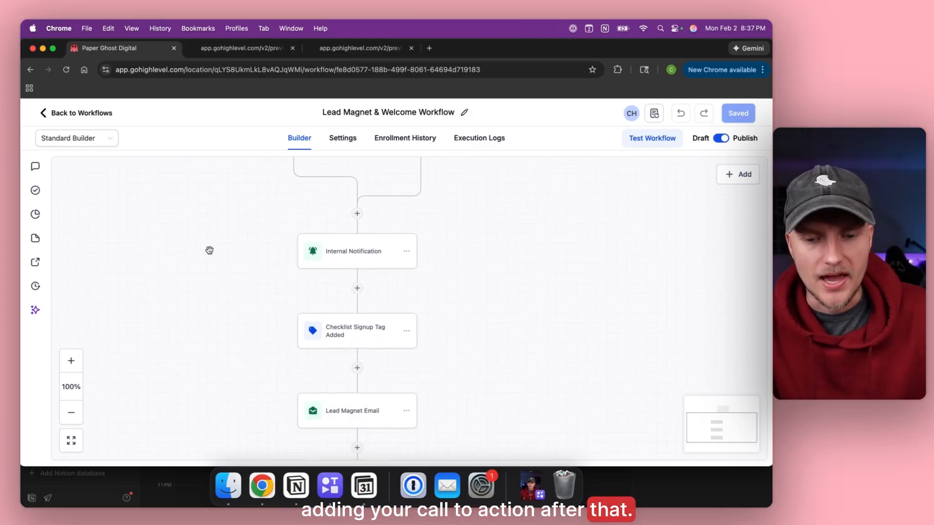
pyautogui.scroll(-4, 209, 250)
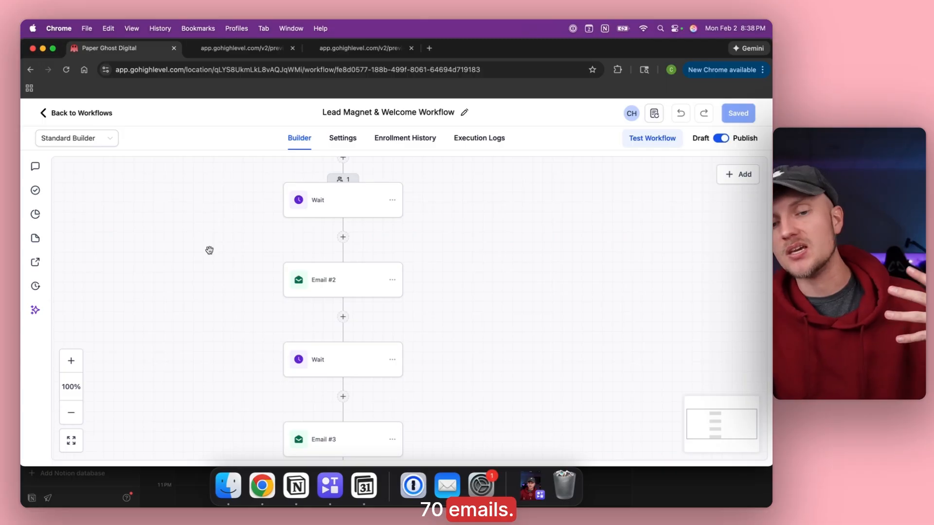
pyautogui.scroll(-5, 210, 250)
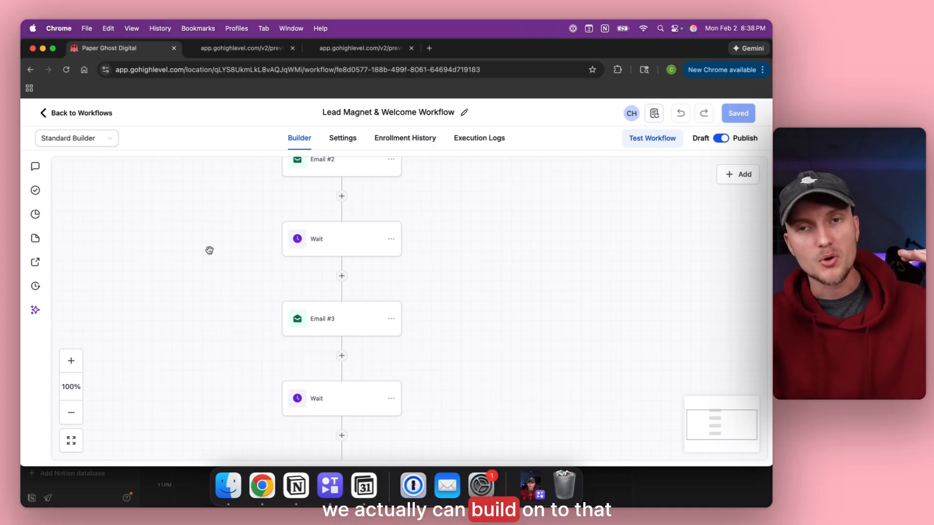
pyautogui.scroll(1, 209, 250)
pyautogui.scroll(5, 209, 250)
pyautogui.scroll(-2, 209, 250)
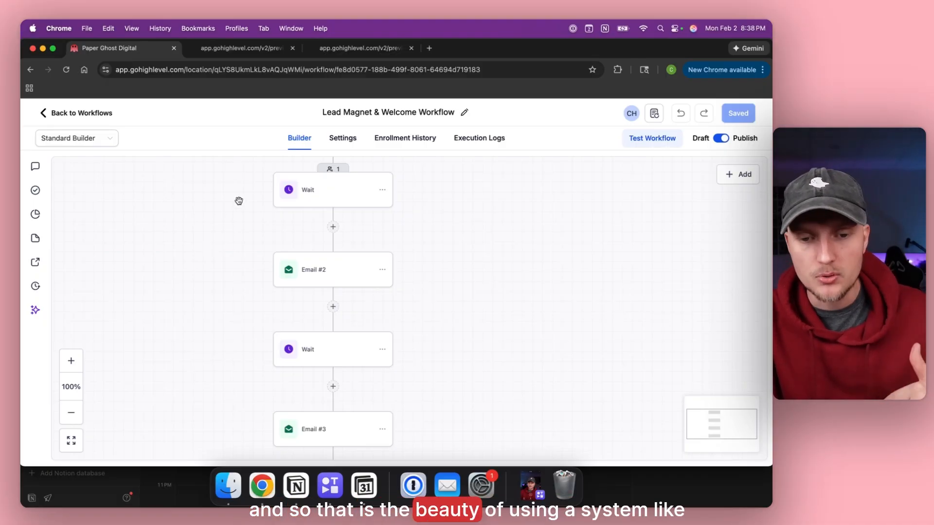
pyautogui.scroll(-10, 239, 201)
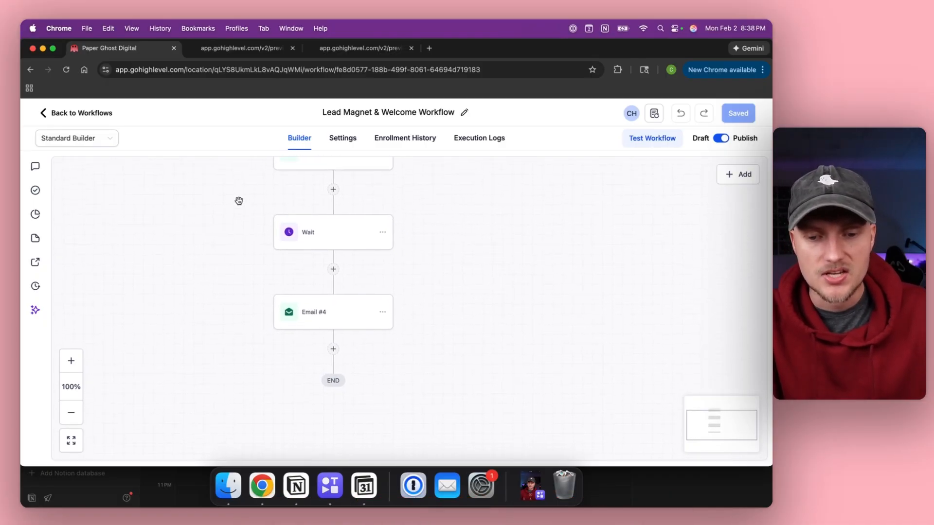
pyautogui.scroll(2, 239, 201)
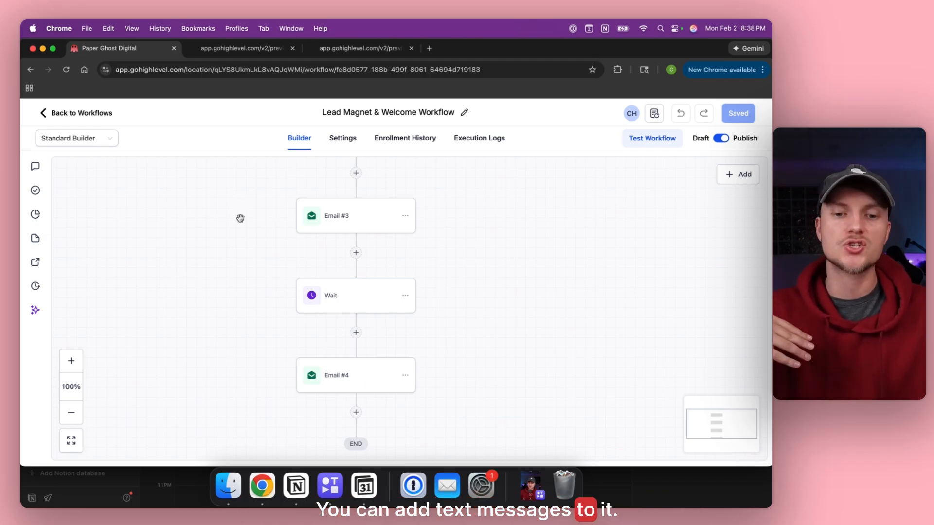
pyautogui.scroll(3, 240, 219)
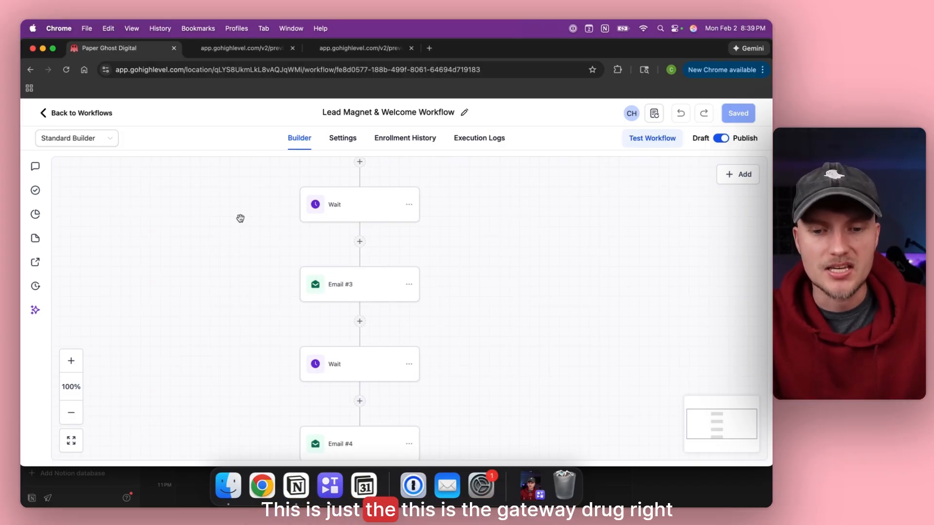
pyautogui.scroll(3, 240, 219)
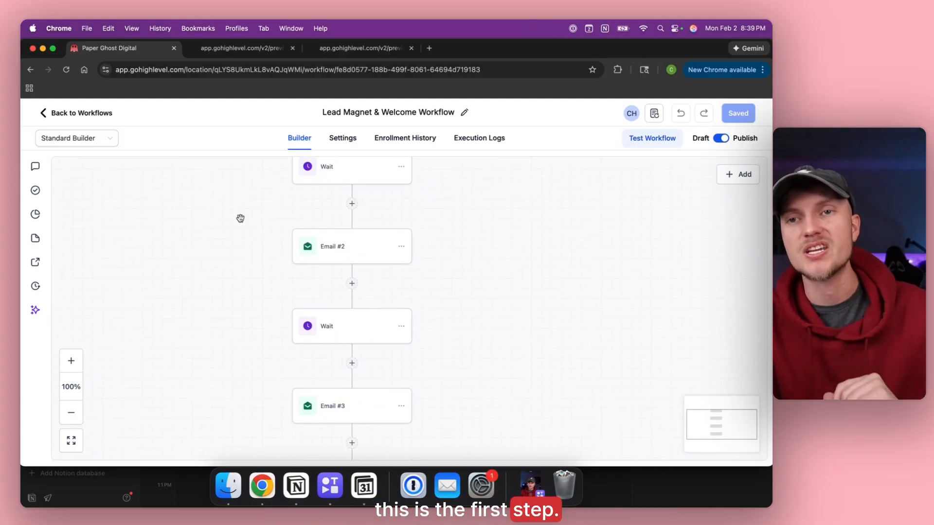
pyautogui.scroll(3, 240, 219)
pyautogui.scroll(3, 241, 219)
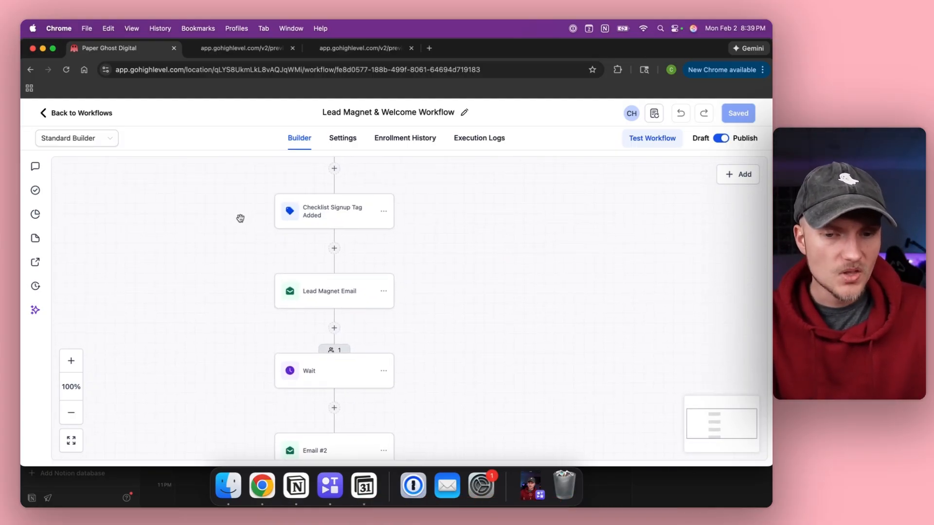
pyautogui.scroll(6, 241, 218)
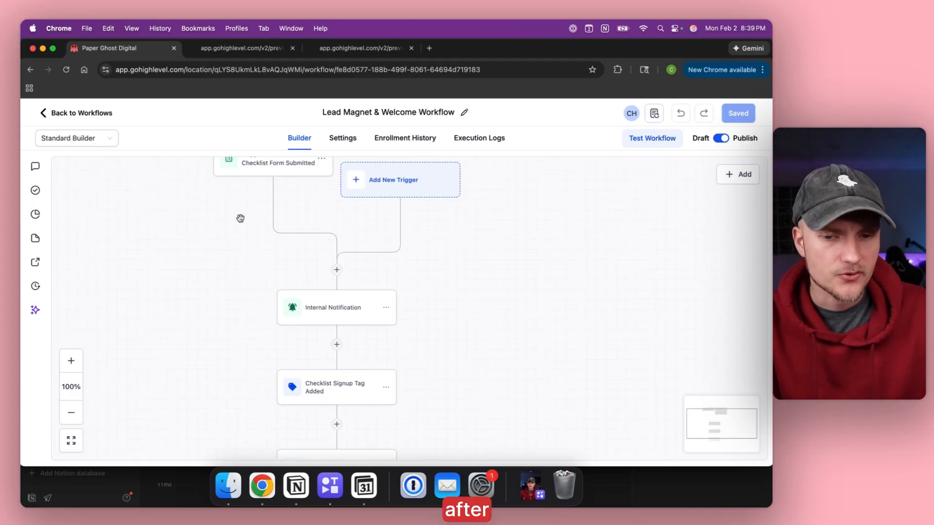
pyautogui.scroll(-8, 241, 218)
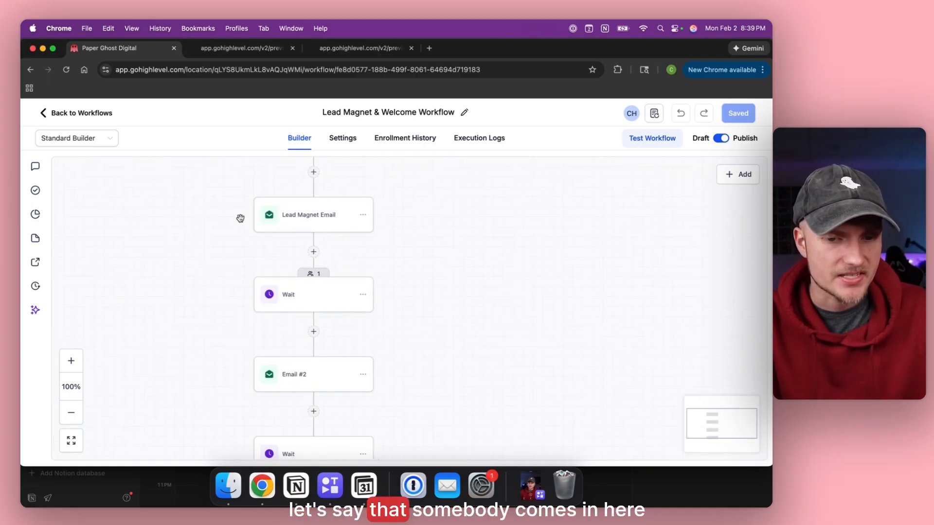
pyautogui.scroll(-2, 250, 277)
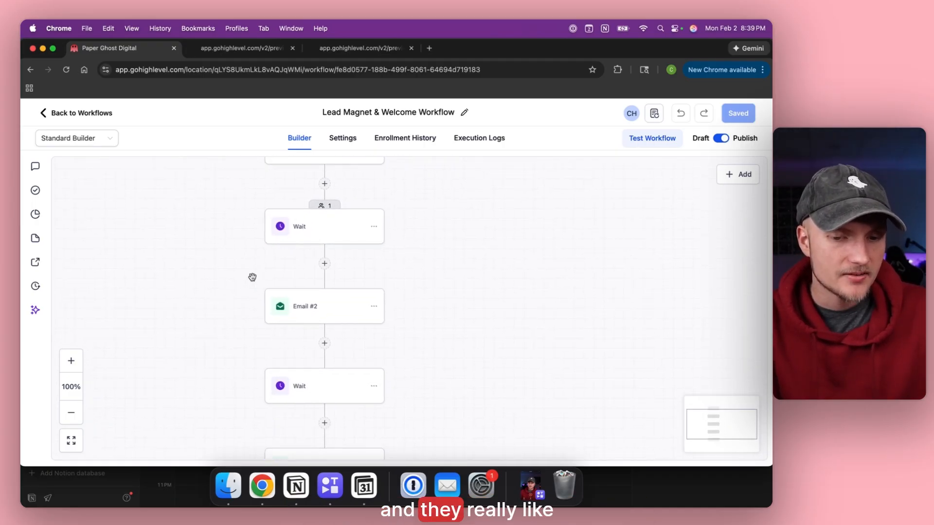
# Review Email #2's 'I'd Love To Get To Know You...' message inviting a tax-savings call.
pyautogui.click(304, 306)
pyautogui.scroll(-10, 597, 310)
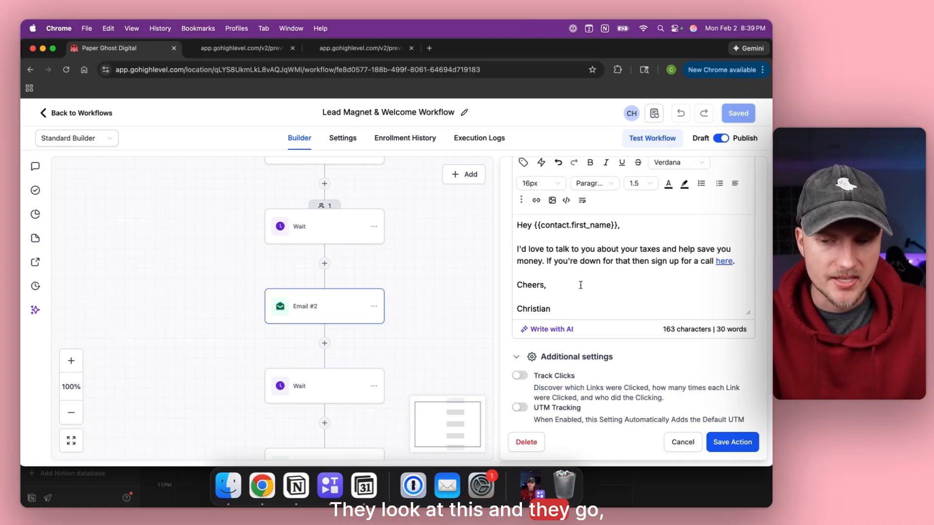
pyautogui.click(580, 285)
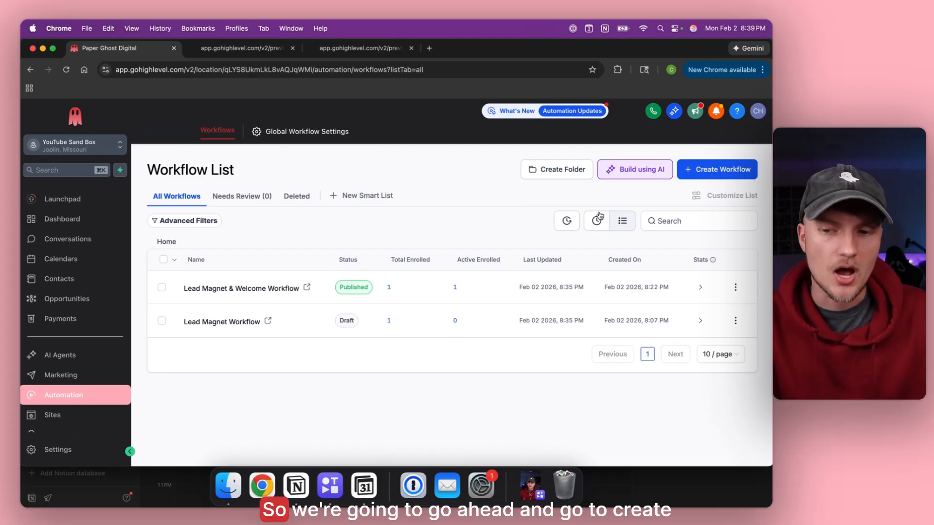
# Create a workflow from the Recipe - Appointment Confirmation + Reminder template.
pyautogui.click(719, 170)
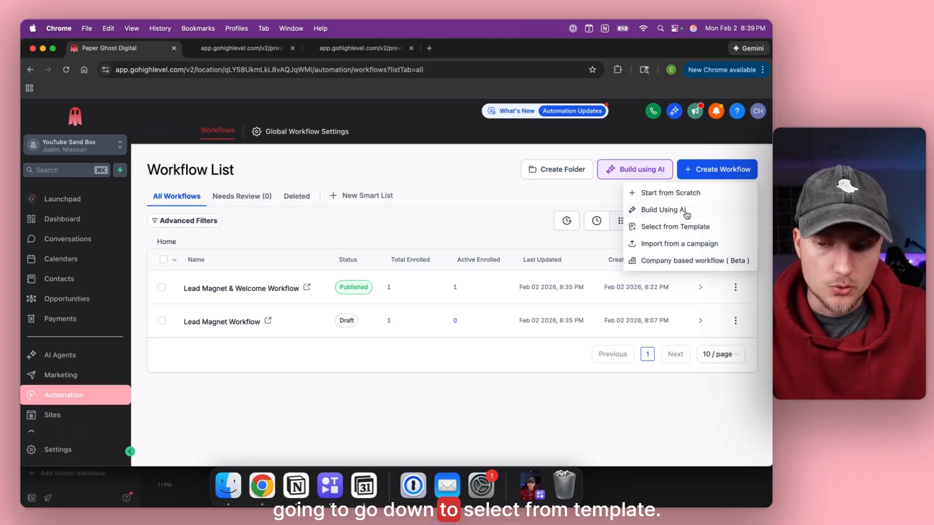
pyautogui.click(719, 227)
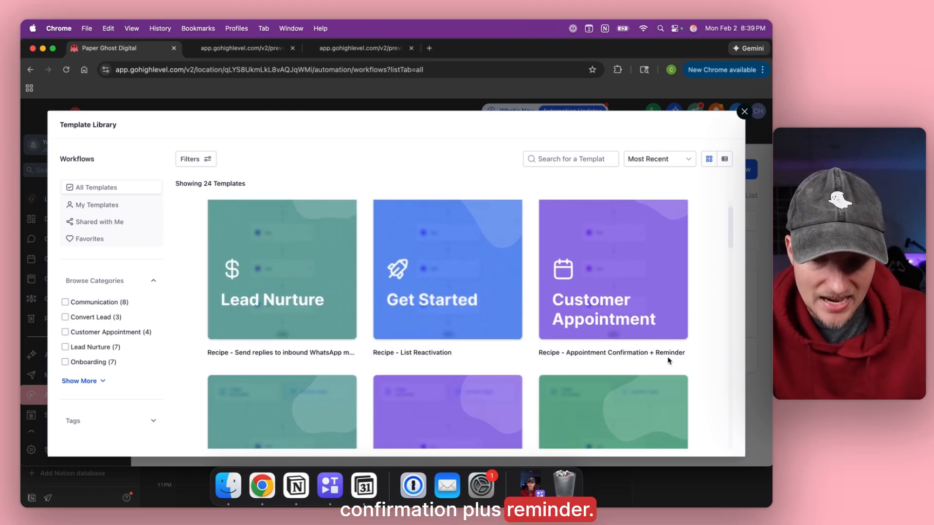
pyautogui.moveTo(670, 360)
pyautogui.click(613, 297)
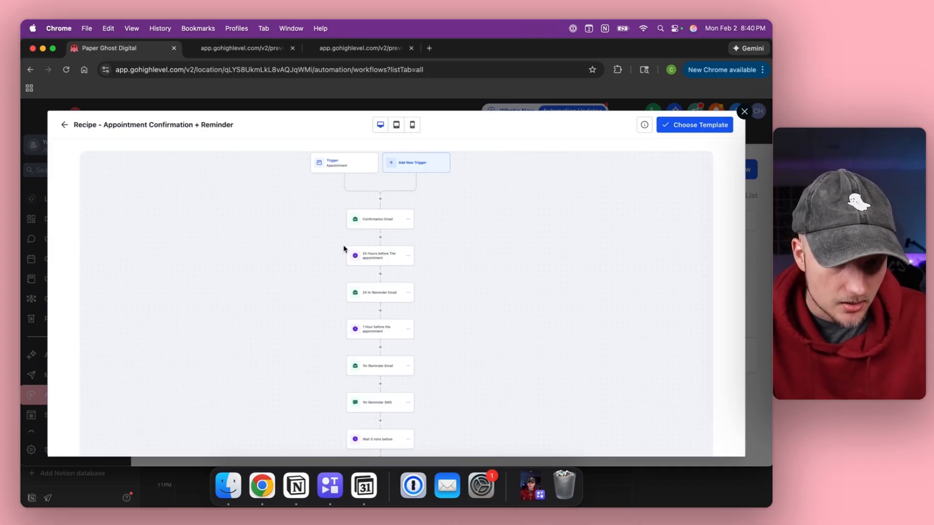
pyautogui.click(675, 125)
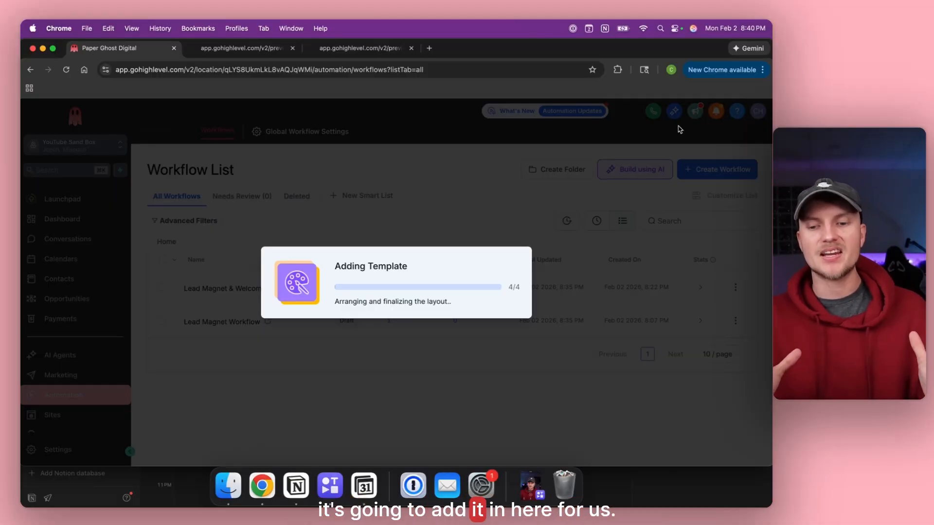
# Add an In calendar filter for Accounting Calendar to the appointment trigger and save it.
pyautogui.scroll(-9, 285, 250)
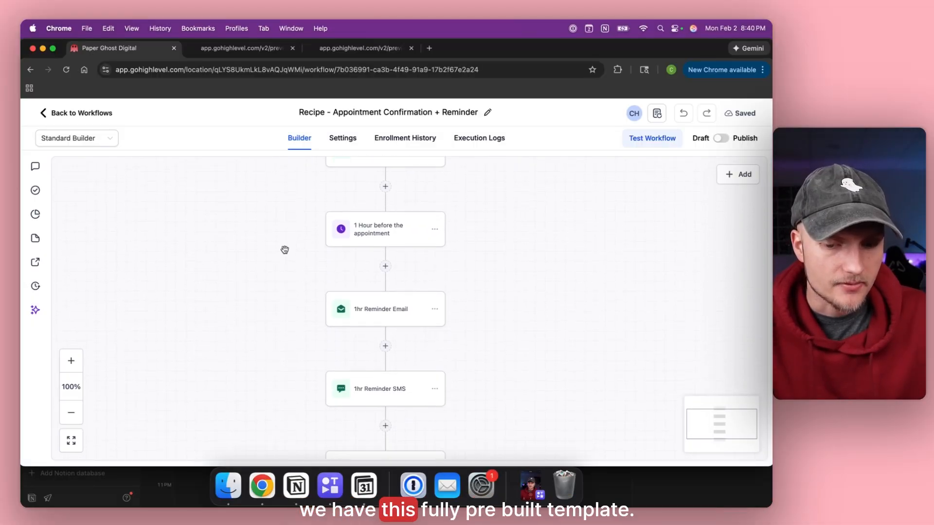
pyautogui.scroll(3, 284, 250)
pyautogui.scroll(8, 284, 250)
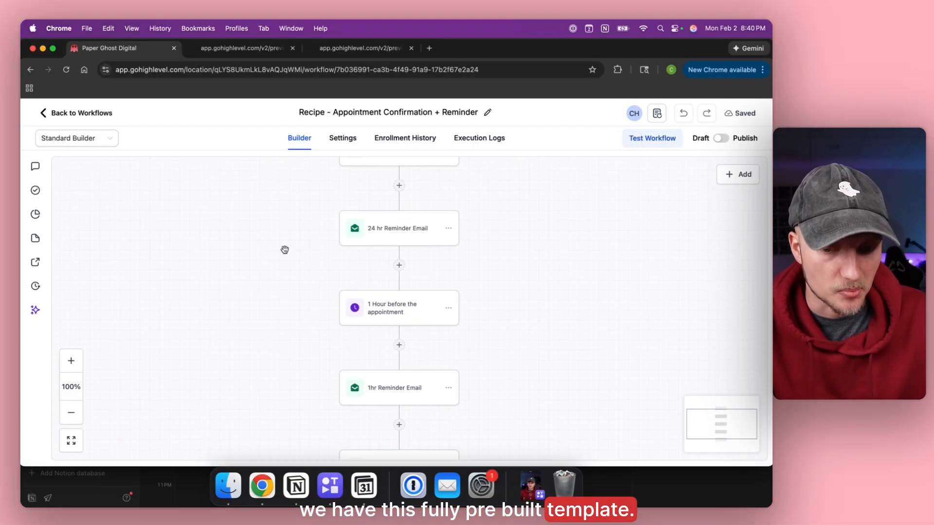
pyautogui.scroll(-1, 285, 250)
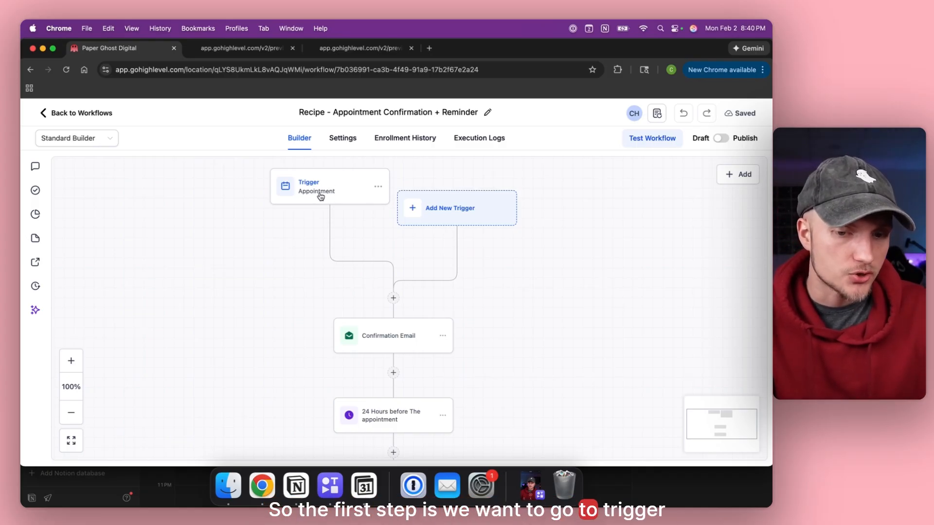
pyautogui.click(350, 191)
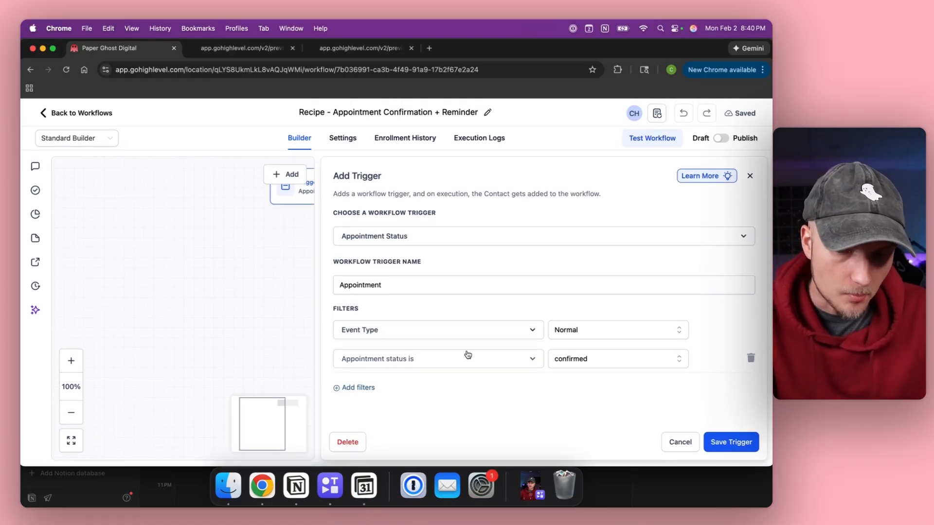
pyautogui.click(354, 387)
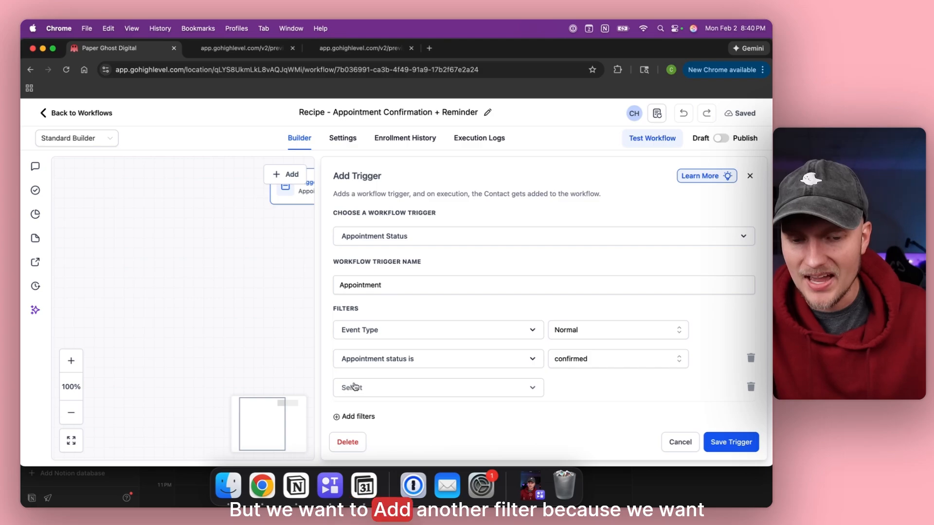
pyautogui.scroll(-1, 385, 348)
pyautogui.click(389, 376)
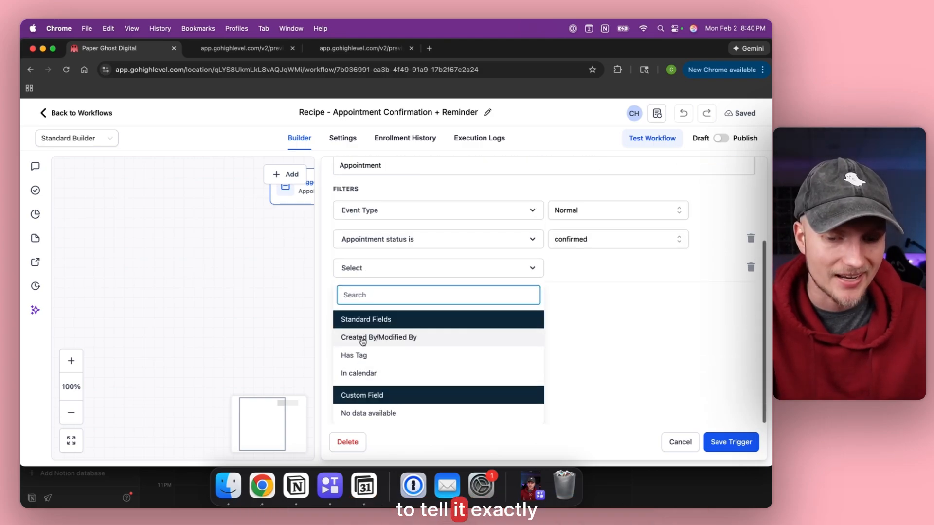
pyautogui.click(370, 384)
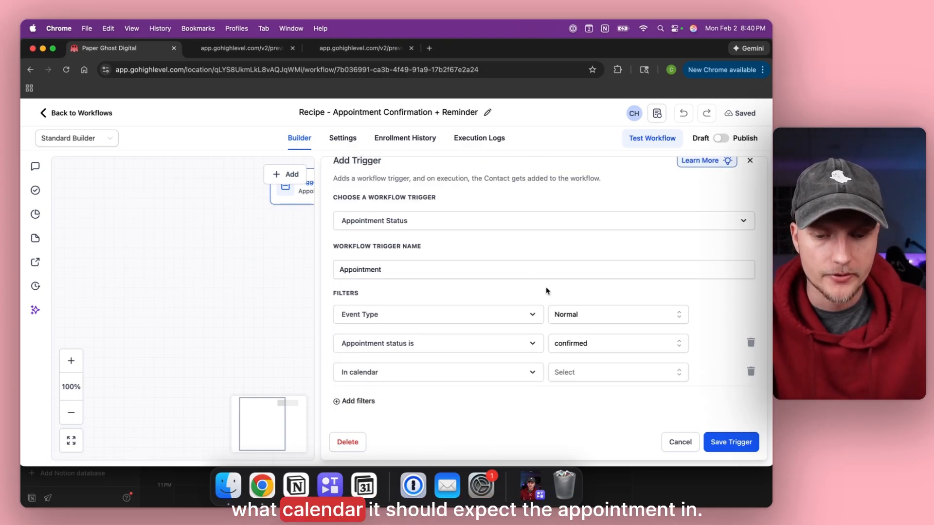
pyautogui.click(579, 373)
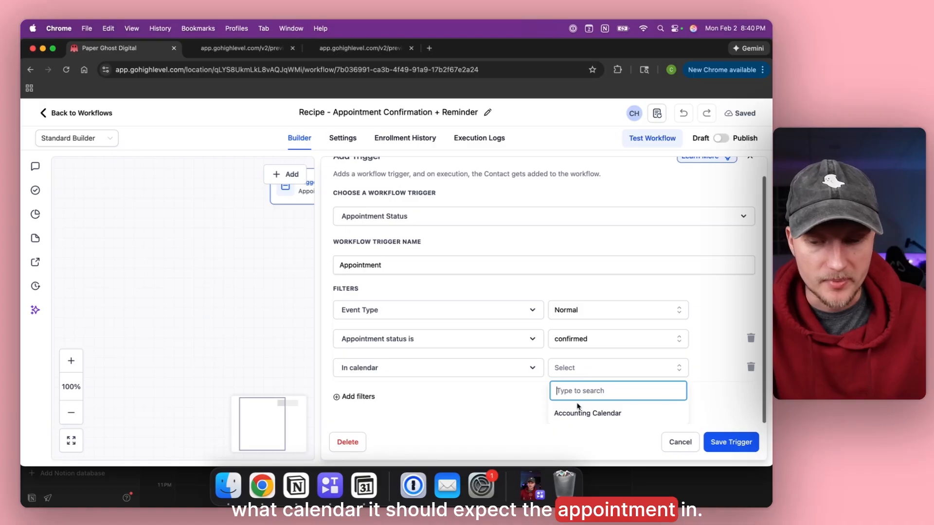
pyautogui.click(643, 414)
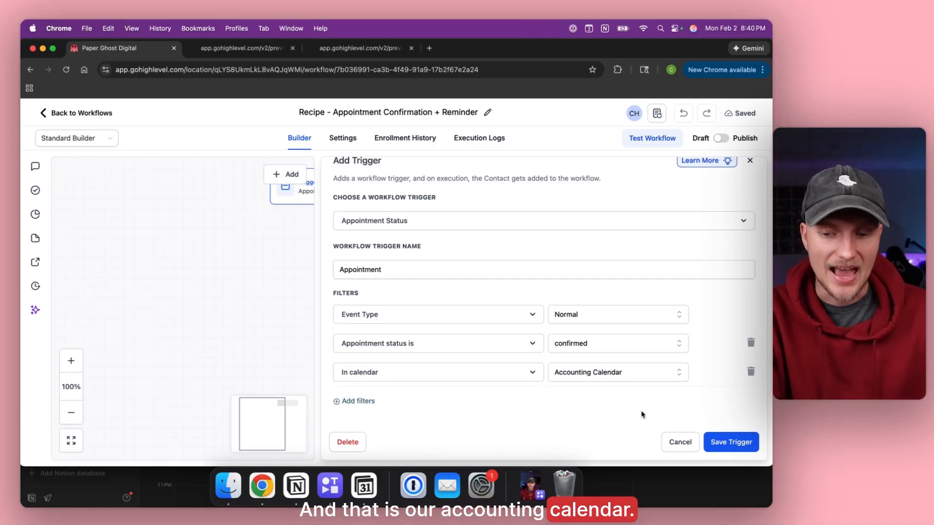
pyautogui.click(737, 451)
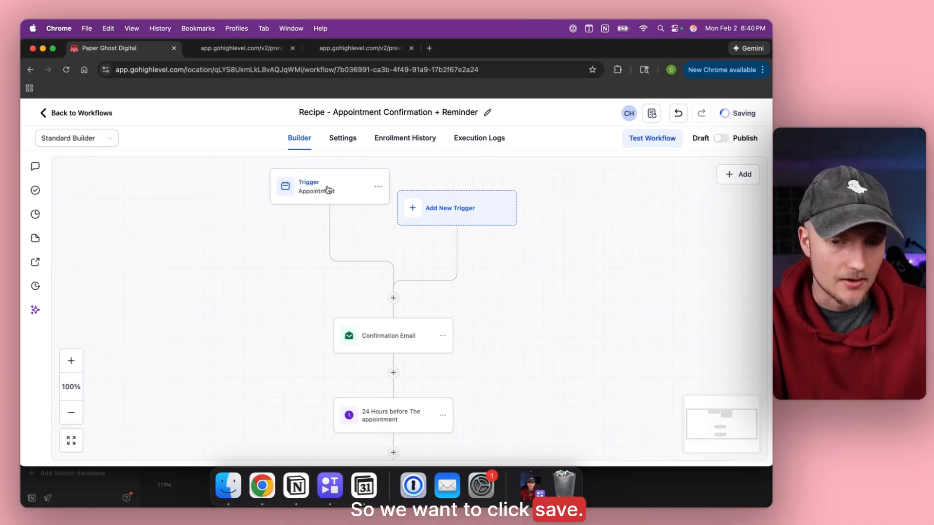
# Rename the trigger to 'Accounting Appointment'.
pyautogui.click(327, 189)
pyautogui.click(343, 285)
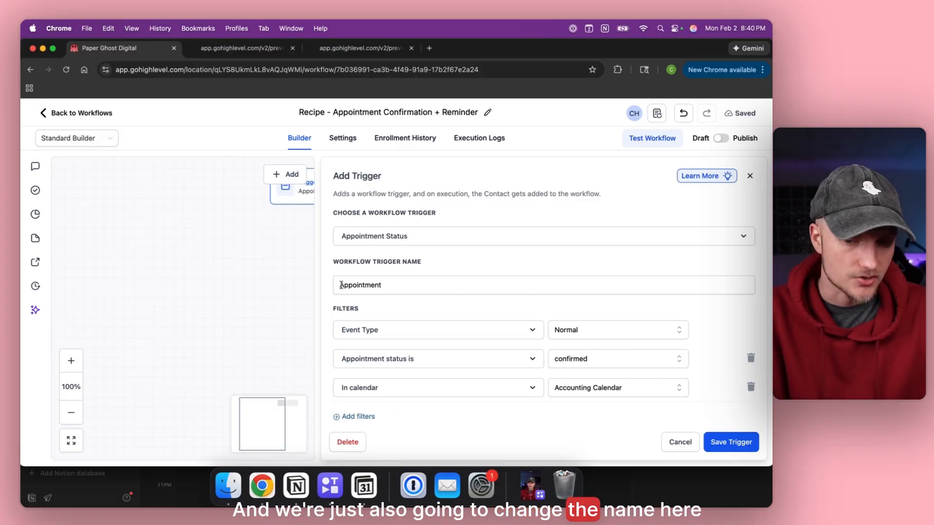
pyautogui.write('Accounting')
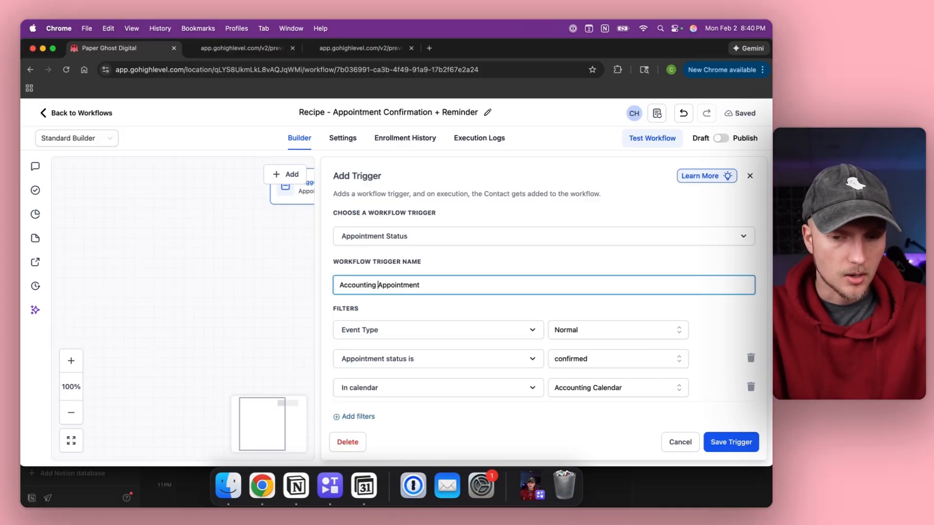
# Save the renamed Accounting Appointment trigger.
pyautogui.click(732, 443)
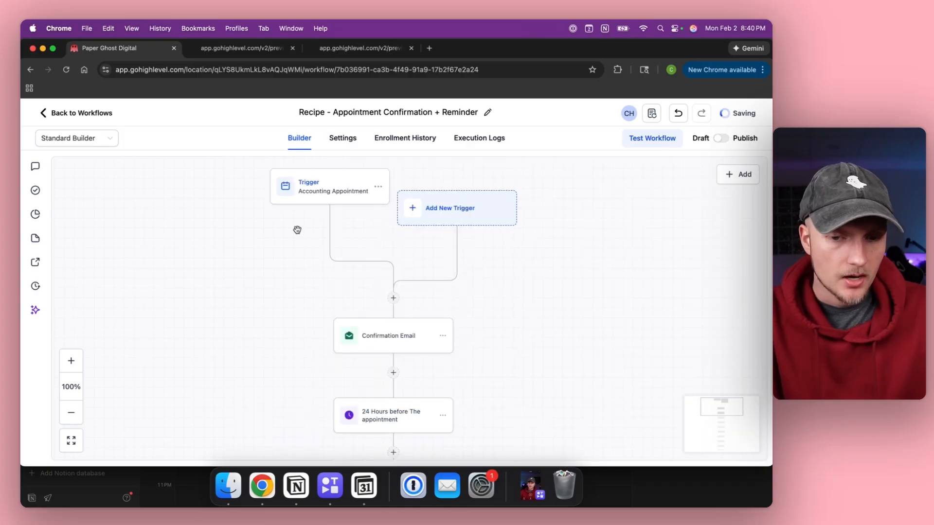
pyautogui.scroll(-1, 311, 249)
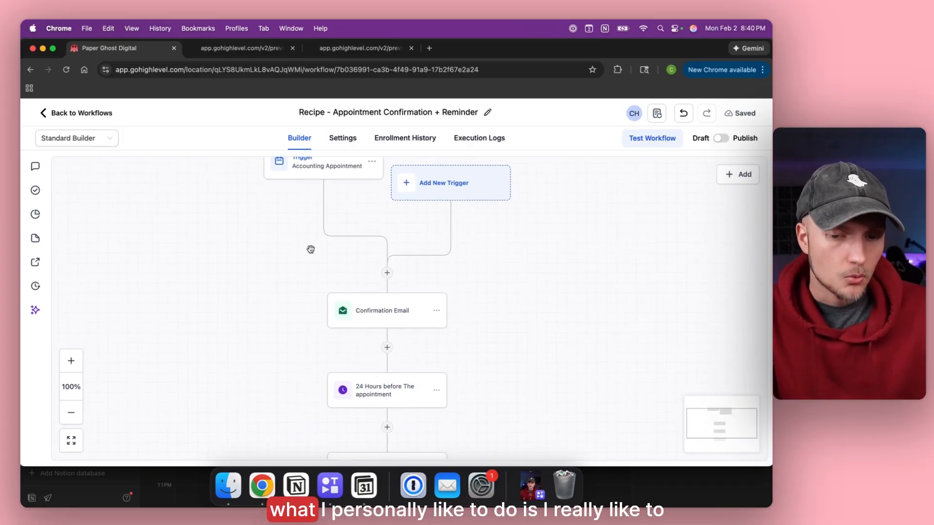
pyautogui.scroll(-3, 311, 249)
pyautogui.scroll(3, 311, 249)
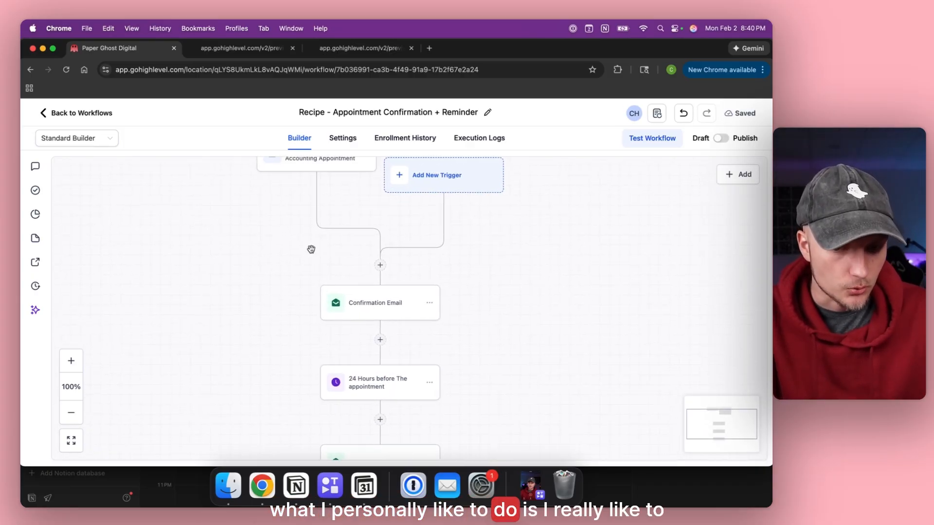
# Insert an email-type Internal Notification step right after the trigger.
pyautogui.click(380, 265)
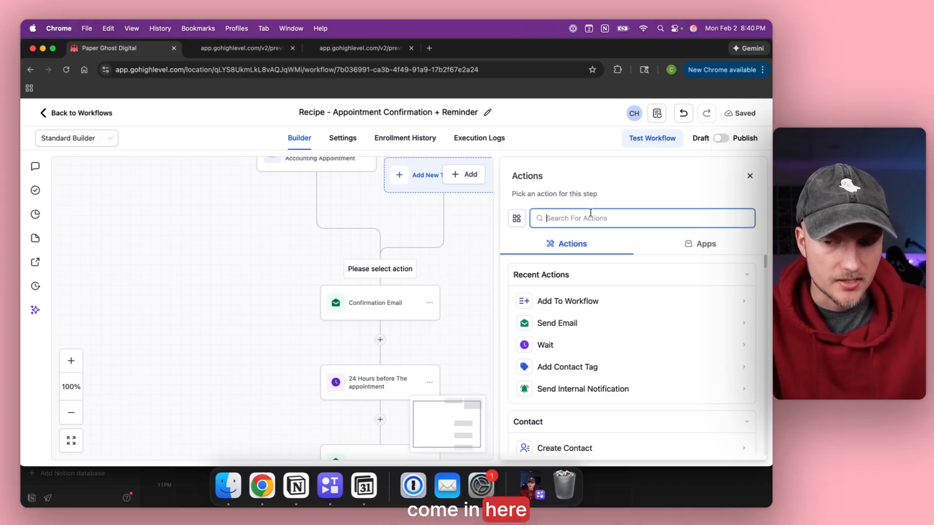
pyautogui.write('int')
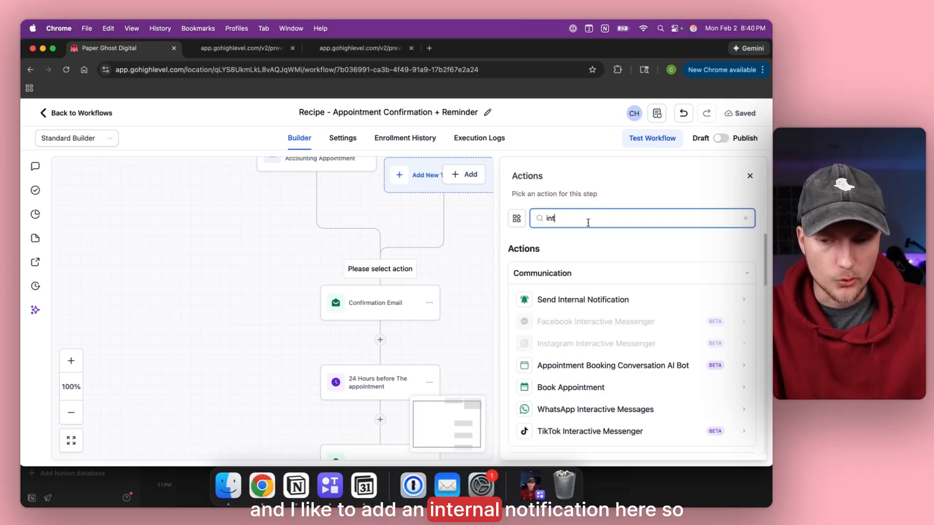
pyautogui.click(558, 299)
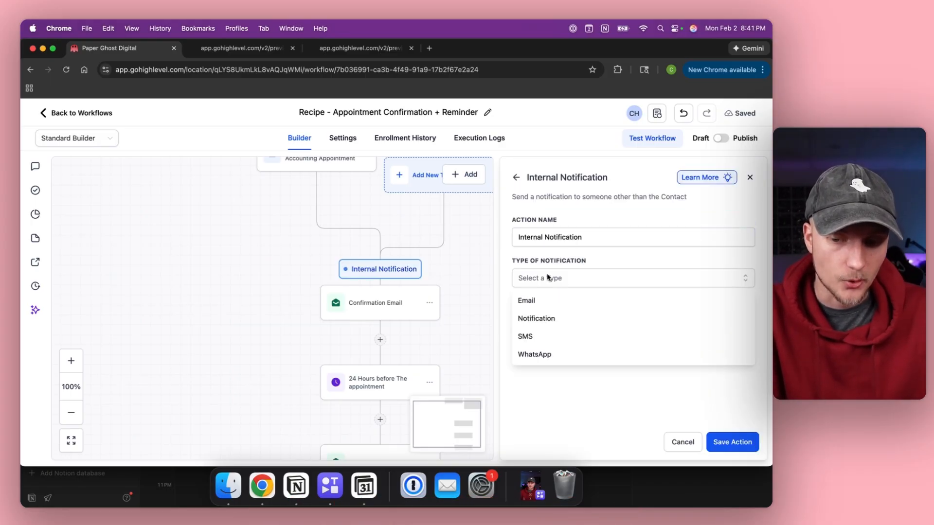
pyautogui.click(538, 302)
# Fill in the notification's sender name and e-mail, and send it to a custom recipient address.
pyautogui.scroll(-2, 560, 304)
pyautogui.click(540, 281)
pyautogui.write('Christian')
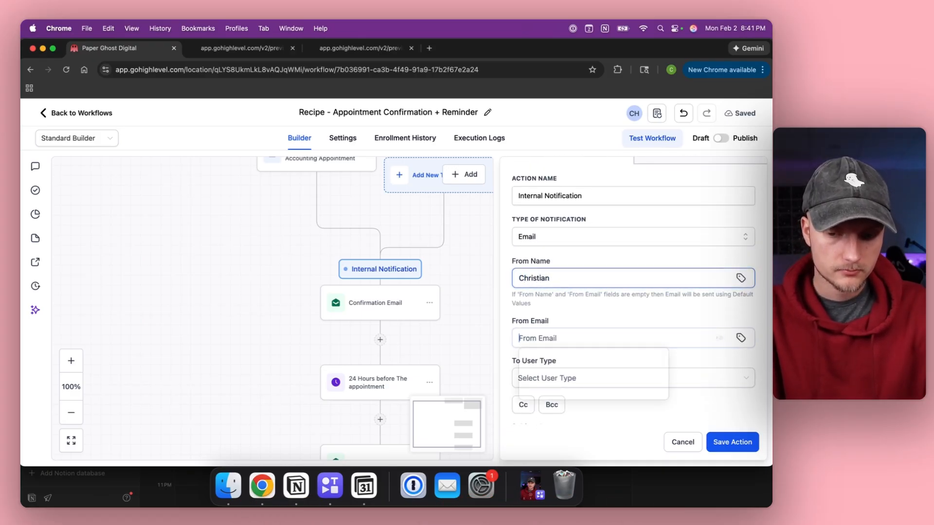
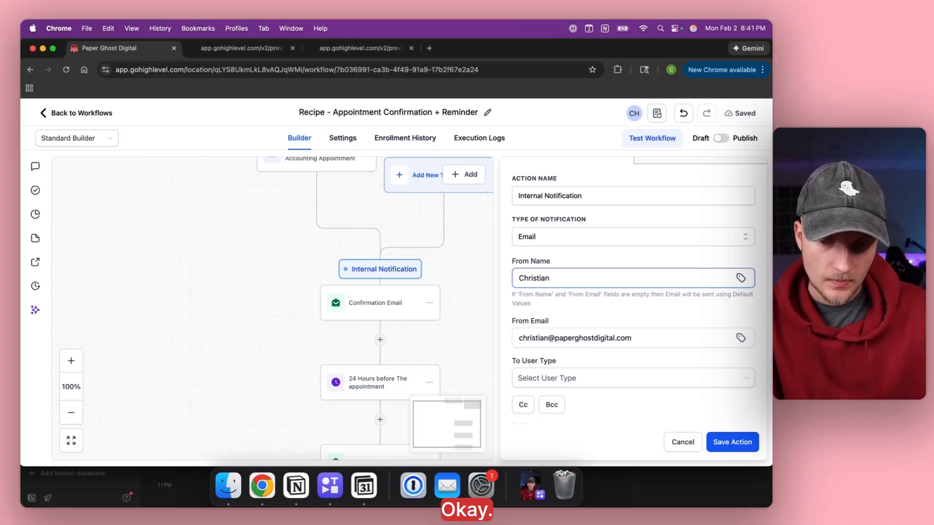
pyautogui.scroll(-3, 539, 310)
pyautogui.click(538, 291)
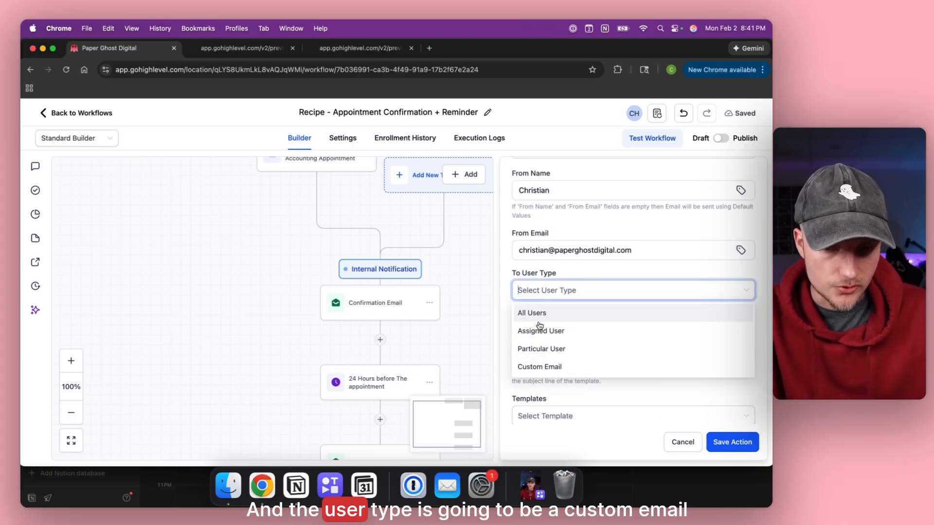
pyautogui.click(535, 368)
pyautogui.click(534, 330)
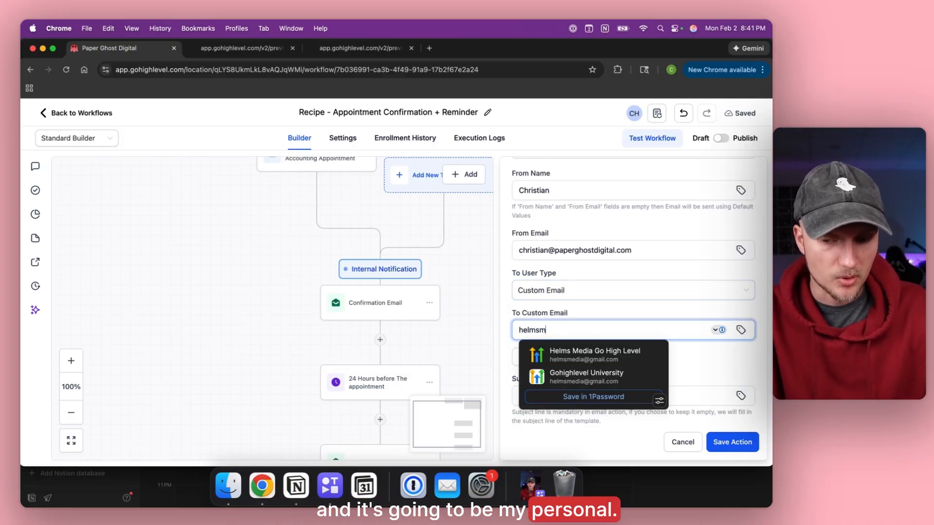
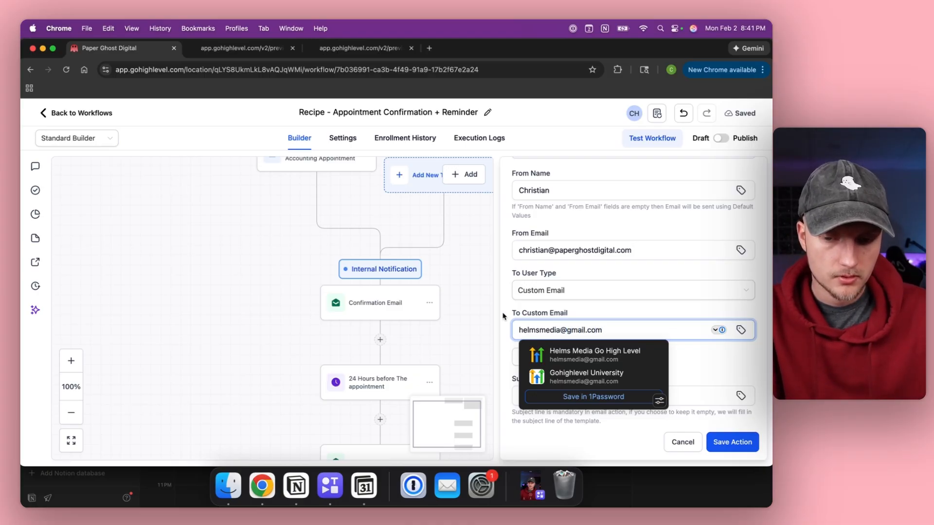
pyautogui.click(503, 316)
pyautogui.scroll(-5, 506, 313)
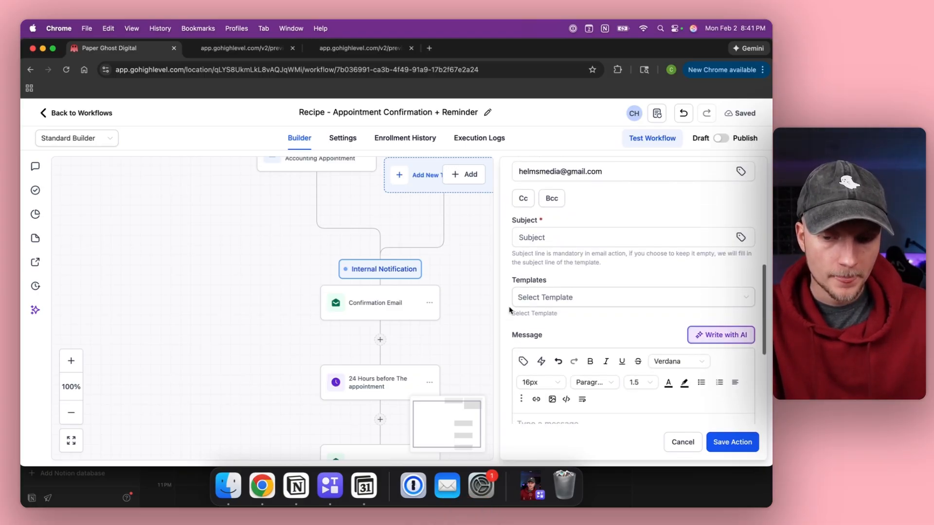
# Set the subject to '{First Name} signed up for an accounting call!'.
pyautogui.click(537, 236)
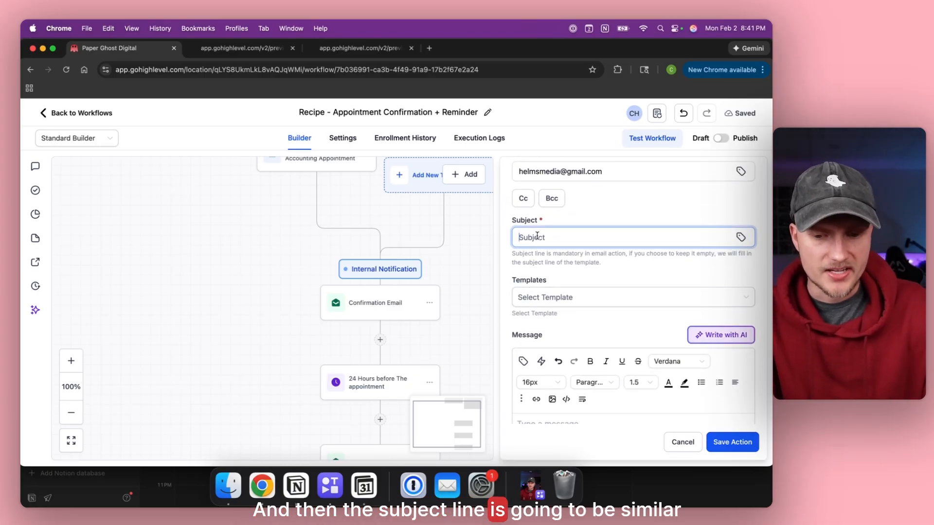
pyautogui.click(741, 237)
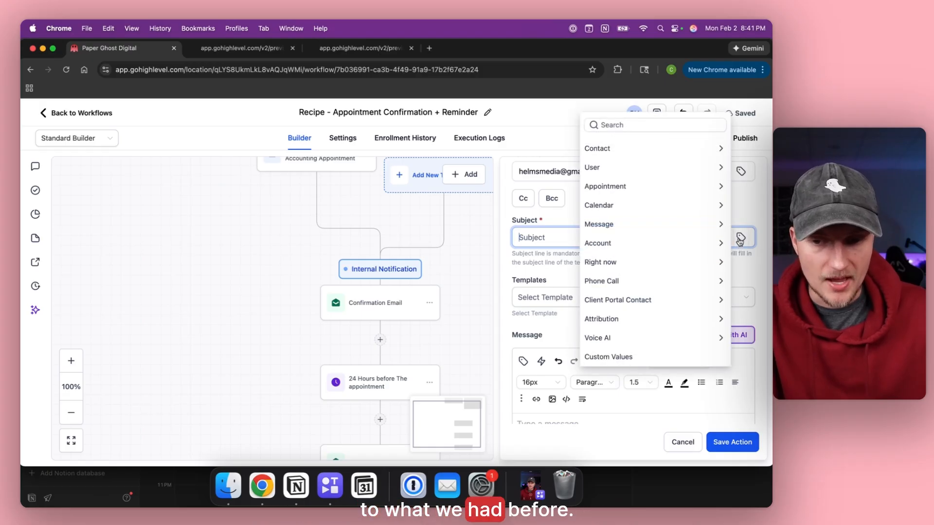
pyautogui.click(617, 146)
pyautogui.click(610, 184)
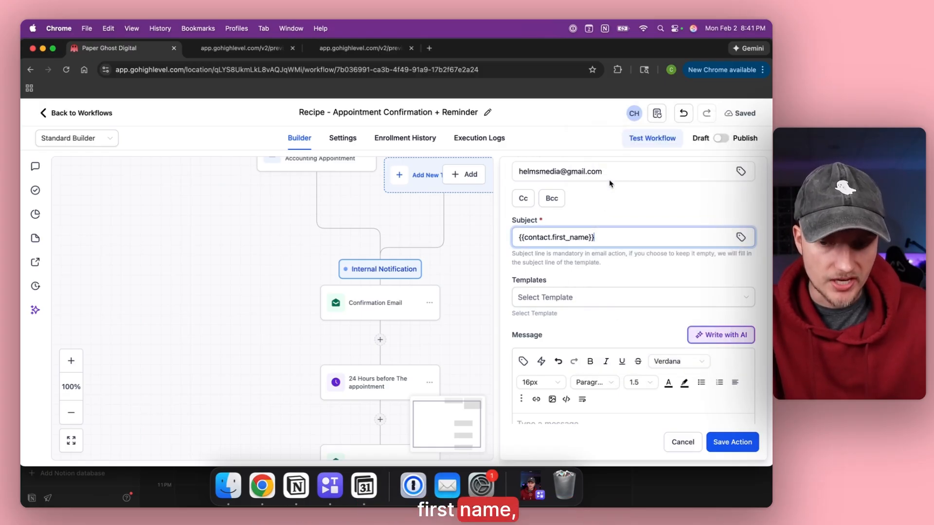
pyautogui.write('signed up for an accounting ')
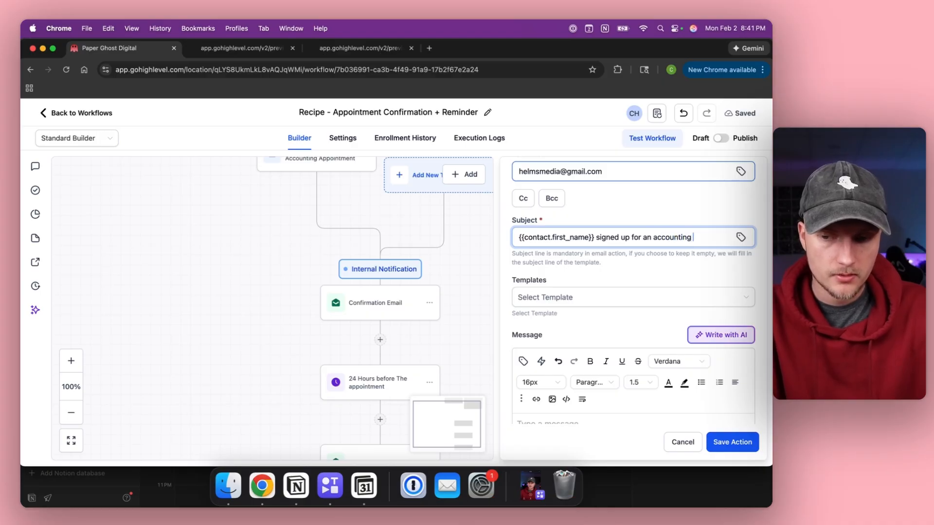
pyautogui.write('a')
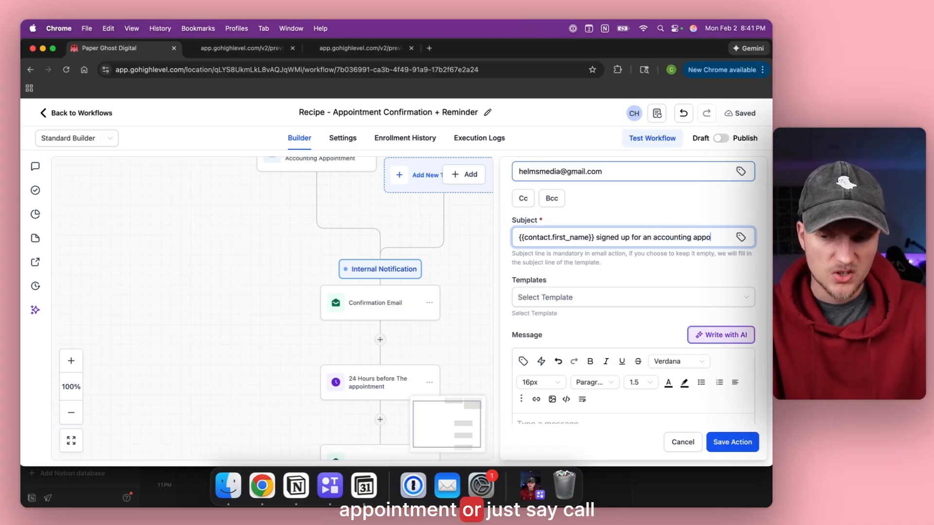
pyautogui.press('BackSpace')
pyautogui.write('call!')
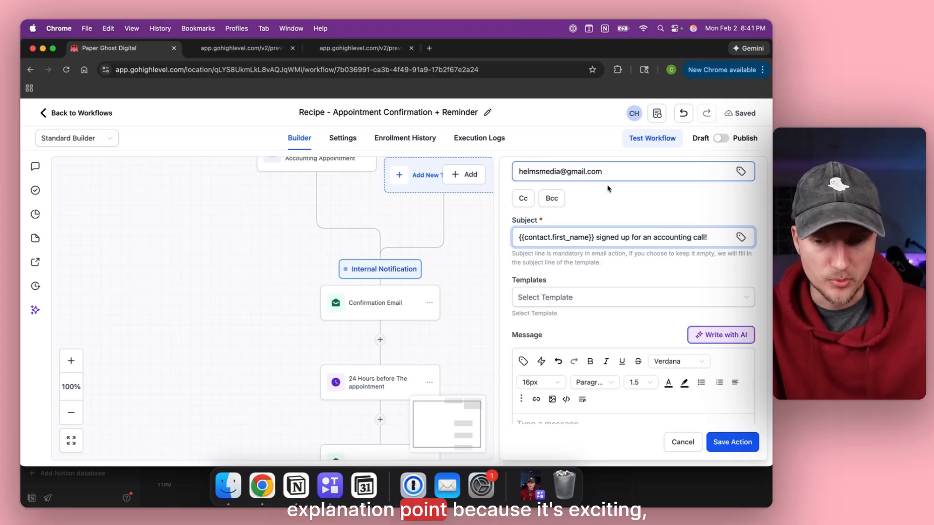
pyautogui.scroll(-3, 572, 218)
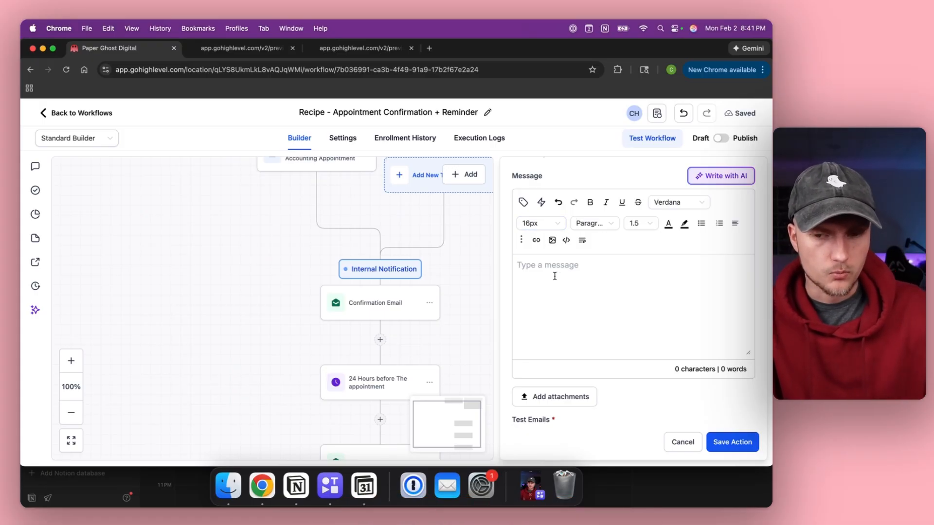
# Write the message '{First Name} signed up. We're sending invites and reminders' with a sign-off, and save.
pyautogui.click(523, 202)
pyautogui.click(401, 234)
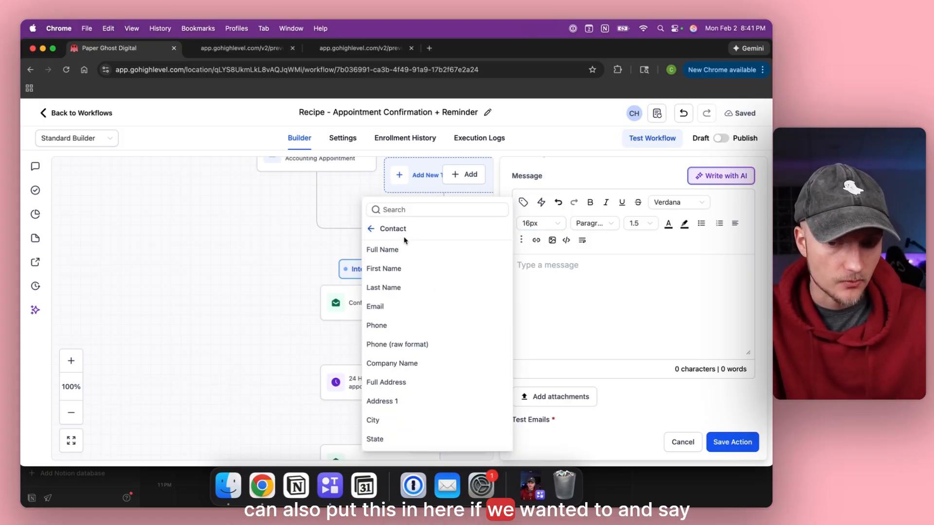
pyautogui.click(392, 268)
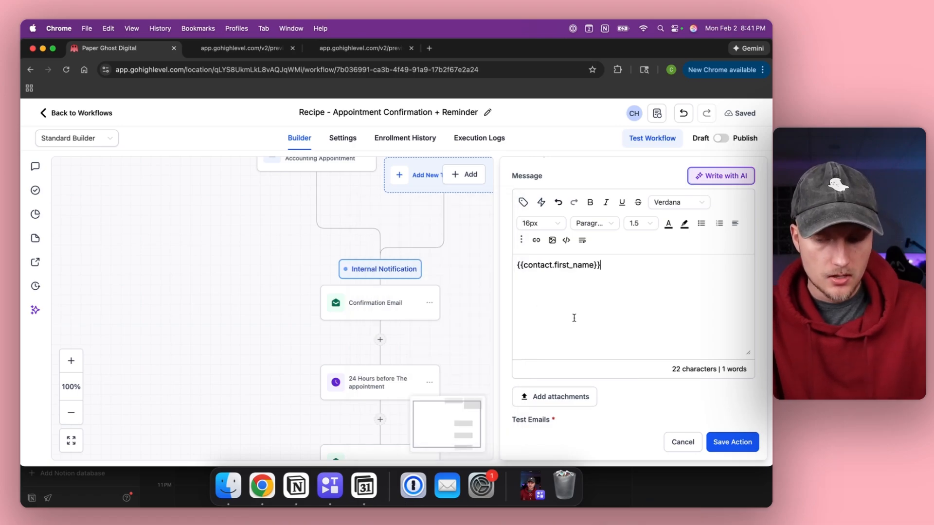
pyautogui.write('signed up.')
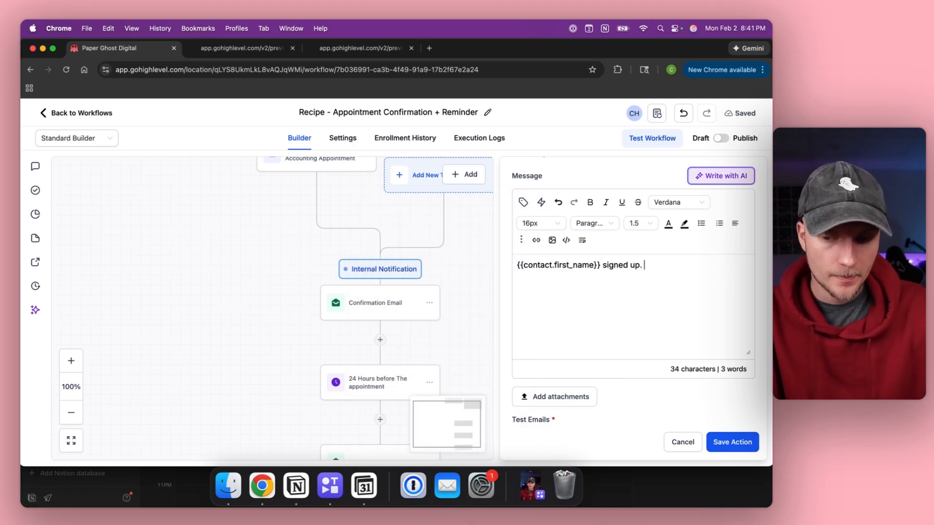
pyautogui.write(" We're sending invites & reminders now.")
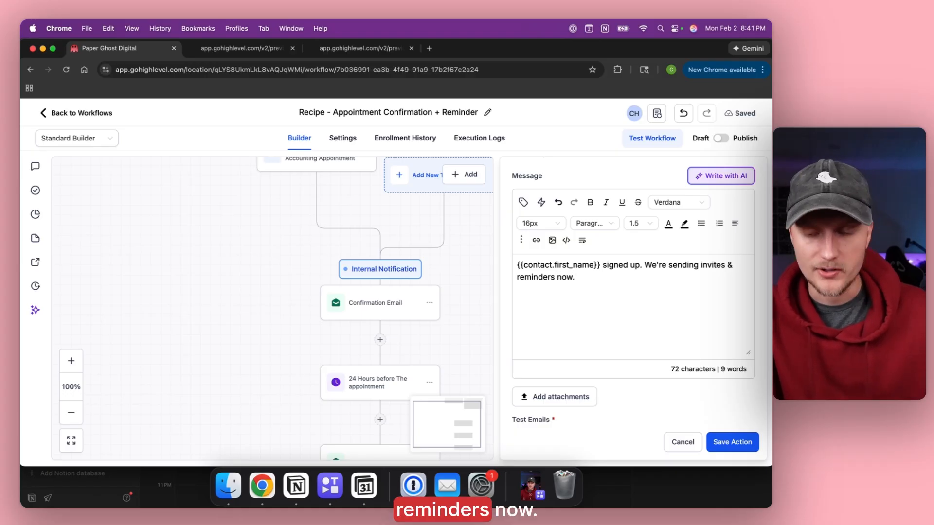
pyautogui.press('Return')
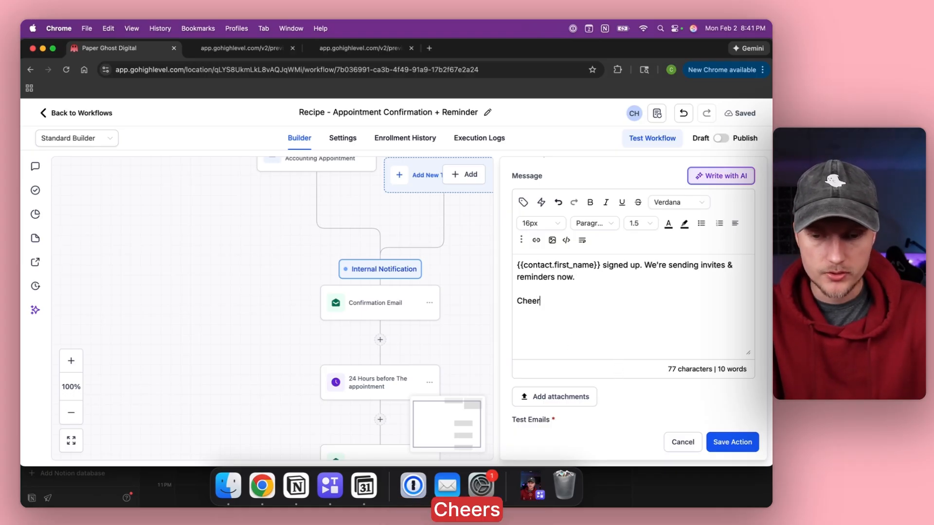
pyautogui.press('Return')
pyautogui.write('Christian')
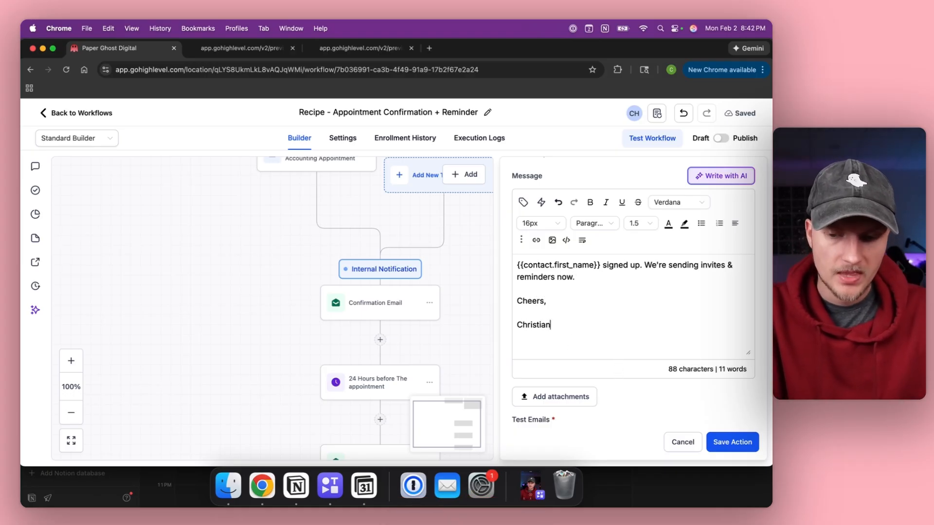
pyautogui.click(742, 451)
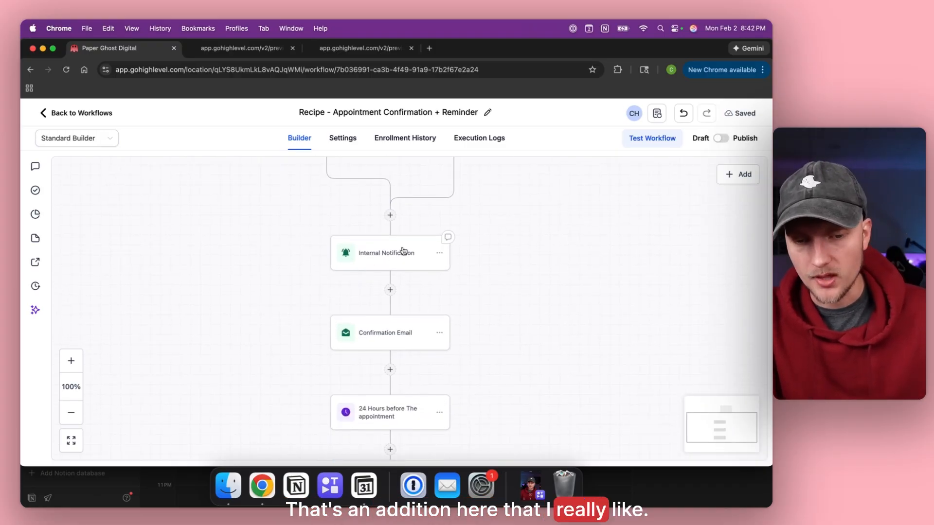
# Insert an Add Contact Tag step after Internal Notification applying the new tag 'accounting call scheduled'.
pyautogui.click(390, 290)
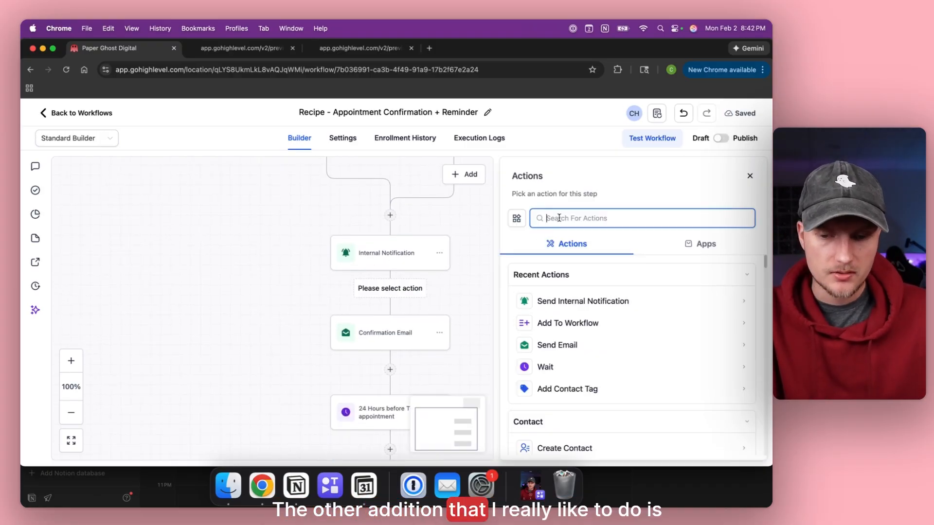
pyautogui.click(559, 389)
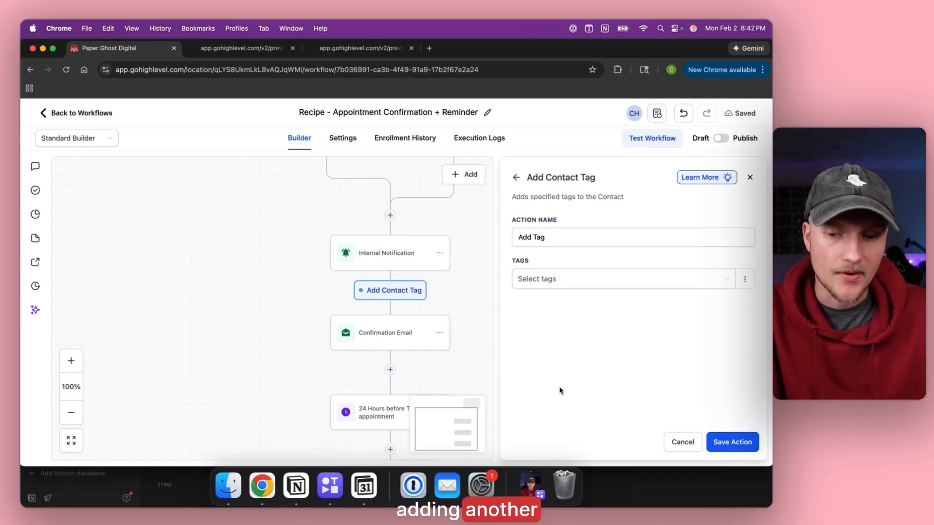
pyautogui.click(555, 280)
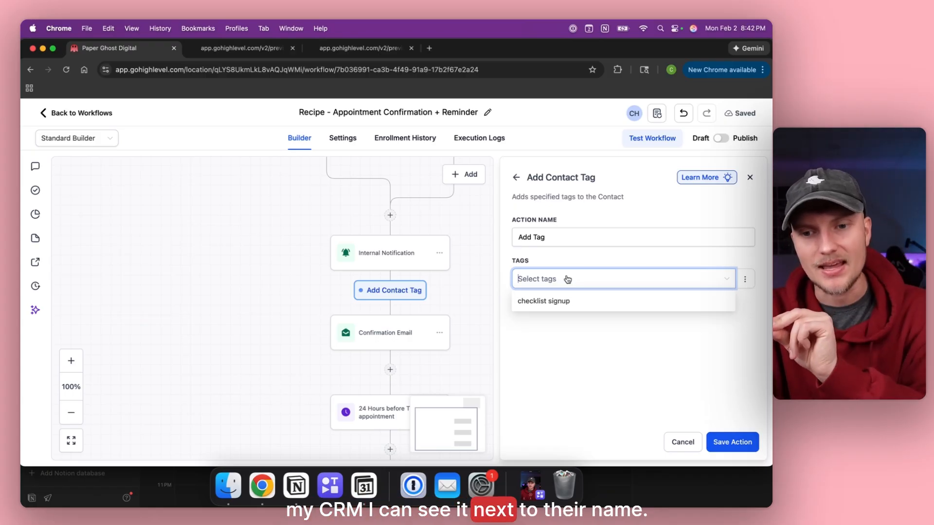
pyautogui.write('accounting call scheduled')
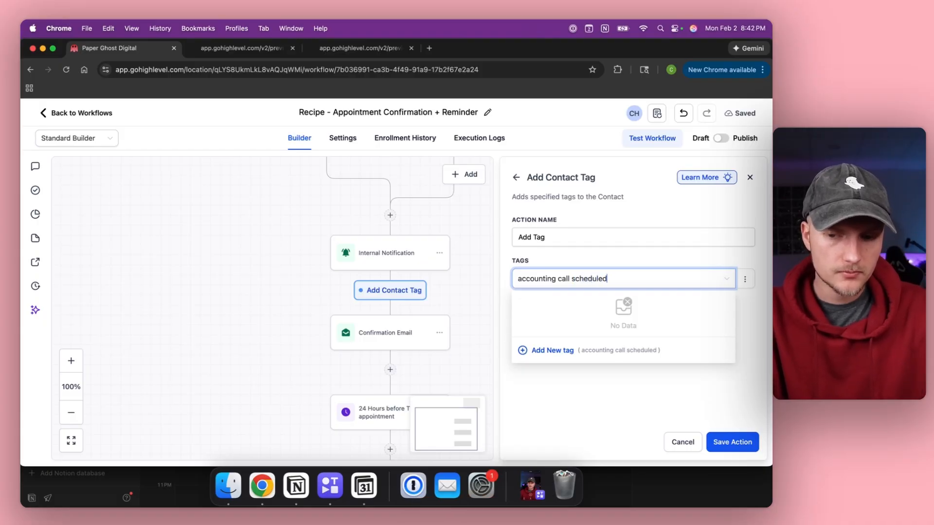
pyautogui.click(560, 356)
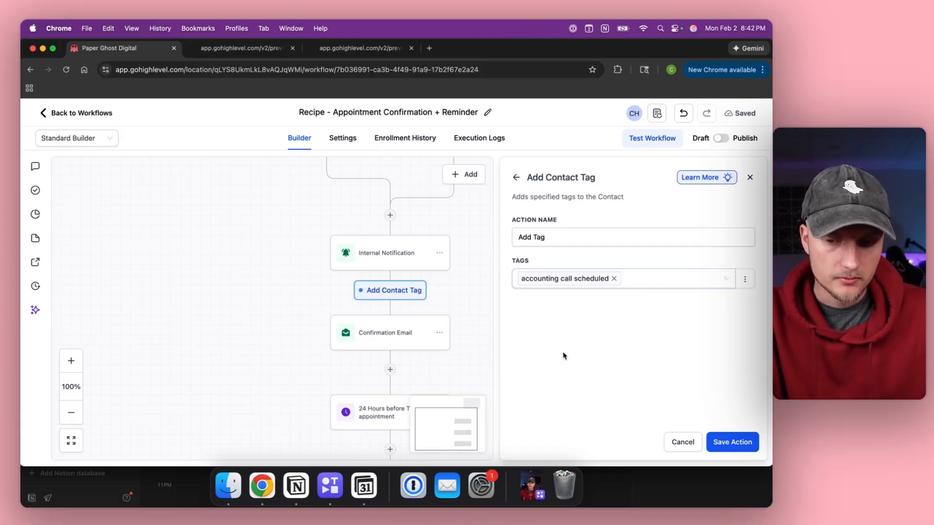
pyautogui.click(732, 442)
pyautogui.scroll(-5, 394, 293)
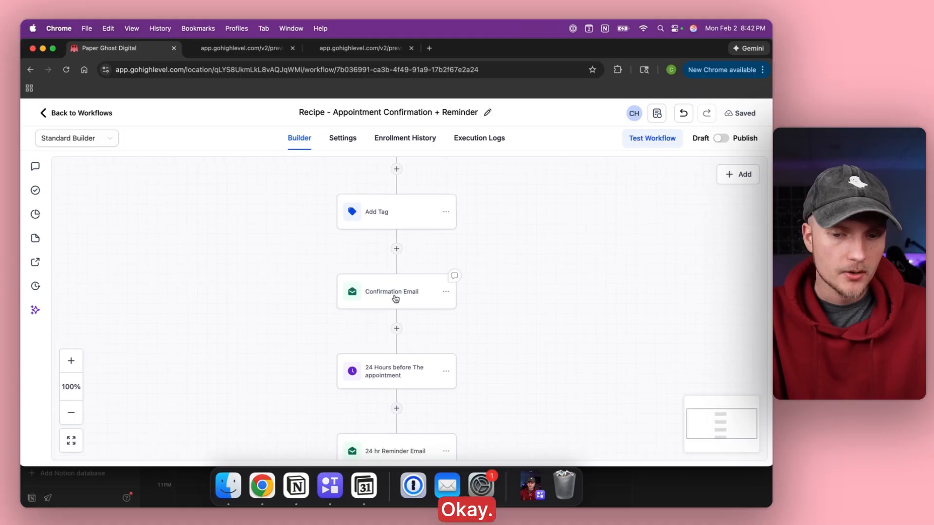
pyautogui.click(396, 278)
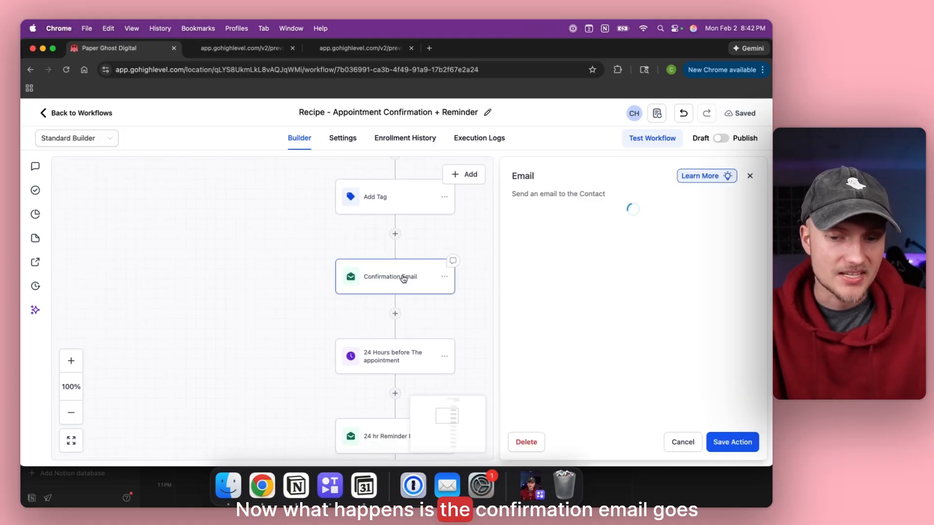
pyautogui.scroll(-10, 567, 272)
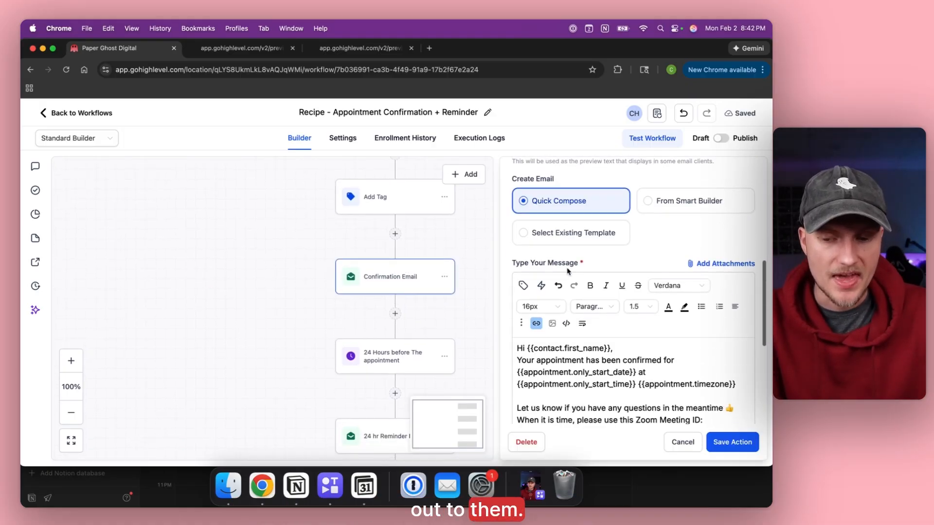
pyautogui.scroll(-3, 597, 265)
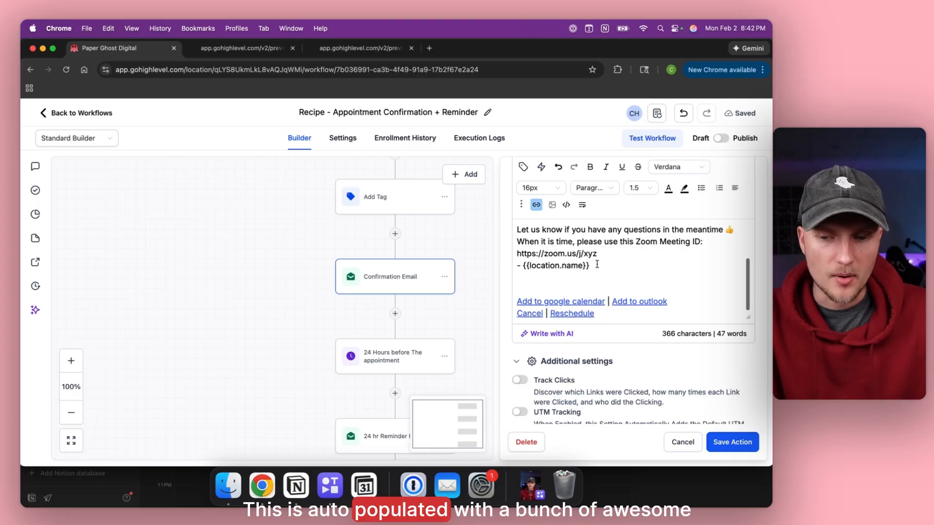
pyautogui.scroll(3, 632, 263)
pyautogui.click(663, 256)
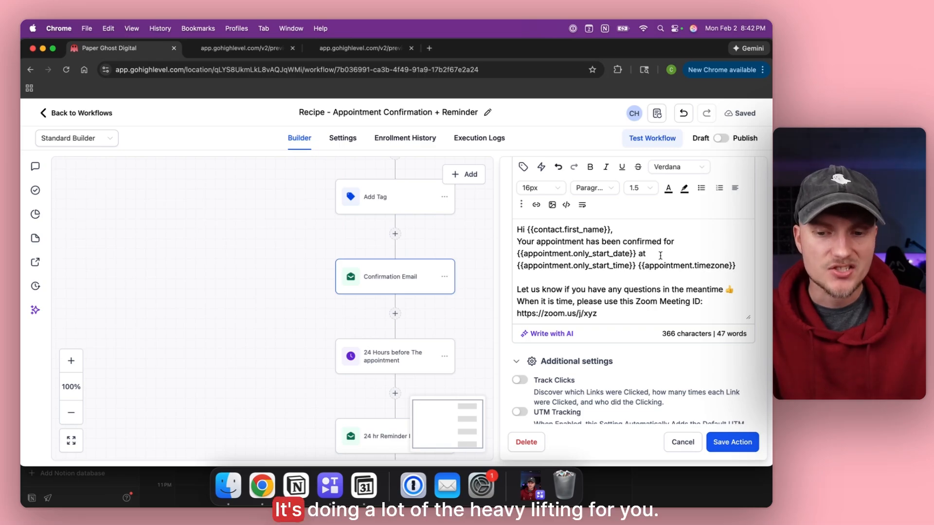
pyautogui.scroll(-3, 661, 255)
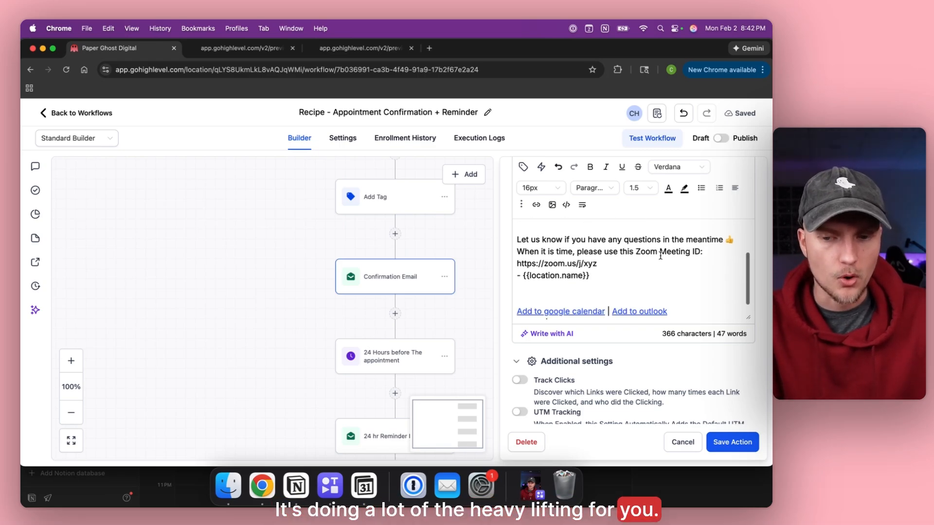
pyautogui.tripleClick(611, 264)
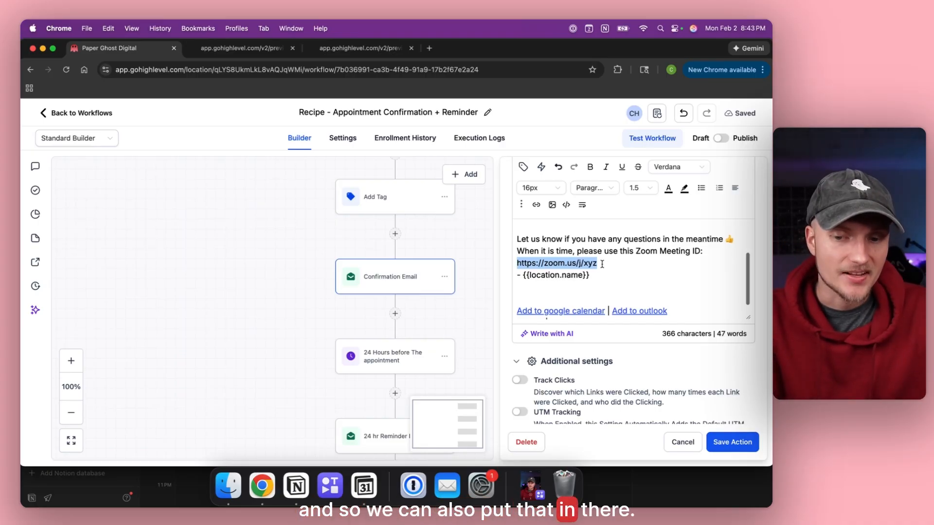
pyautogui.scroll(-1, 603, 264)
pyautogui.click(592, 266)
pyautogui.tripleClick(592, 265)
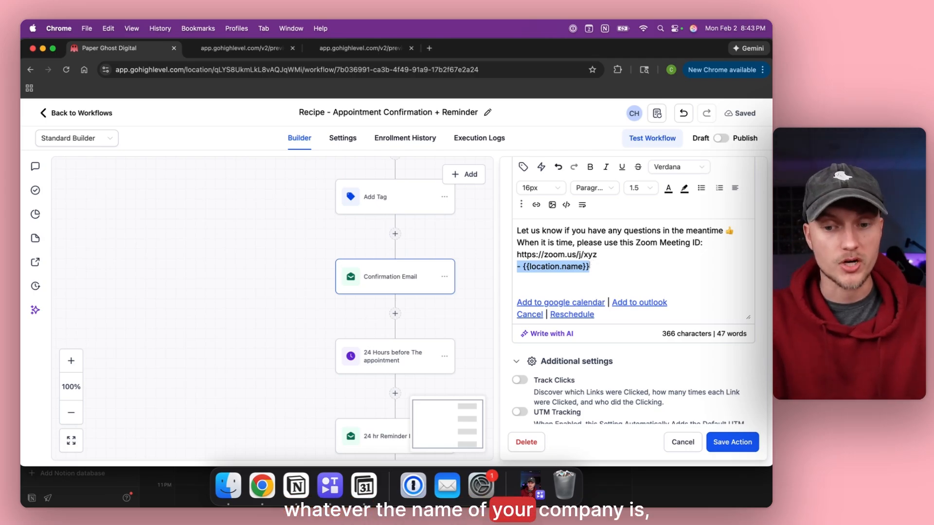
pyautogui.click(619, 278)
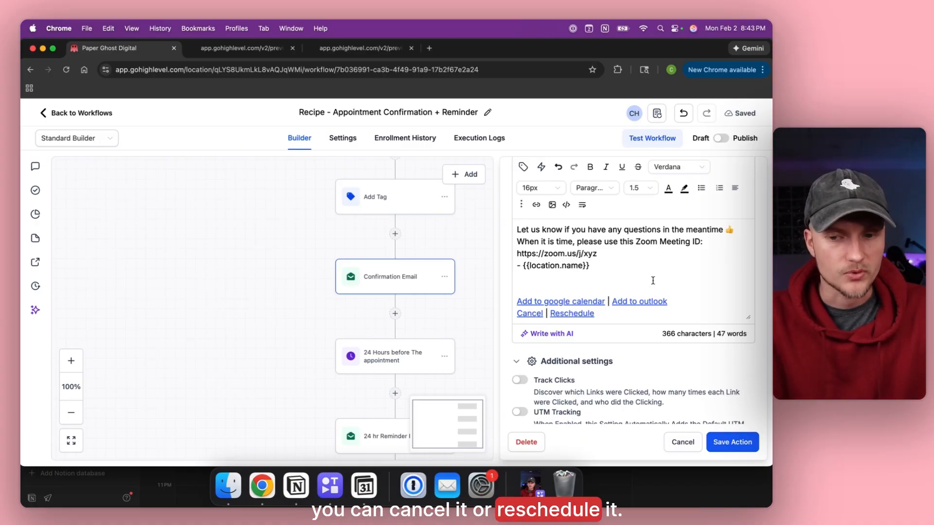
pyautogui.click(732, 443)
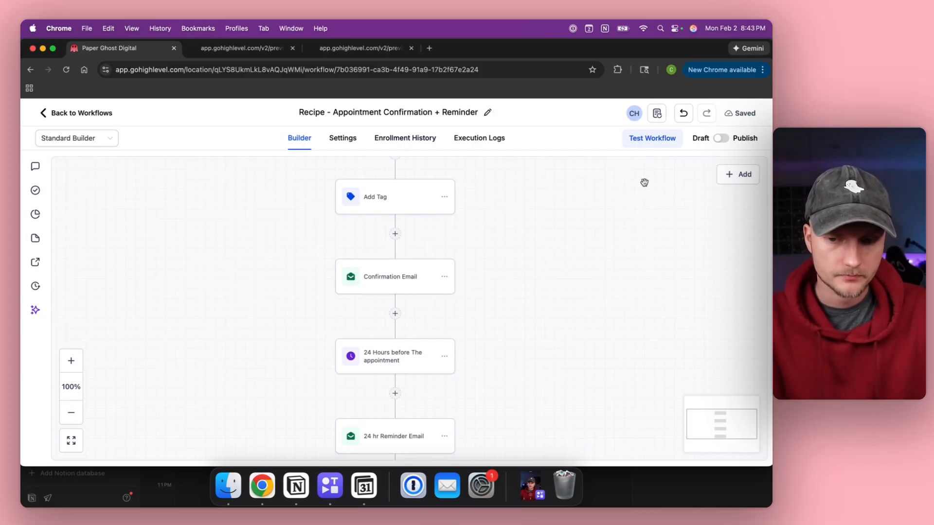
pyautogui.scroll(-3, 316, 254)
pyautogui.click(363, 277)
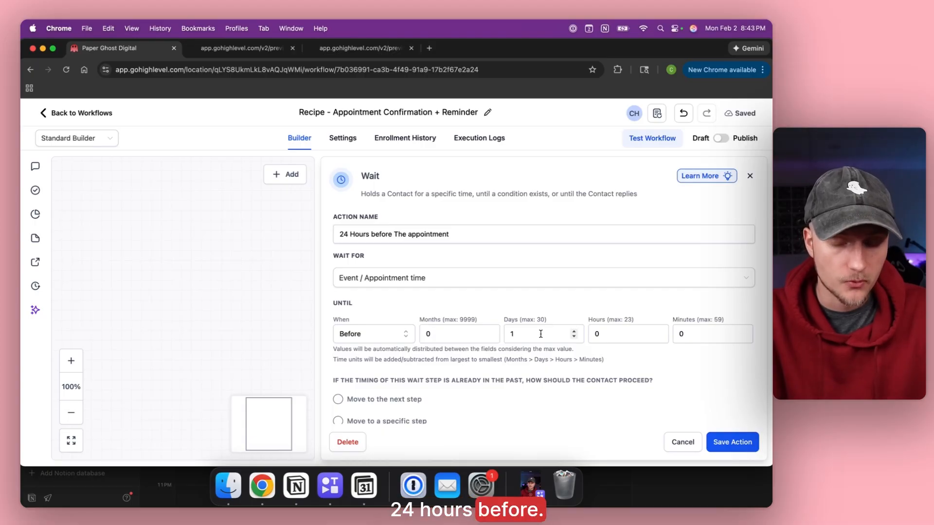
pyautogui.click(724, 443)
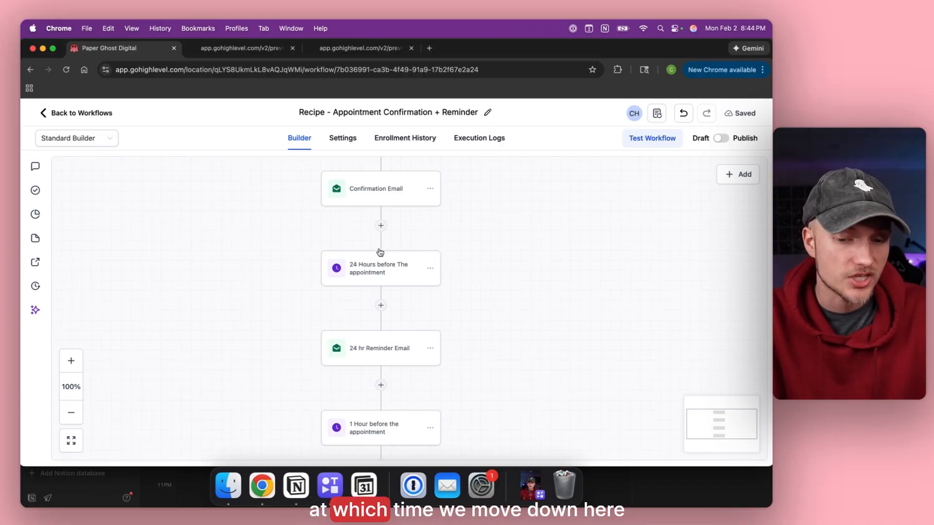
pyautogui.click(389, 349)
pyautogui.scroll(-10, 561, 309)
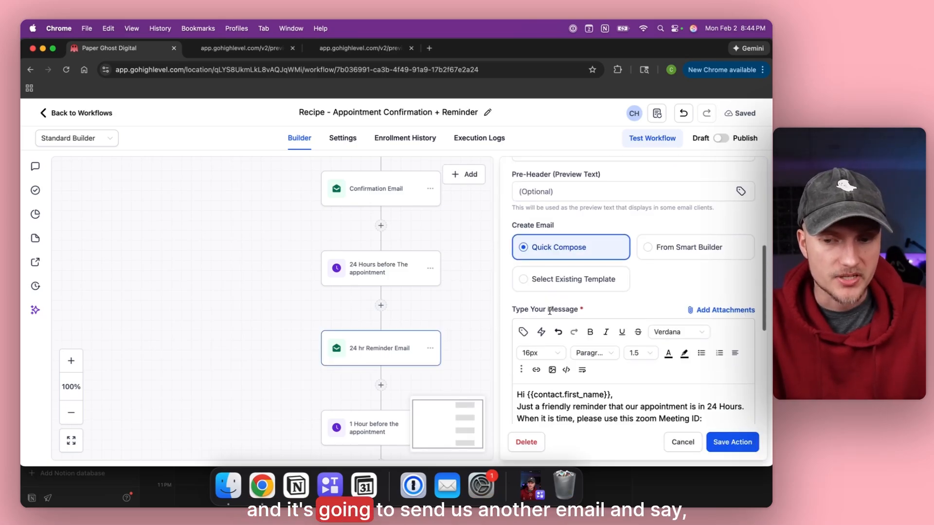
pyautogui.scroll(1, 601, 289)
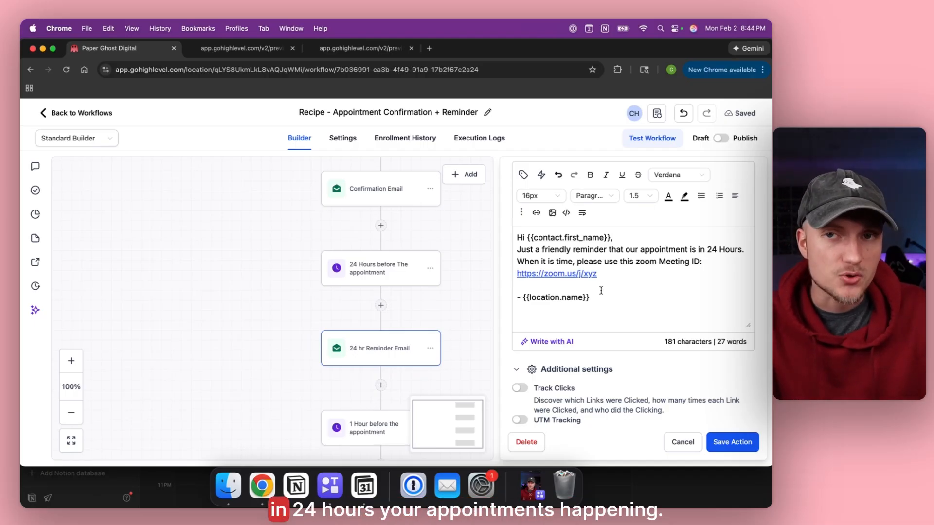
pyautogui.click(716, 443)
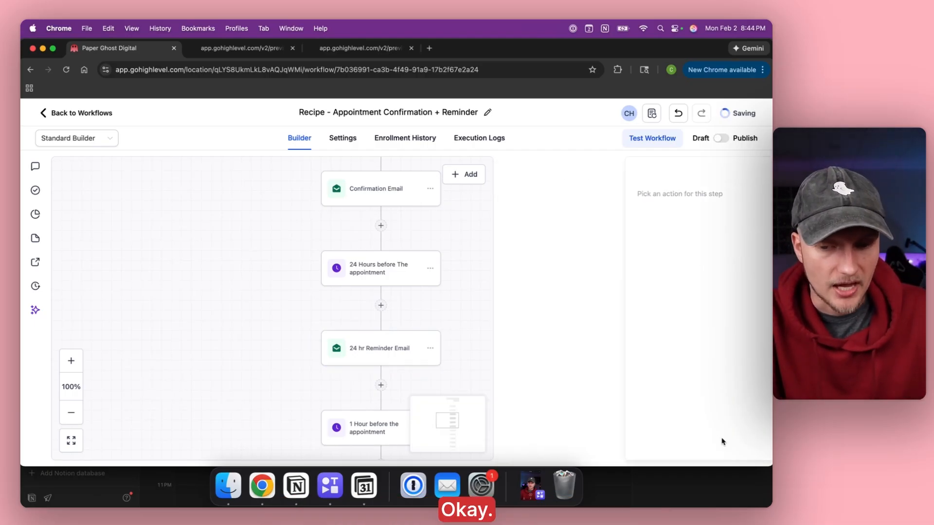
pyautogui.scroll(-4, 448, 265)
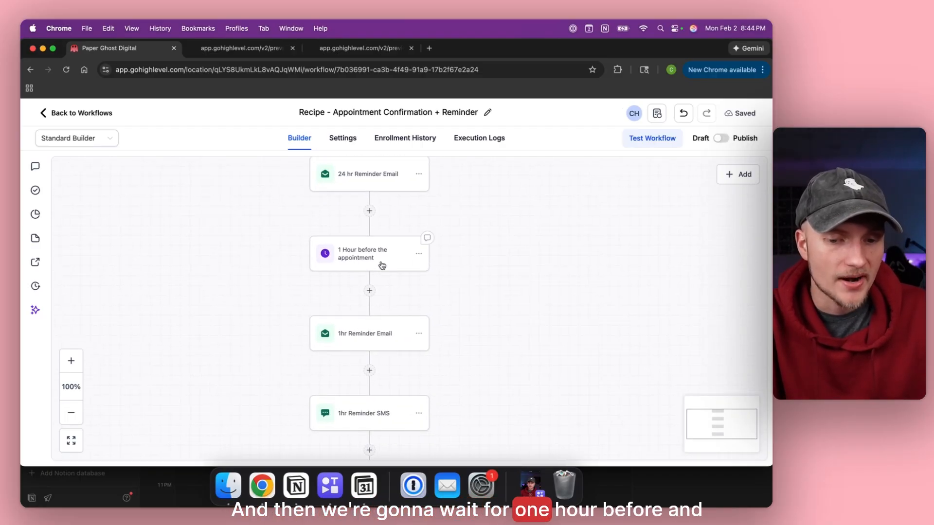
pyautogui.scroll(-3, 384, 263)
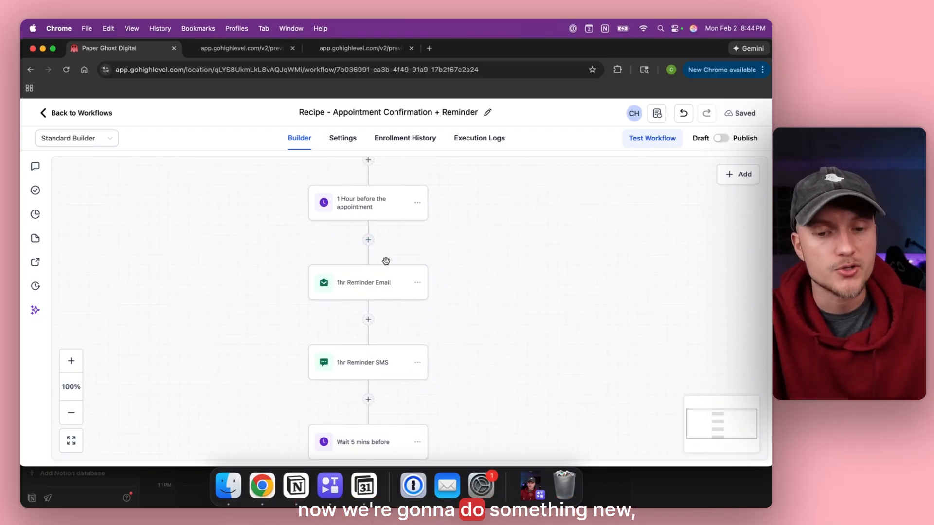
pyautogui.click(373, 264)
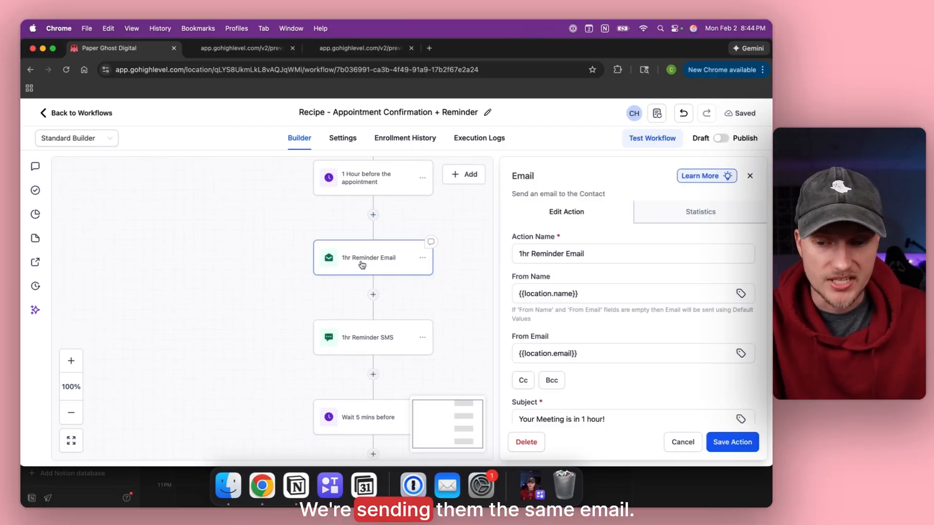
pyautogui.scroll(-5, 671, 312)
pyautogui.scroll(-4, 670, 312)
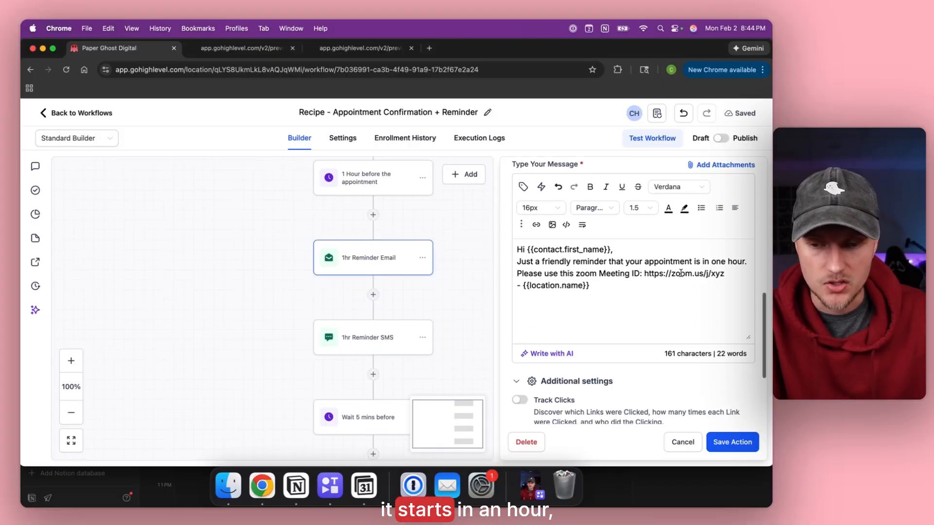
pyautogui.click(738, 442)
pyautogui.click(368, 336)
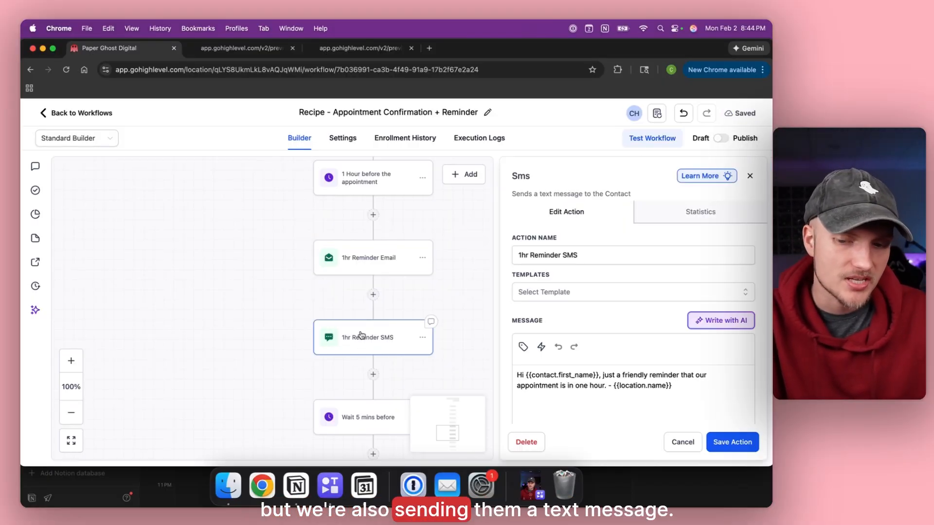
pyautogui.scroll(-3, 611, 291)
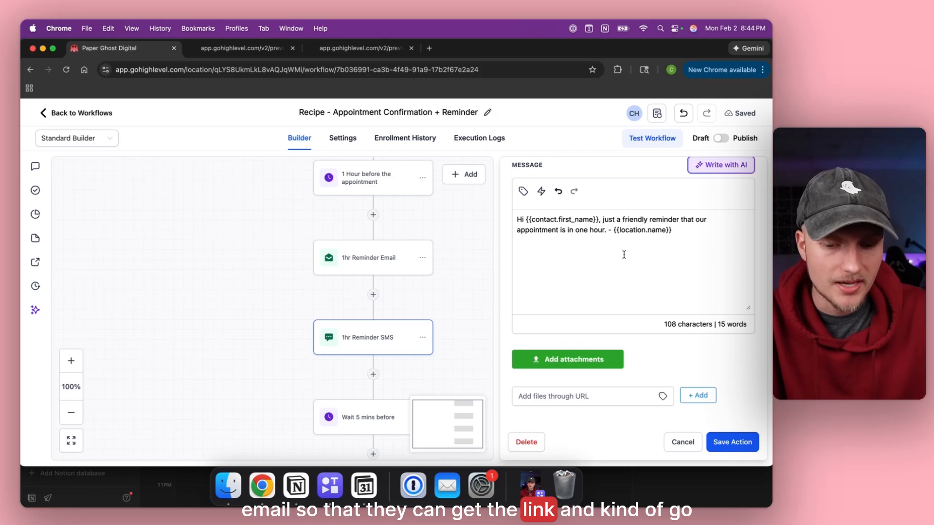
pyautogui.click(737, 442)
pyautogui.scroll(-5, 428, 286)
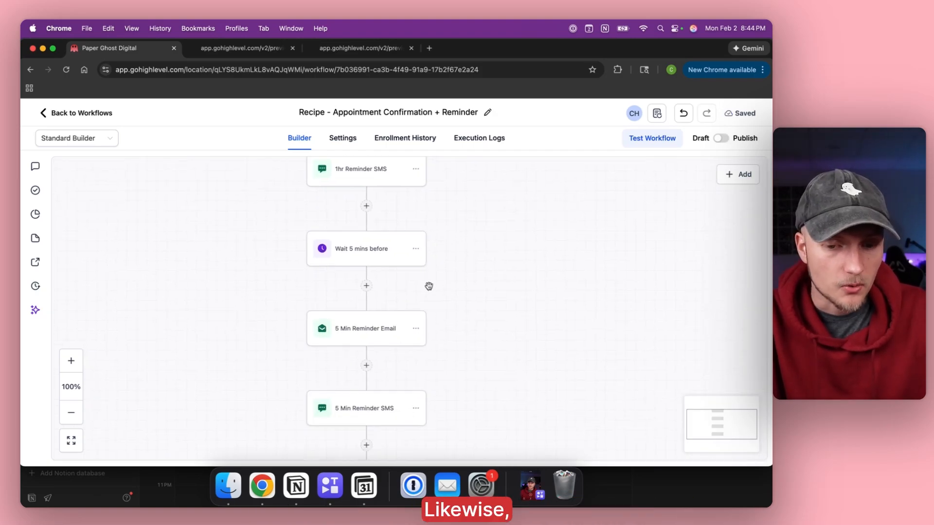
pyautogui.scroll(-1, 429, 286)
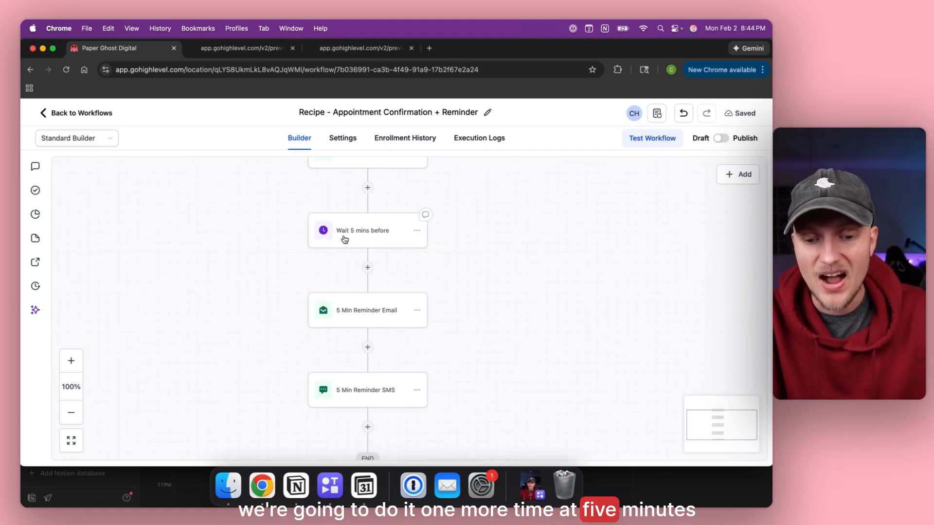
pyautogui.scroll(-3, 343, 240)
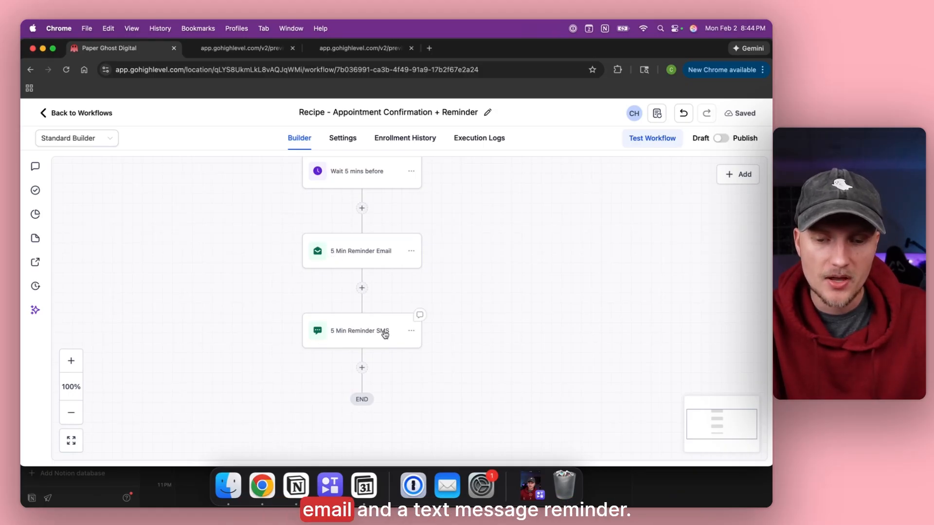
pyautogui.scroll(3, 458, 272)
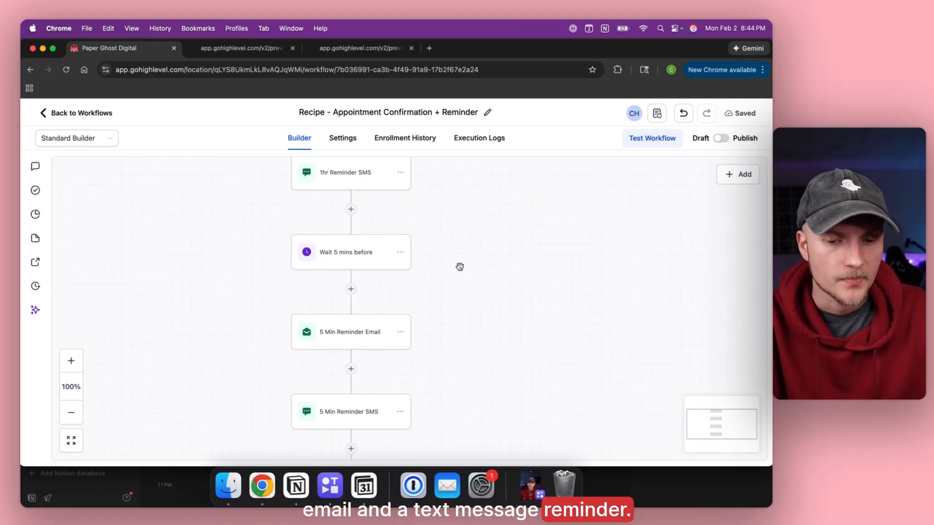
# Switch the appointment workflow from Draft to Publish and look over its steps.
pyautogui.click(721, 139)
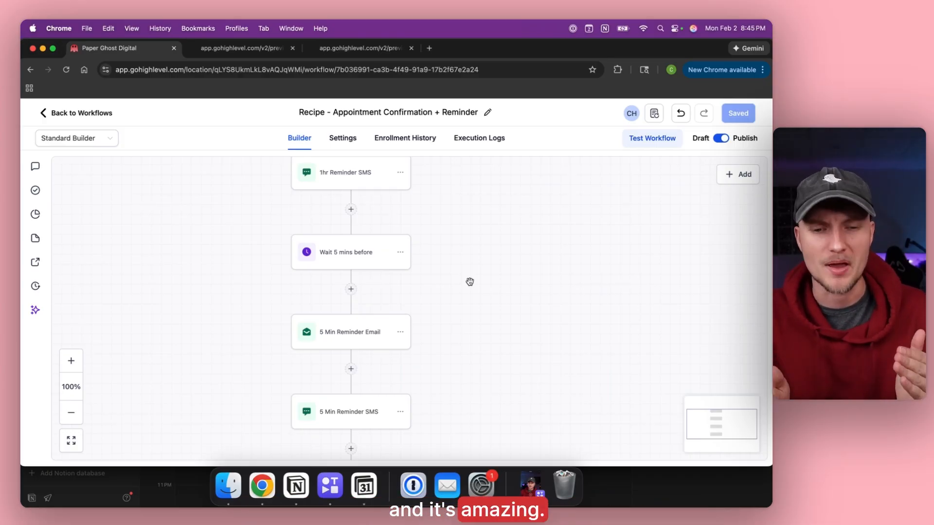
pyautogui.scroll(12, 280, 229)
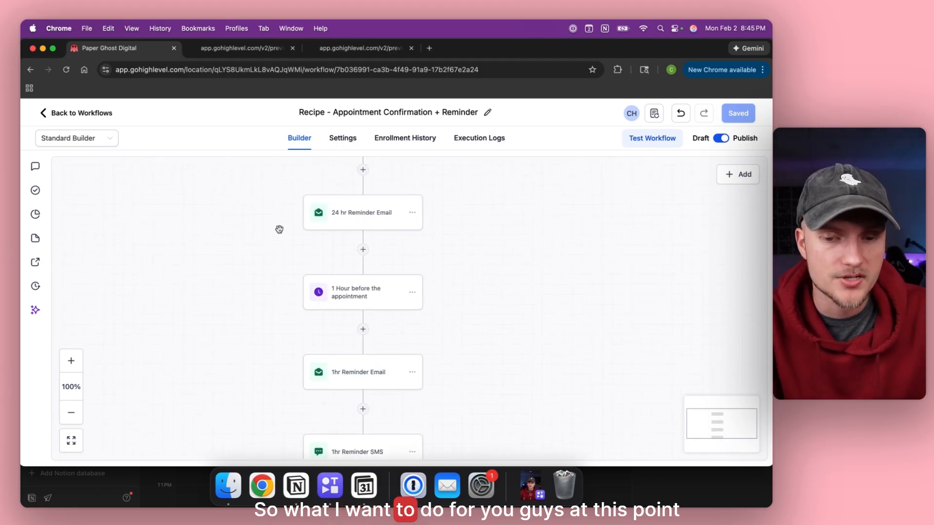
pyautogui.scroll(5, 280, 231)
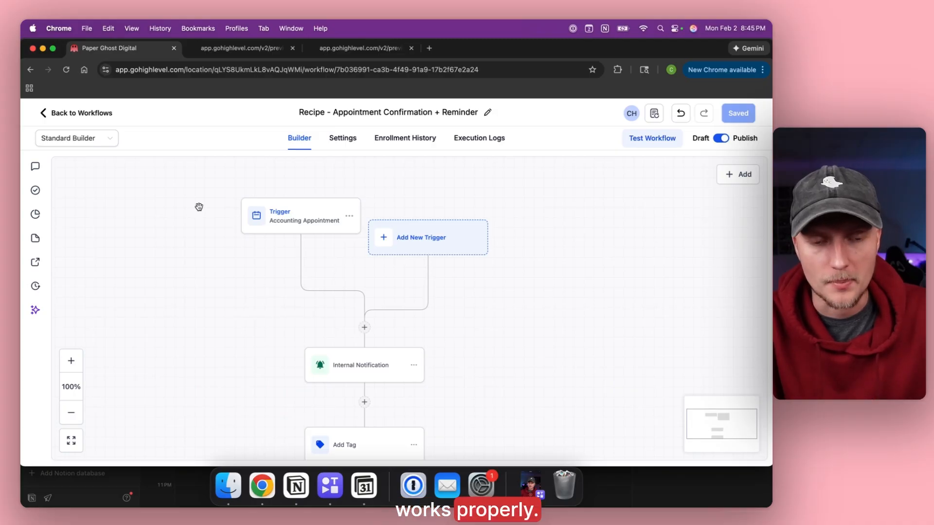
pyautogui.scroll(-15, 207, 253)
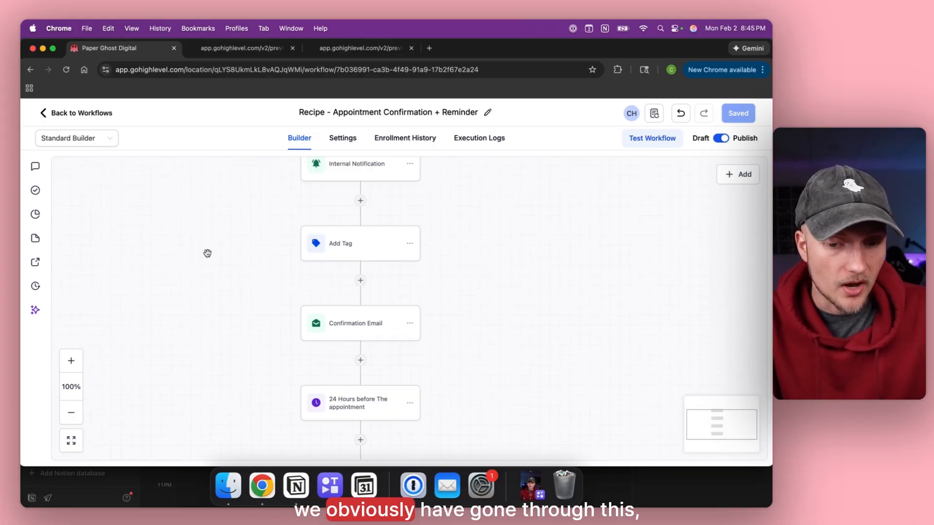
# Re-save the Accounting Appointment trigger without changing its filters.
pyautogui.scroll(15, 207, 253)
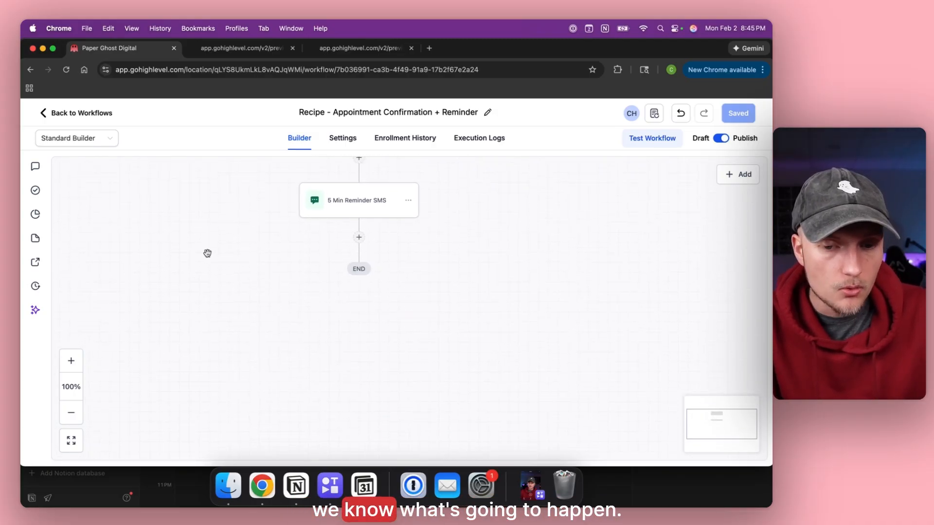
pyautogui.scroll(5, 207, 253)
pyautogui.scroll(-2, 207, 253)
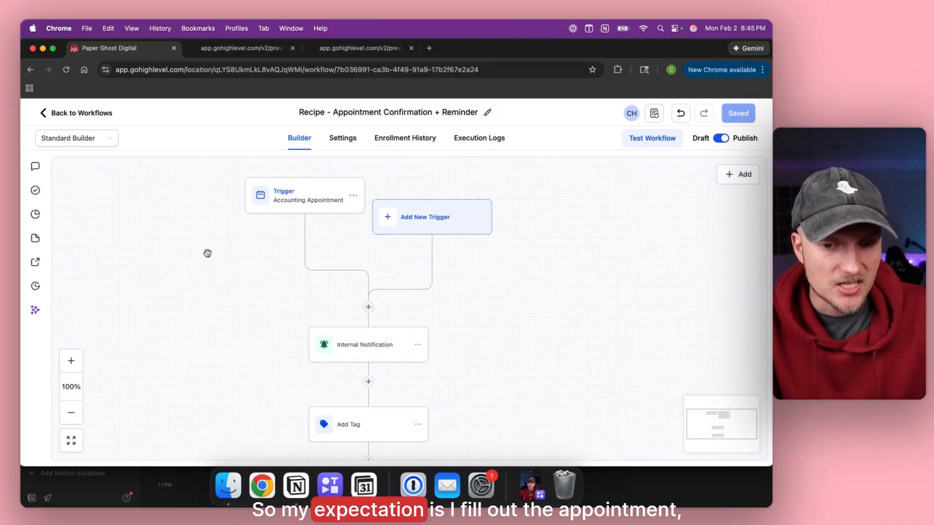
pyautogui.click(301, 202)
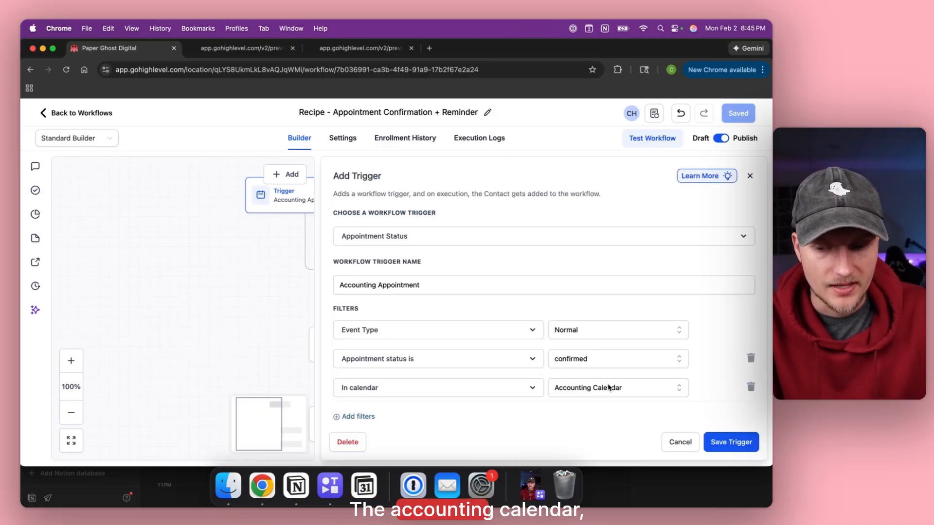
pyautogui.click(745, 447)
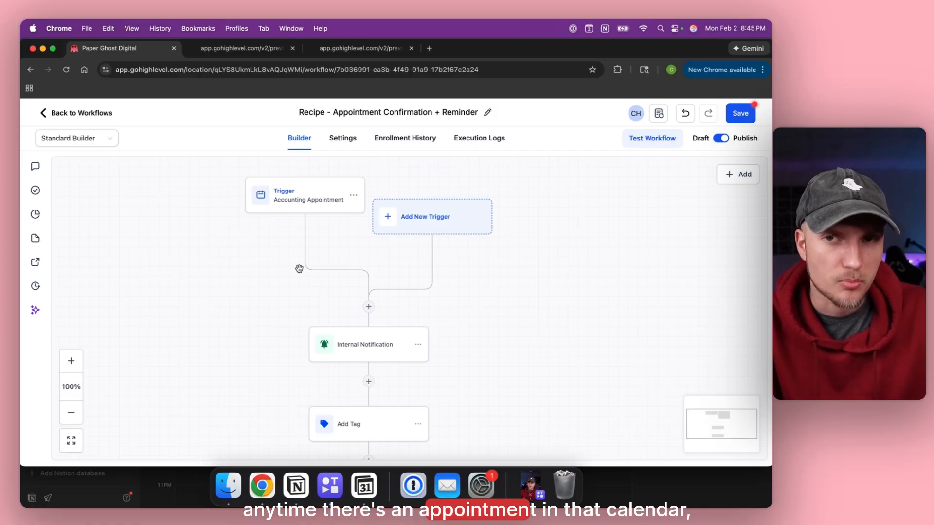
# Review the Confirmation Email step and save it again.
pyautogui.scroll(-3, 299, 269)
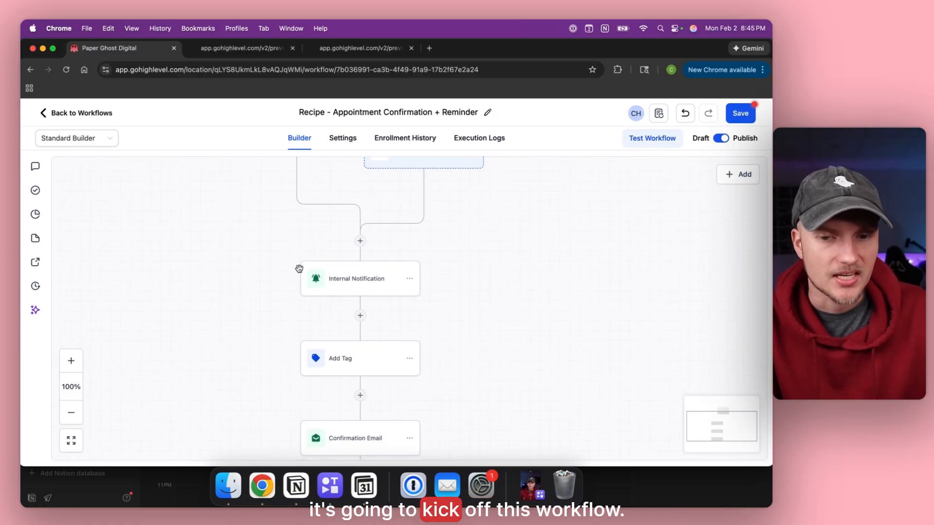
pyautogui.scroll(-1, 276, 271)
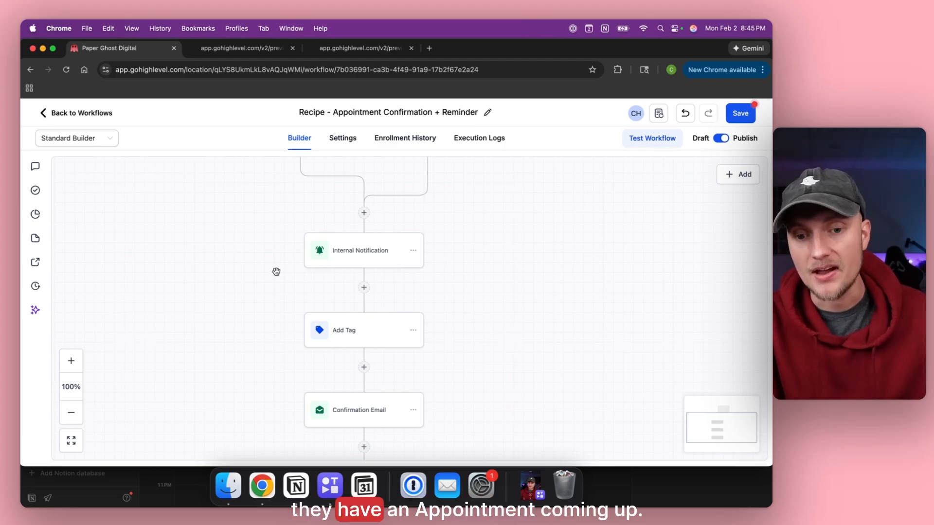
pyautogui.scroll(-4, 276, 272)
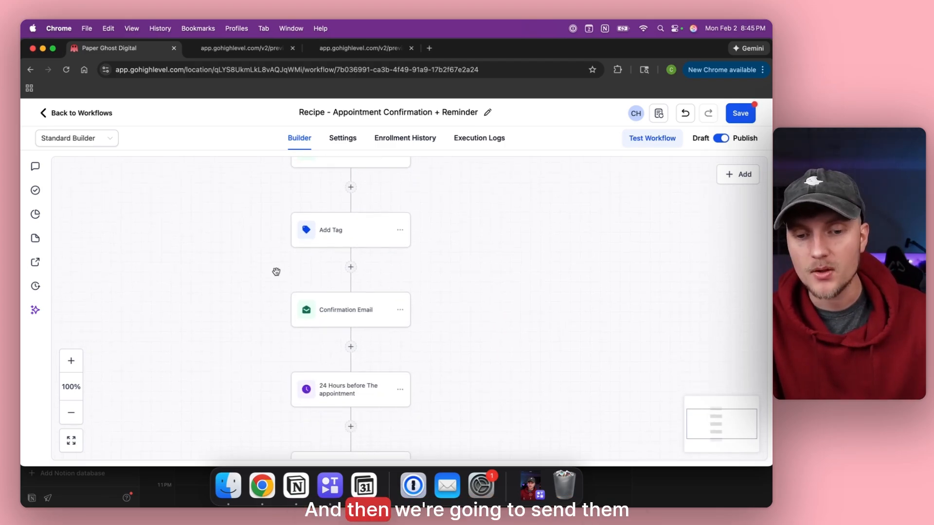
pyautogui.click(345, 316)
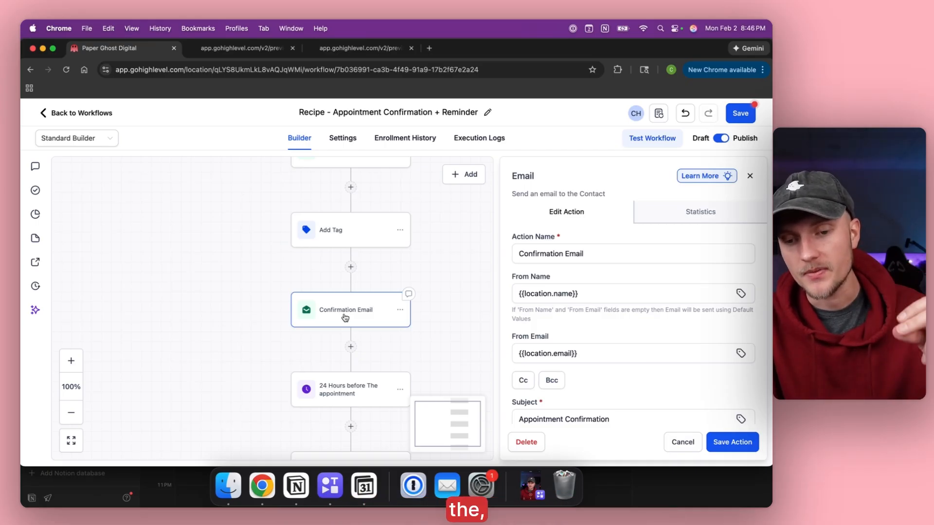
pyautogui.scroll(-10, 587, 352)
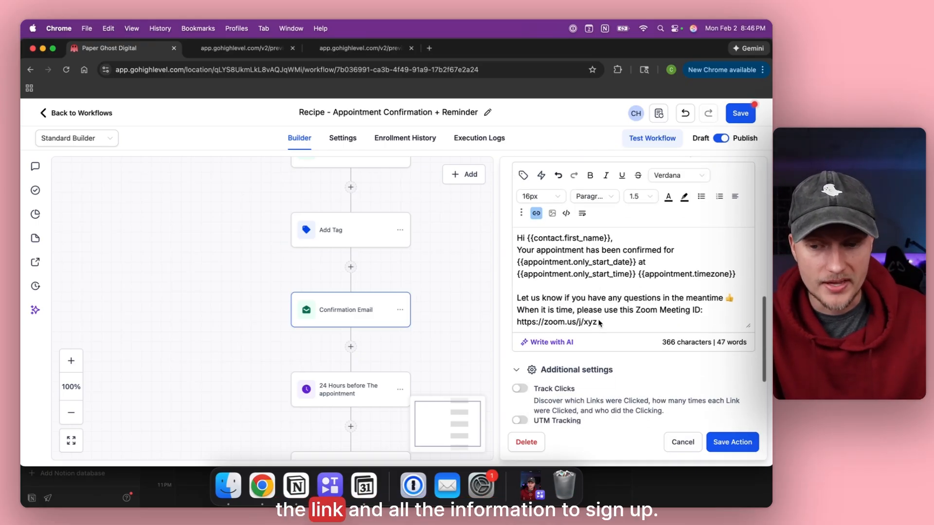
pyautogui.click(719, 441)
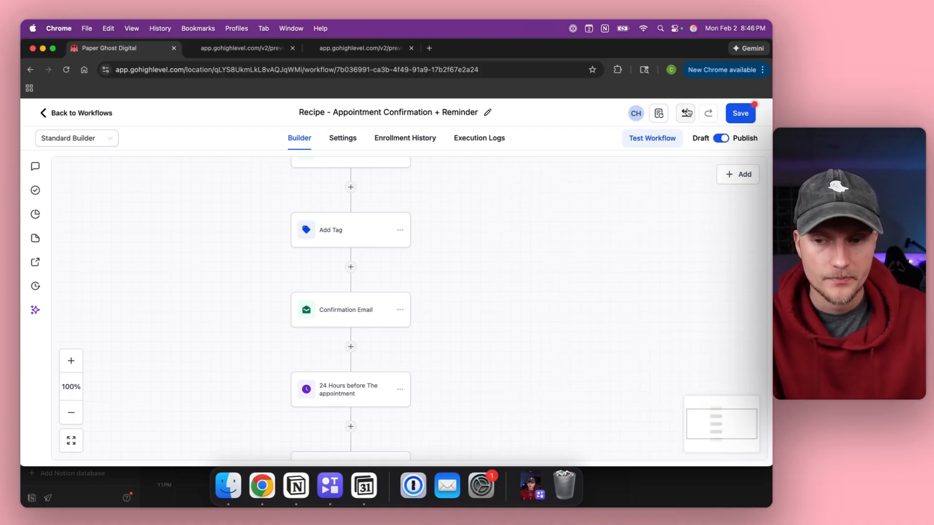
# Save the workflow and reload the Accounting Calendar booking page.
pyautogui.click(736, 115)
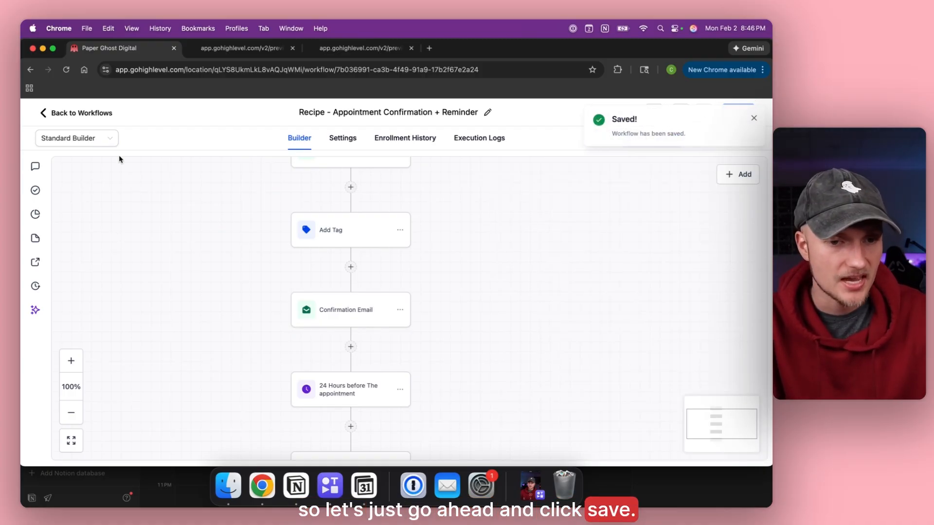
pyautogui.click(341, 48)
pyautogui.press('super+r')
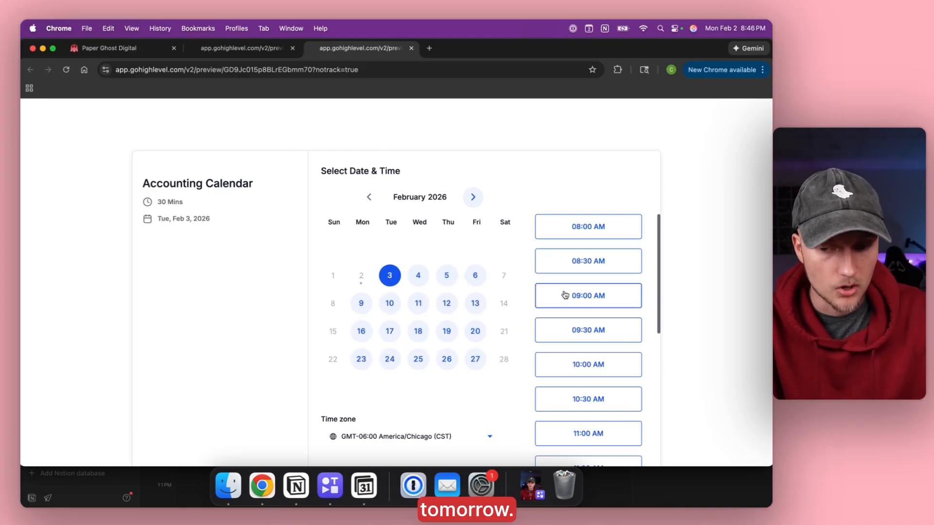
# Book the 1:00 PM Feb 3 slot, entering the contact's name, e-mail and phone number.
pyautogui.scroll(-6, 565, 295)
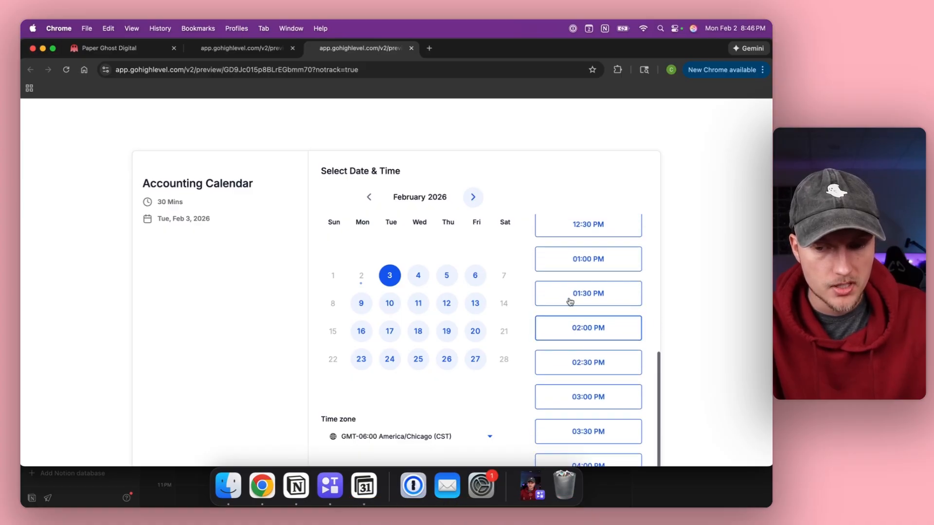
pyautogui.click(612, 266)
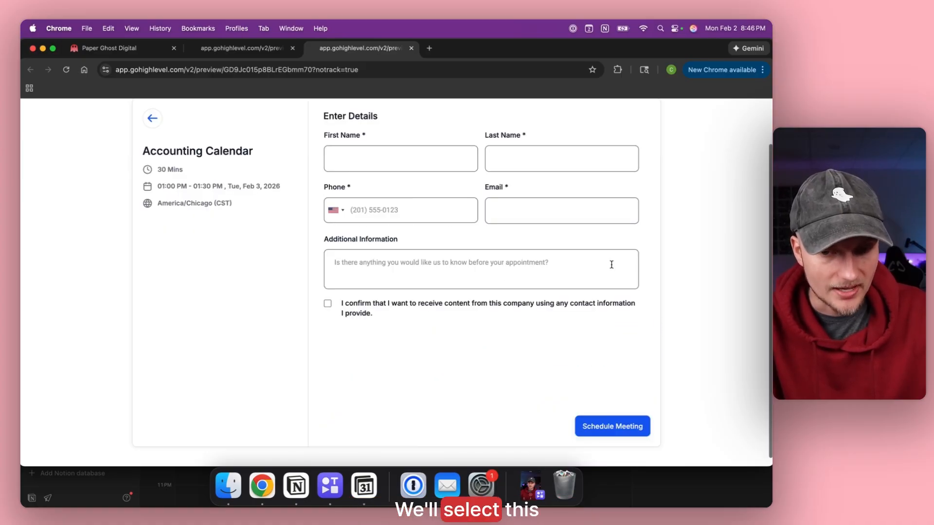
pyautogui.click(396, 148)
pyautogui.write('Christi')
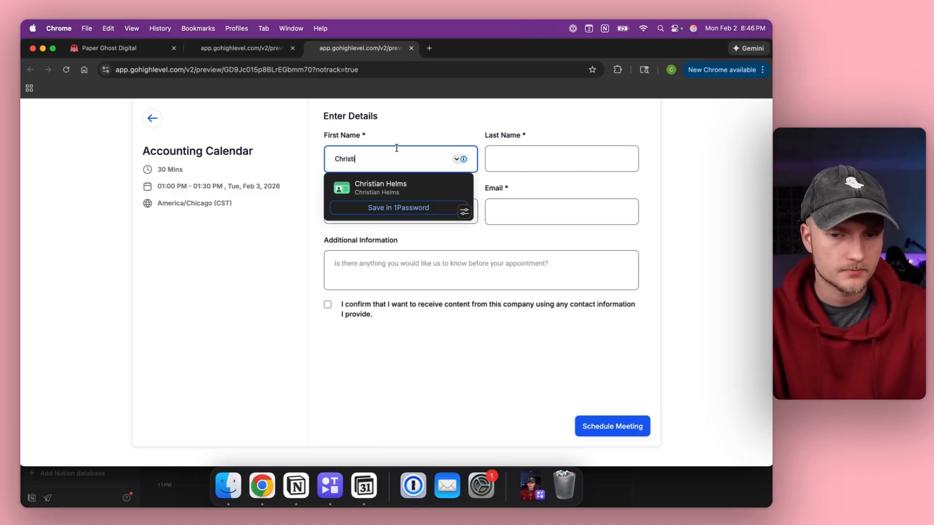
pyautogui.click(371, 187)
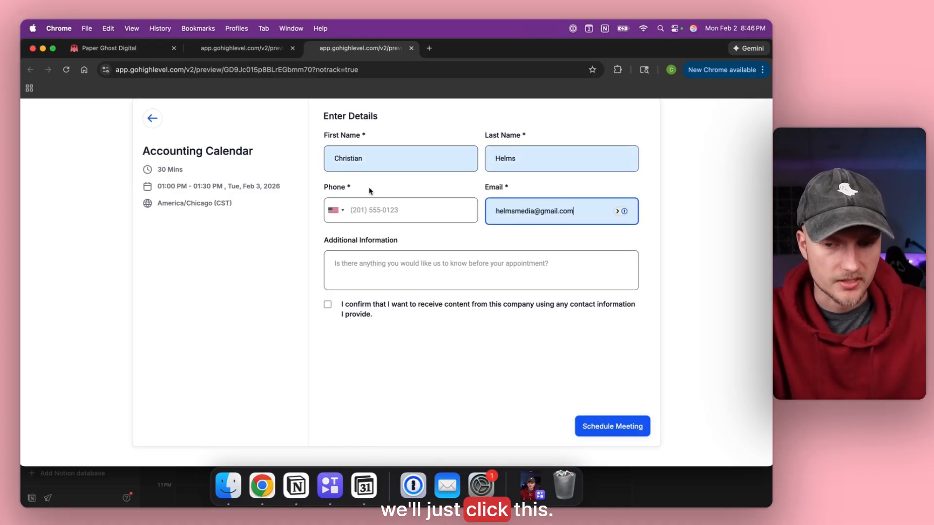
pyautogui.click(360, 210)
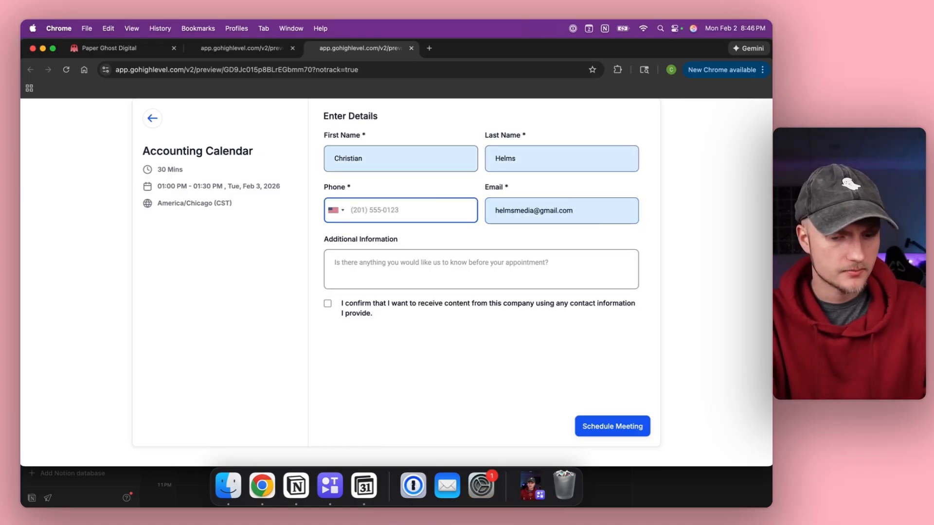
pyautogui.write('41')
pyautogui.click(627, 434)
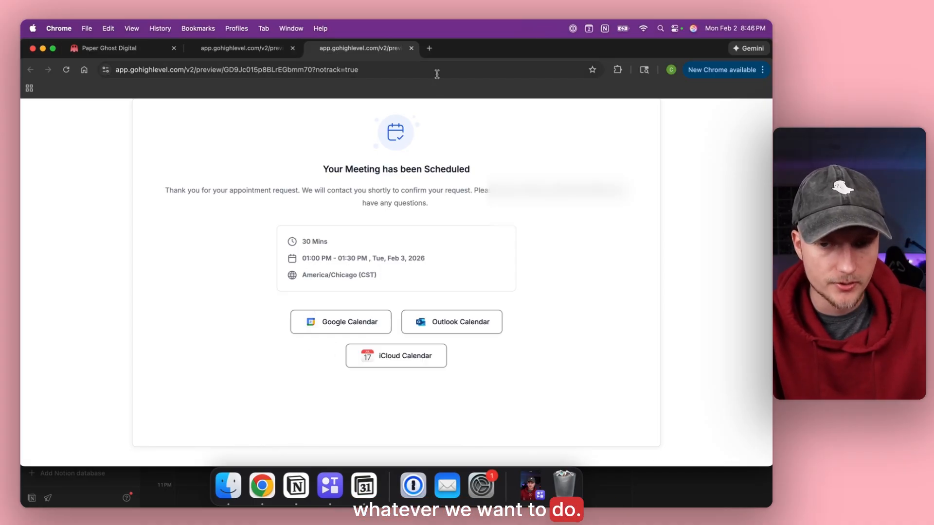
# Open Gmail in a new tab under the booking's Google account.
pyautogui.click(429, 49)
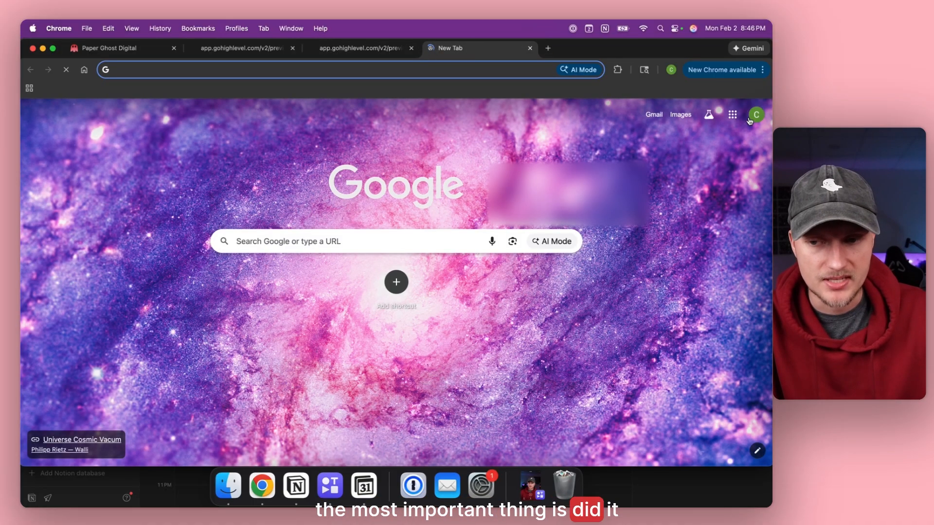
pyautogui.click(756, 114)
pyautogui.click(637, 294)
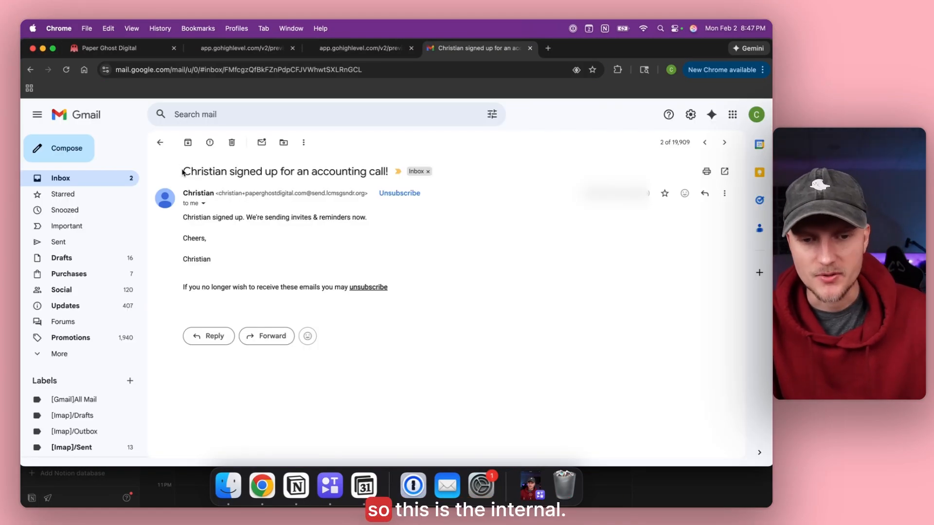
# Read the internal sign-up notice, then open the Appointment Confirmation email.
pyautogui.moveTo(271, 175); pyautogui.dragTo(389, 177)
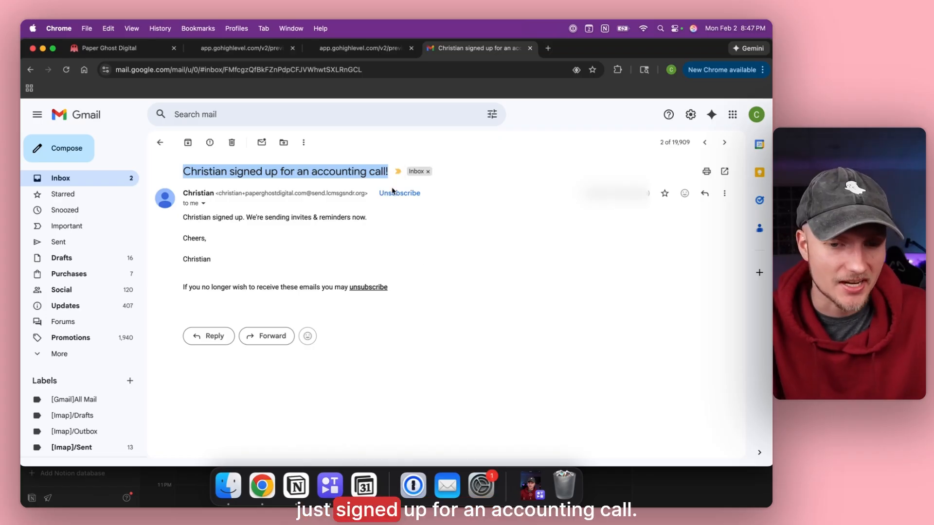
pyautogui.click(430, 271)
pyautogui.click(160, 142)
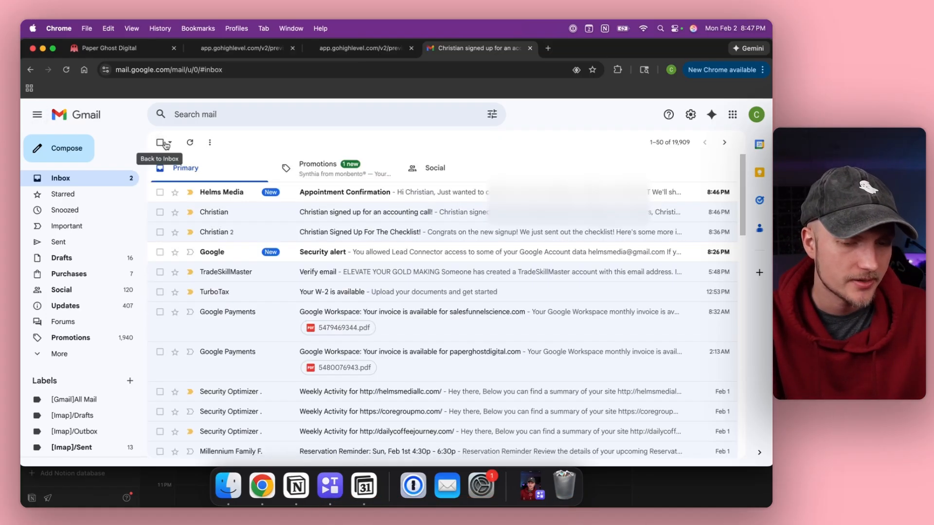
pyautogui.click(217, 189)
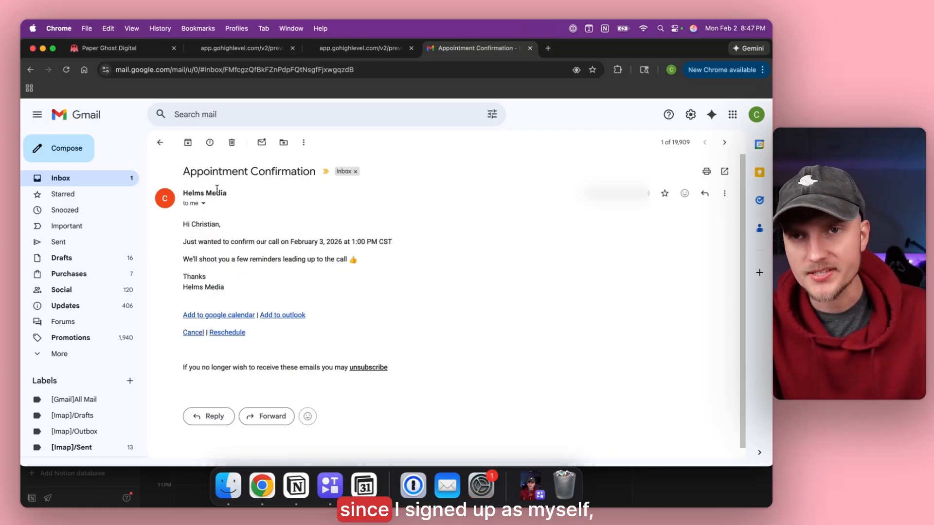
pyautogui.moveTo(217, 191)
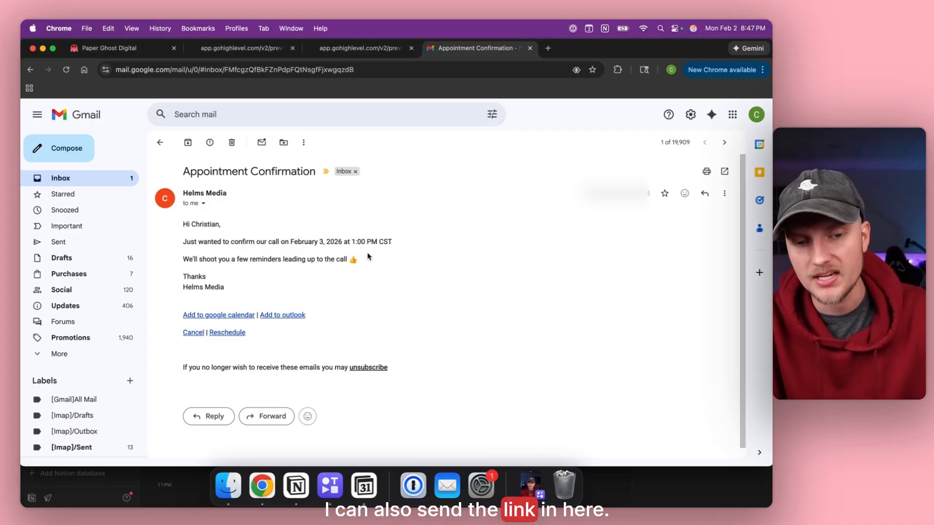
# Close Gmail and check GoHighLevel's contacts list for the new booker.
pyautogui.click(530, 48)
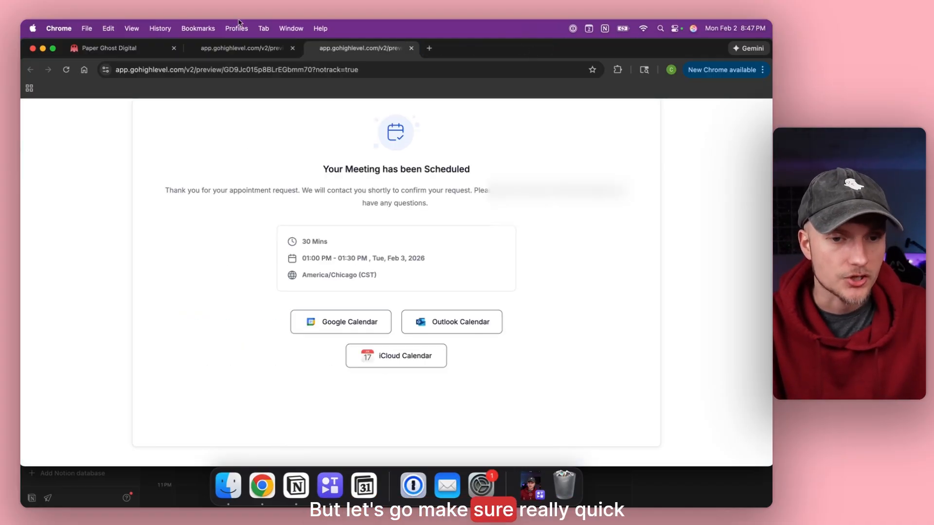
pyautogui.click(109, 48)
pyautogui.click(73, 112)
pyautogui.click(60, 279)
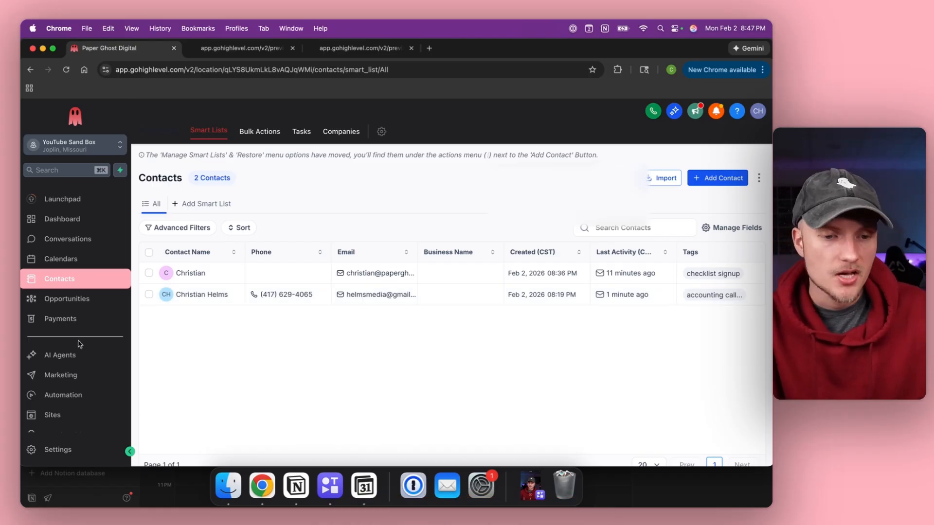
# Show the calendar in Month View, filtered to the Accounting Calendar only.
pyautogui.click(63, 261)
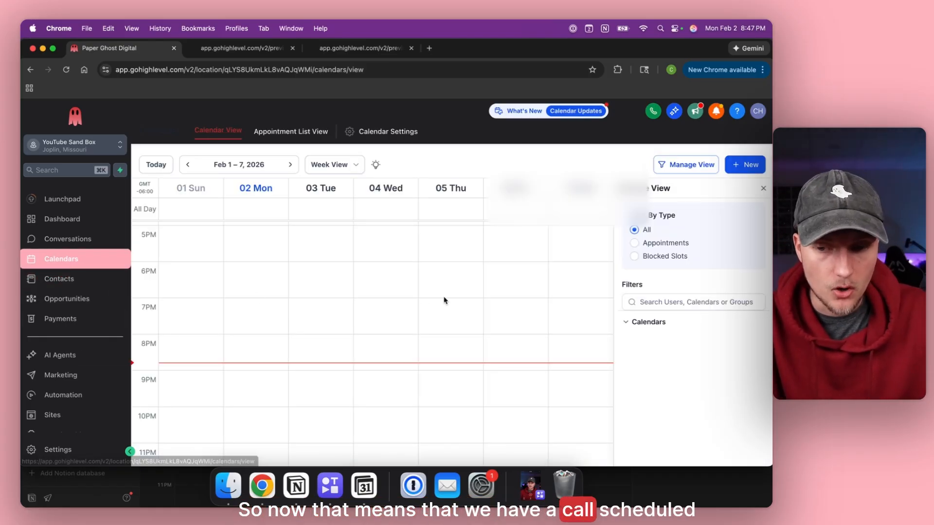
pyautogui.click(656, 324)
pyautogui.click(627, 336)
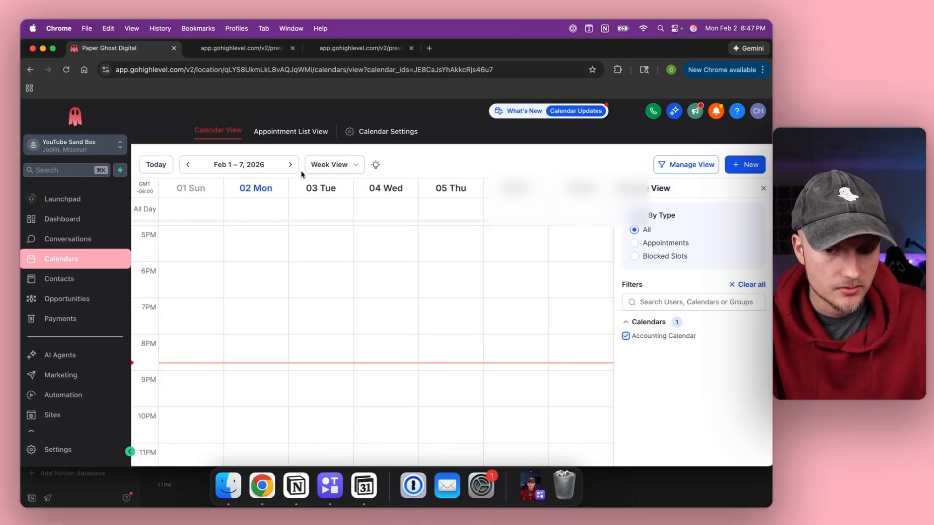
pyautogui.click(326, 168)
pyautogui.click(338, 223)
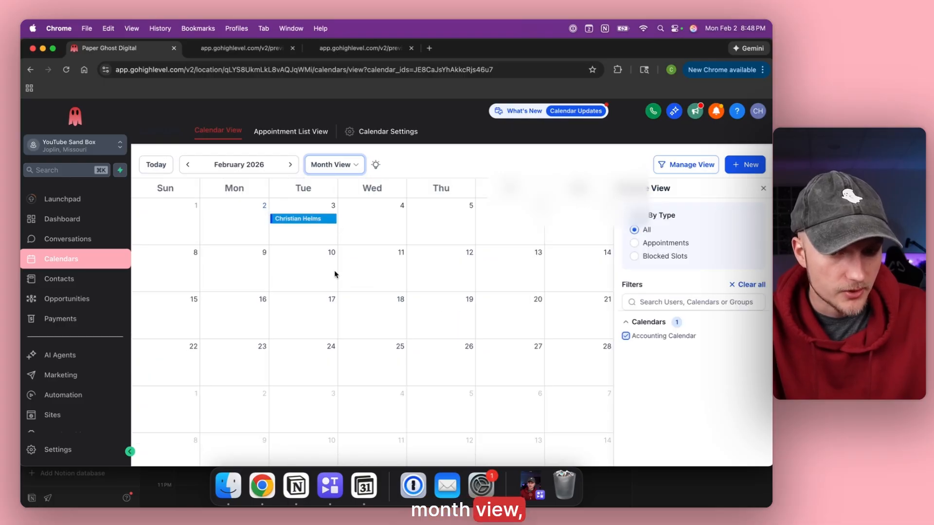
# Inspect the Feb 3 booking's details, then return to the contacts page.
pyautogui.click(303, 222)
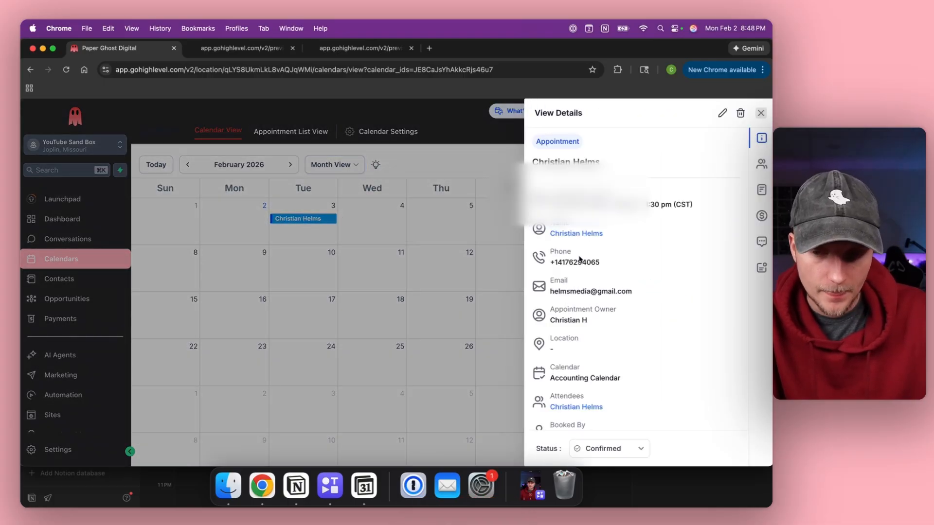
pyautogui.scroll(-2, 666, 272)
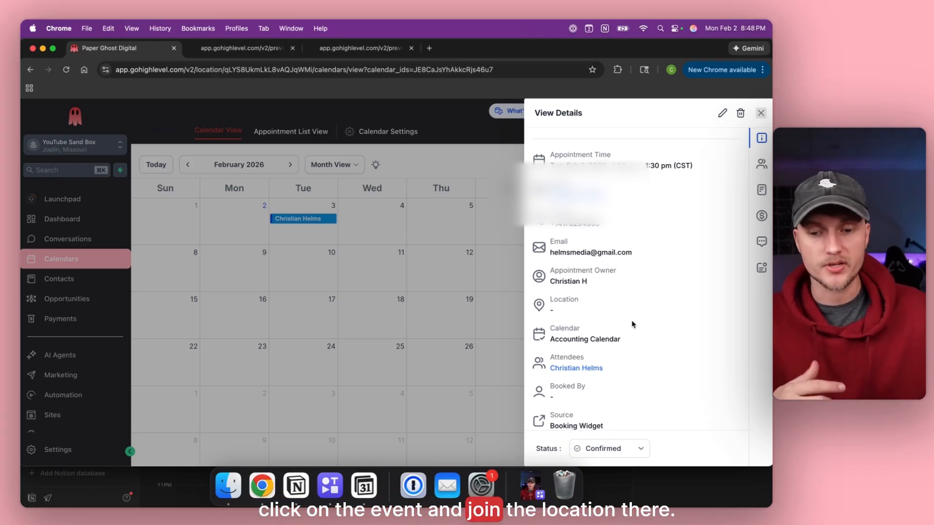
pyautogui.click(761, 113)
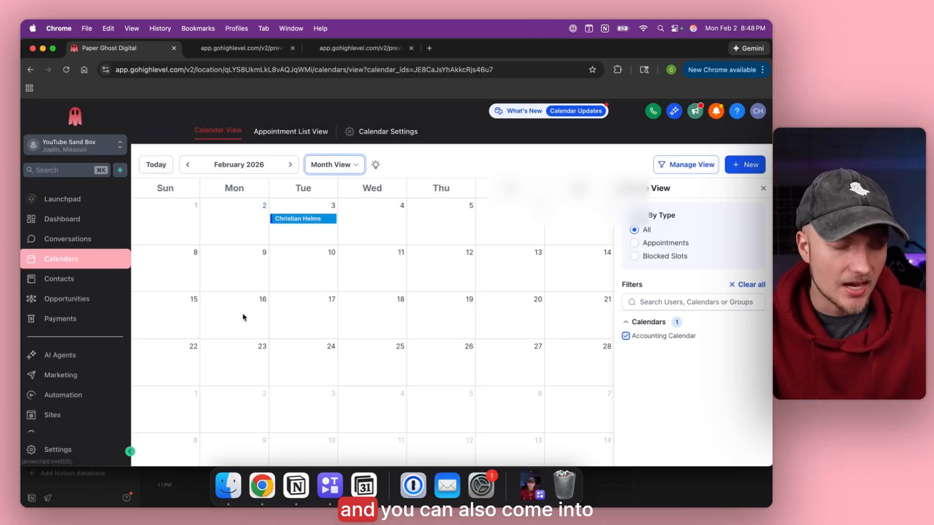
pyautogui.click(59, 278)
pyautogui.click(61, 259)
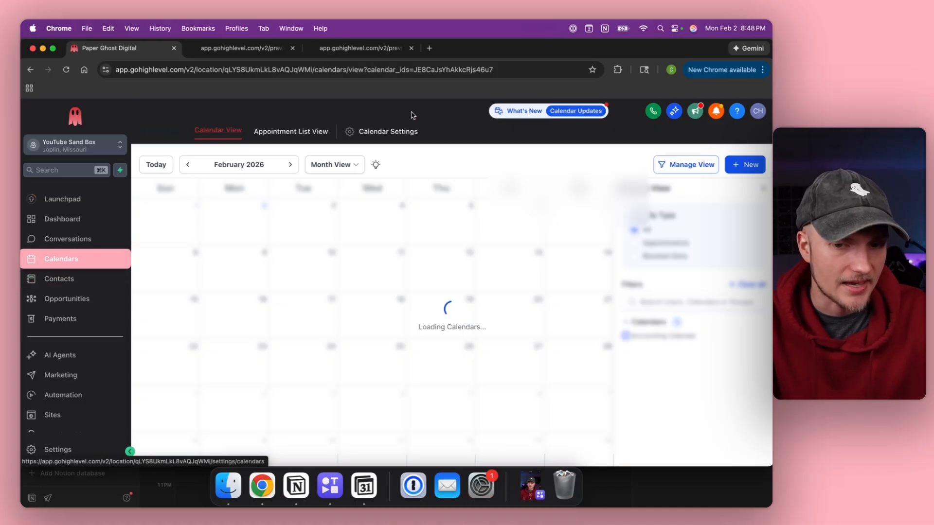
pyautogui.click(387, 132)
pyautogui.click(372, 130)
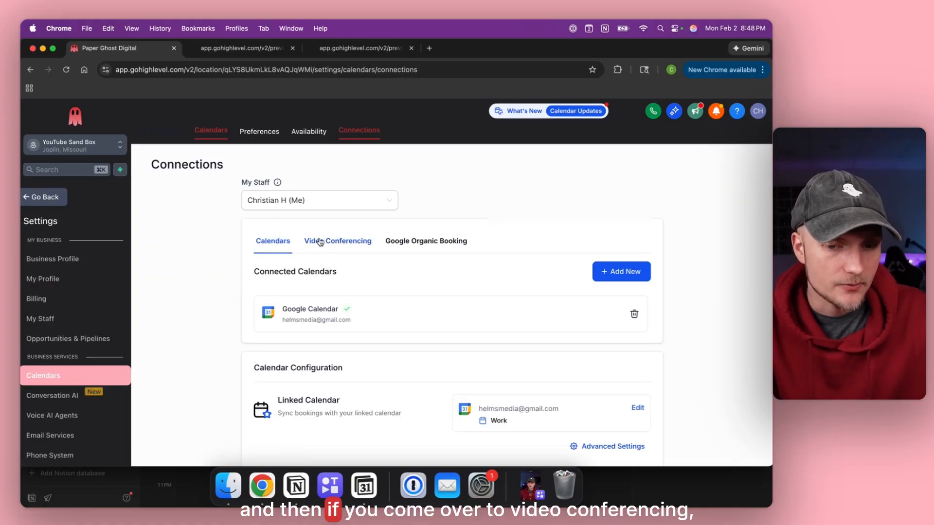
pyautogui.click(323, 242)
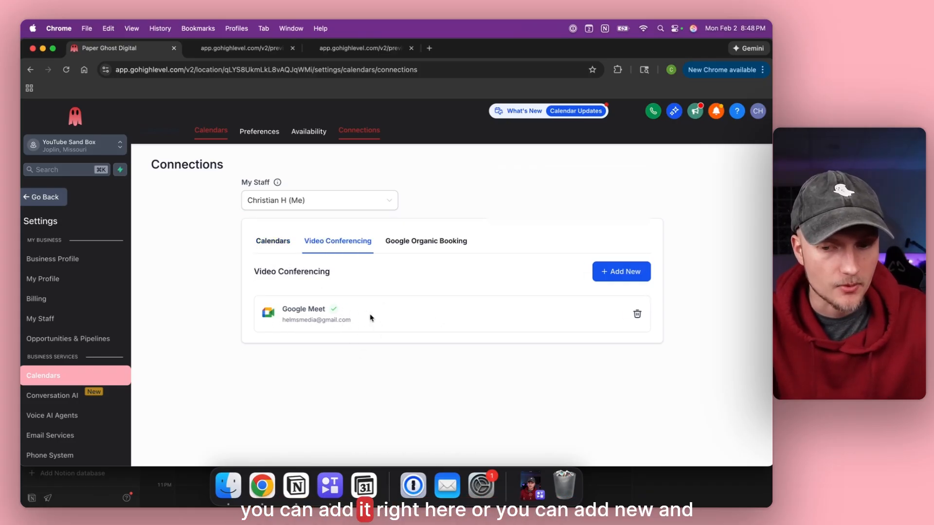
pyautogui.click(606, 273)
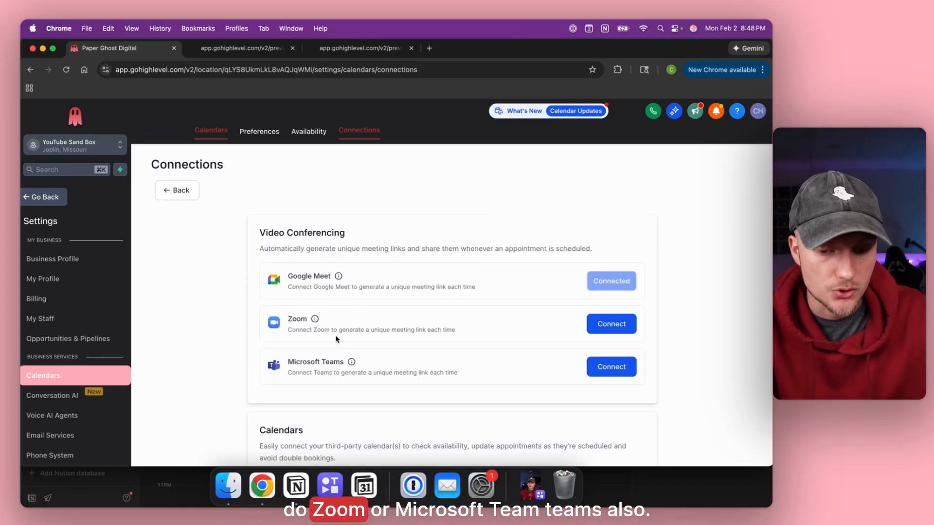
pyautogui.click(188, 188)
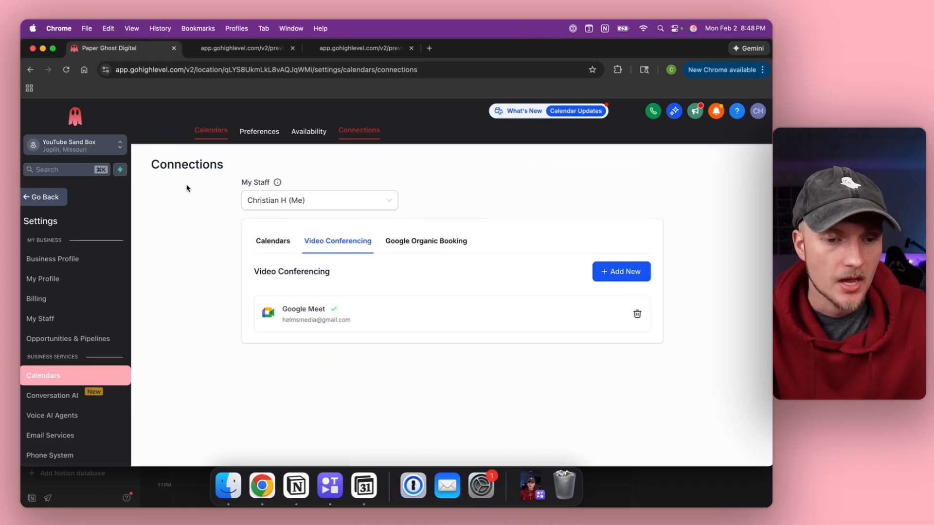
pyautogui.click(29, 198)
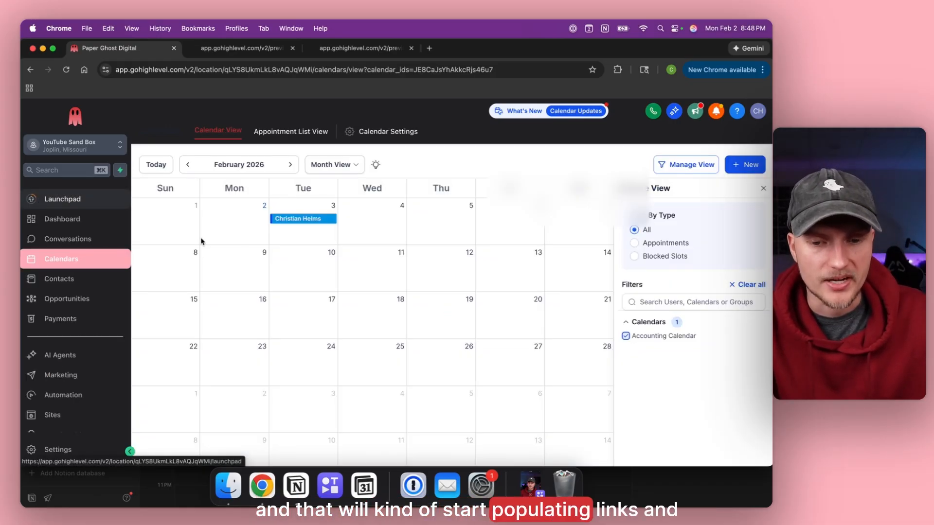
# Reopen the Feb 3 booking's details to confirm its Confirmed status.
pyautogui.click(294, 222)
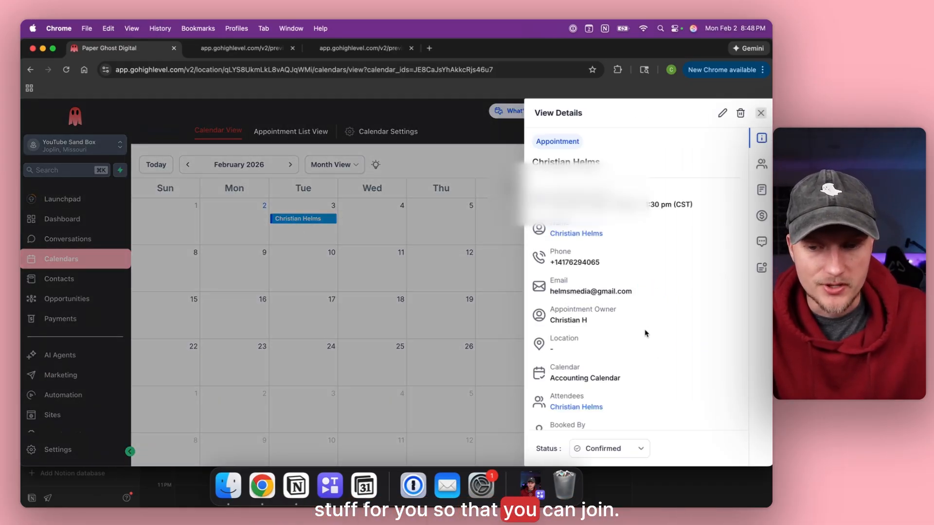
pyautogui.scroll(-2, 646, 334)
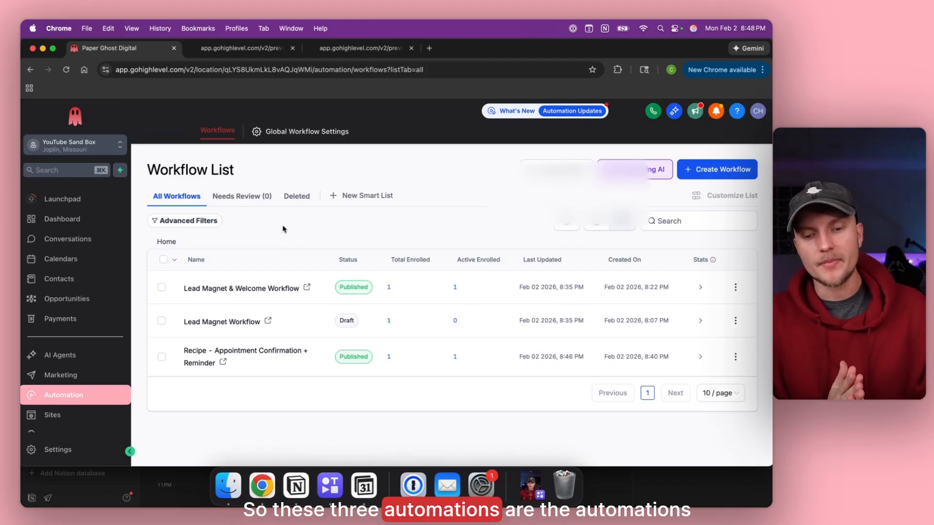